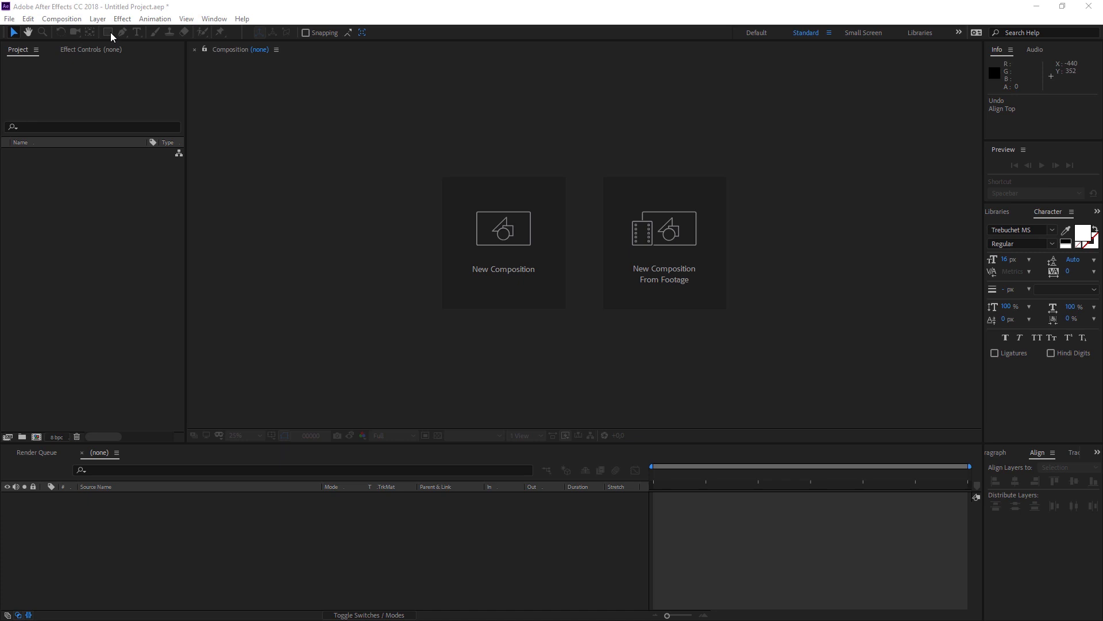
- Create a 500 x 500 px composition at 30 fps with a duration of 90 frames
click(36, 437)
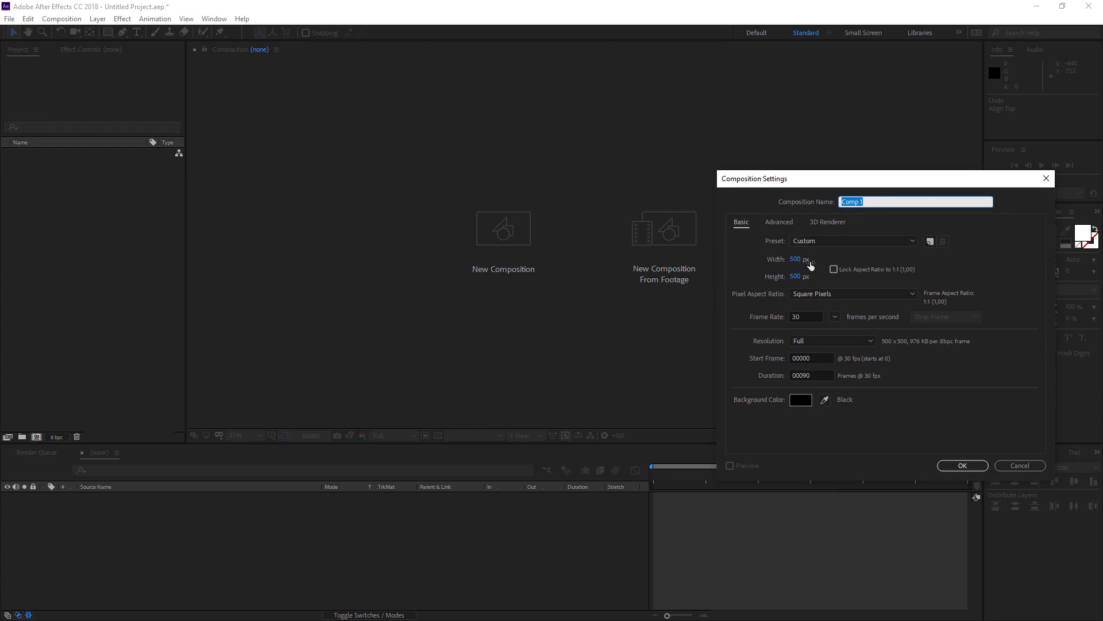
click(817, 374)
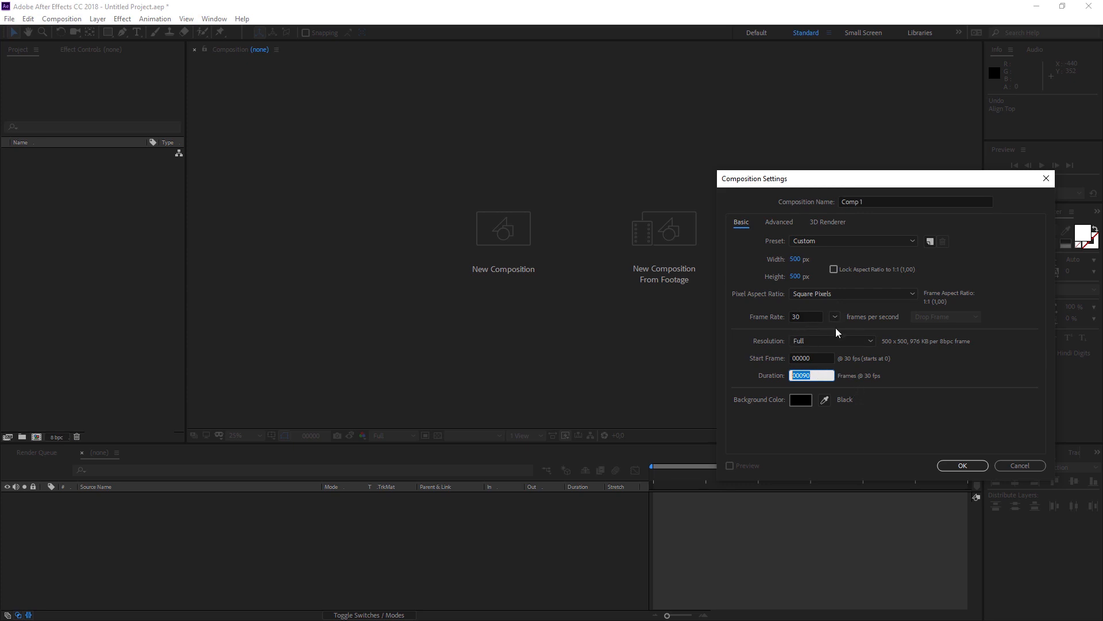
click(962, 465)
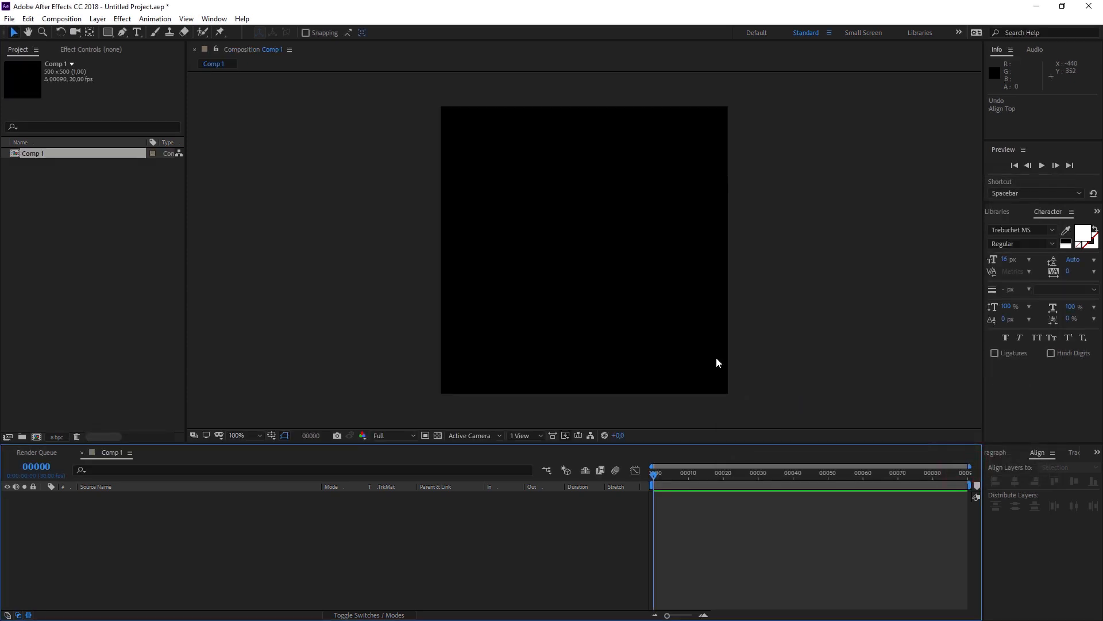
- Add a white rectangle shape layer filling the composition and set its rectangle path size to 50 x 50 px
click(108, 32)
double_click(108, 32)
key(v)
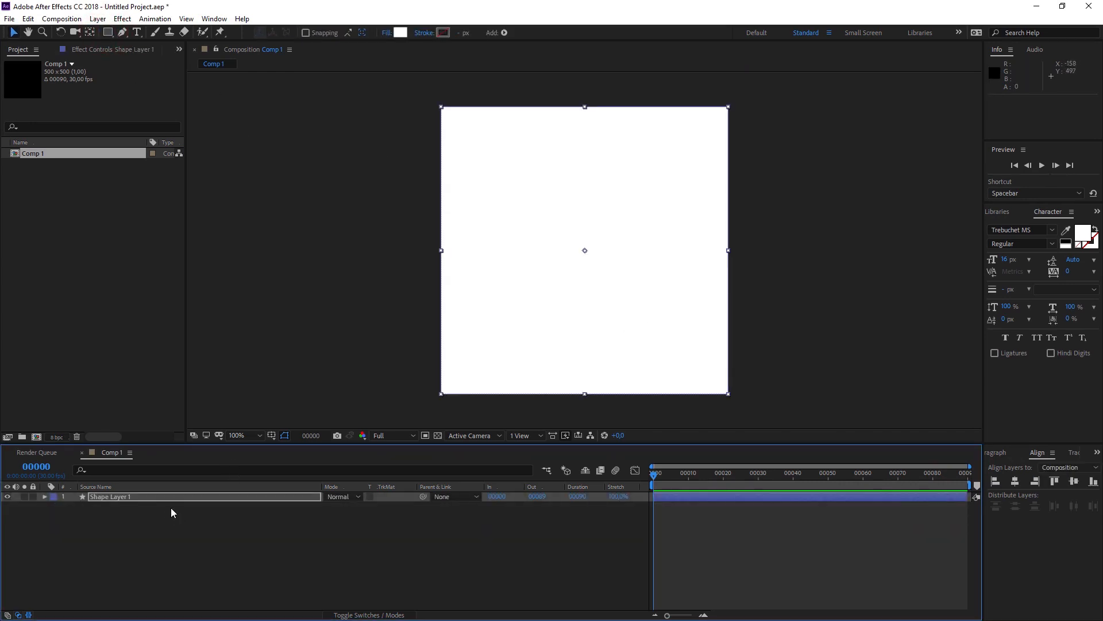
key(u)
key(u)
click(358, 535)
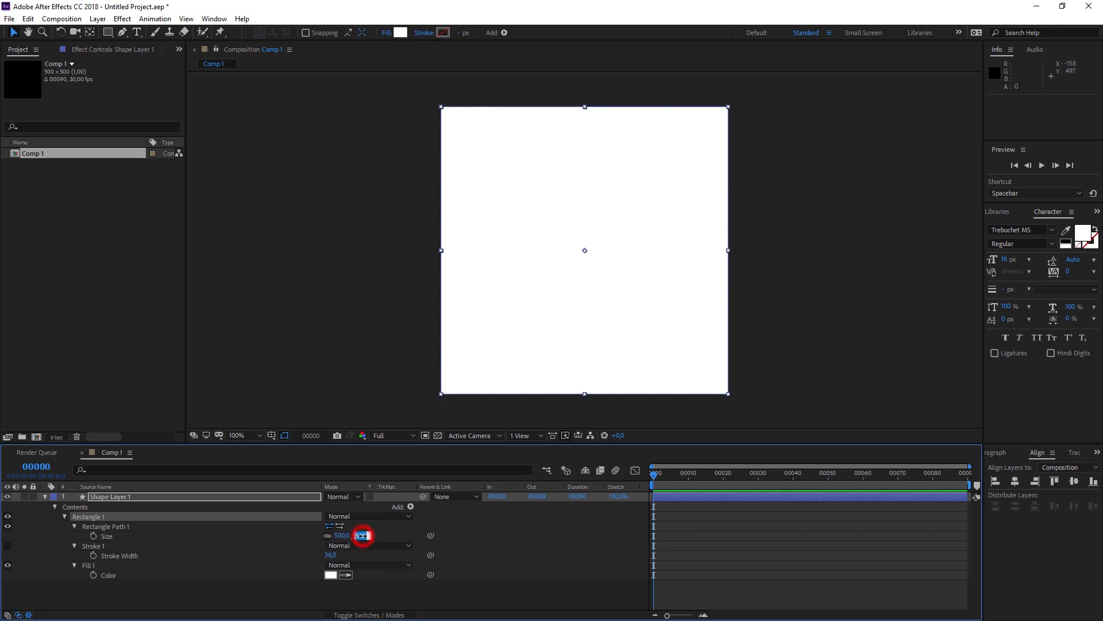
text(50)
key(Return)
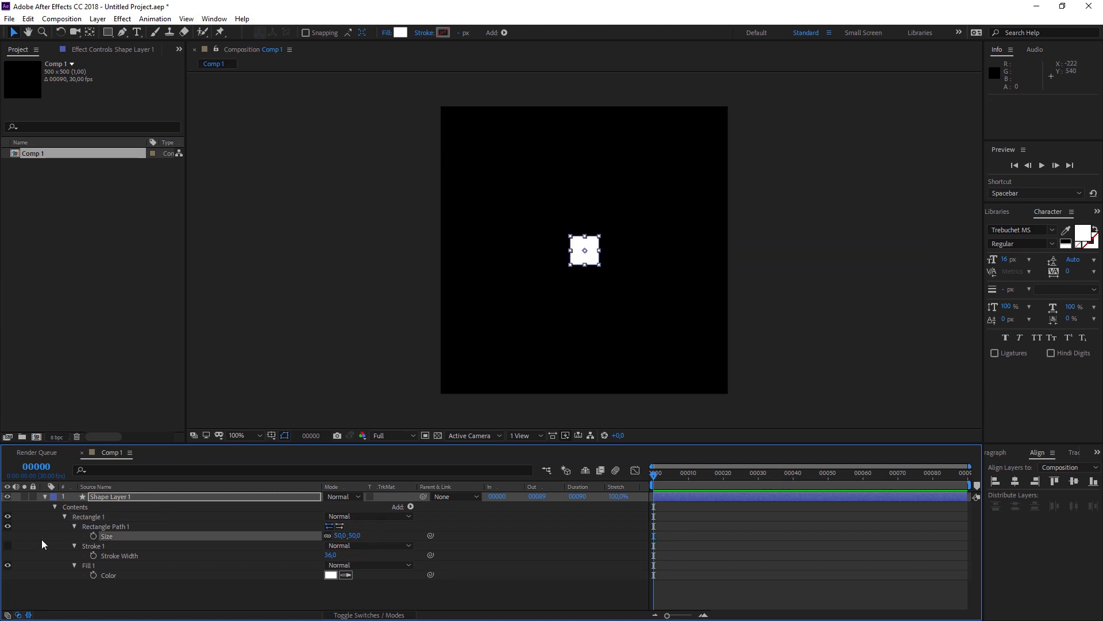
- Keyframe the square's Position at the centre on frame 0 and at 35, 250 near the composition's left edge on frame 20
click(107, 495)
key(p)
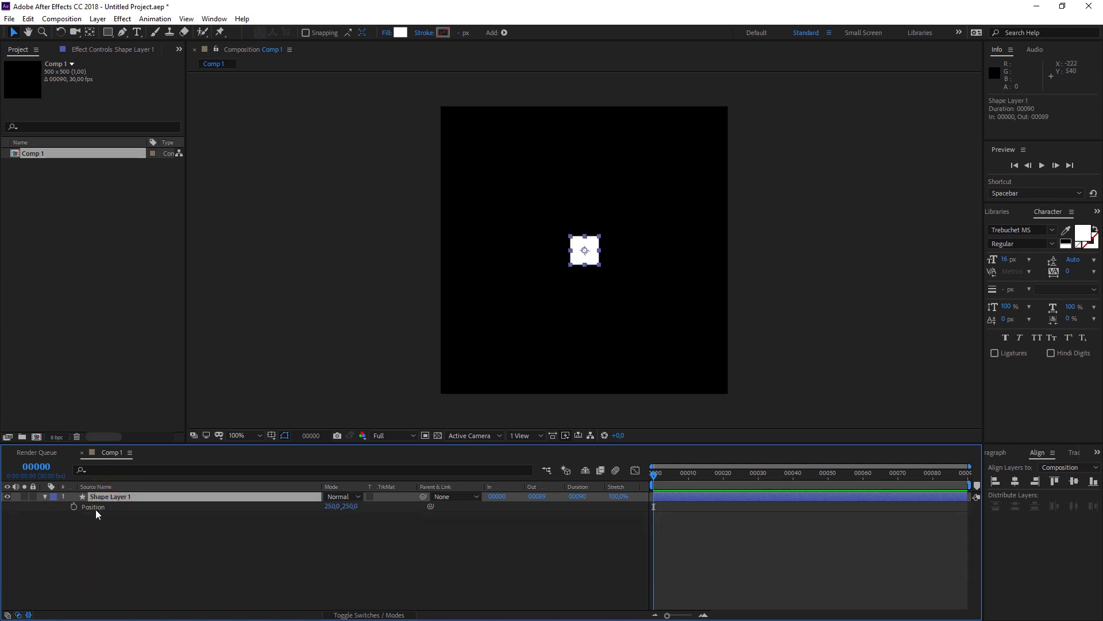
click(73, 506)
click(724, 474)
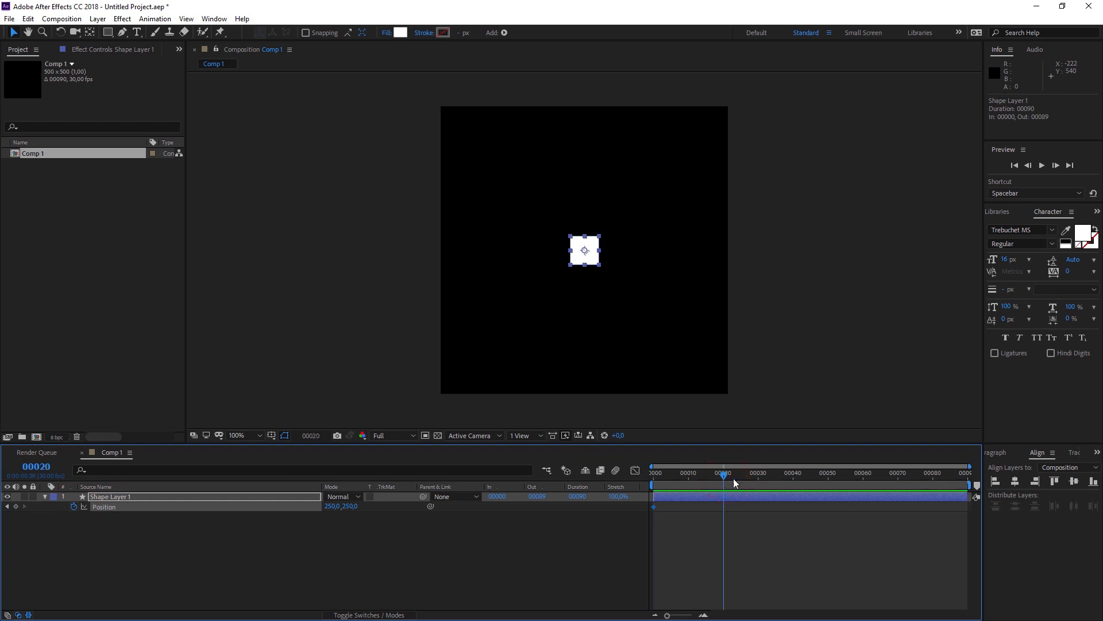
click(997, 481)
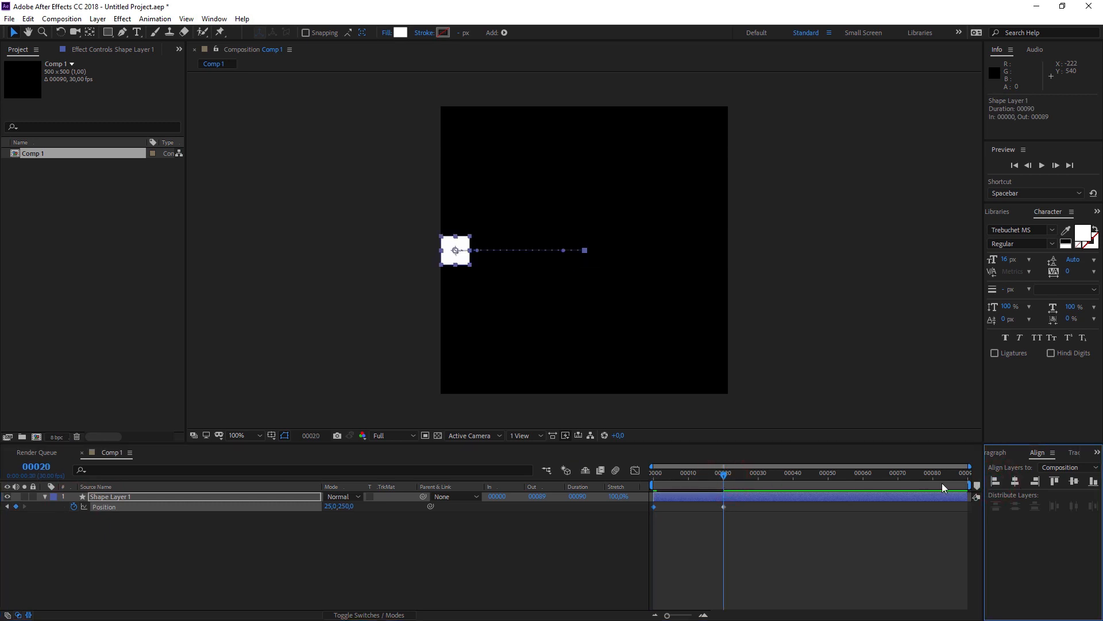
key(shift+Right)
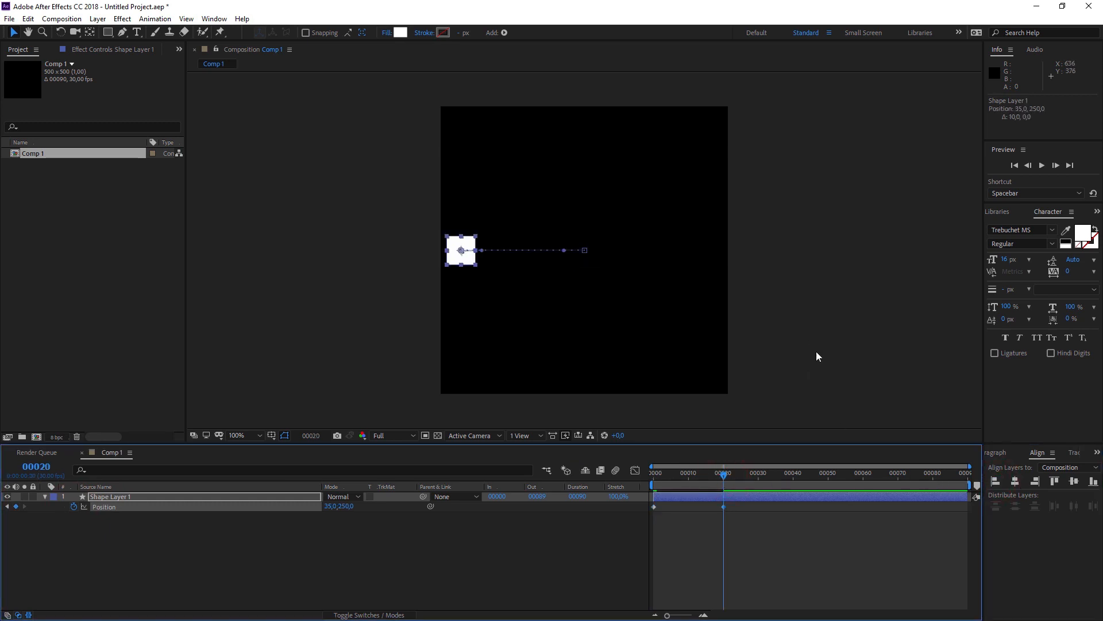
- Hold the square's Position with a keyframe at frame 25, and keyframe it at 35, 35 in the upper-left corner on frame 40
mouse_move(753, 476)
mouse_down()
mouse_move(791, 483)
mouse_move(740, 488)
mouse_up()
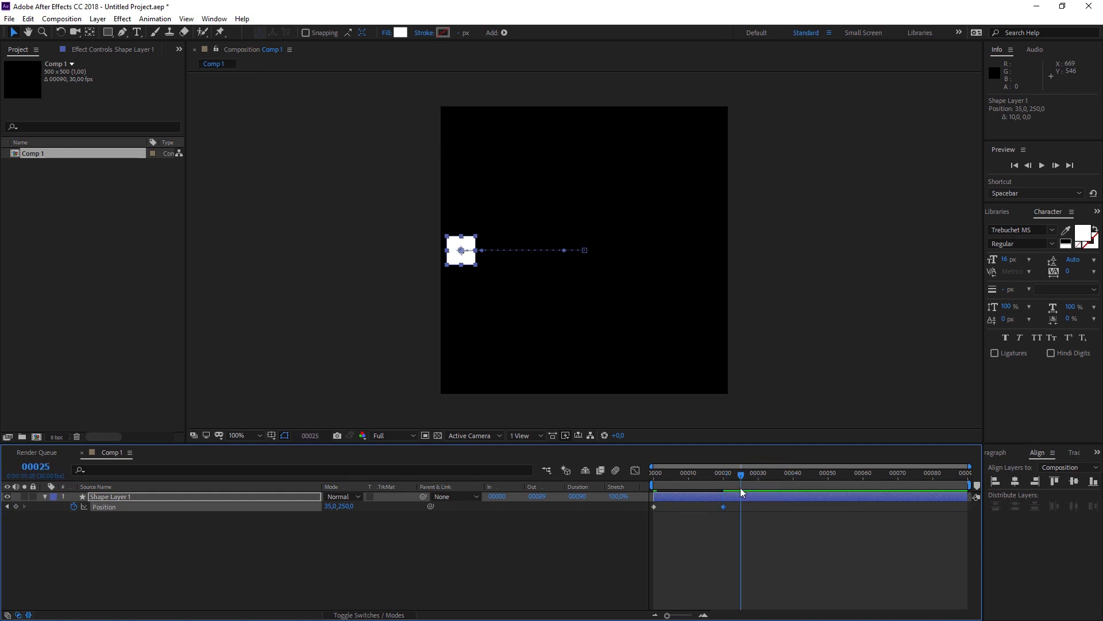
click(16, 506)
drag(767, 481, 792, 489)
click(791, 475)
click(1053, 481)
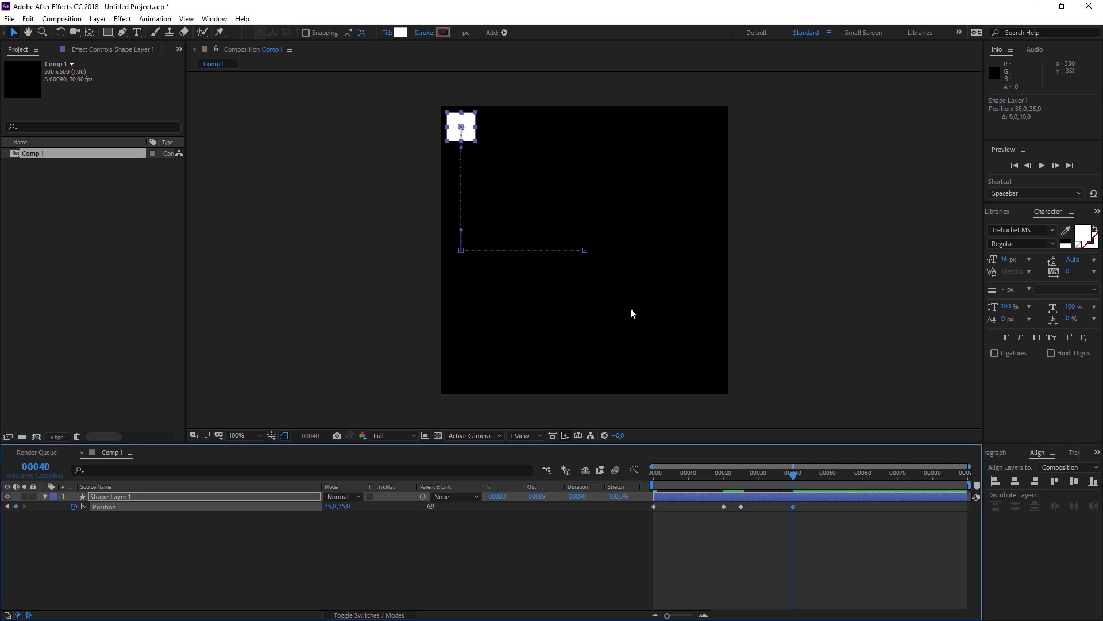
- Fade the square out with Opacity keyframes from 100% at frame 40 to 0% at frame 50, and preview the animation
key(alt+shift+t)
drag(821, 477, 829, 484)
drag(331, 516, 268, 517)
click(767, 535)
key(space)
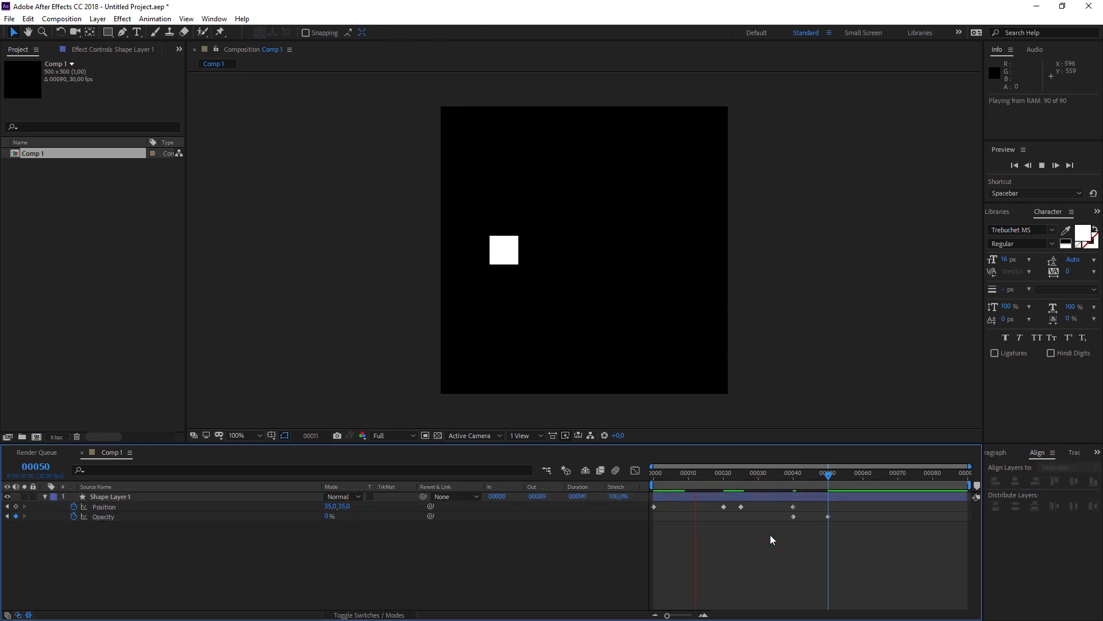
- Fade the square in with Opacity keyframes of 0% at frame 0 and 100% at frame 10, and preview the result
drag(653, 478, 687, 480)
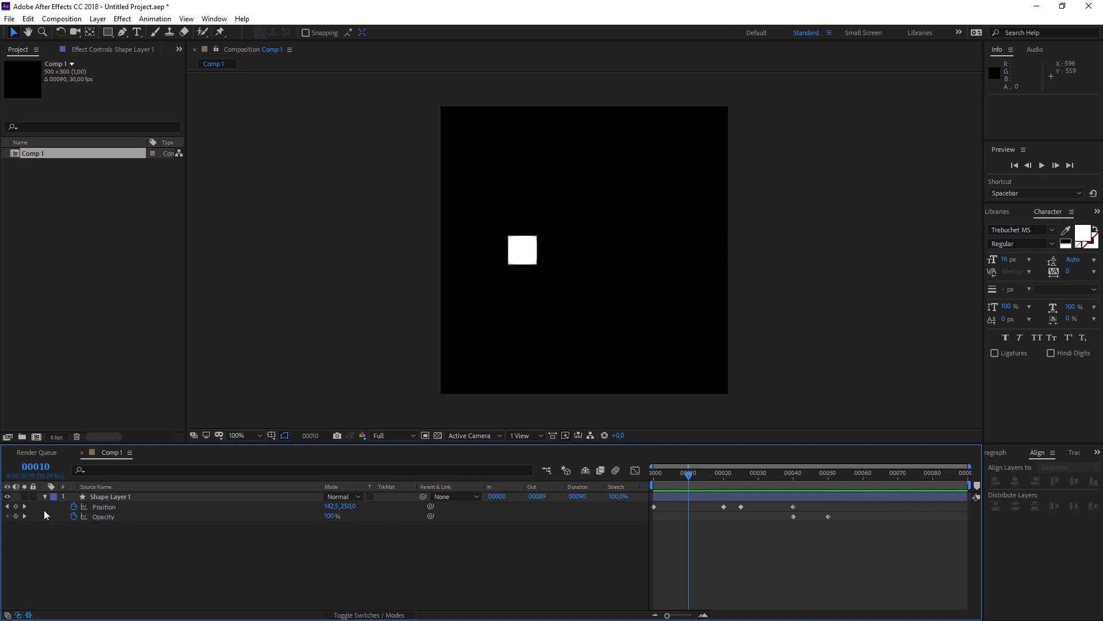
click(16, 516)
click(654, 476)
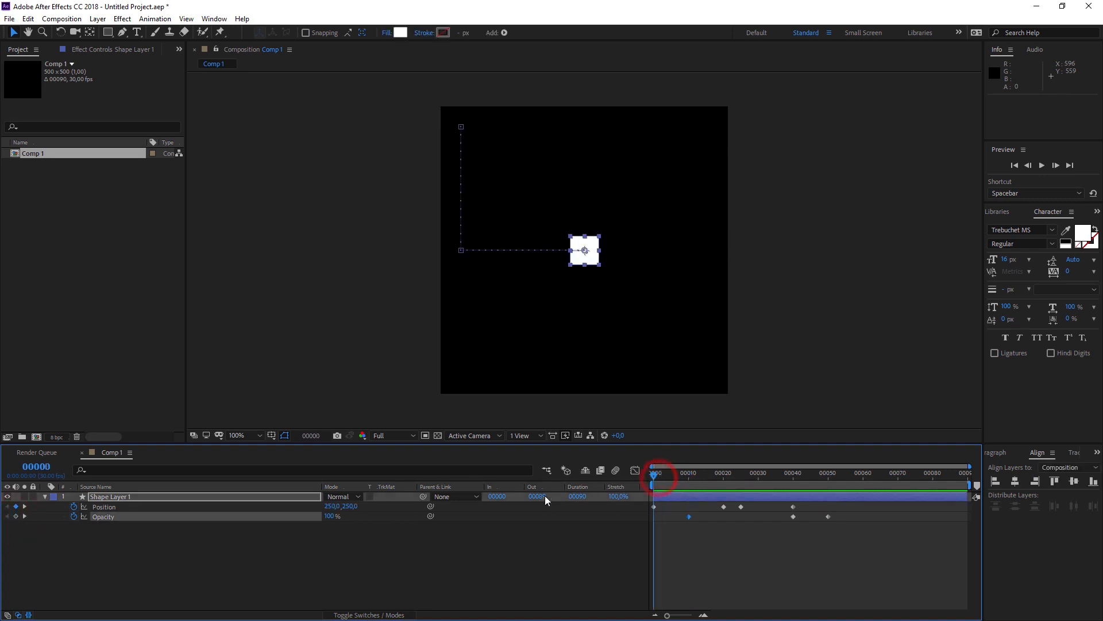
drag(332, 516, 247, 523)
key(space)
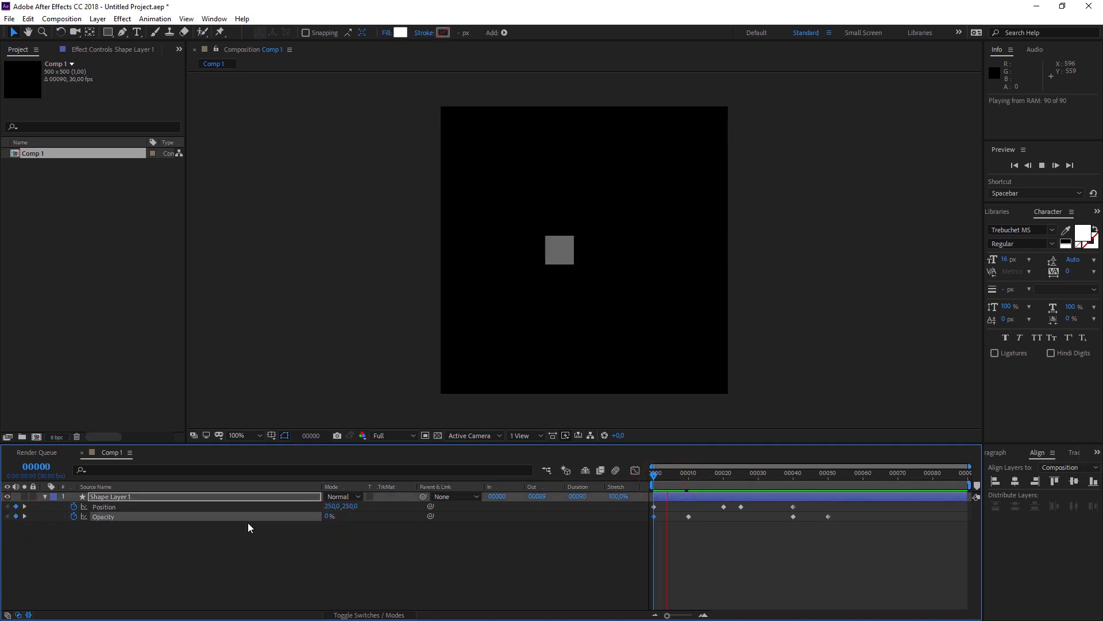
key(space)
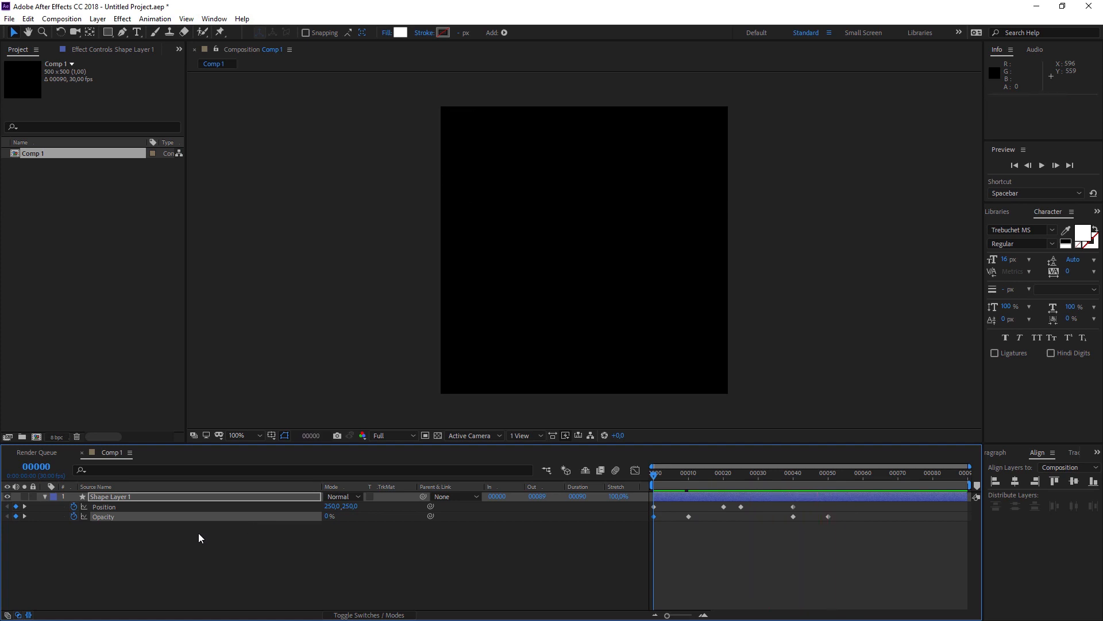
- Apply Easy Ease to all of the square's Opacity keyframes
click(117, 517)
click(128, 537)
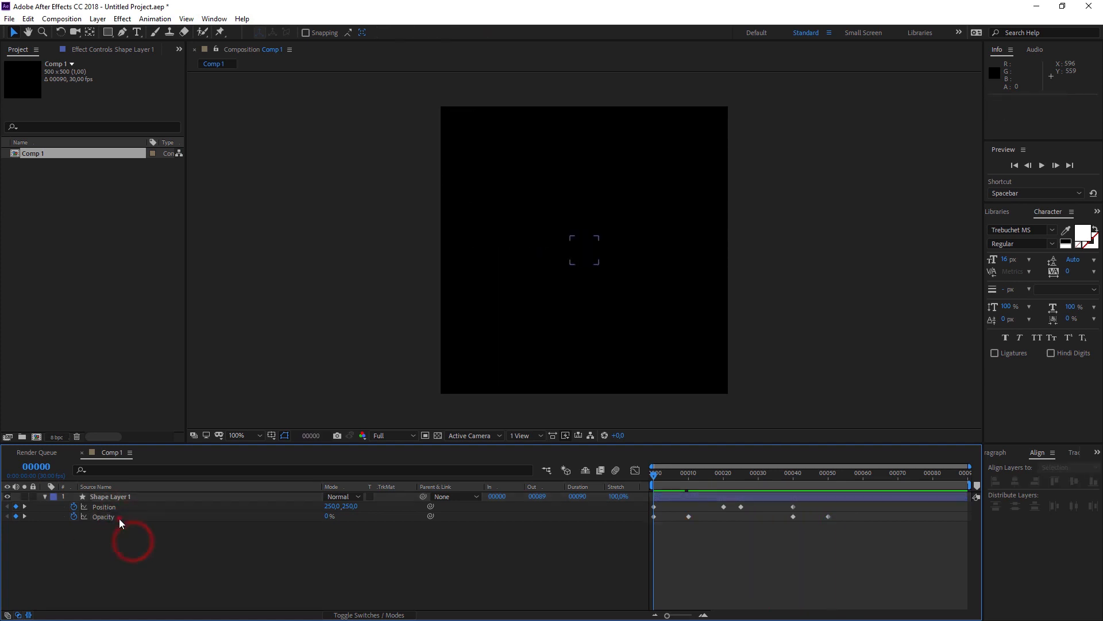
click(130, 517)
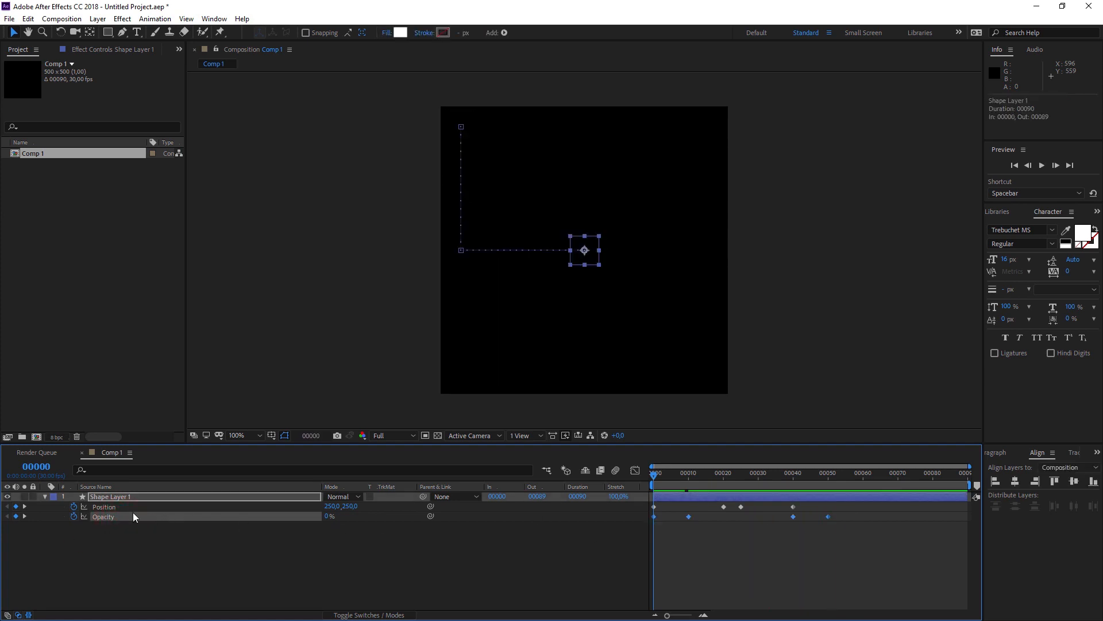
right_click(134, 515)
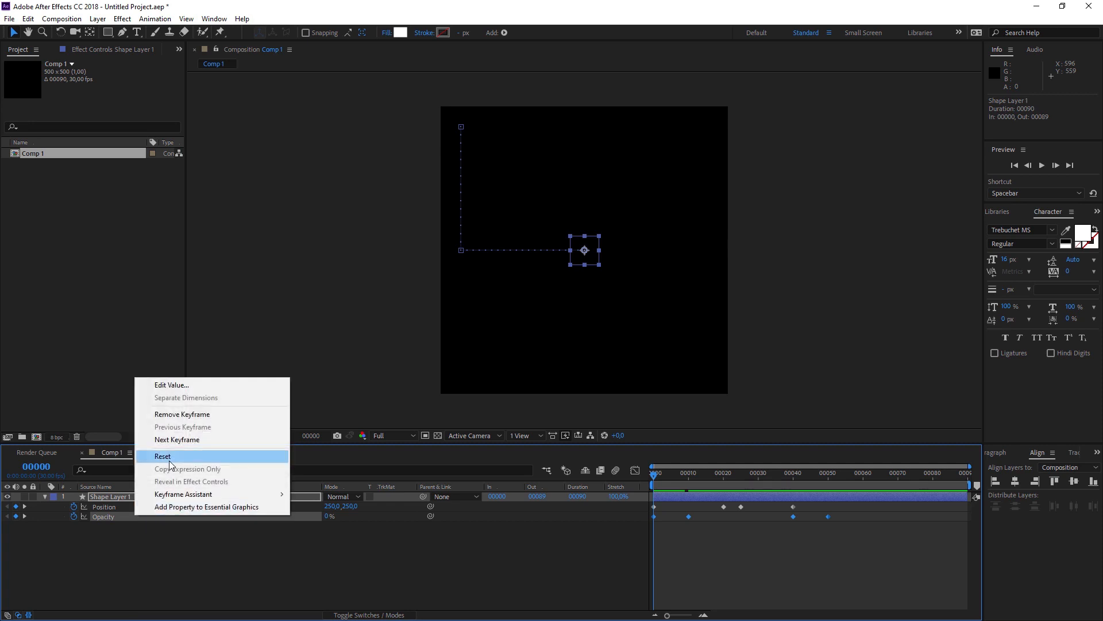
mouse_move(274, 493)
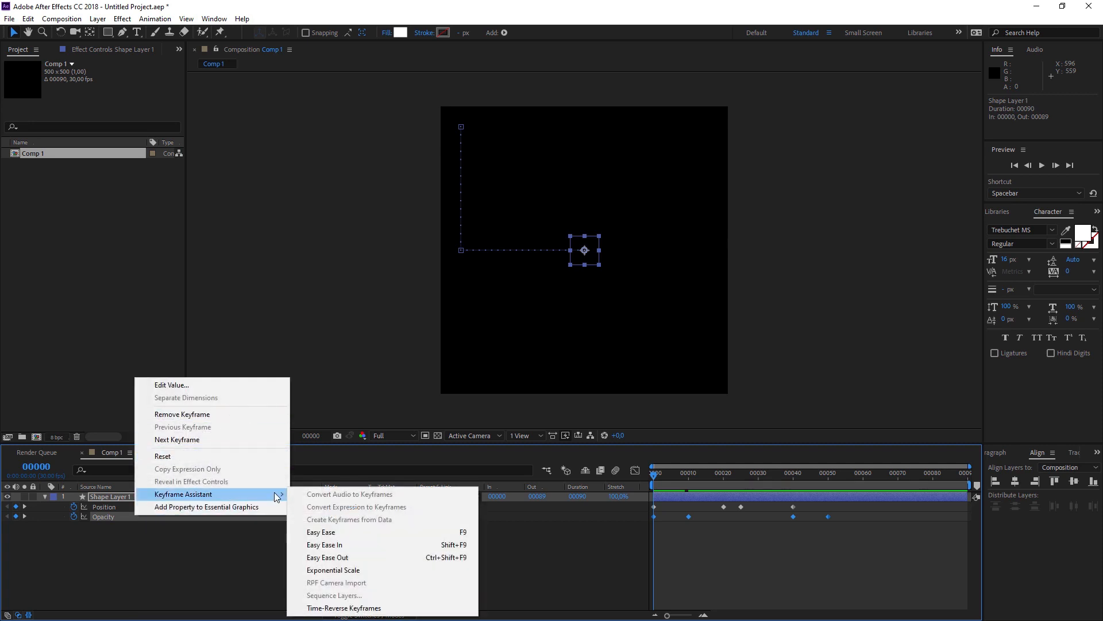
click(360, 531)
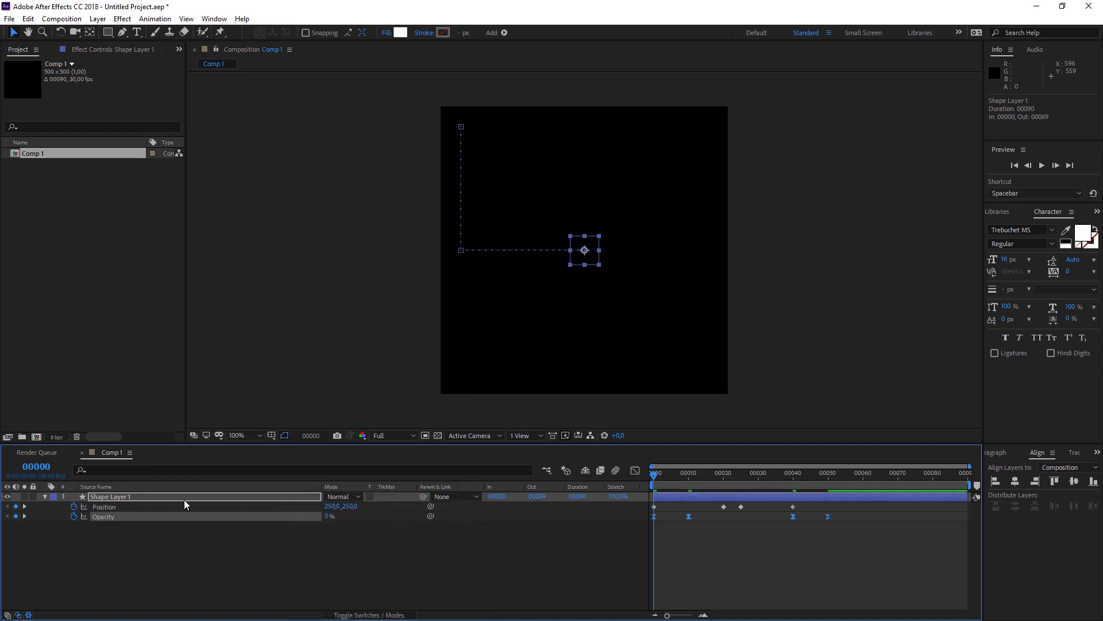
- Apply Easy Ease to all of the square's Position keyframes
right_click(111, 509)
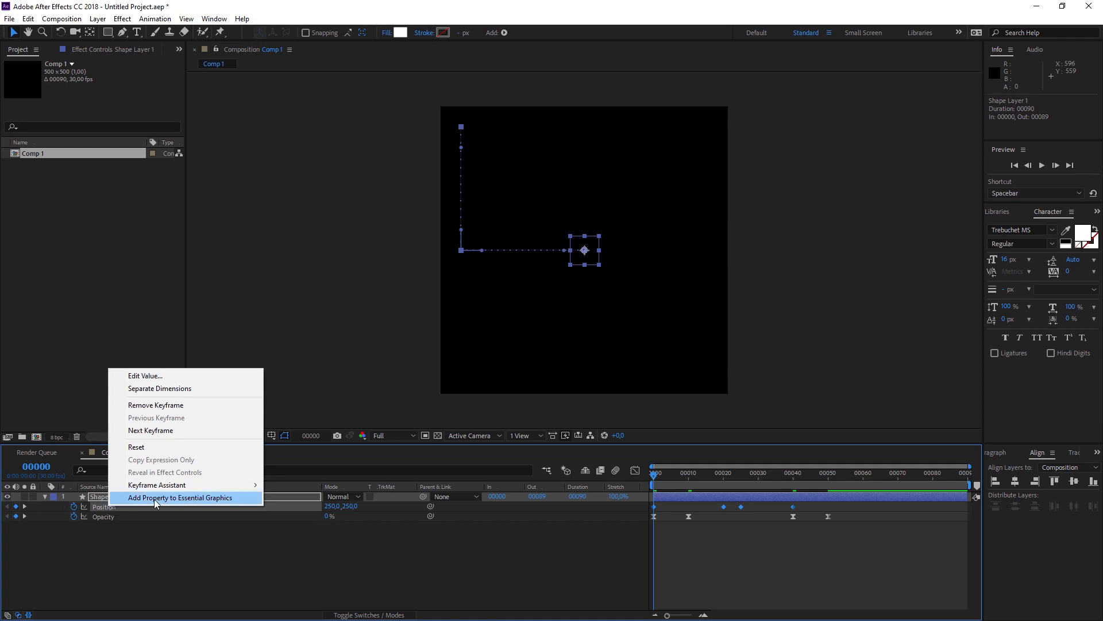
mouse_move(194, 487)
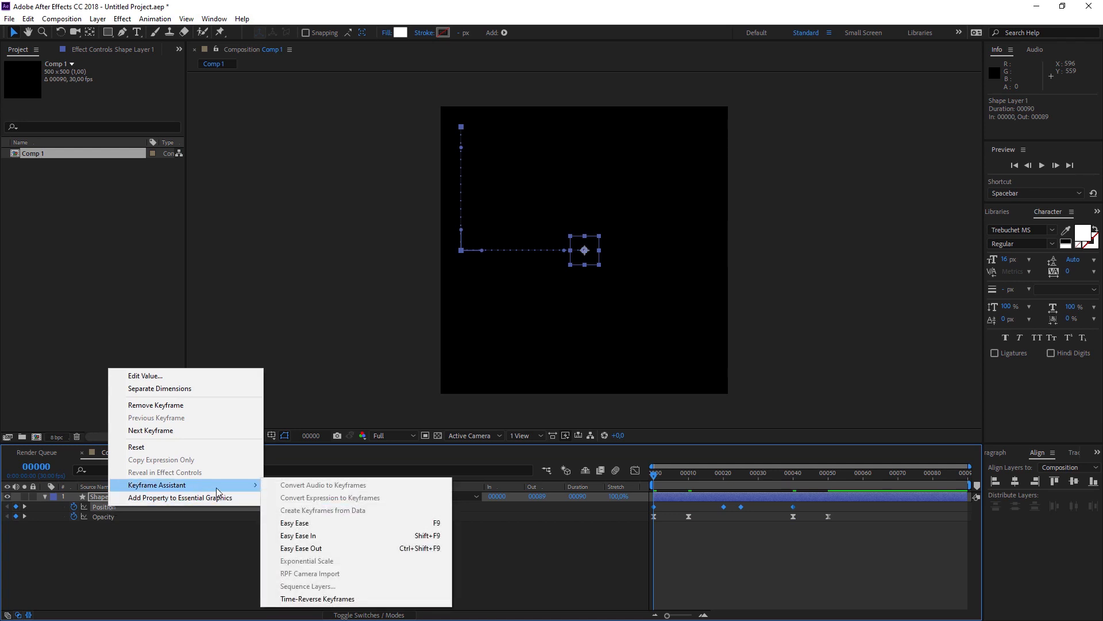
click(353, 525)
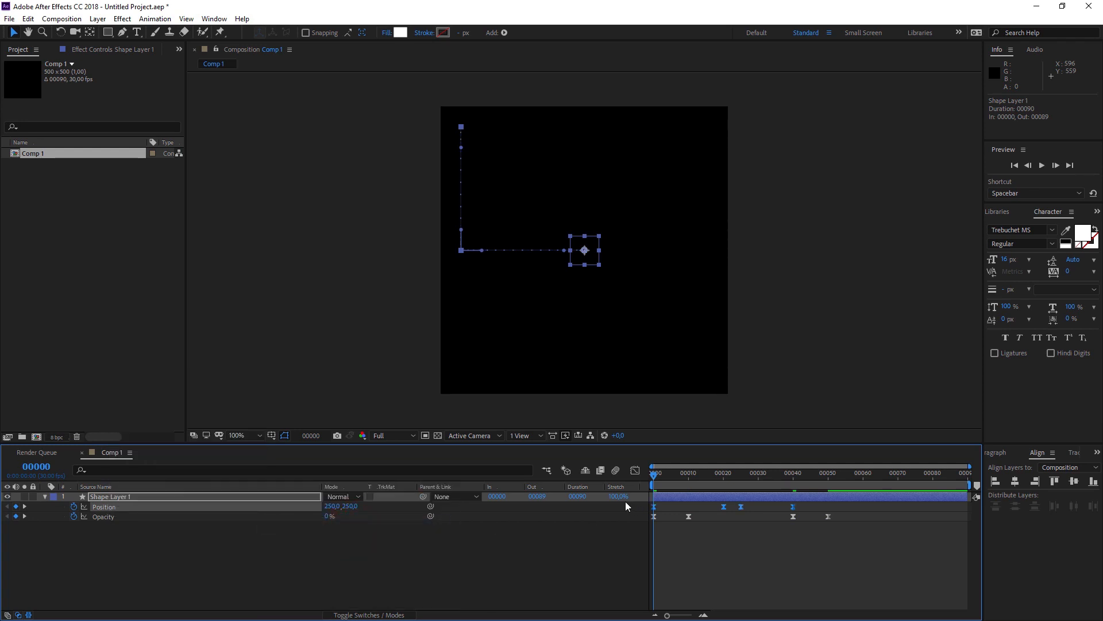
- In the Position speed graph, lengthen the incoming easing handles of all keyframes so the speed peaks early at about 1760 px/sec
click(635, 470)
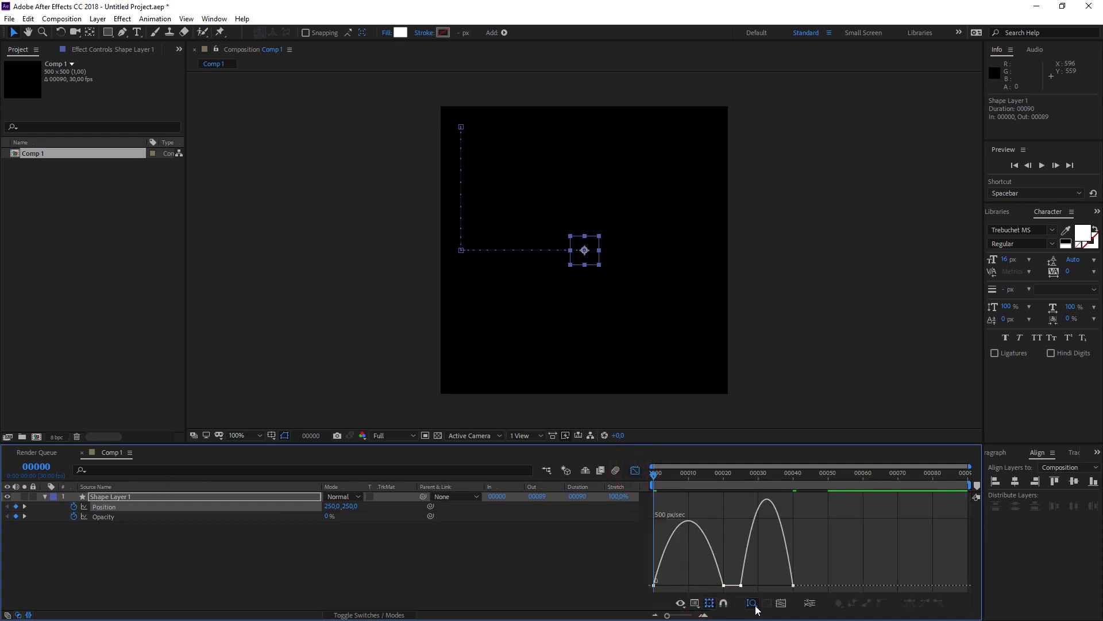
click(681, 603)
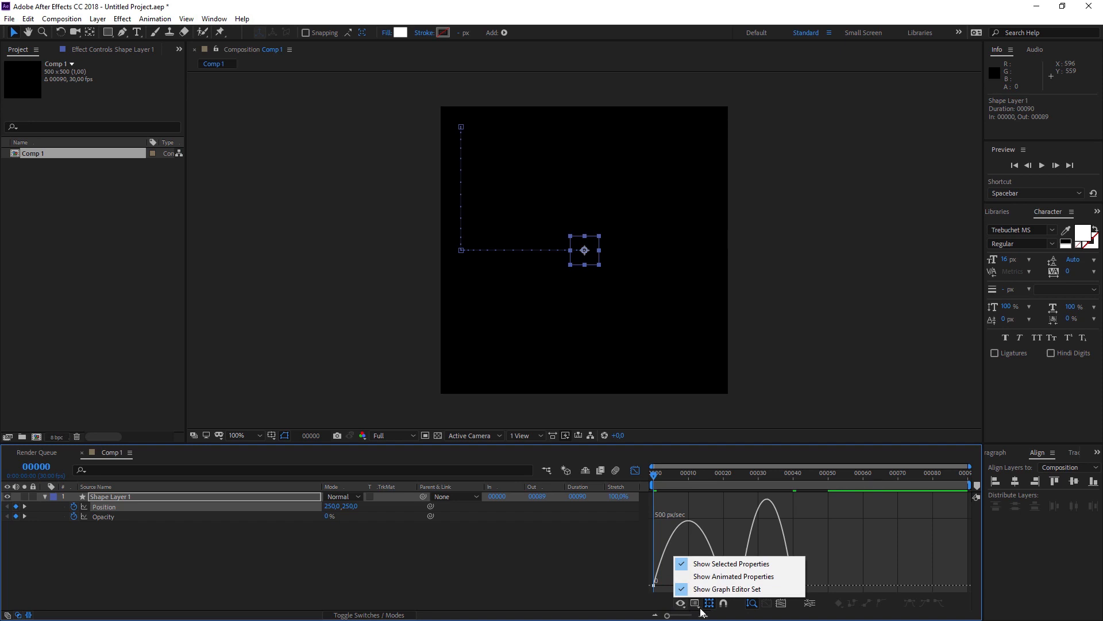
click(695, 602)
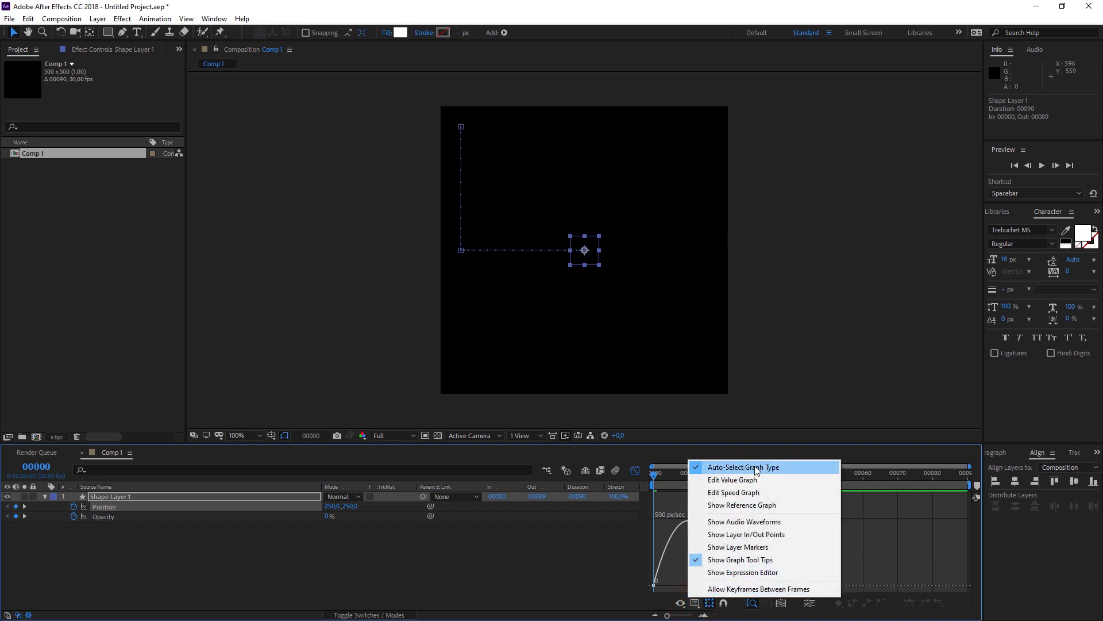
click(663, 523)
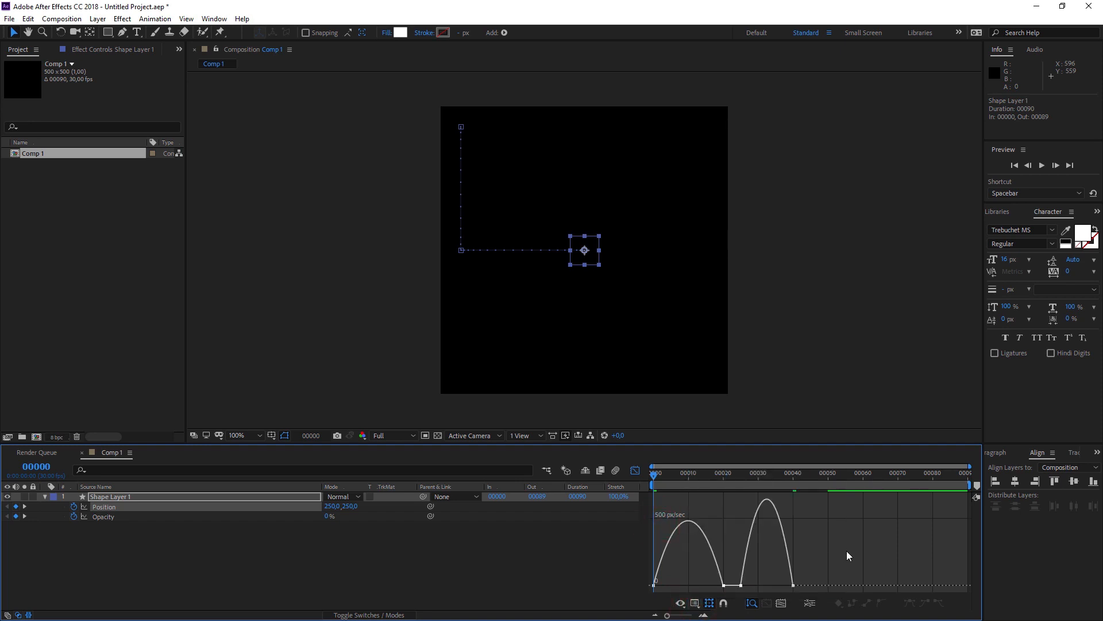
drag(846, 550, 650, 592)
click(787, 580)
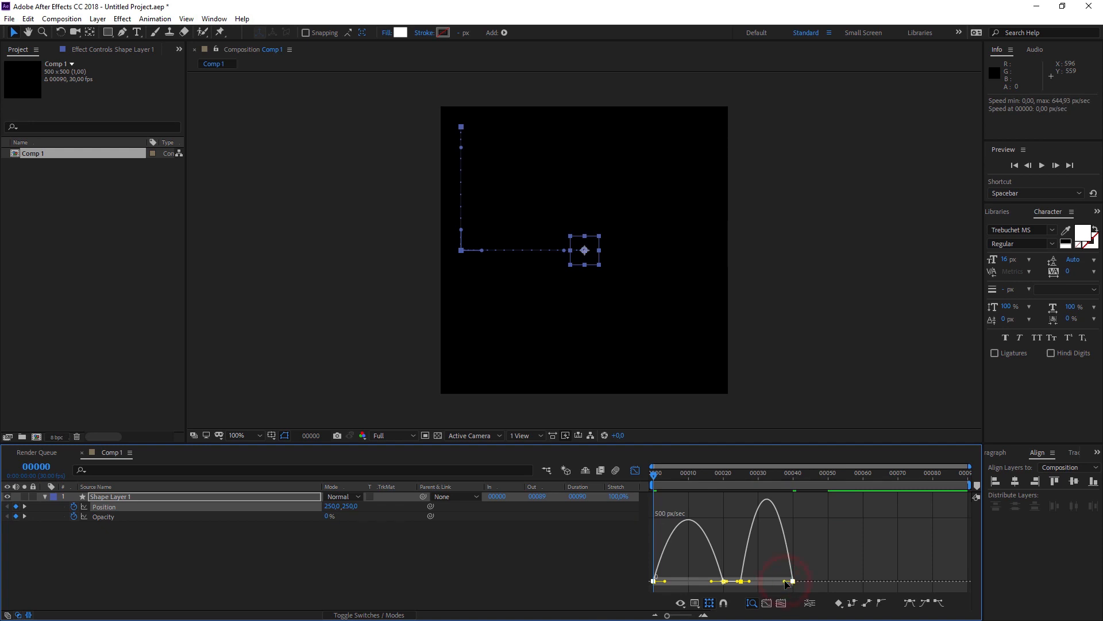
drag(785, 581, 762, 582)
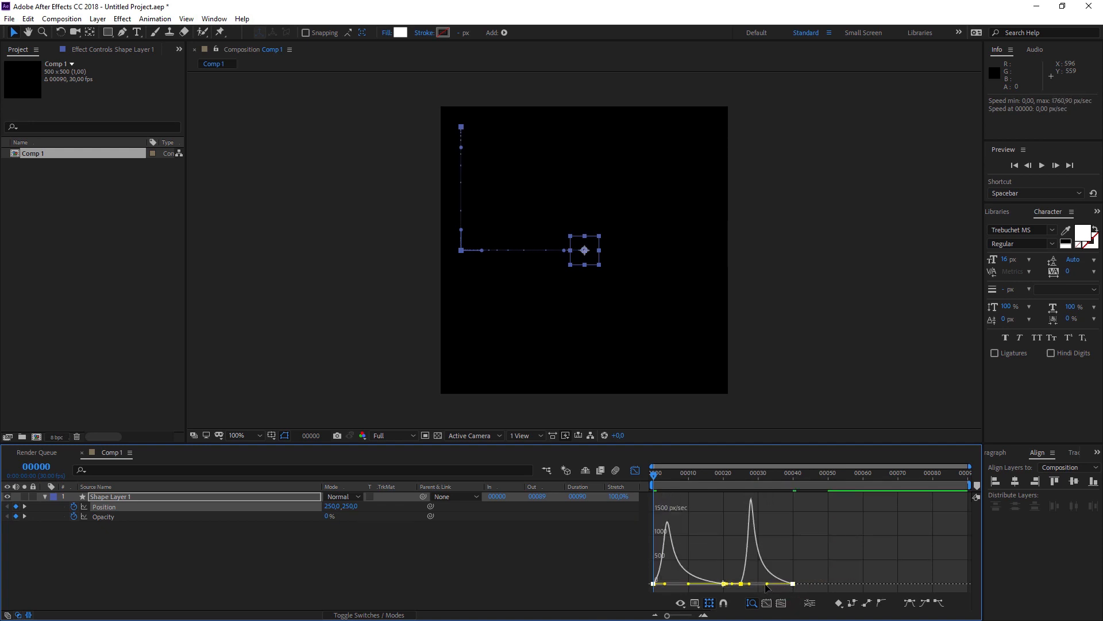
- Preview the eased animation and scrub through the square's upward movement from frame 20 to frame 41
click(801, 555)
key(space)
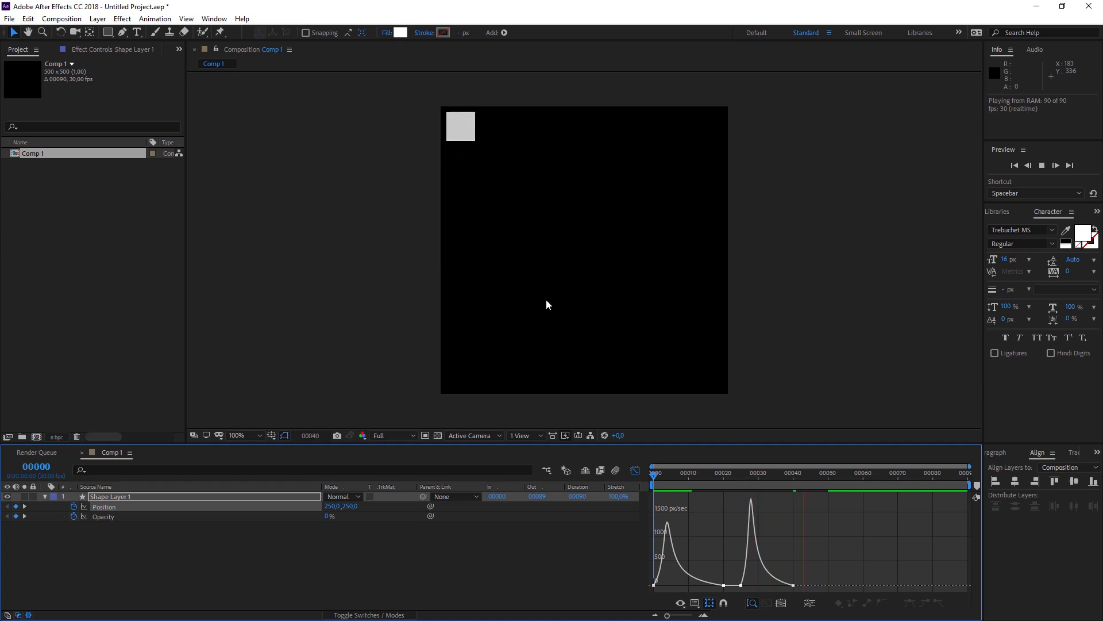
key(space)
click(723, 477)
drag(723, 479, 797, 483)
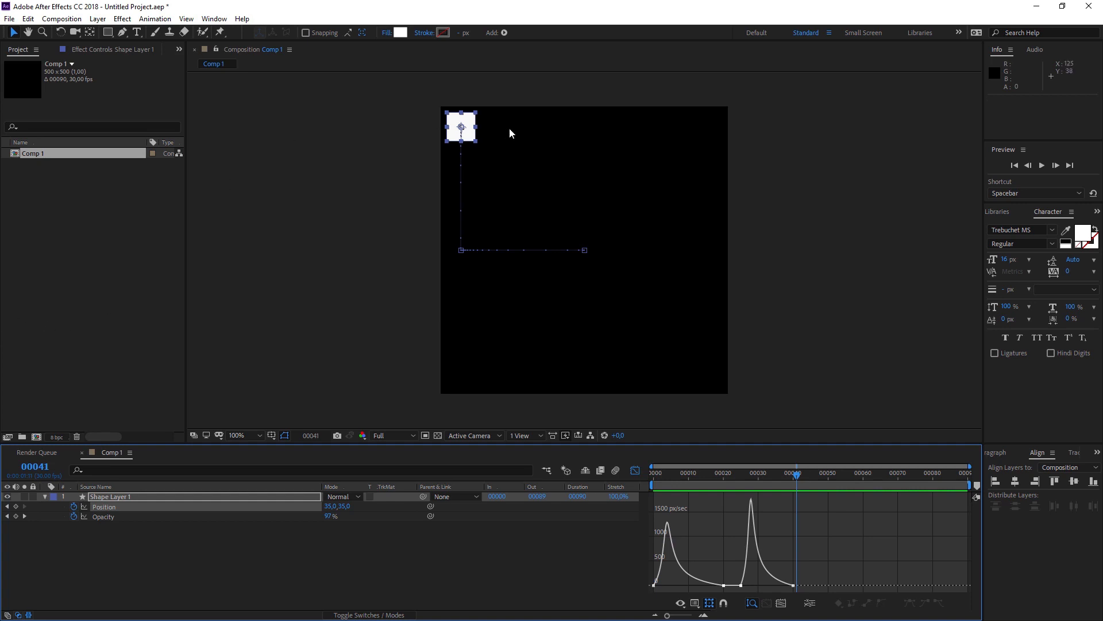
click(36, 437)
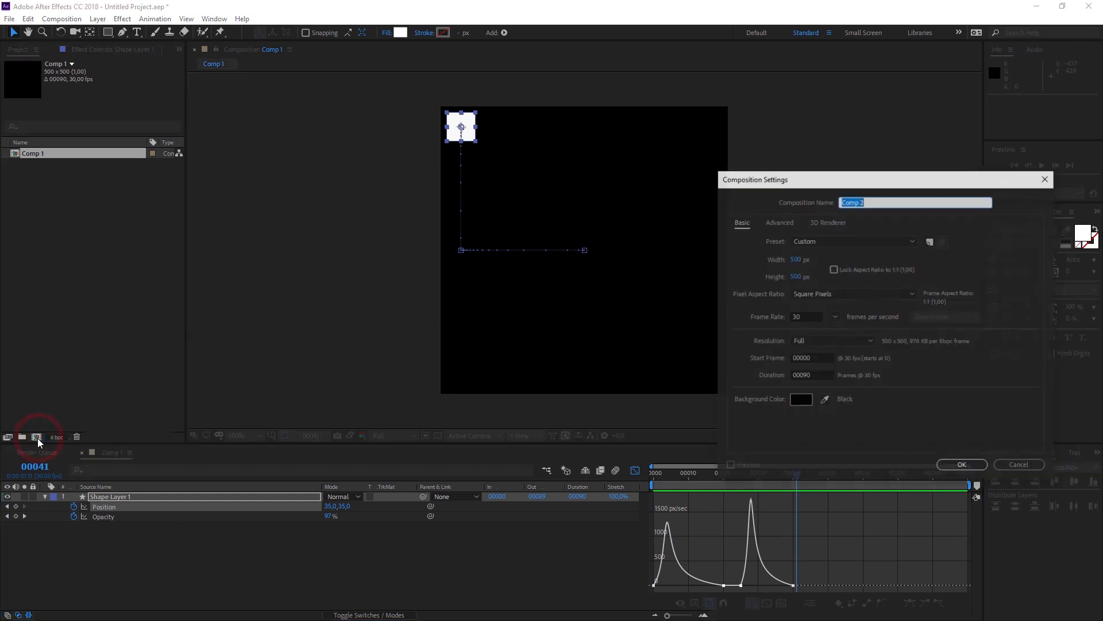
click(1009, 464)
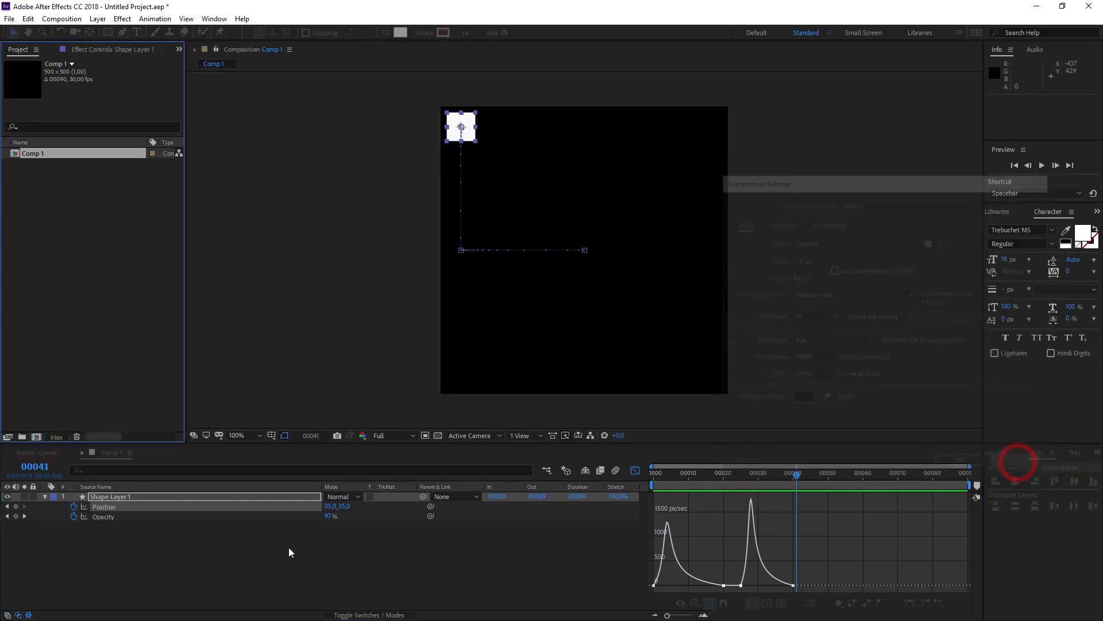
- Create a new white rectangle shape layer and set its rectangle size to 20 x 20 px
click(261, 562)
double_click(108, 32)
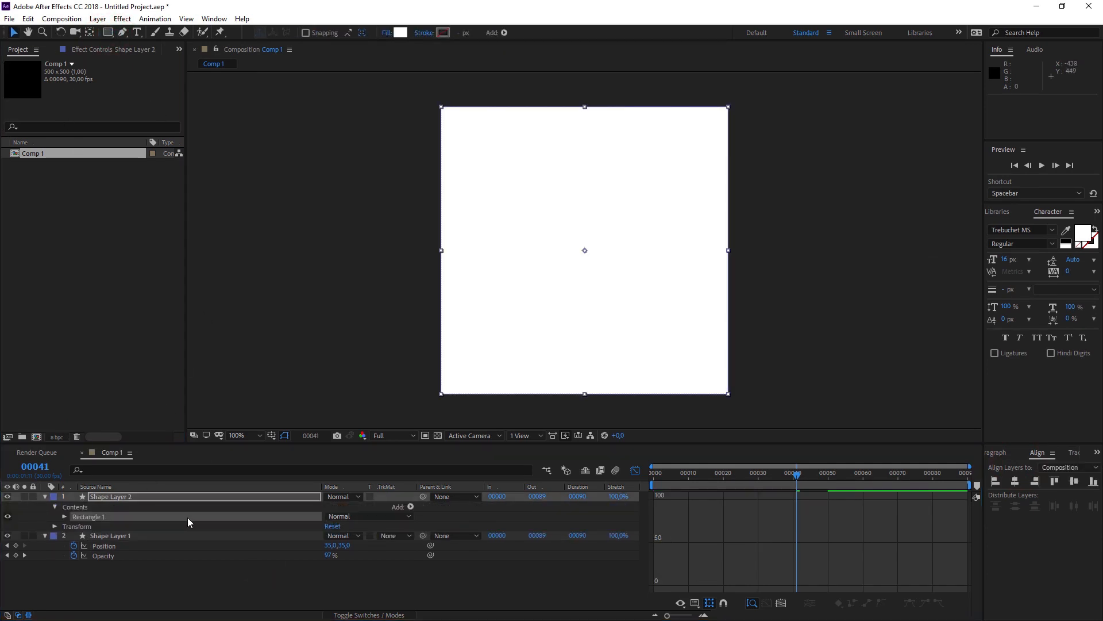
key(u)
key(u)
click(365, 535)
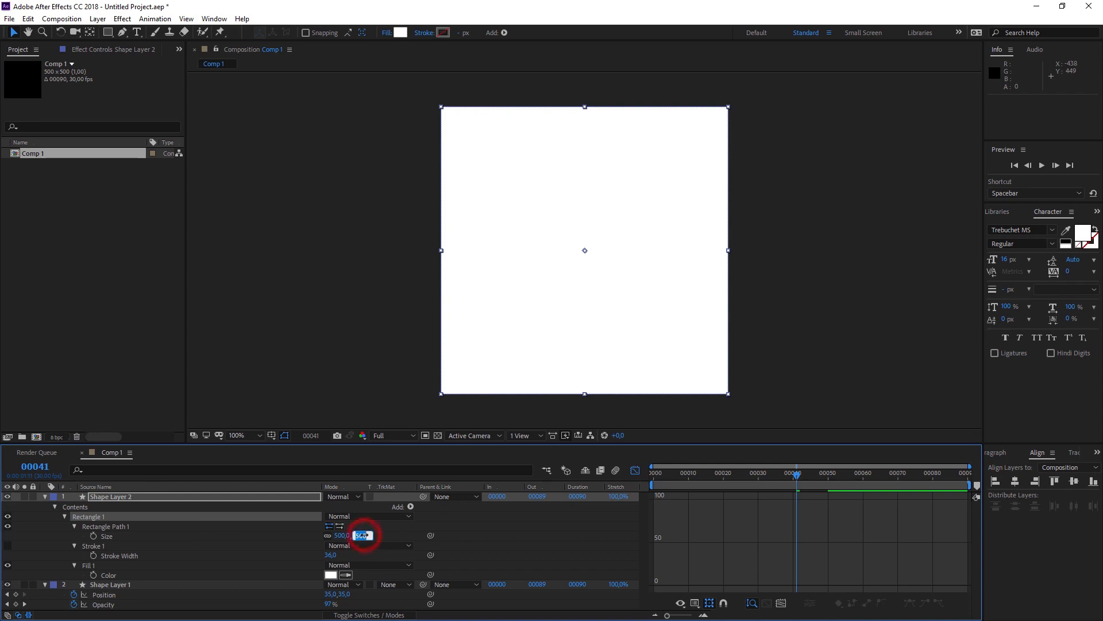
text(20)
key(Return)
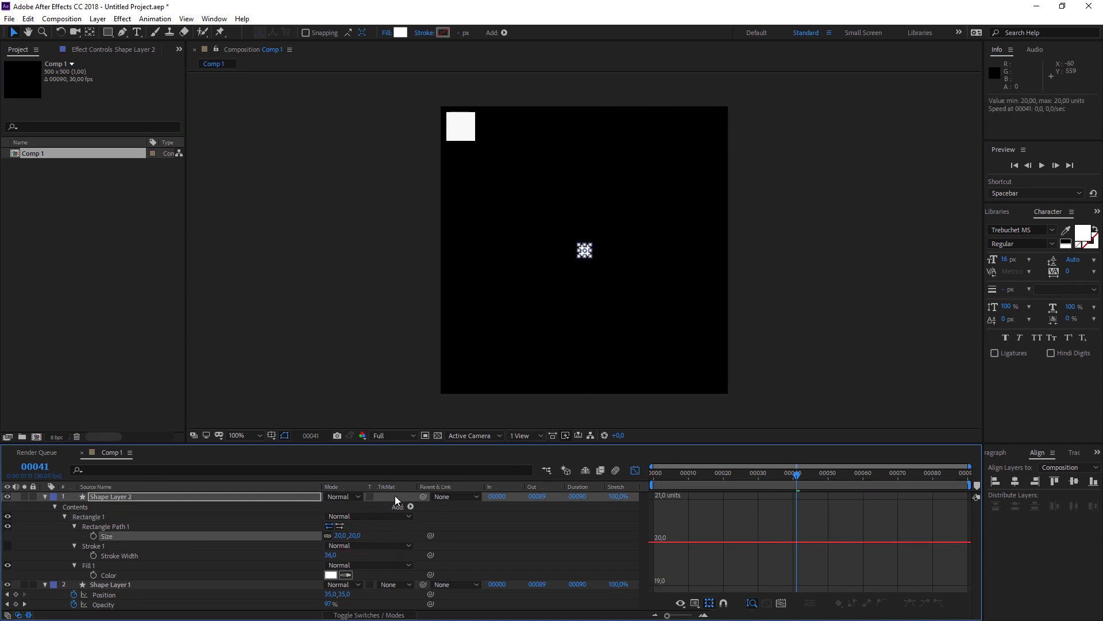
- Start Opacity keyframing on the small square at frame 0 with a value of 0%
key(Home)
key(t)
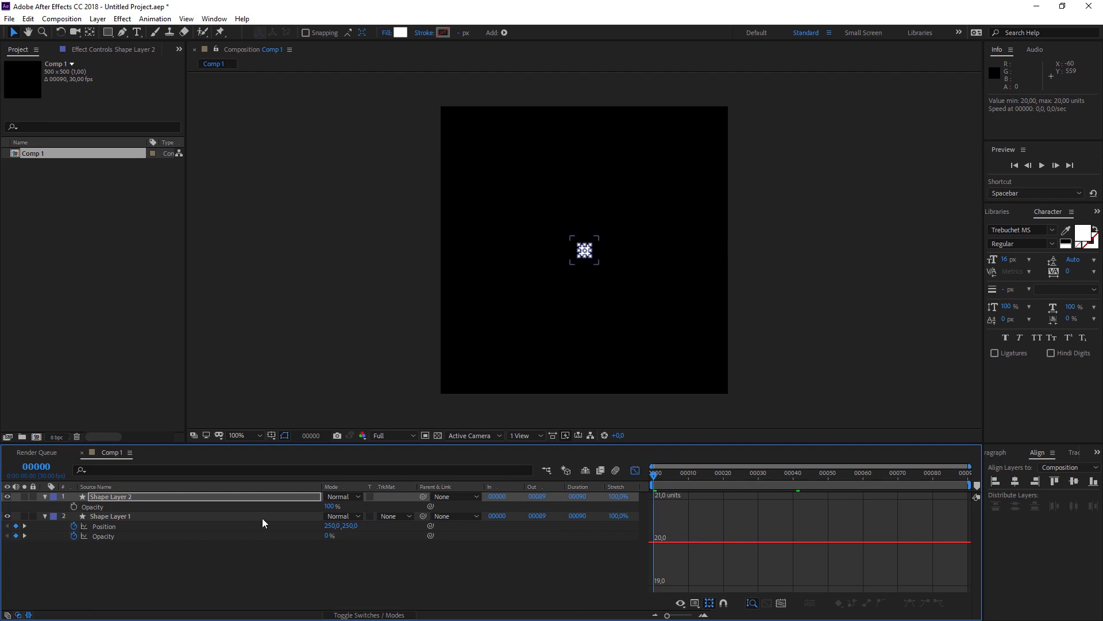
click(331, 506)
text(0)
key(Return)
click(73, 506)
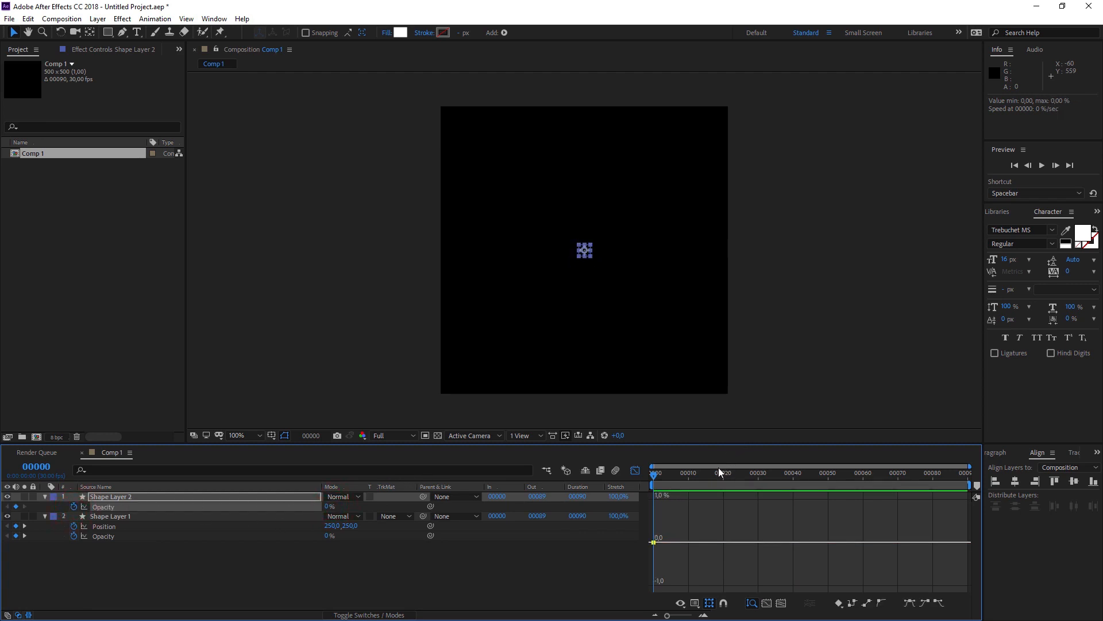
- Add Opacity keyframes to the small square: 100% at frame 2, 0% at frame 4 and 100% at frame 6
key(Page_Down)
key(Page_Down)
click(635, 470)
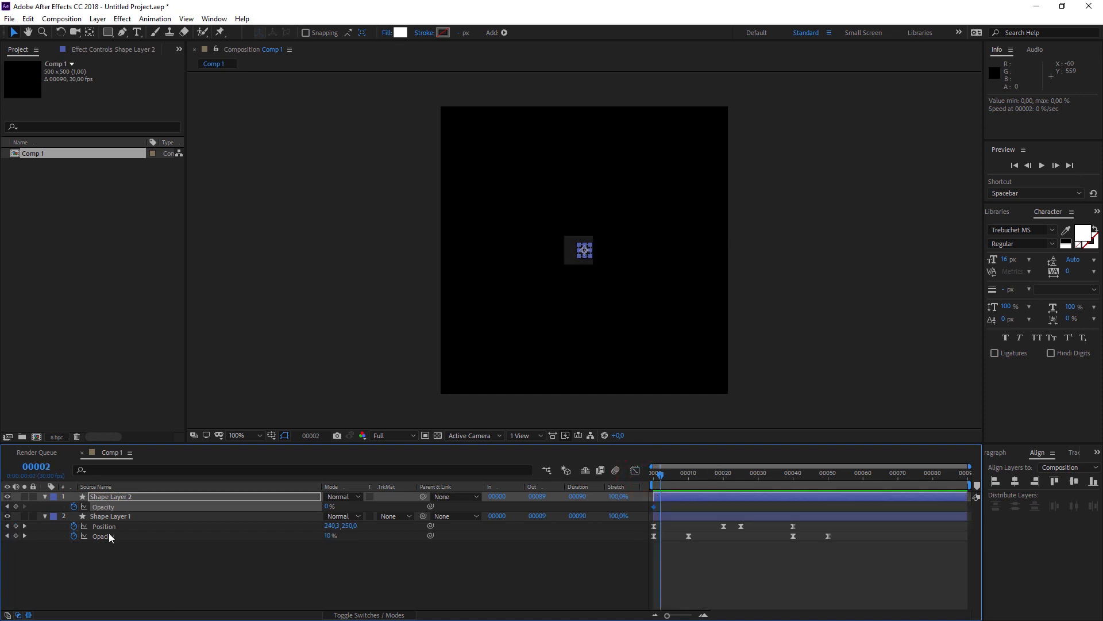
drag(331, 506, 484, 514)
key(Page_Down)
key(Page_Down)
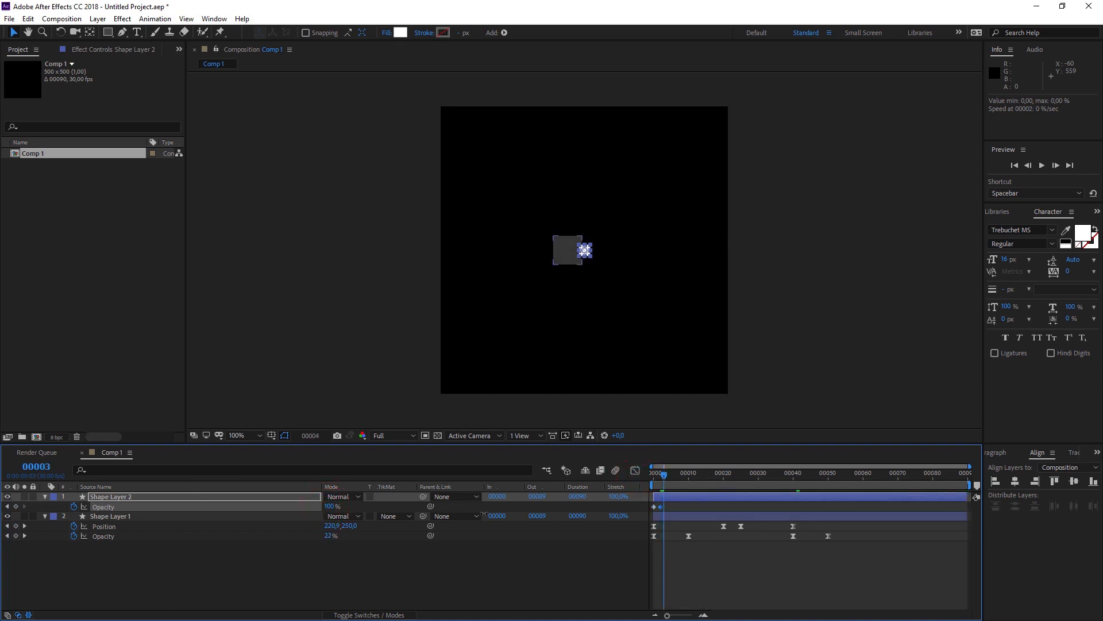
drag(328, 507, 145, 502)
key(Page_Down)
key(Page_Down)
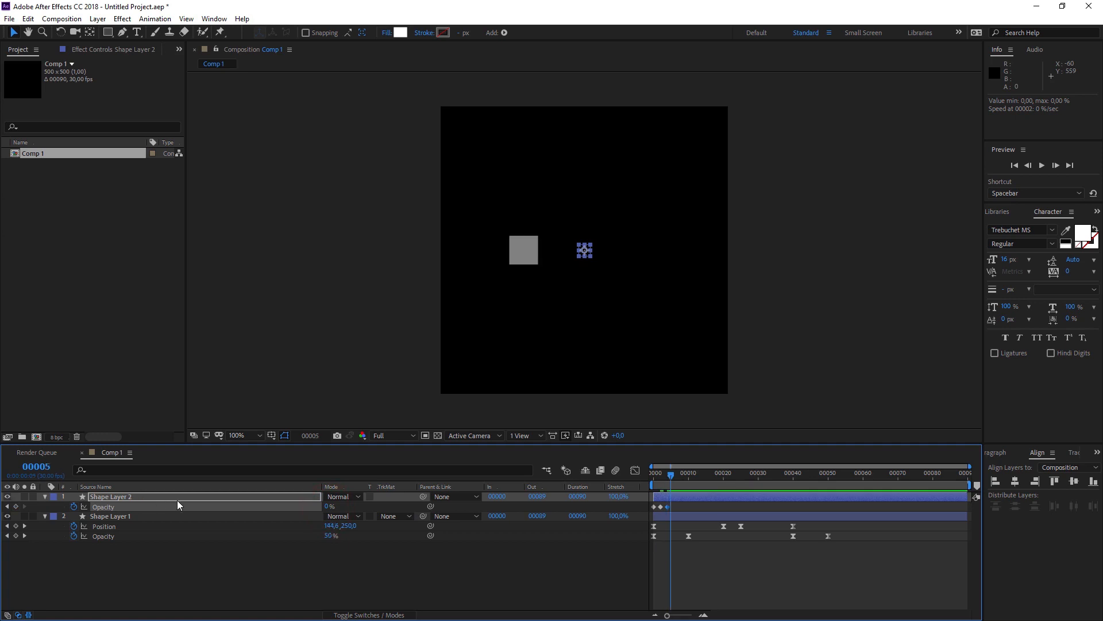
drag(328, 508, 444, 509)
- Trim the small square's layer to end at frame 8 and preview the flicker
key(Page_Down)
key(Page_Down)
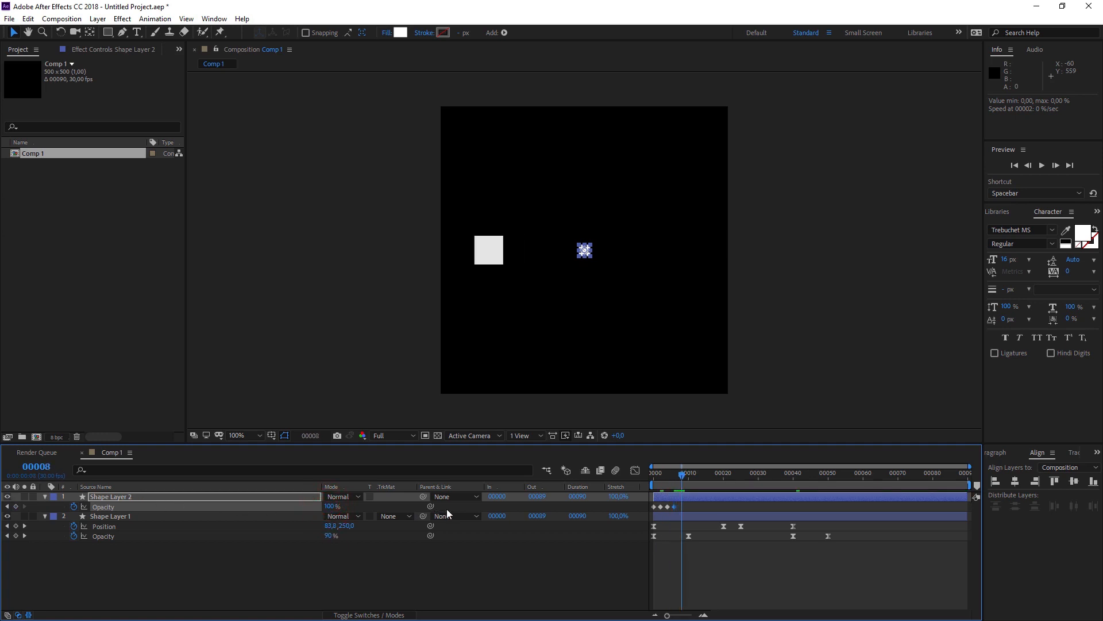
key(alt+bracketright)
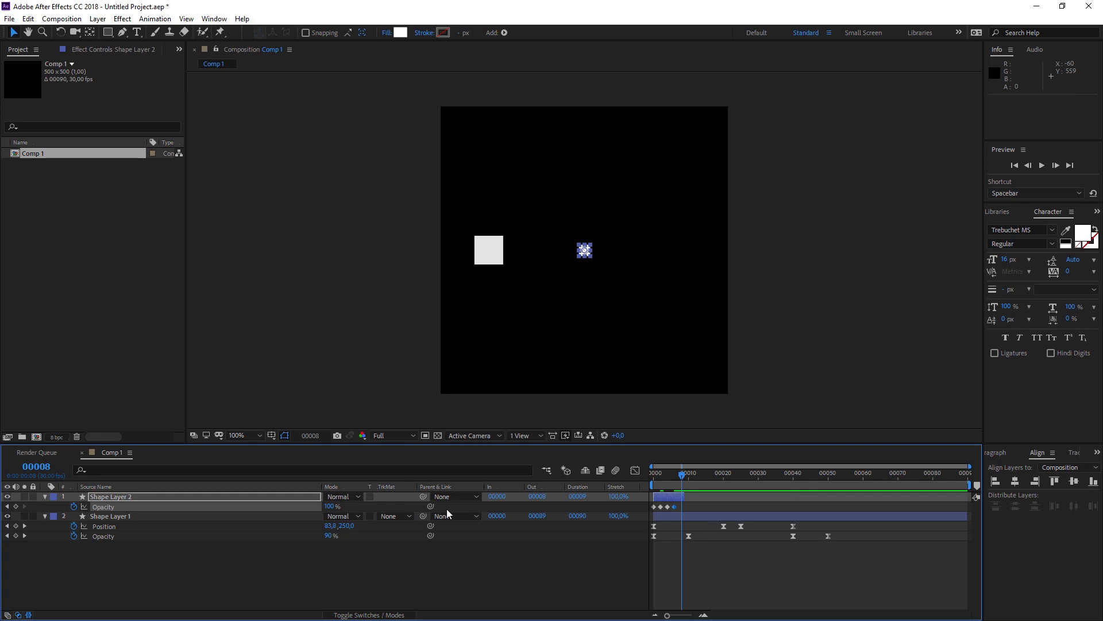
click(680, 547)
key(space)
key(space)
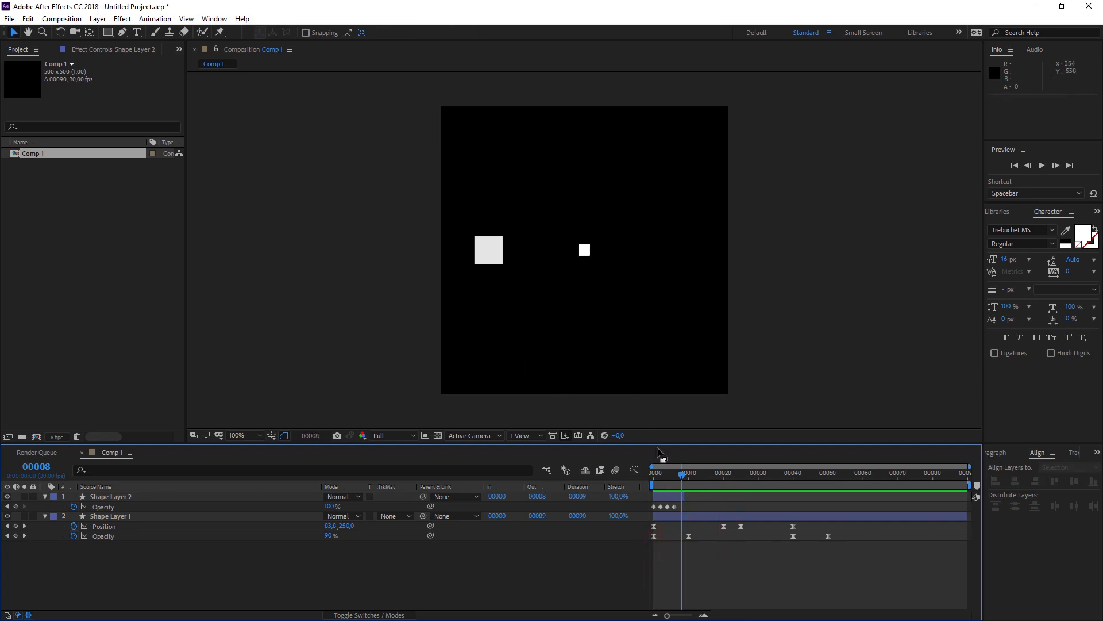
- Turn all of the small square's Opacity keyframes into hold keyframes and preview the result
click(642, 508)
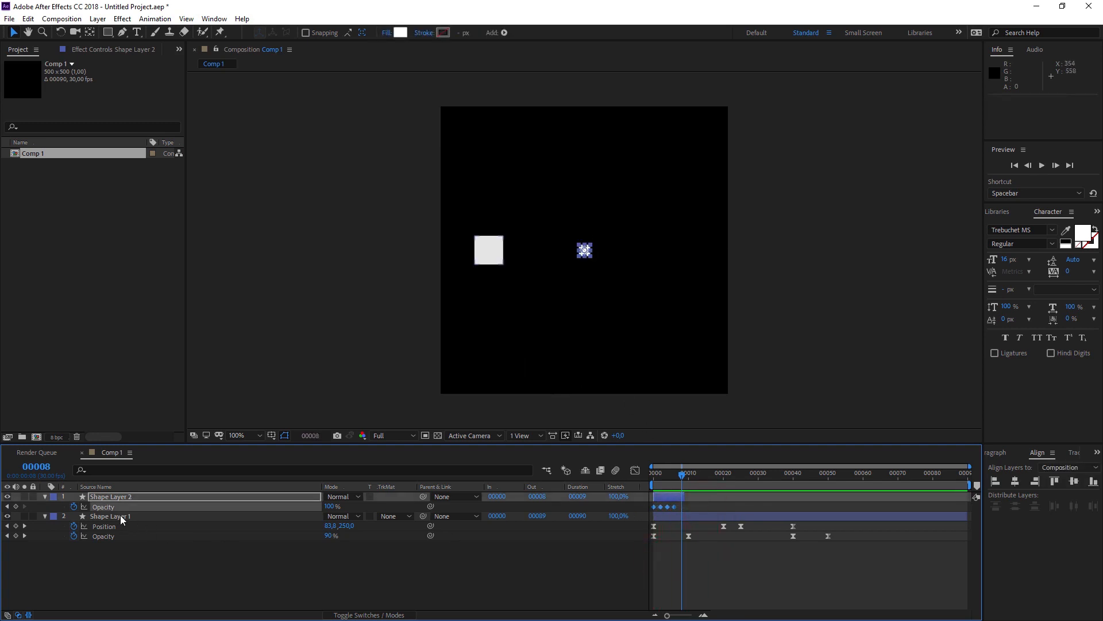
right_click(667, 507)
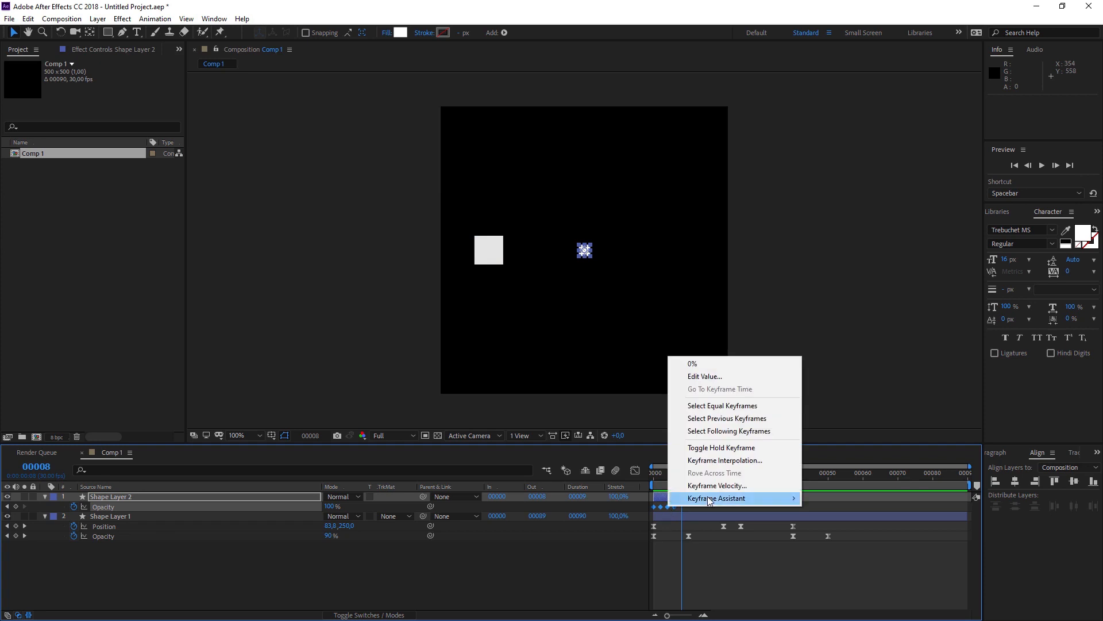
mouse_move(748, 499)
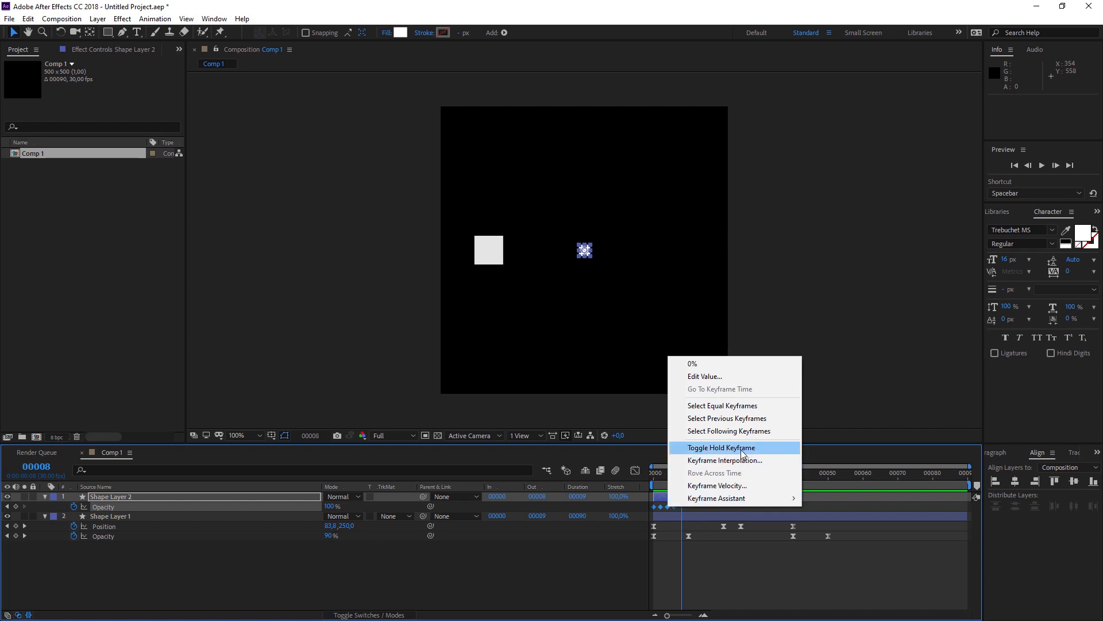
click(741, 447)
click(686, 561)
key(space)
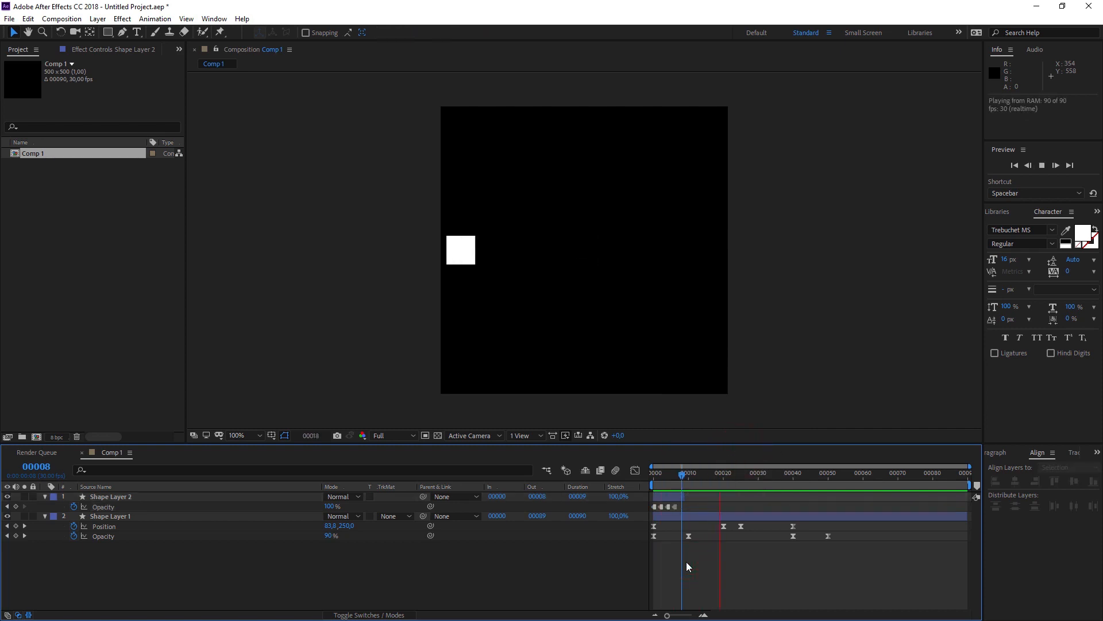
- Hide the large square's layer and step through the small square's flicker from frame 0, ending at frame 2
click(7, 515)
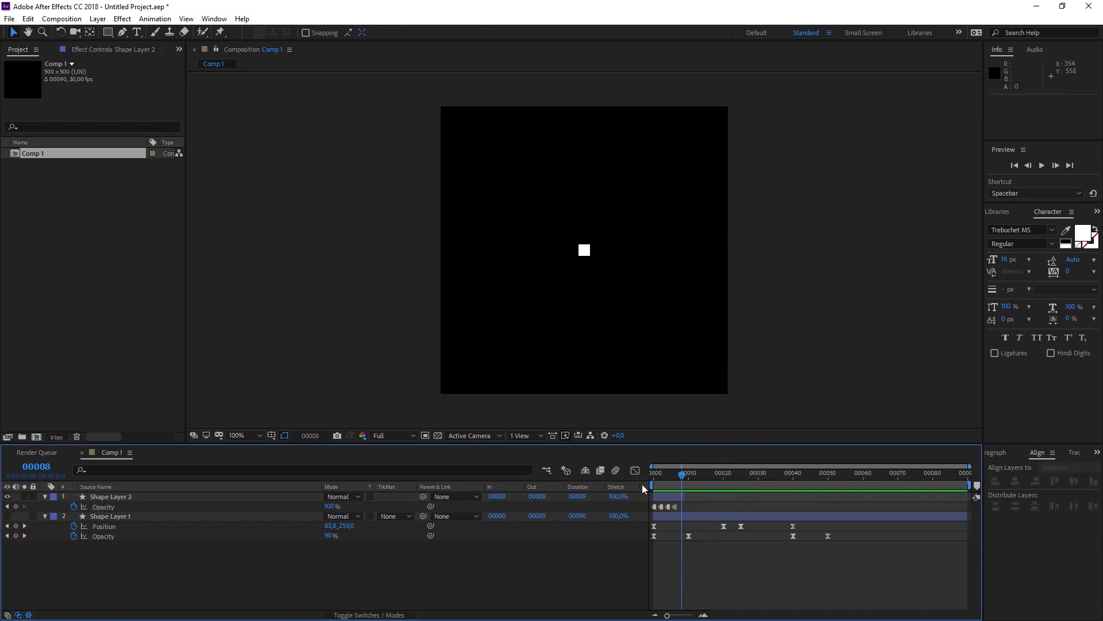
click(651, 474)
key(Page_Down)
key(Page_Down)
key(Page_Down)
key(Page_Down)
key(Page_Down)
key(Page_Down)
key(Page_Up)
key(Page_Up)
key(Page_Up)
key(Page_Up)
- Duplicate the small square twice, placing each copy 30 px to the right of the previous one
click(125, 495)
key(ctrl+d)
key(shift+Right)
key(shift+Right)
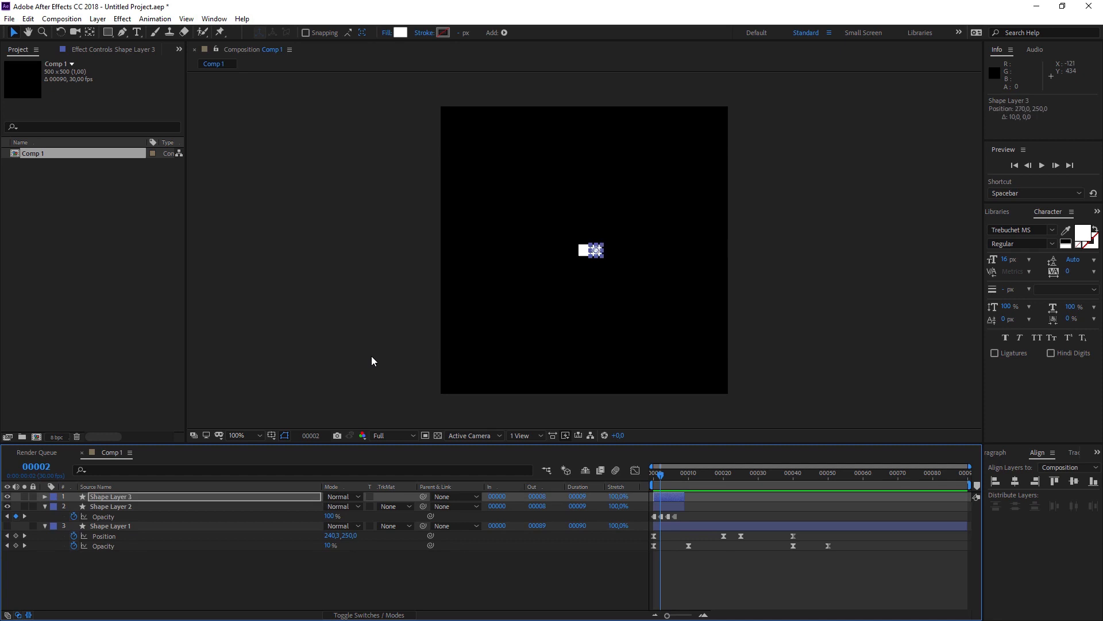
key(shift+Right)
key(ctrl+d)
key(shift+Right)
key(shift+Right)
key(shift+Right)
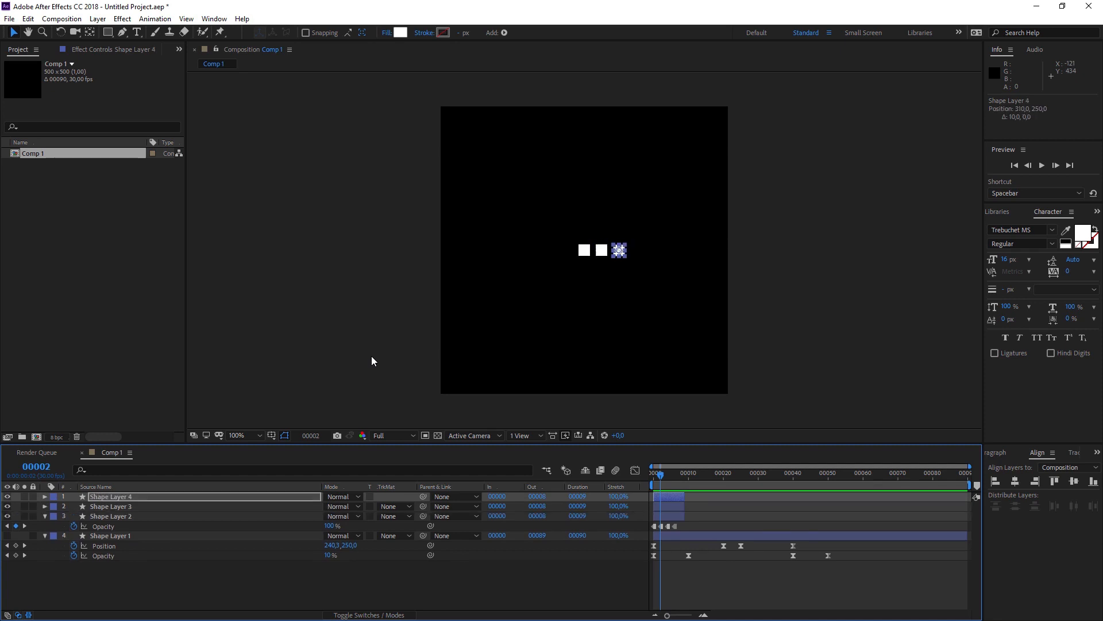
- Duplicate the rightmost small square twice, placing each copy 30 px below the previous one
key(ctrl+d)
key(shift+Down)
key(shift+Down)
key(shift+Down)
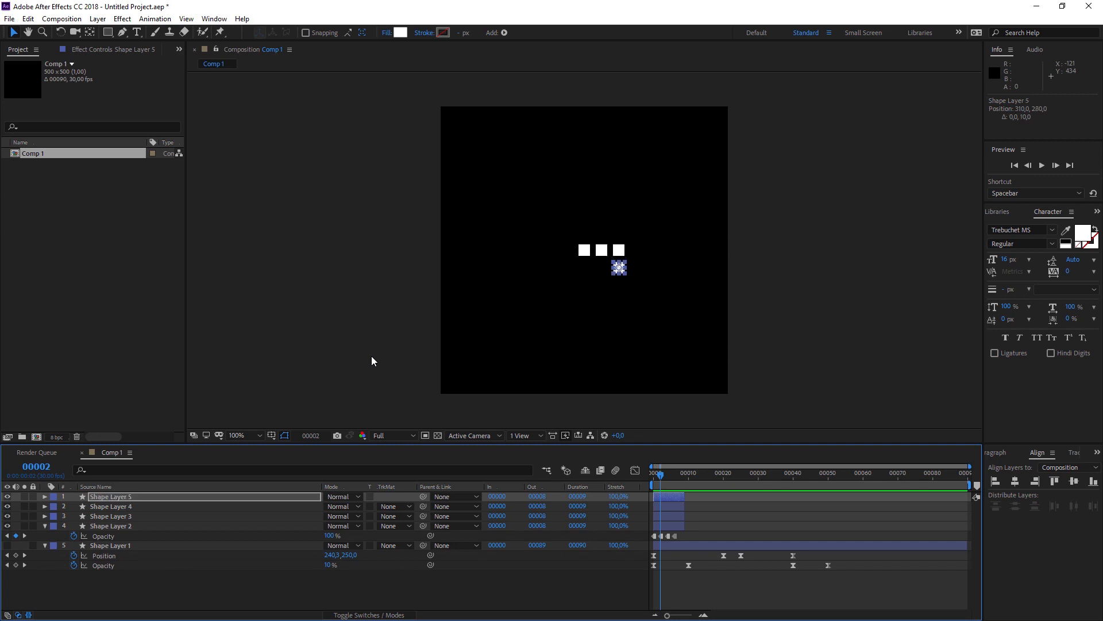
key(ctrl+d)
key(shift+Down)
key(shift+Down)
key(shift+Down)
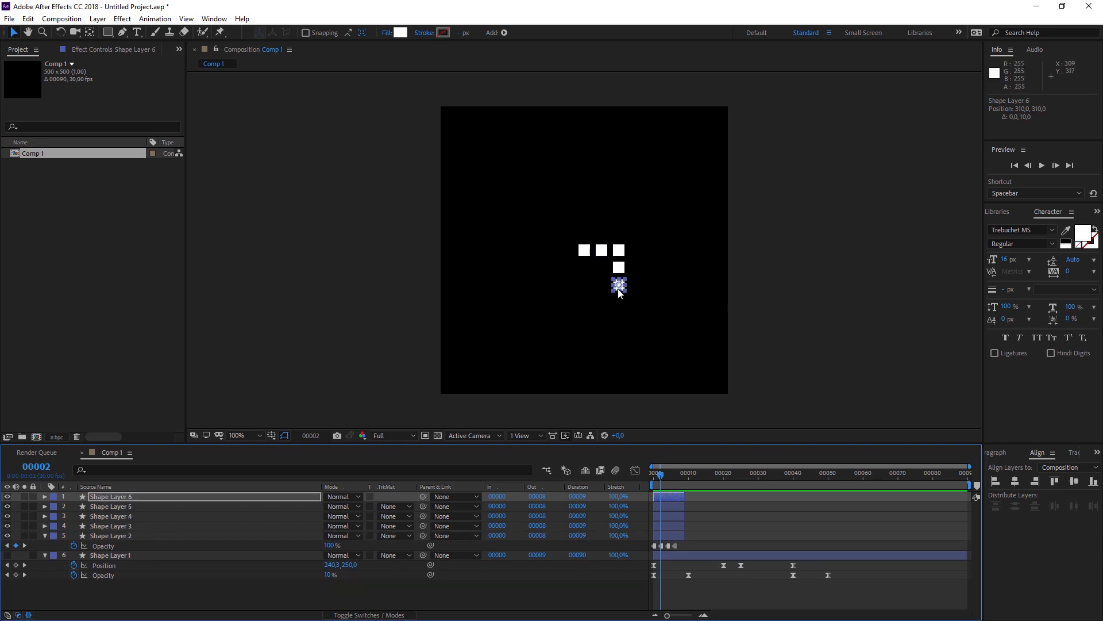
- Pre-compose the five small square layers as Pre-comp 1, moving all attributes into the new composition
shift+click(140, 536)
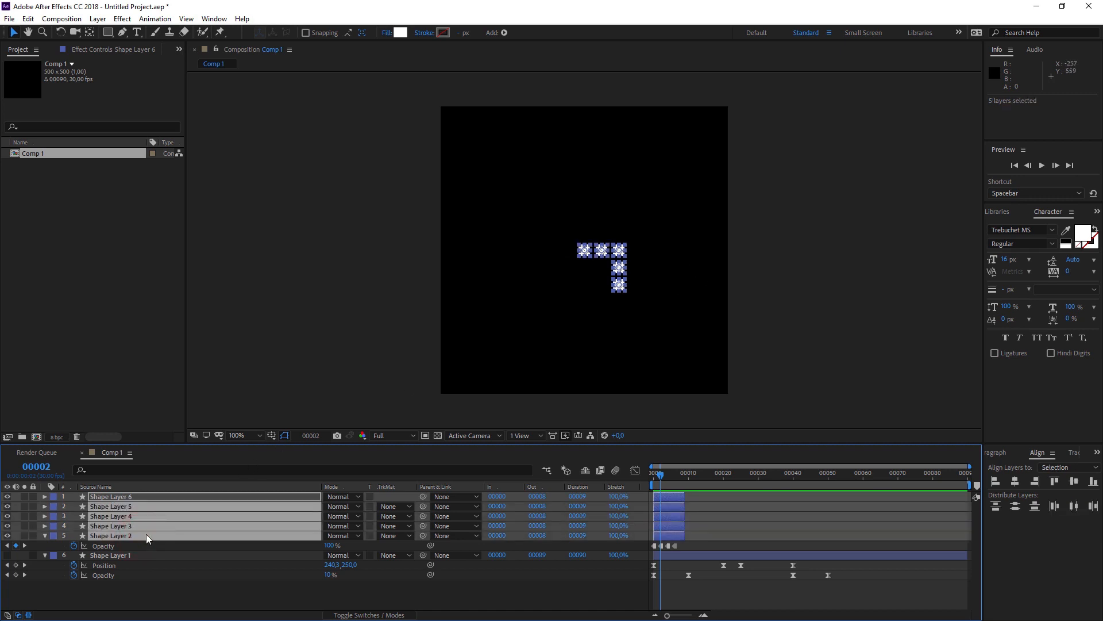
key(ctrl+shift+c)
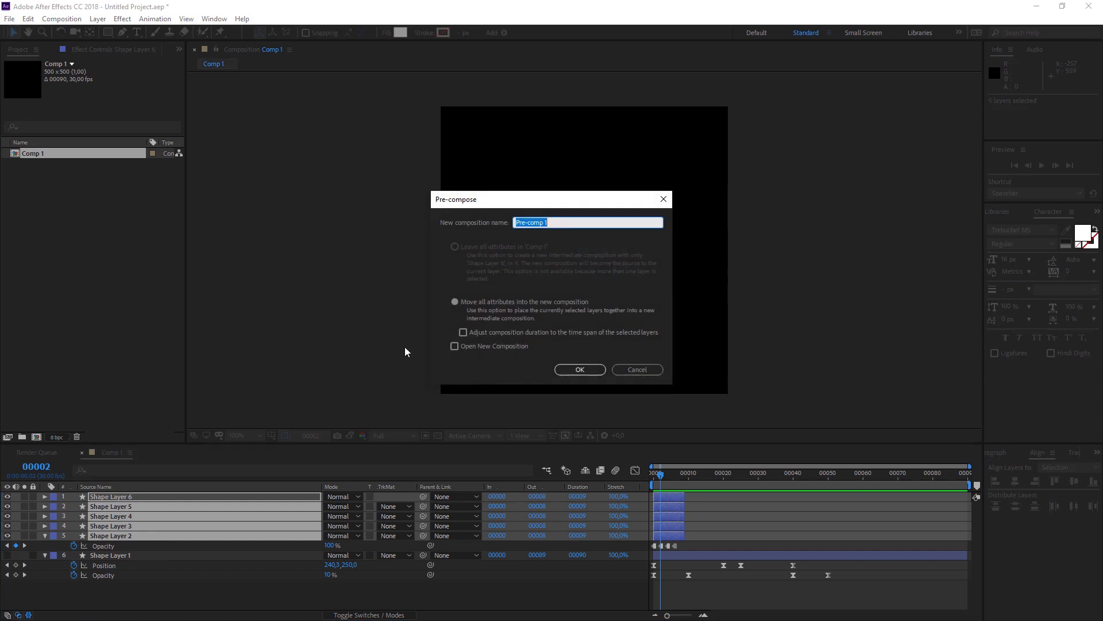
key(Return)
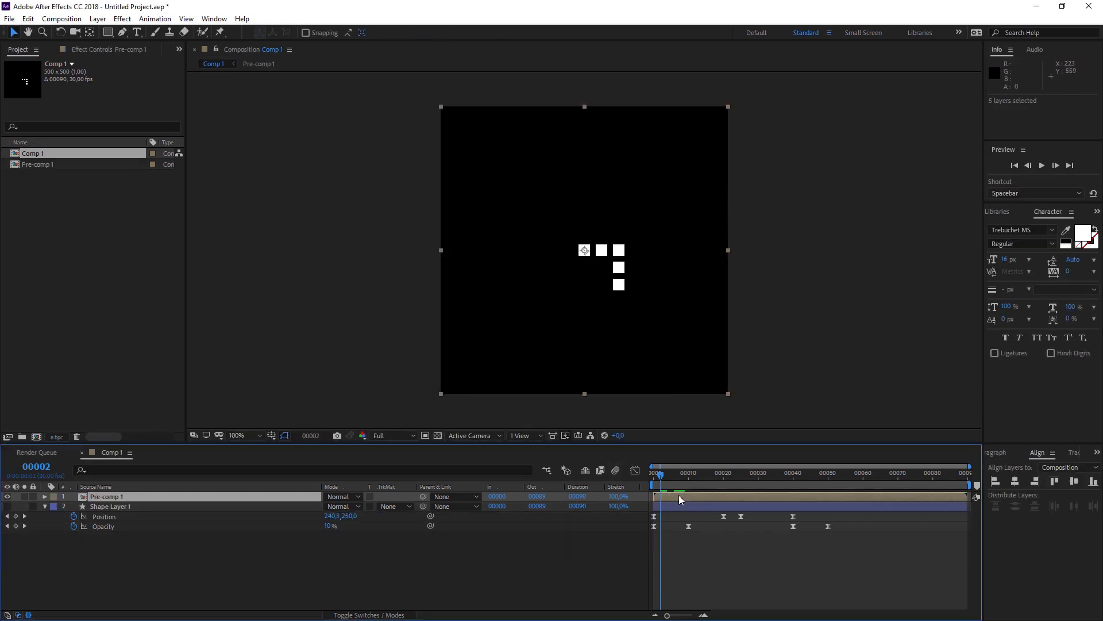
- Open Pre-comp 1 and resize the composition to 200 x 200 px
double_click(678, 495)
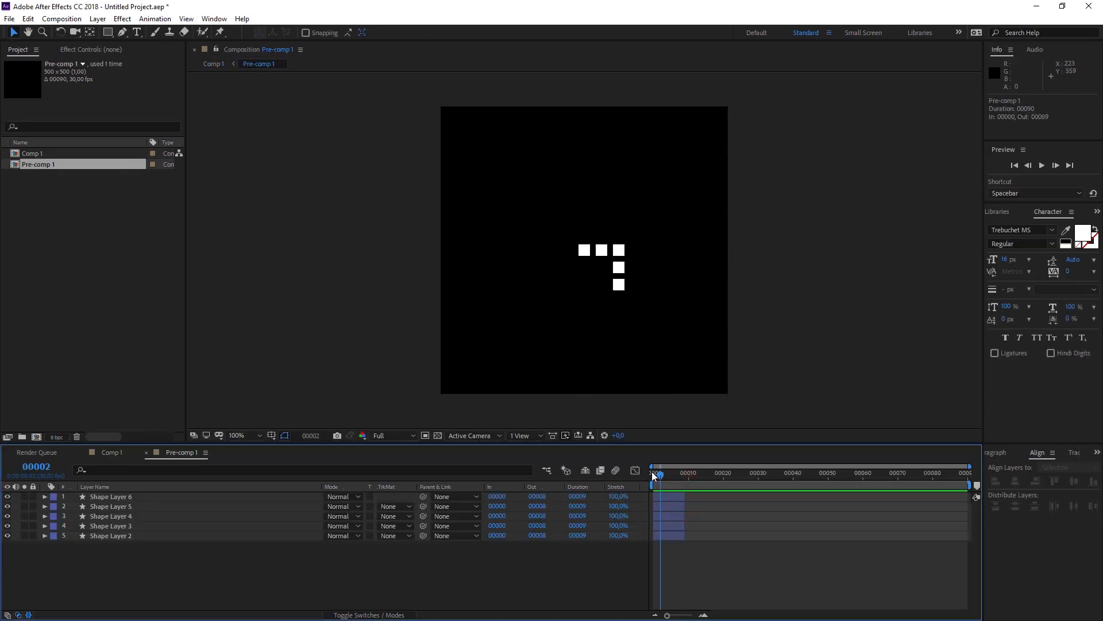
key(ctrl+k)
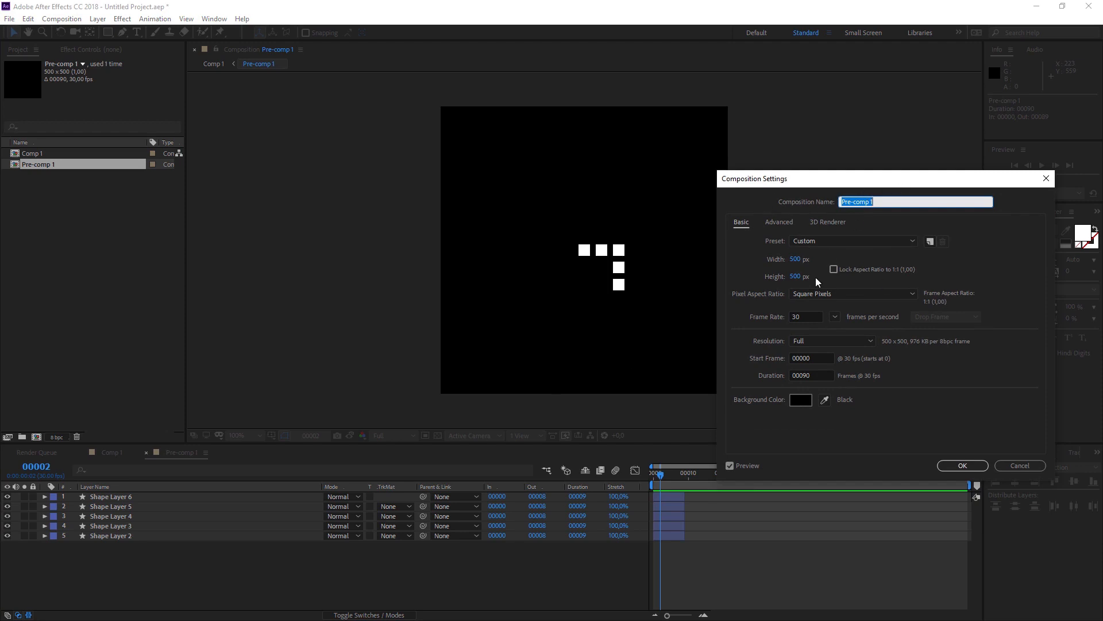
click(796, 260)
text(200)
text(00)
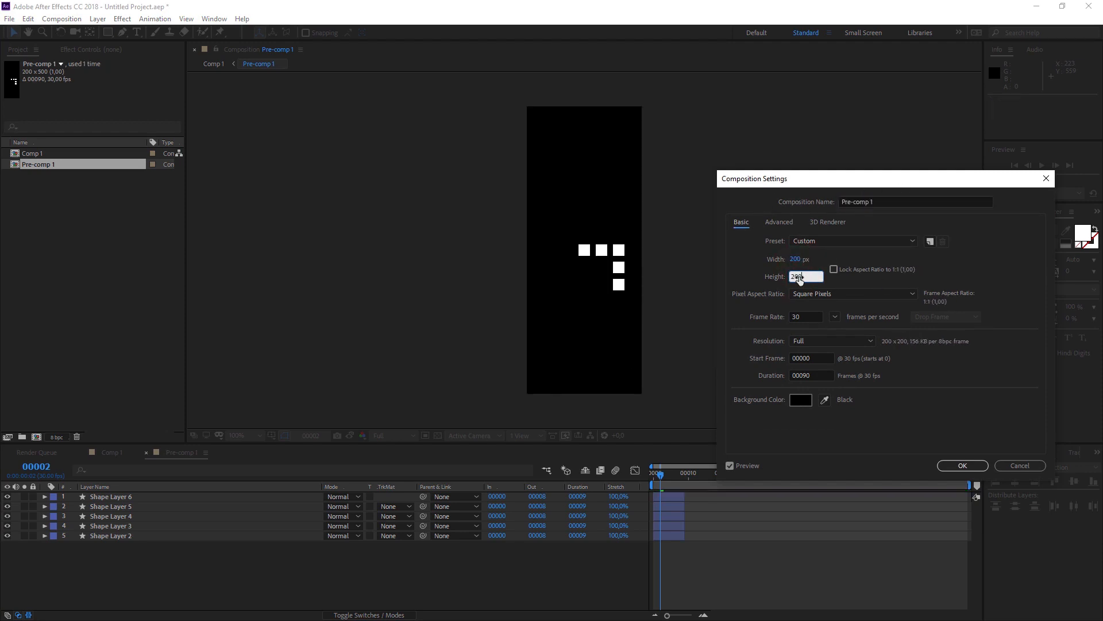
key(Return)
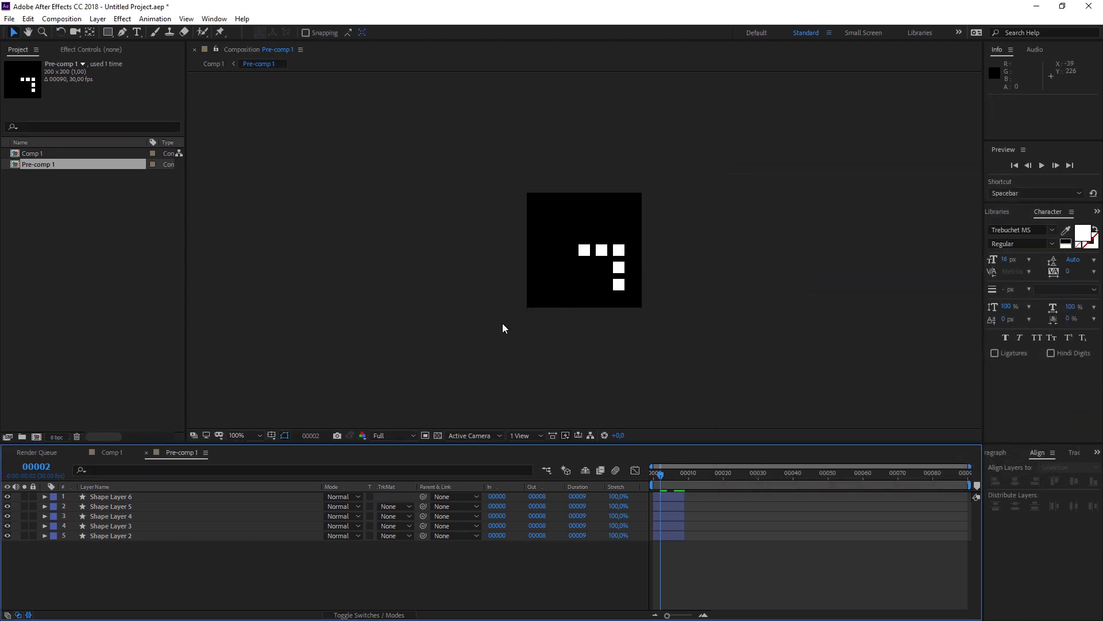
- Move all five squares up 40 px and show the title and action safe guides
drag(553, 220, 694, 319)
key(shift+Up)
key(shift+Up)
key(shift+Up)
key(shift+Up)
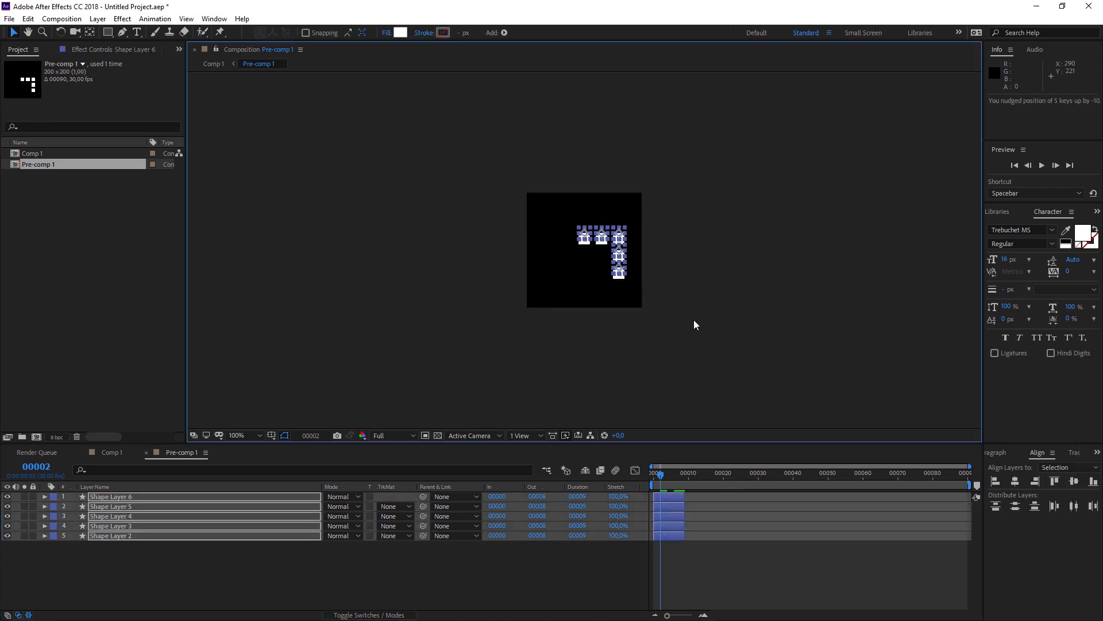
key(apostrophe)
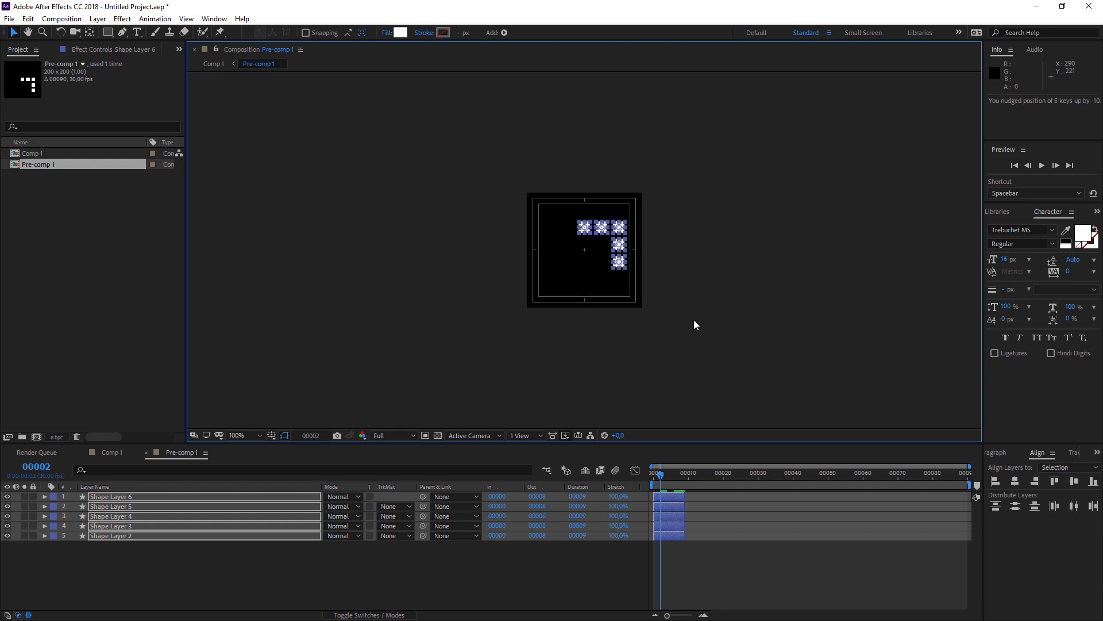
- Nudge the five squares 30 px left and 10 px down to center the corner pattern around the composition's center
key(shift+Left)
key(shift+Down)
key(Left)
key(Left)
key(Left)
key(Left)
key(Left)
key(Left)
key(Left)
key(Left)
key(Left)
key(Left)
key(Left)
key(Left)
key(Left)
key(Left)
key(Left)
key(Left)
key(Left)
key(Left)
key(Left)
key(Left)
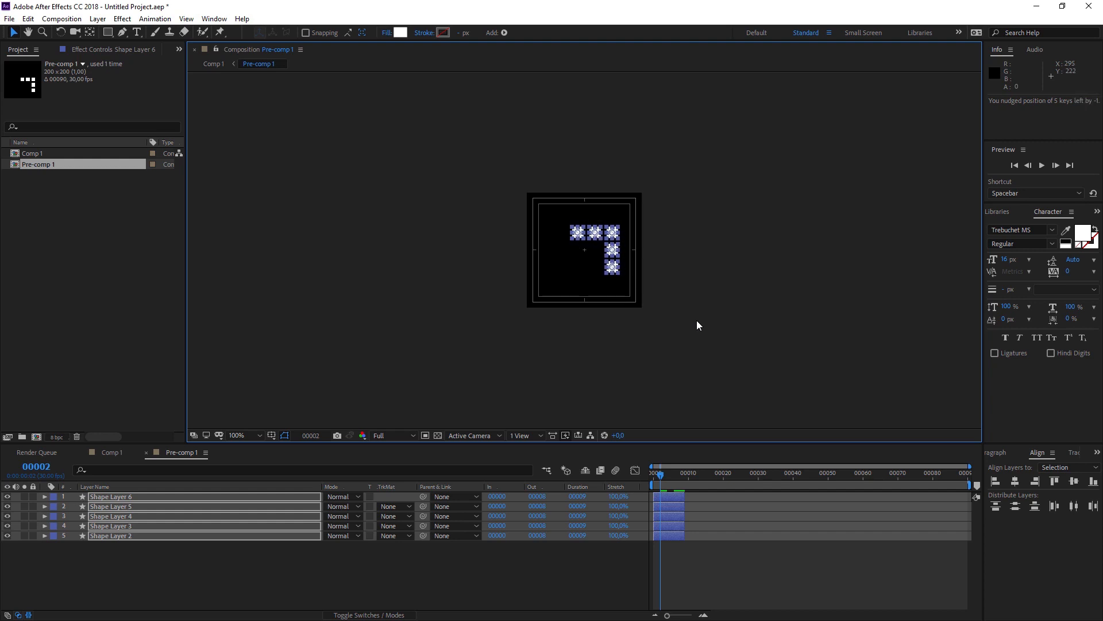
- Inspect the squares' edges up close, nudge all five slightly right onto whole pixels, and deselect them
key(period)
key(period)
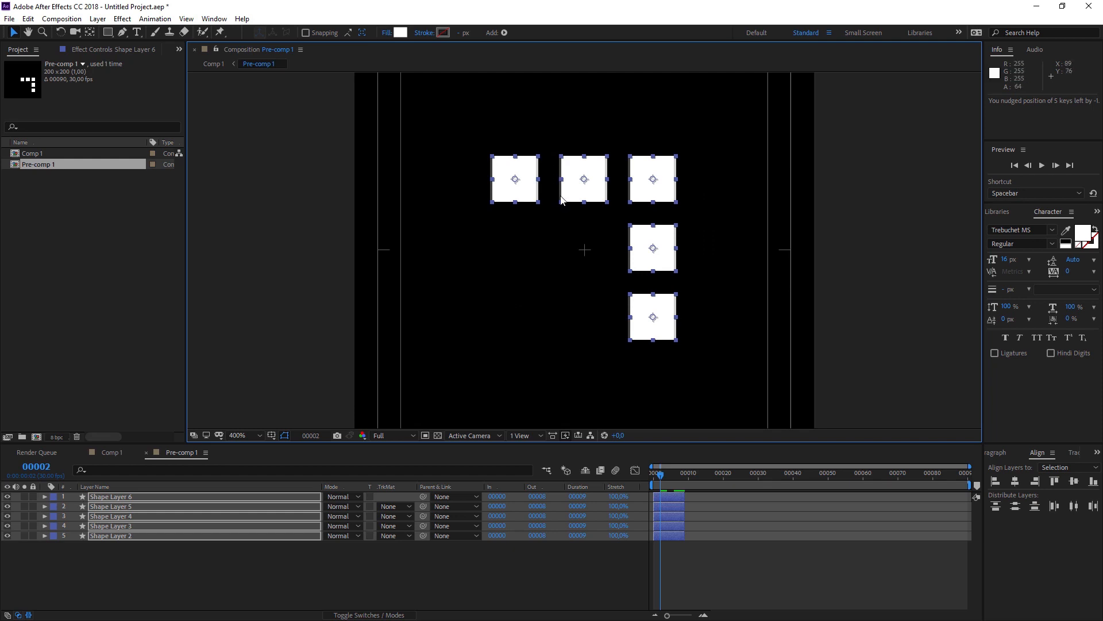
key(period)
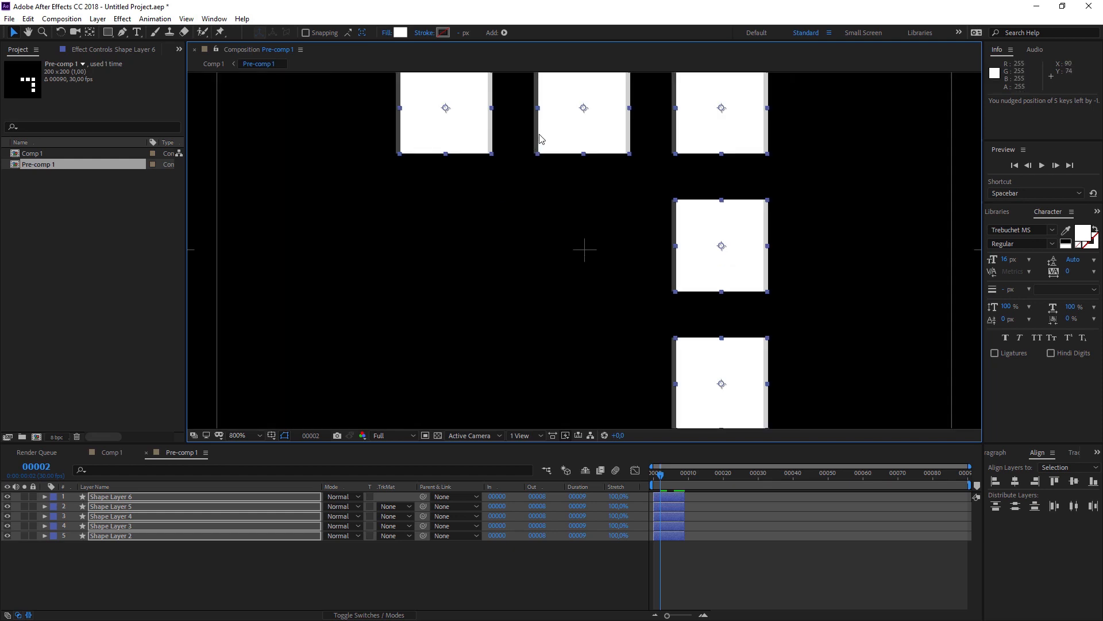
key(Right)
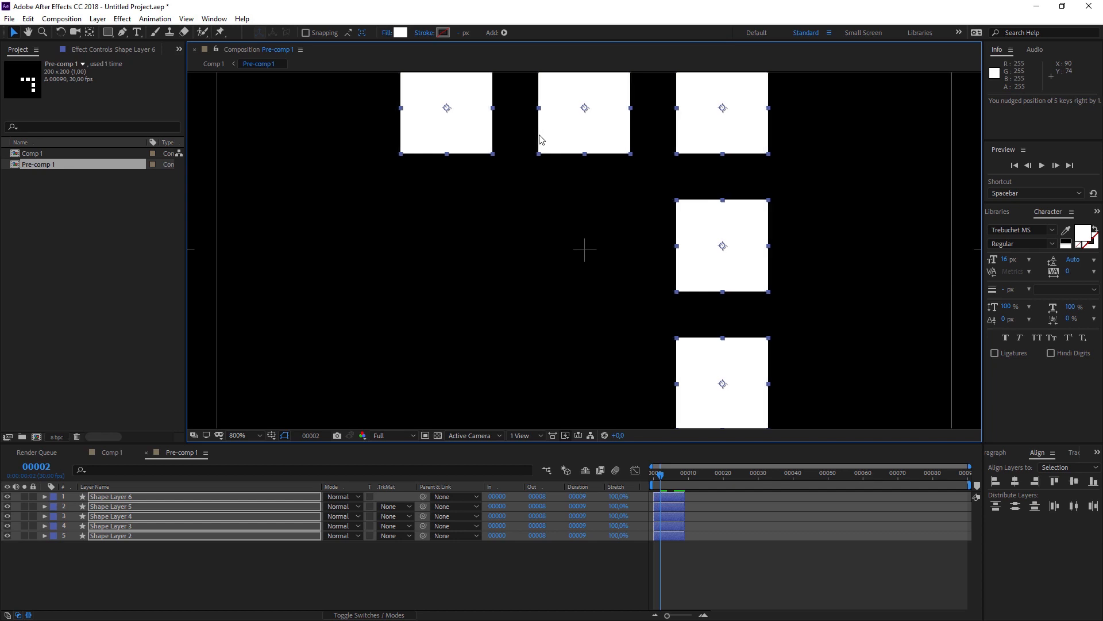
click(607, 546)
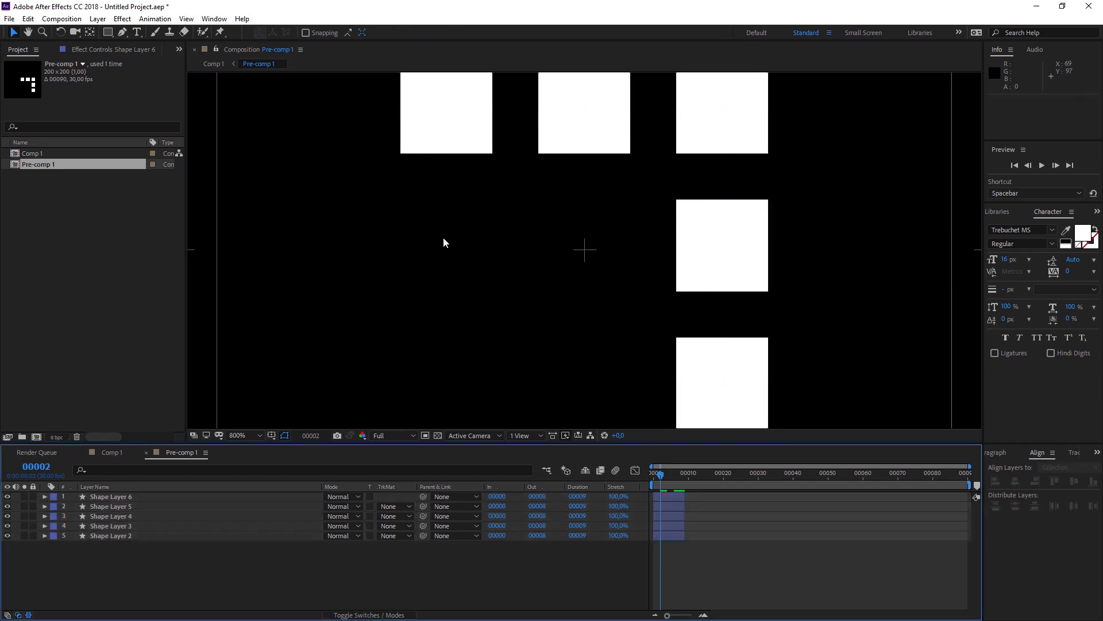
scroll(444, 237, down, 1)
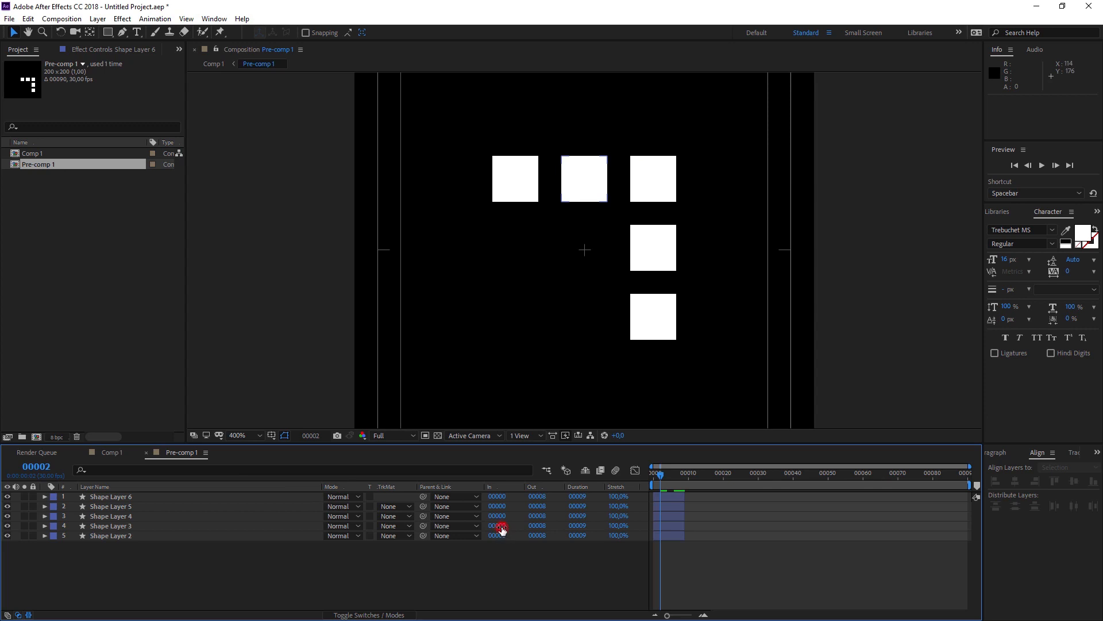
- Set the in time of Shape Layer 3 to frame 2 and of Shape Layer 4 to frame 4
click(498, 526)
text(2)
key(Return)
click(497, 515)
text(4)
key(Return)
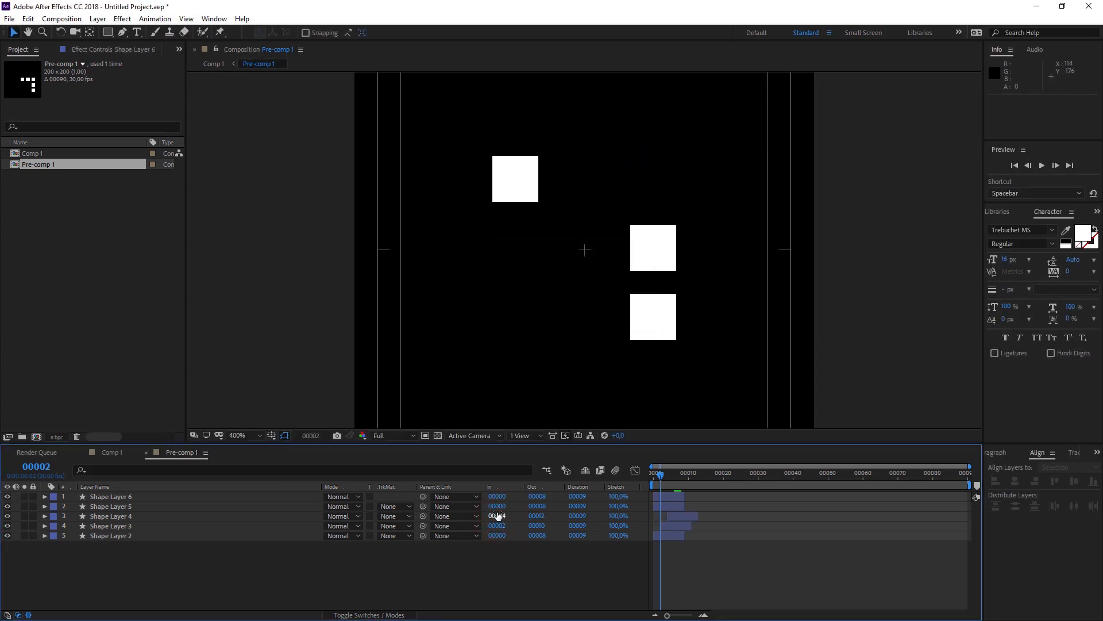
- Set the in time of Shape Layer 5 to frame 6 and of Shape Layer 6 to frame 8, and preview the flicker
click(497, 505)
text(4)
click(483, 282)
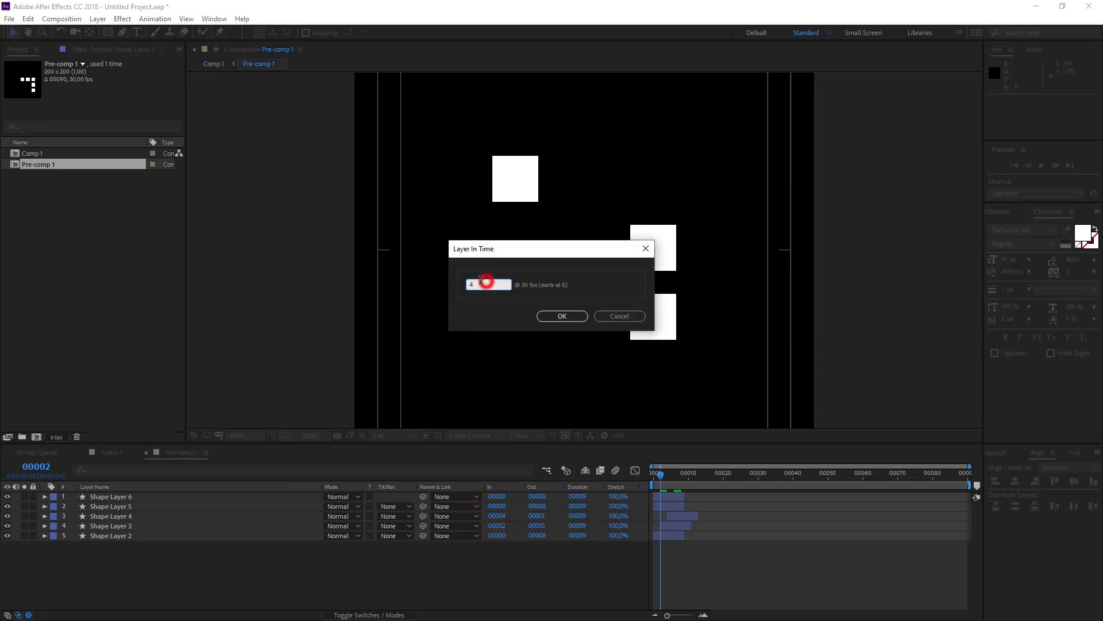
text(6)
key(Return)
click(498, 496)
text(8)
key(Return)
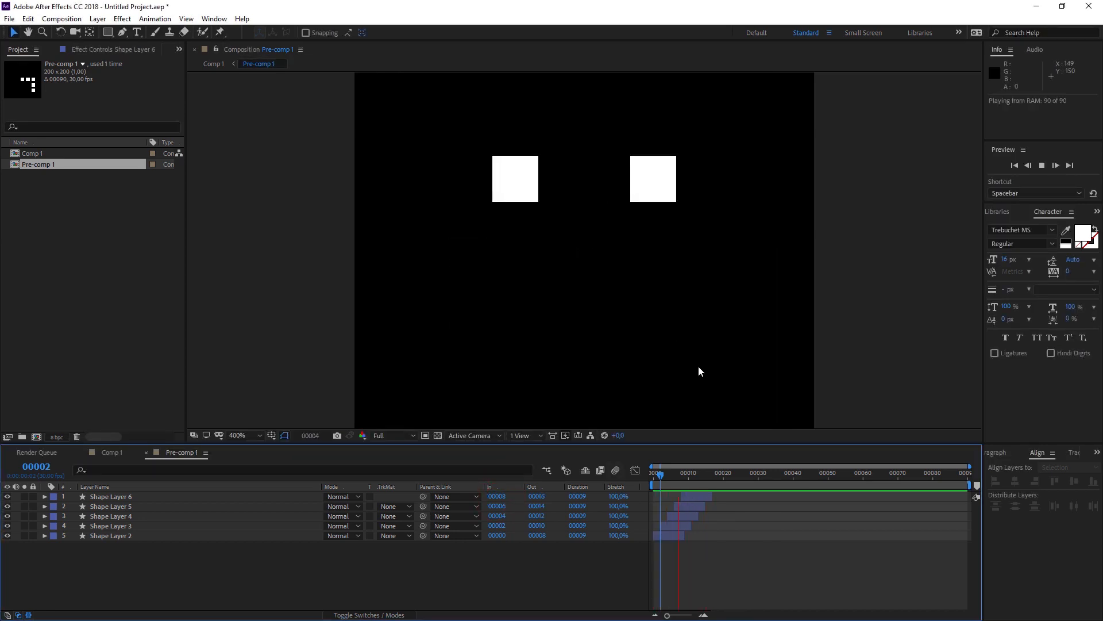
key(space)
- Set the in times of Shape Layers 3, 4, 5 and 6 to frames 4, 8, 12 and 16 respectively
click(497, 525)
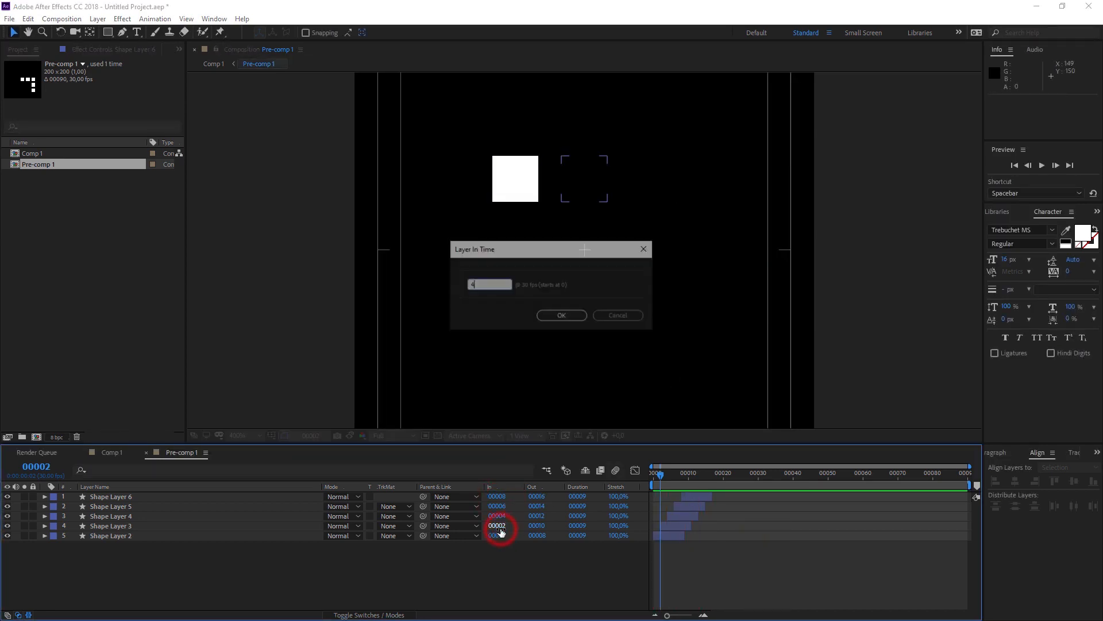
text(4)
key(Return)
click(498, 516)
text(8)
key(Return)
click(500, 505)
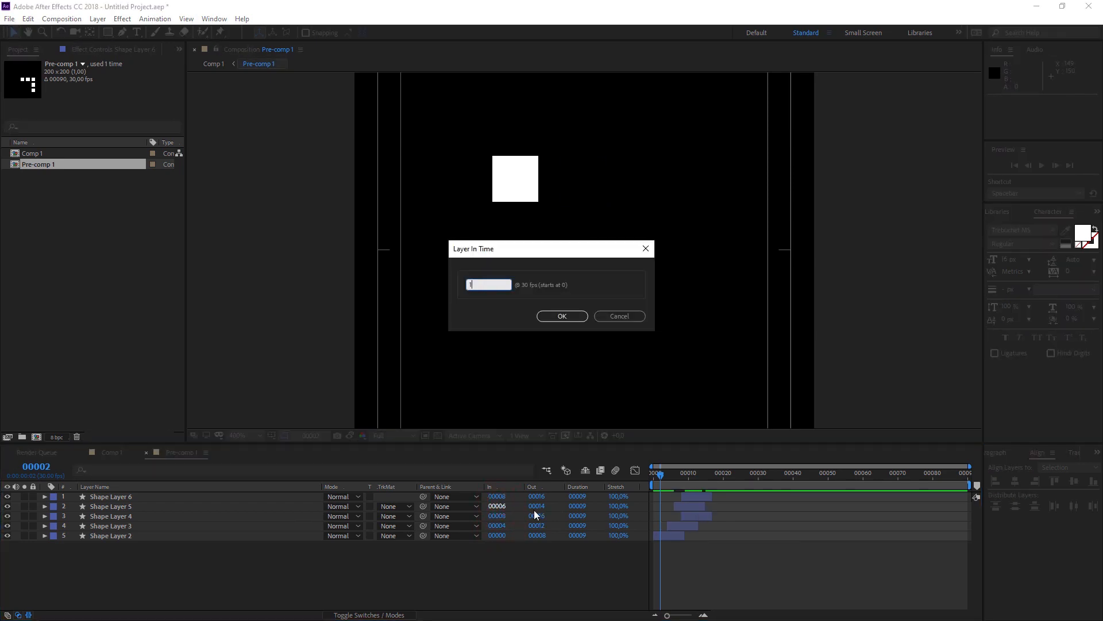
text(12)
key(Return)
click(500, 497)
text(16)
key(Return)
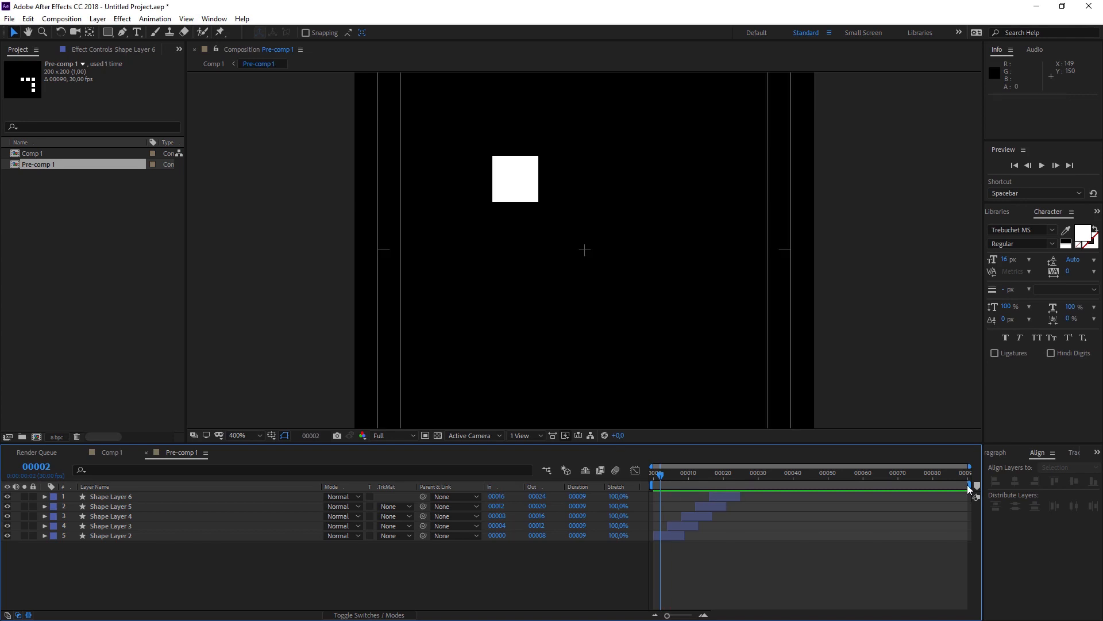
- Trim Pre-comp 1 to a work area ending at frame 24 and return to Comp 1
drag(968, 486, 742, 485)
right_click(730, 486)
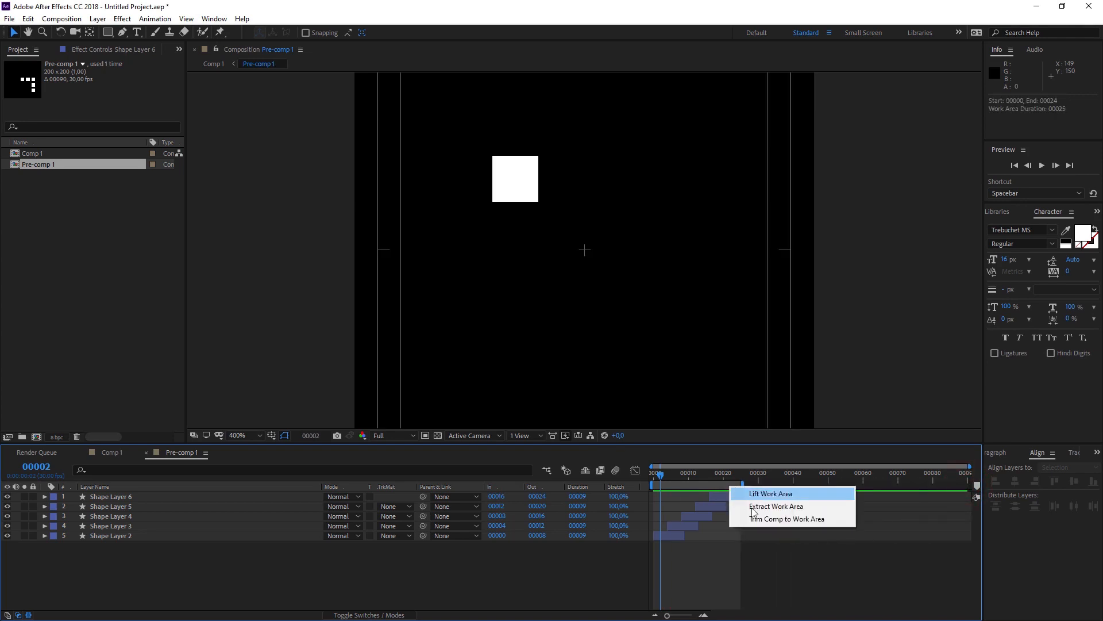
click(757, 521)
click(110, 452)
- With Shape Layer 1 at 100% opacity on frame 0 and Pre-comp 1 started 3 frames earlier as a reference, move Pre-comp 1 to position 295, 241
mouse_move(661, 475)
mouse_down()
mouse_move(685, 479)
mouse_move(658, 485)
mouse_up()
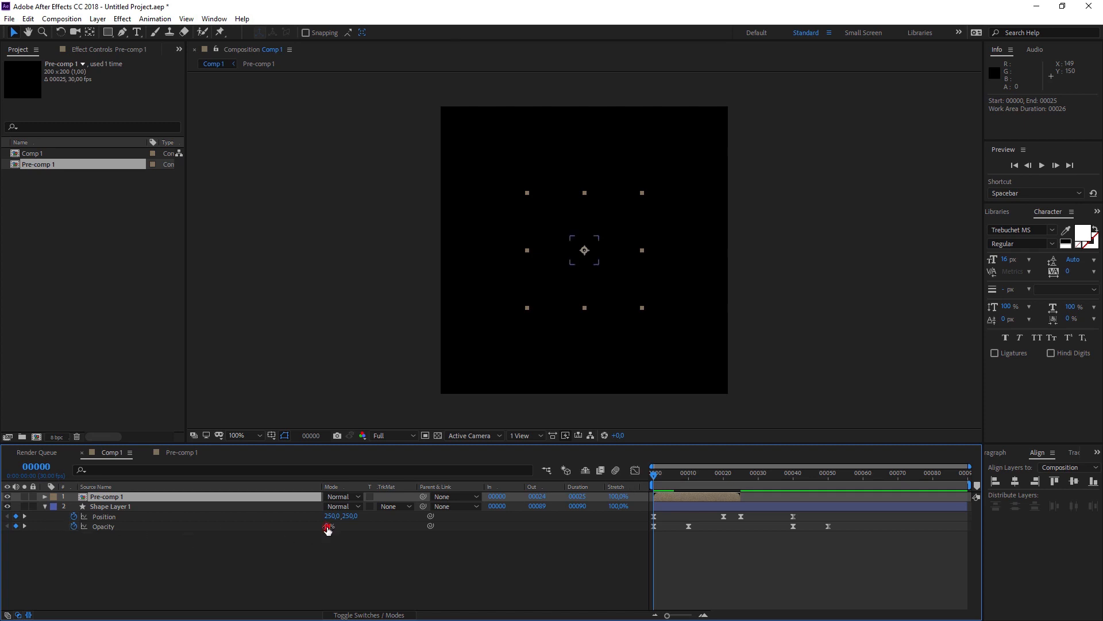
drag(326, 526, 460, 534)
drag(681, 498, 671, 498)
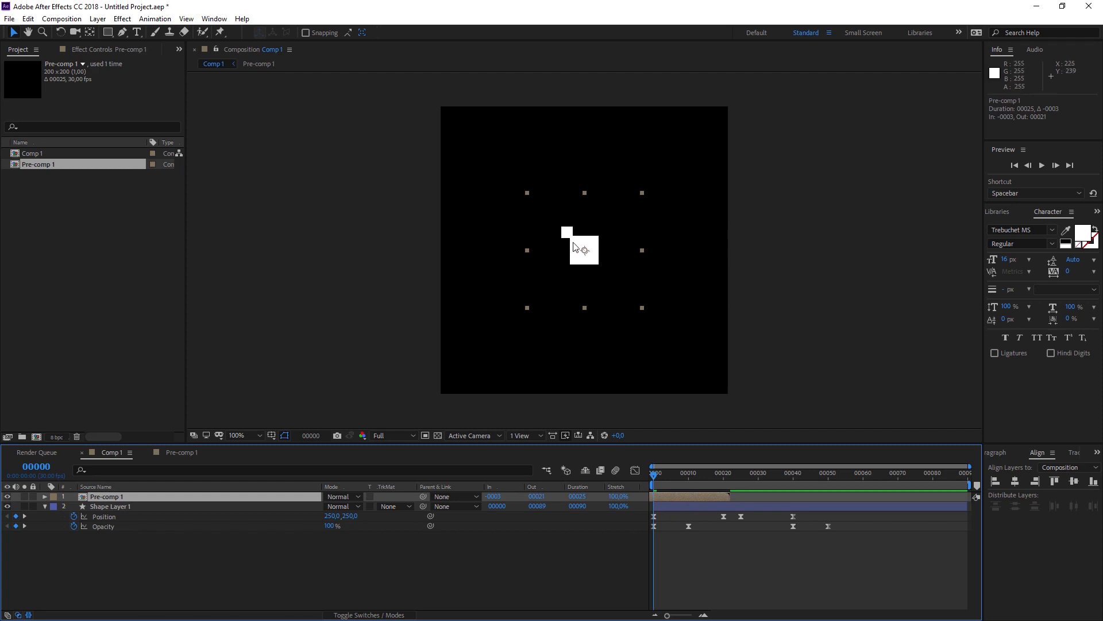
drag(584, 250, 611, 246)
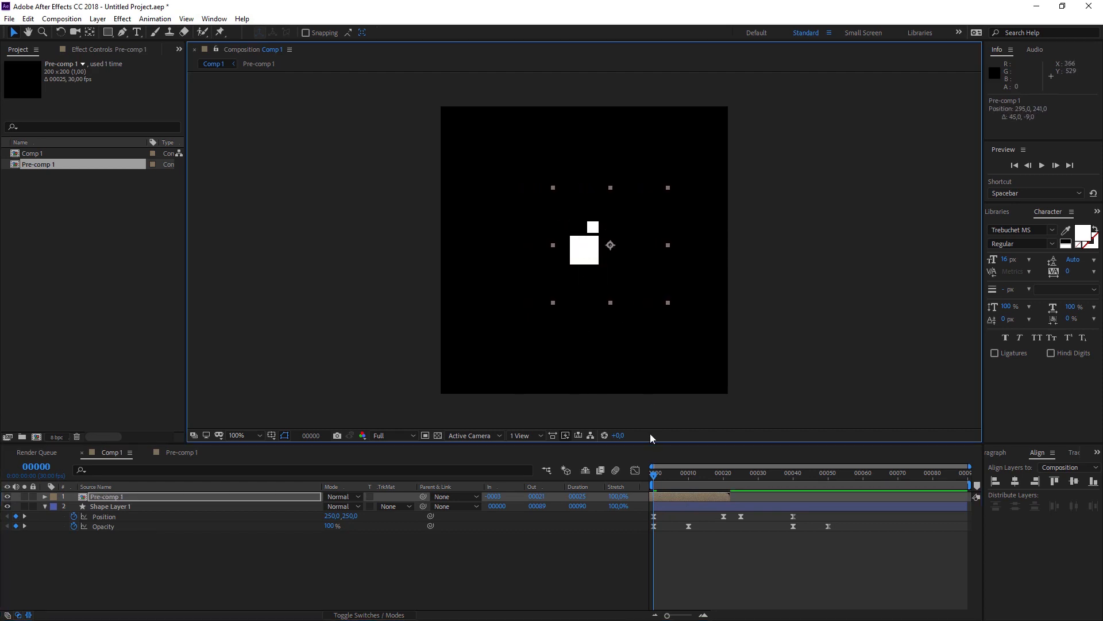
- Start the Pre-comp 1 layer at frame 0, set Shape Layer 1's opacity to 0% on frame 0, and scrub through the animation
drag(659, 476, 682, 497)
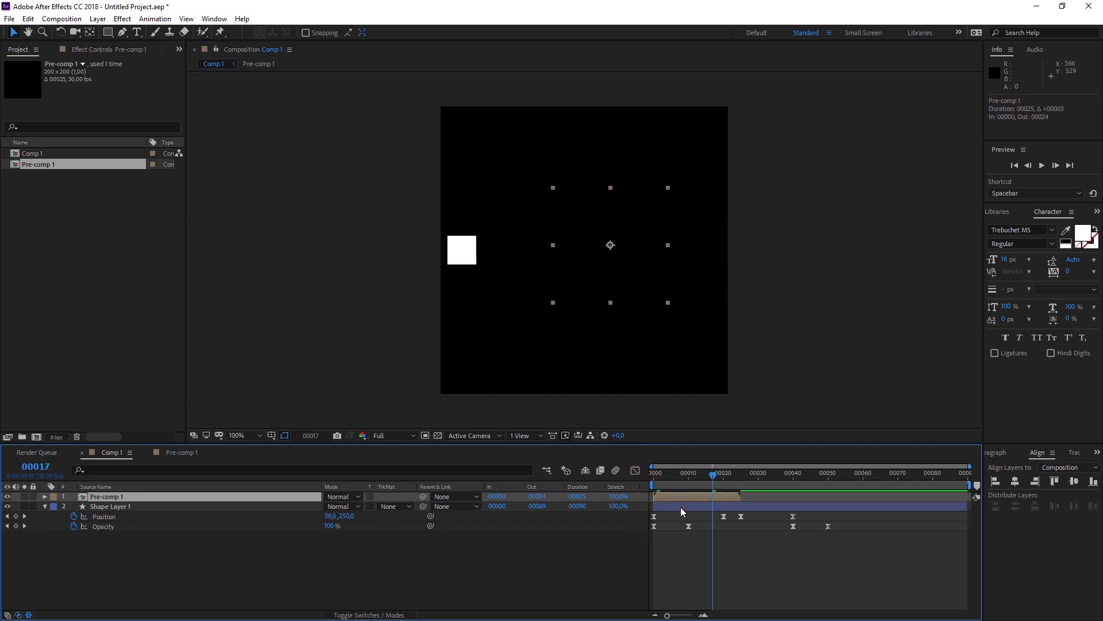
key(Home)
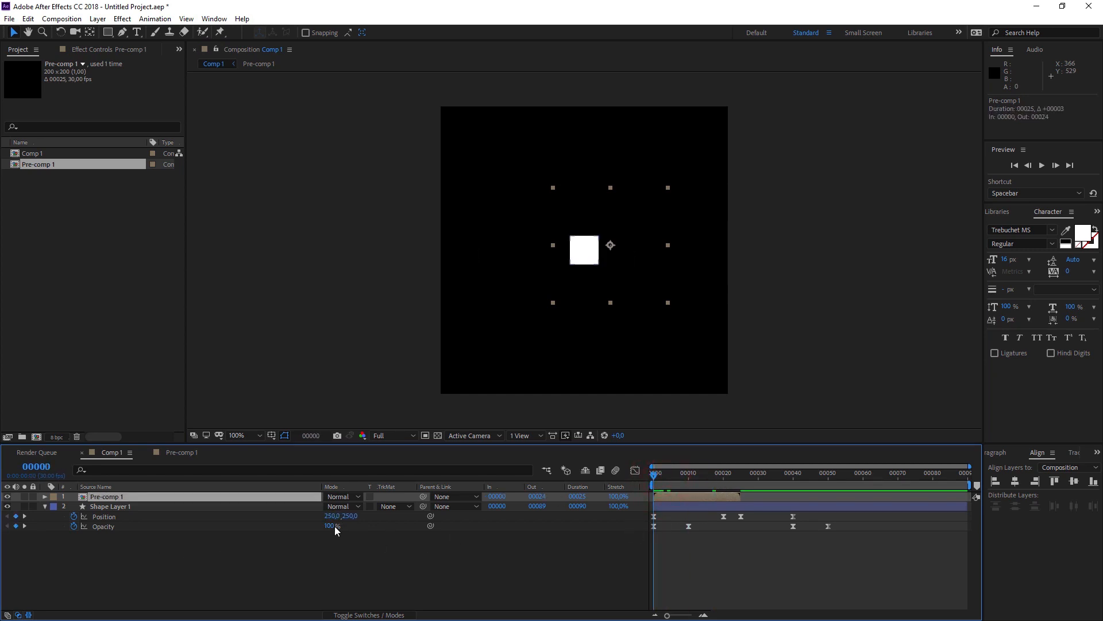
drag(333, 525, 310, 525)
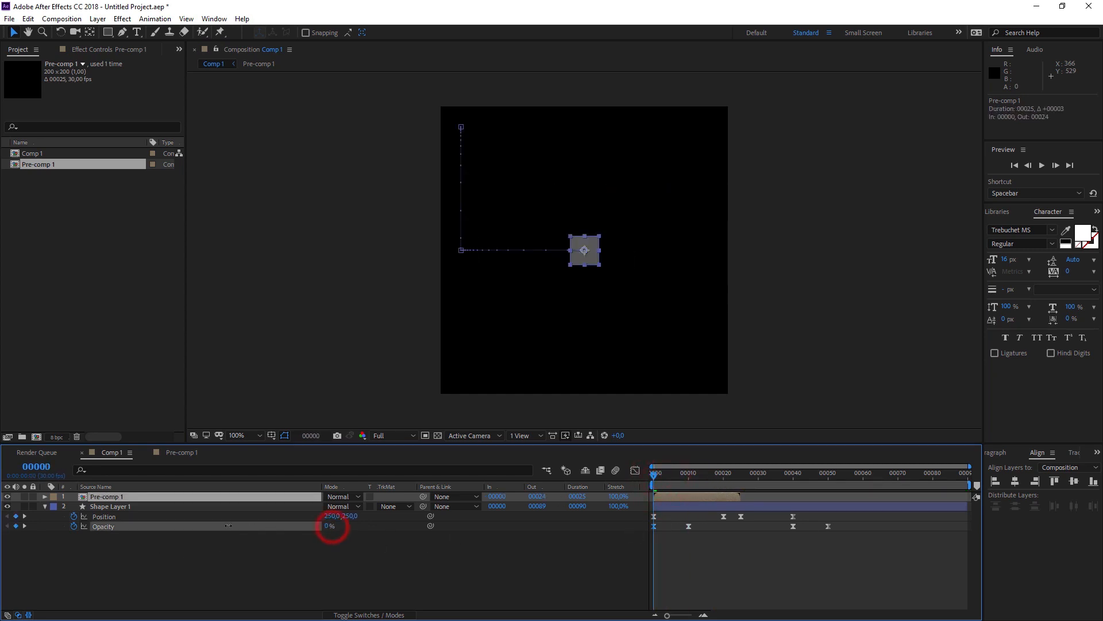
drag(658, 475, 807, 480)
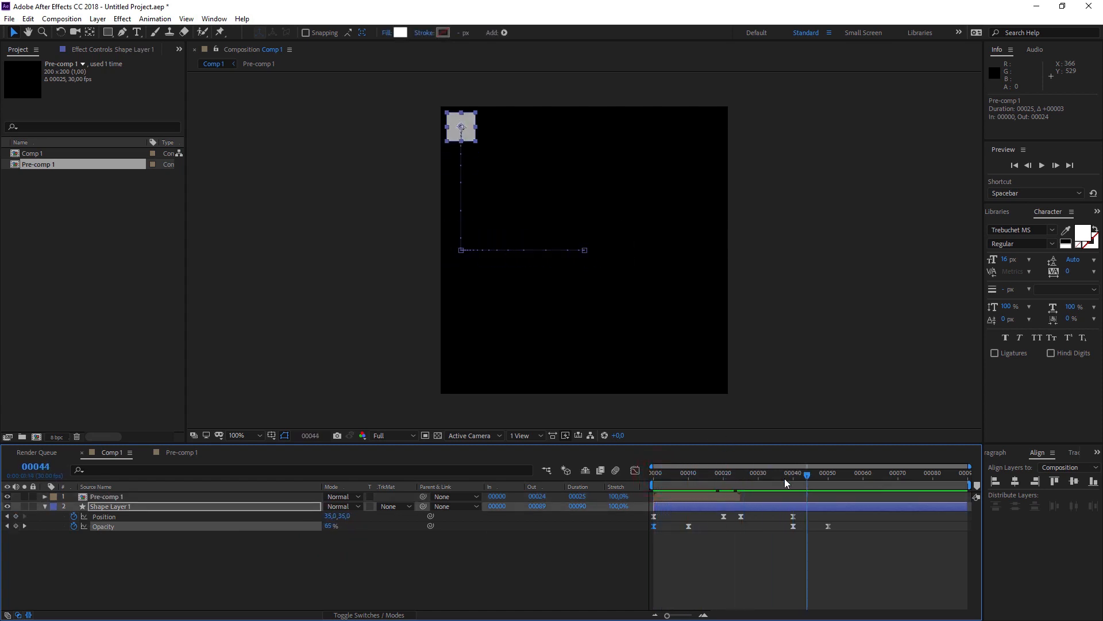
- Rename Pre-comp 1 in the project to "element 01" and duplicate it
click(29, 155)
click(50, 167)
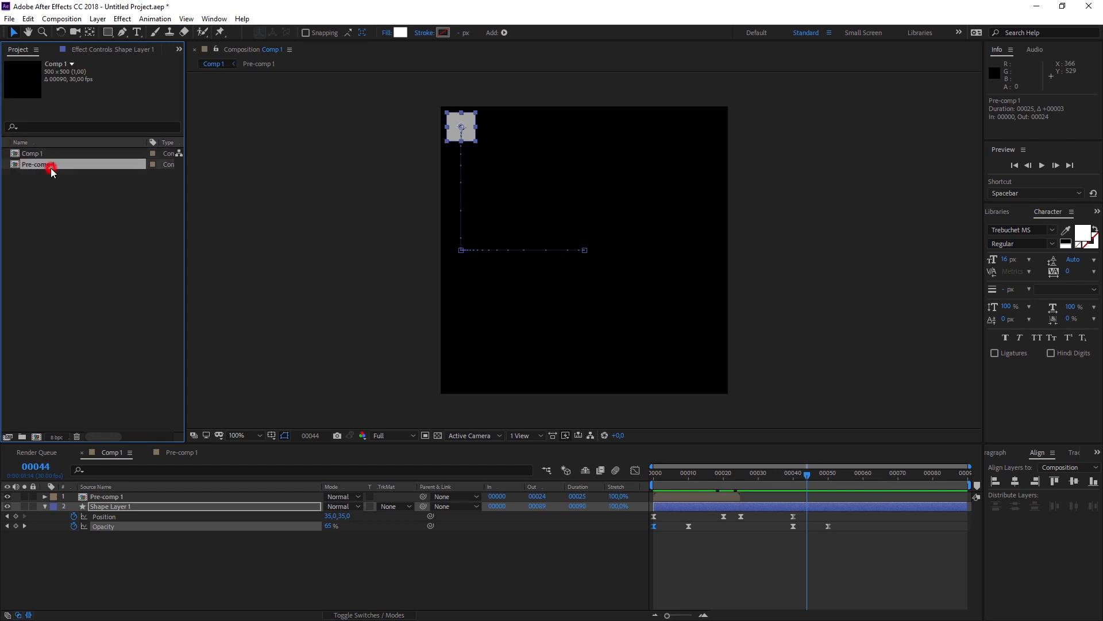
key(Return)
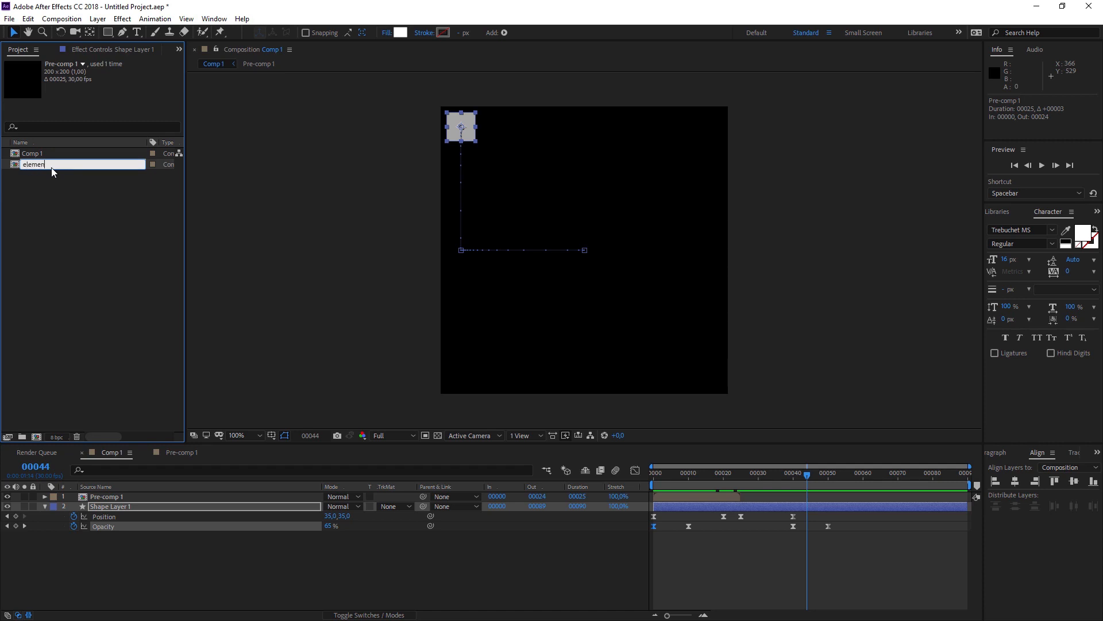
text(element 01)
key(Return)
key(ctrl+d)
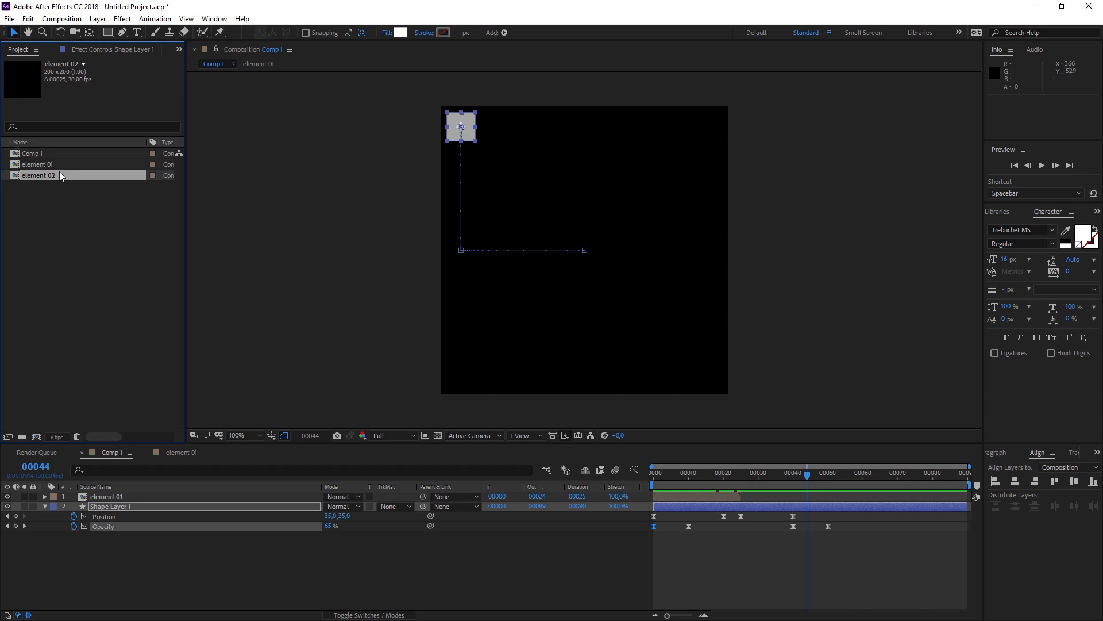
- Delete Shape Layer 3 and Shape Layer 5 from the element 02 composition and scrub through the remaining squares
double_click(59, 171)
click(740, 482)
click(585, 198)
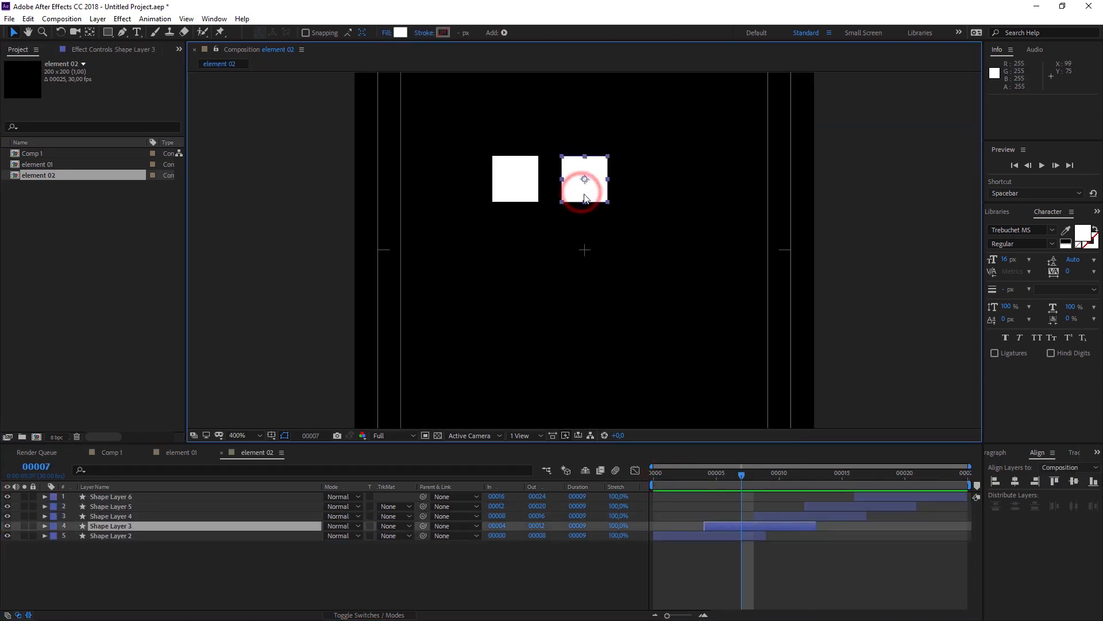
key(Delete)
click(832, 506)
key(Delete)
click(656, 477)
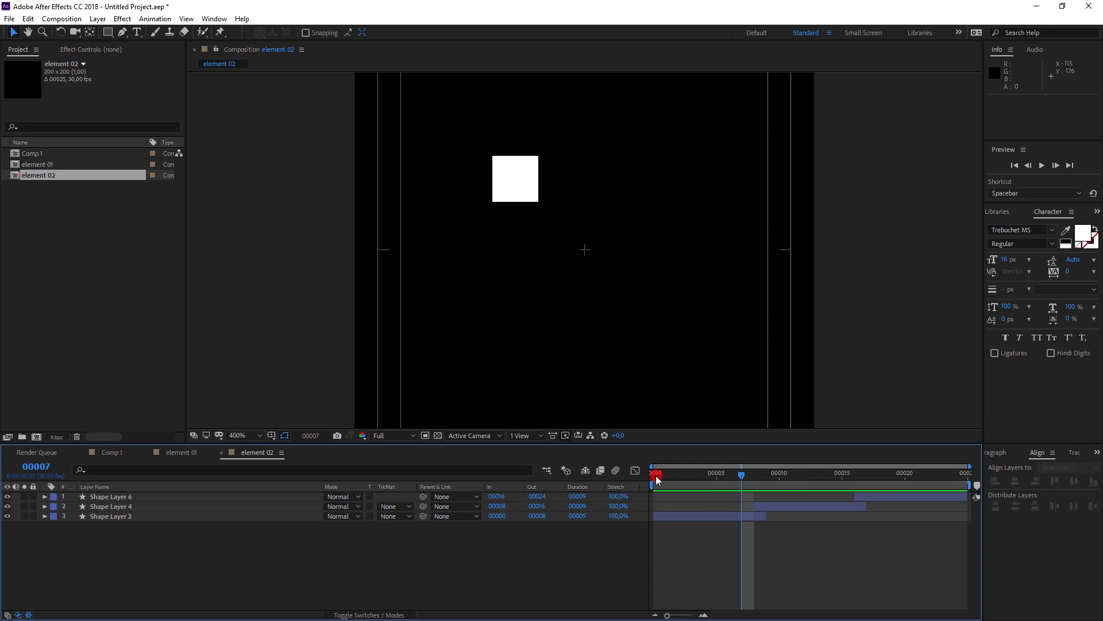
drag(657, 478, 955, 498)
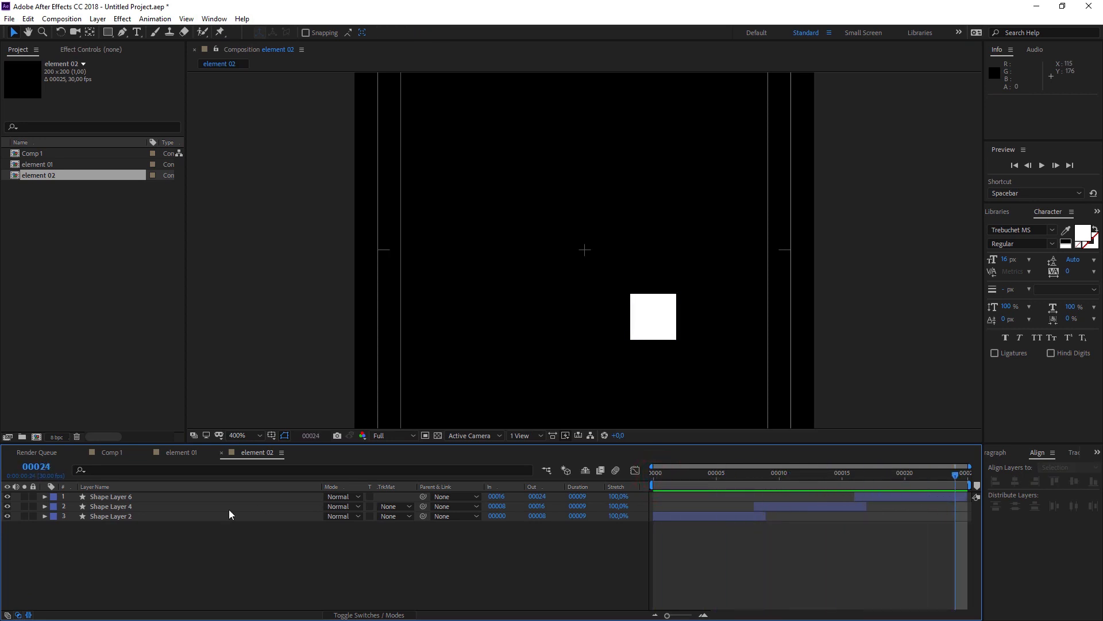
- Duplicate the element 01 layer in Comp 1 and replace the copy's source with element 02
click(112, 453)
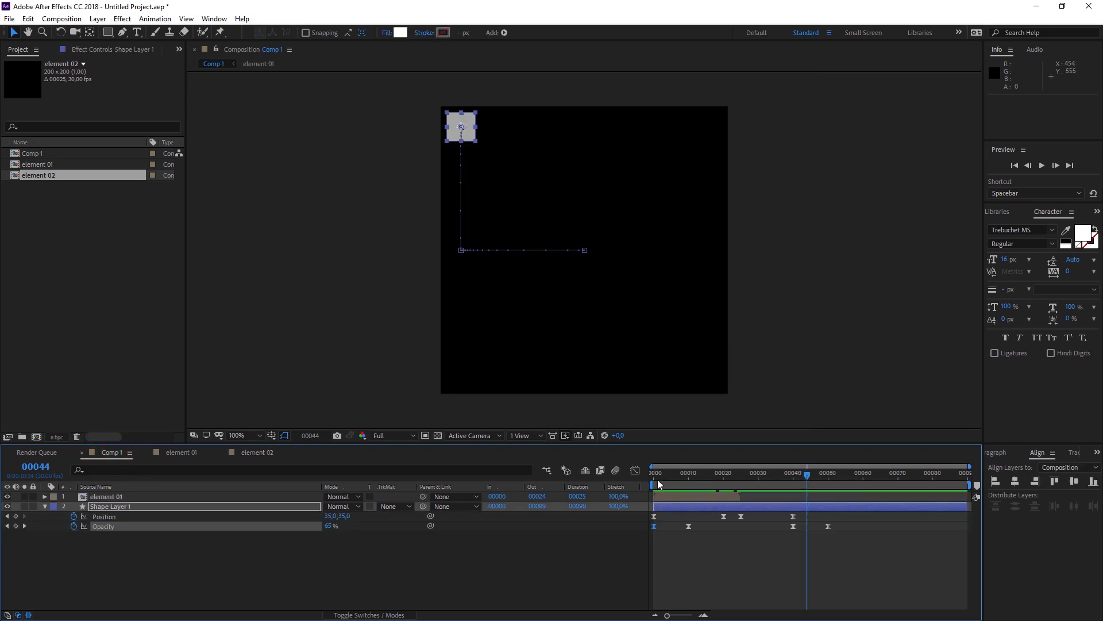
drag(659, 484, 706, 483)
click(184, 498)
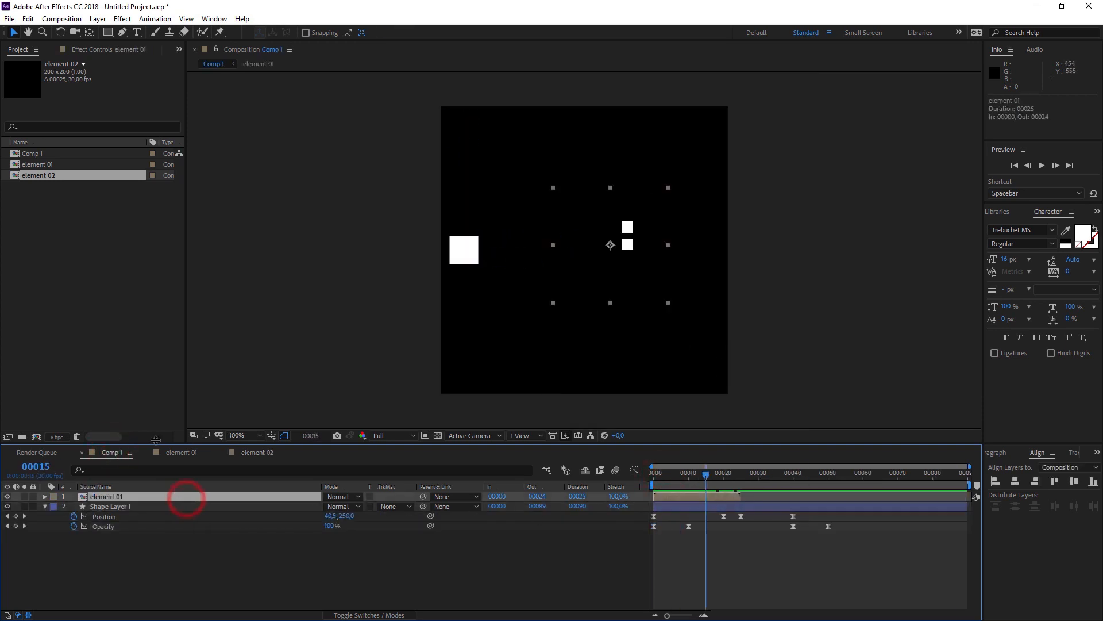
key(ctrl+d)
click(45, 166)
click(38, 175)
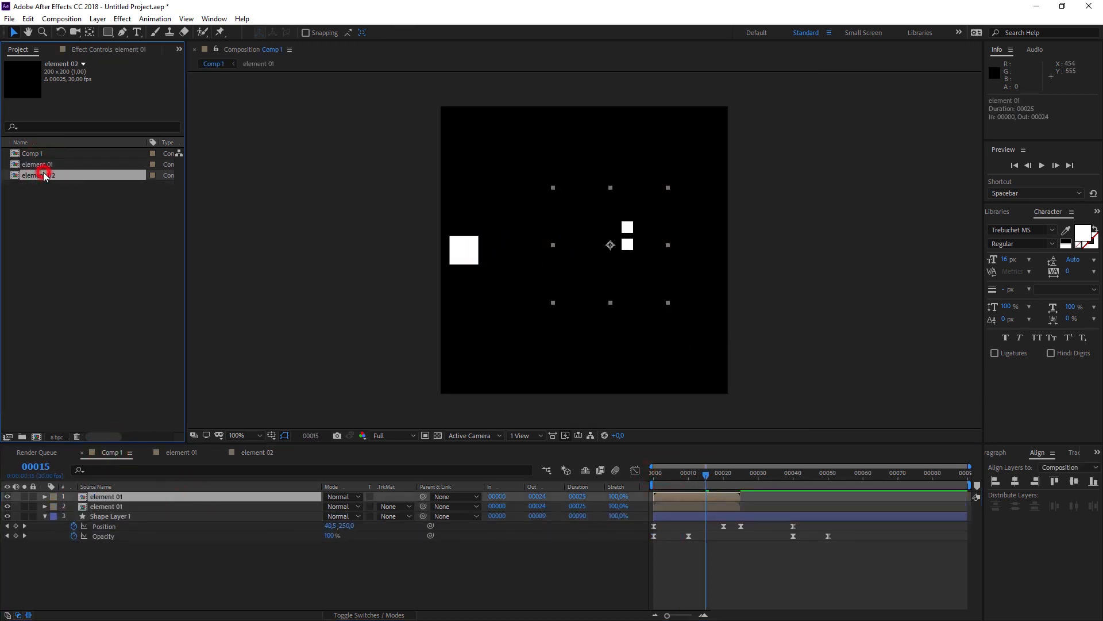
drag(42, 173, 390, 540)
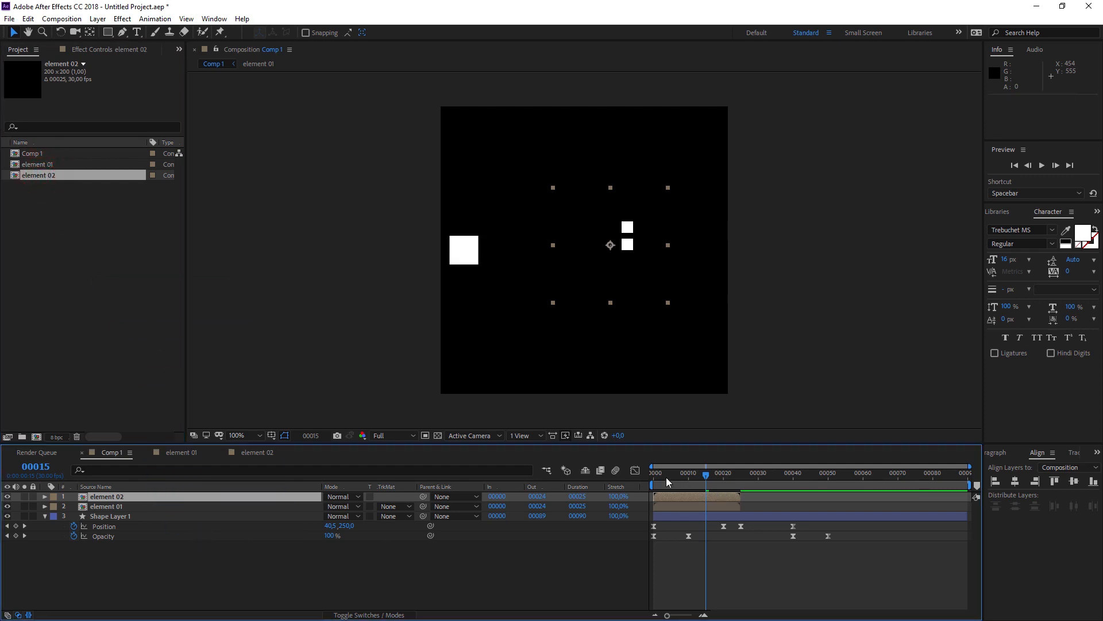
- Shift the element 02 layer to start at frame 30 and set its scale to 50%
drag(661, 480, 716, 483)
drag(679, 497, 784, 497)
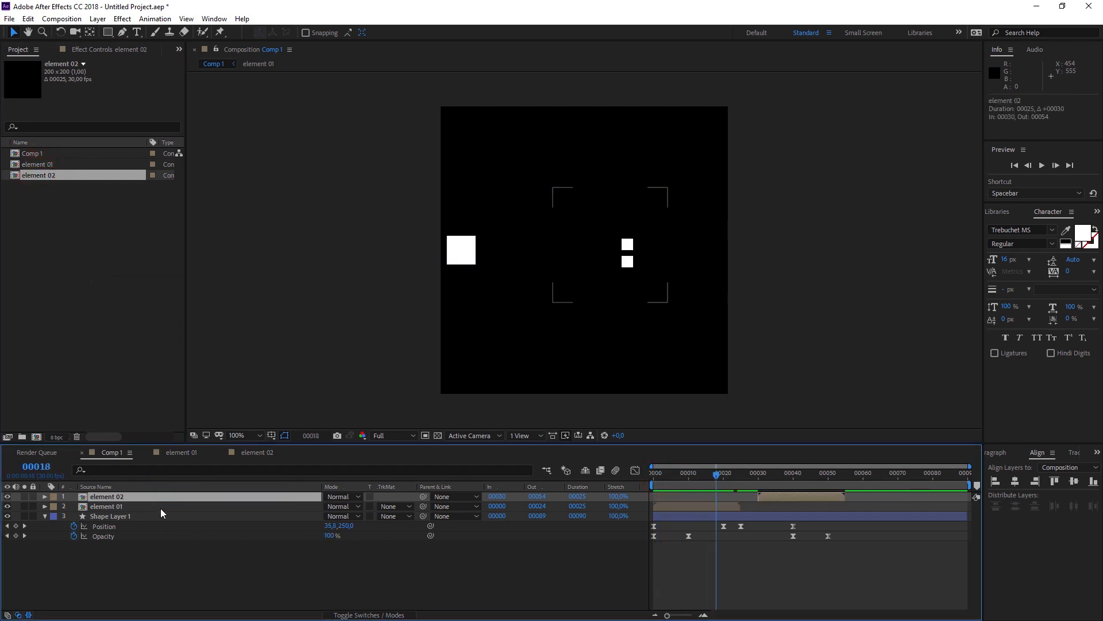
key(s)
click(361, 506)
text(50)
key(Return)
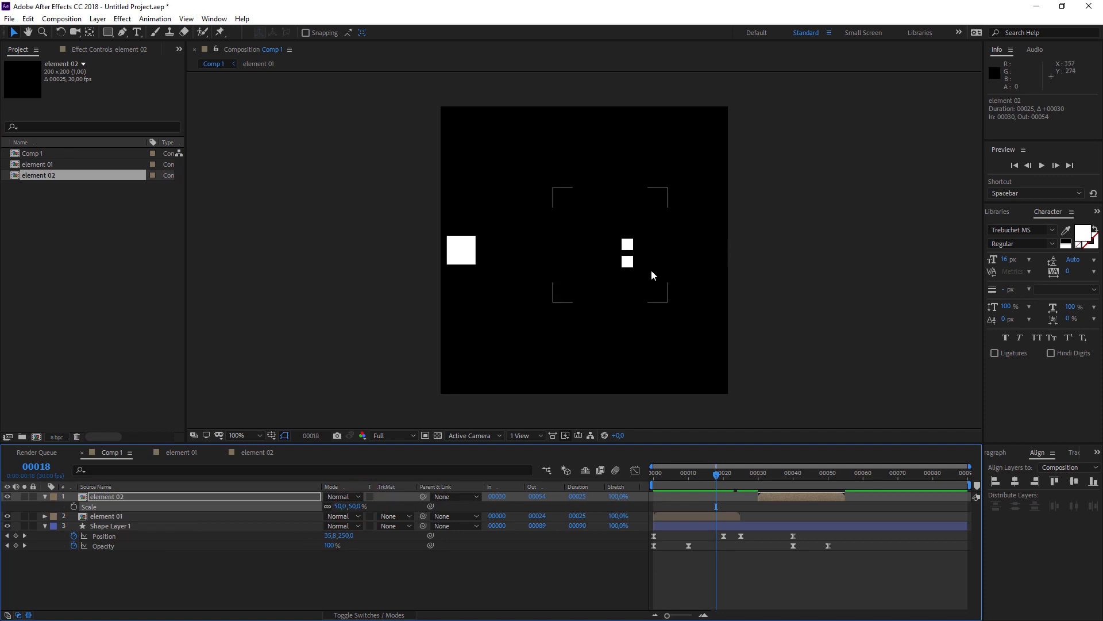
- At frame 40, move element 02 to position 59, 60 at the corner of the large square, and preview the animation
click(794, 482)
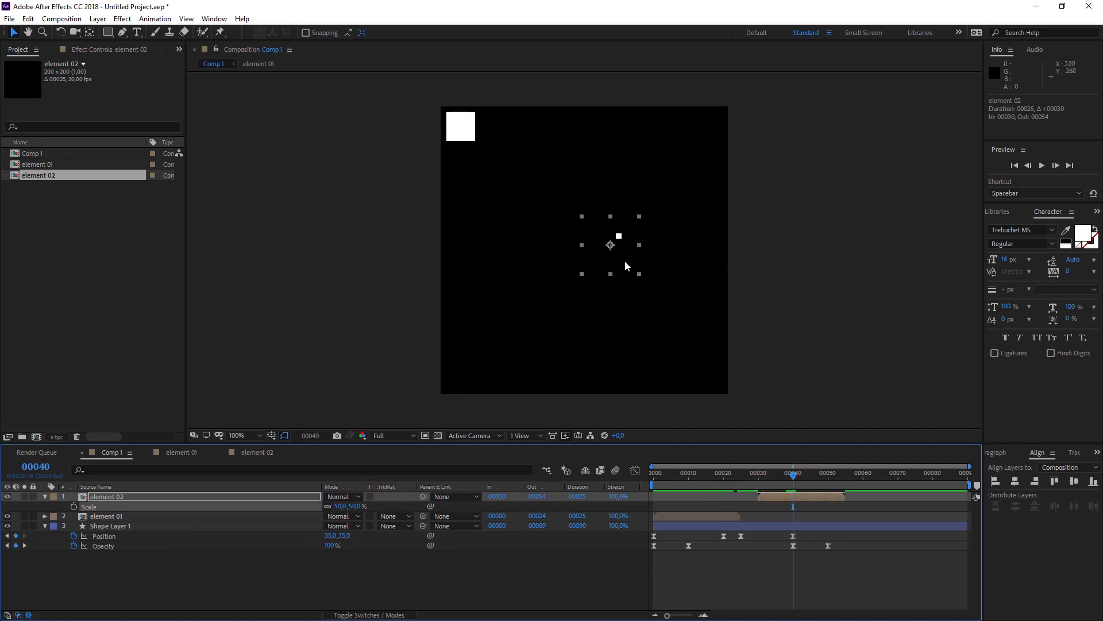
drag(626, 266, 490, 159)
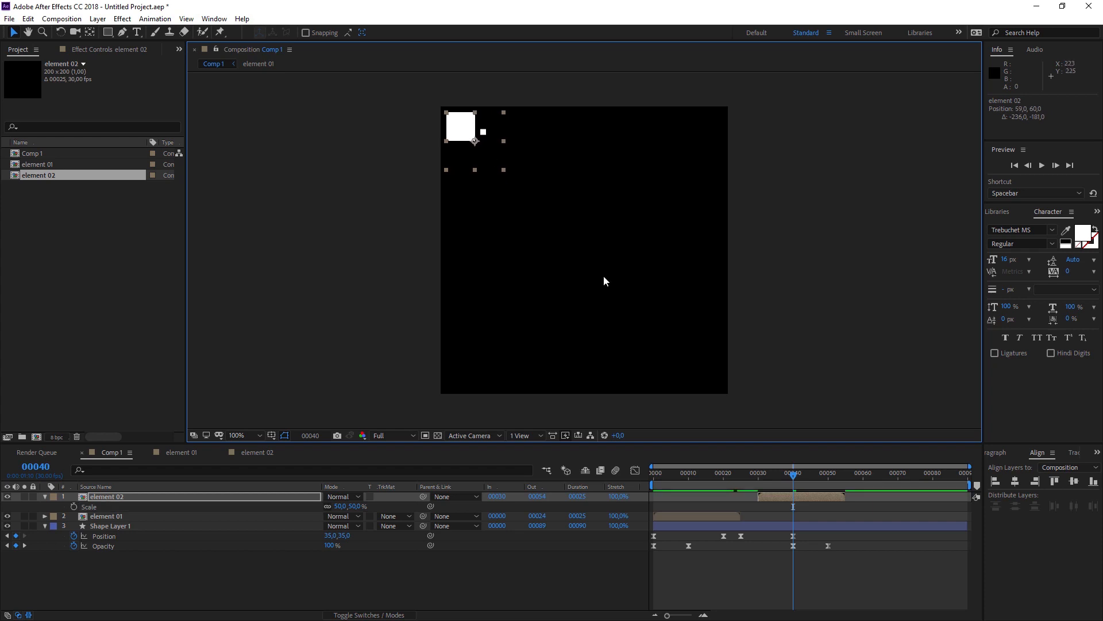
drag(778, 474, 657, 471)
key(space)
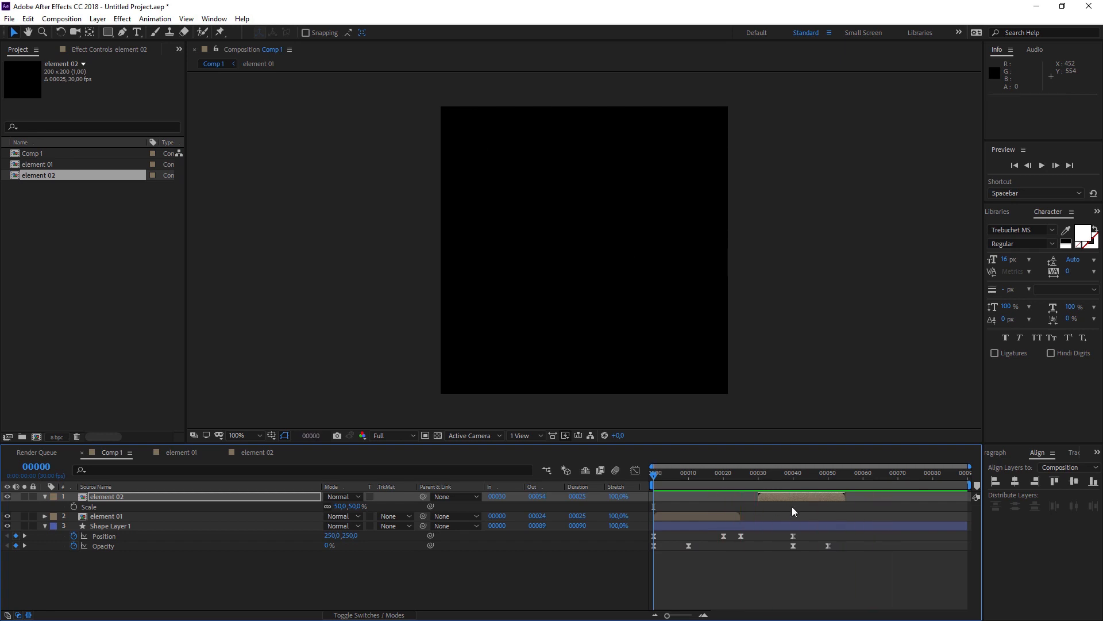
- Shift the element 02 layer to start at frame 20 and preview the new timing
drag(799, 497, 770, 494)
key(space)
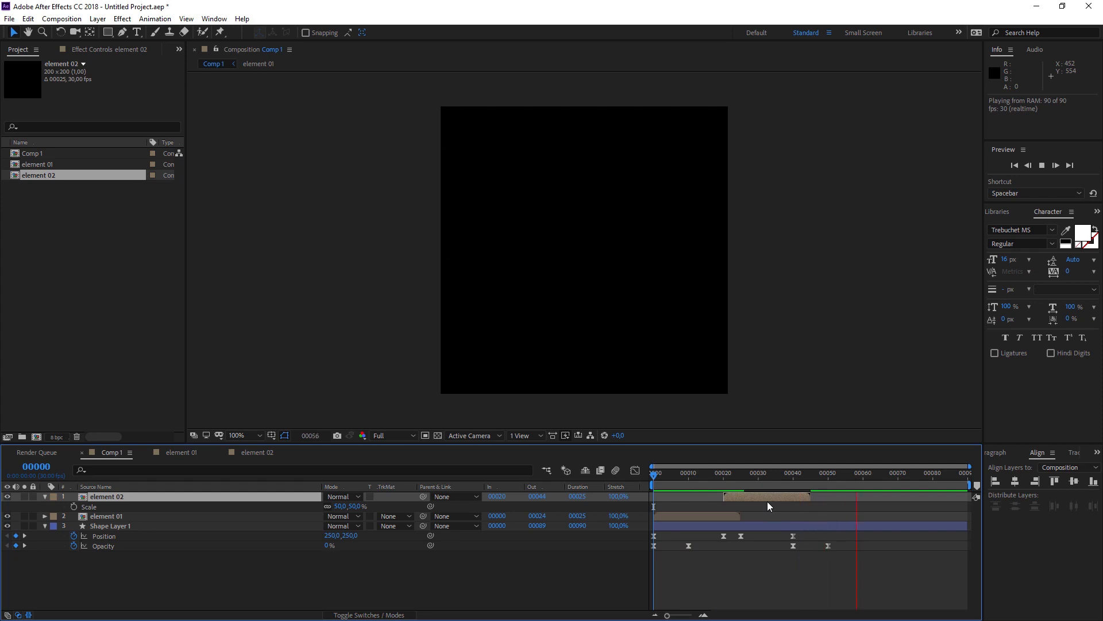
key(space)
drag(667, 475, 722, 483)
click(687, 477)
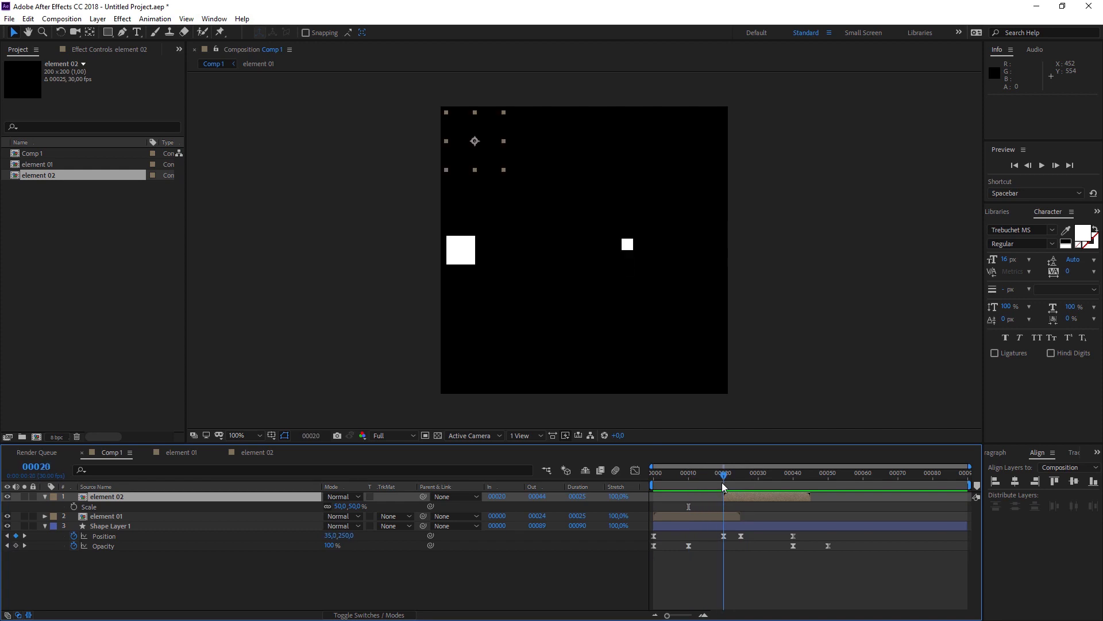
- Collapse element 02's properties, add a white rectangle shape layer to Comp 1 and set its size to 25 x 25 px
click(53, 496)
click(45, 496)
click(45, 497)
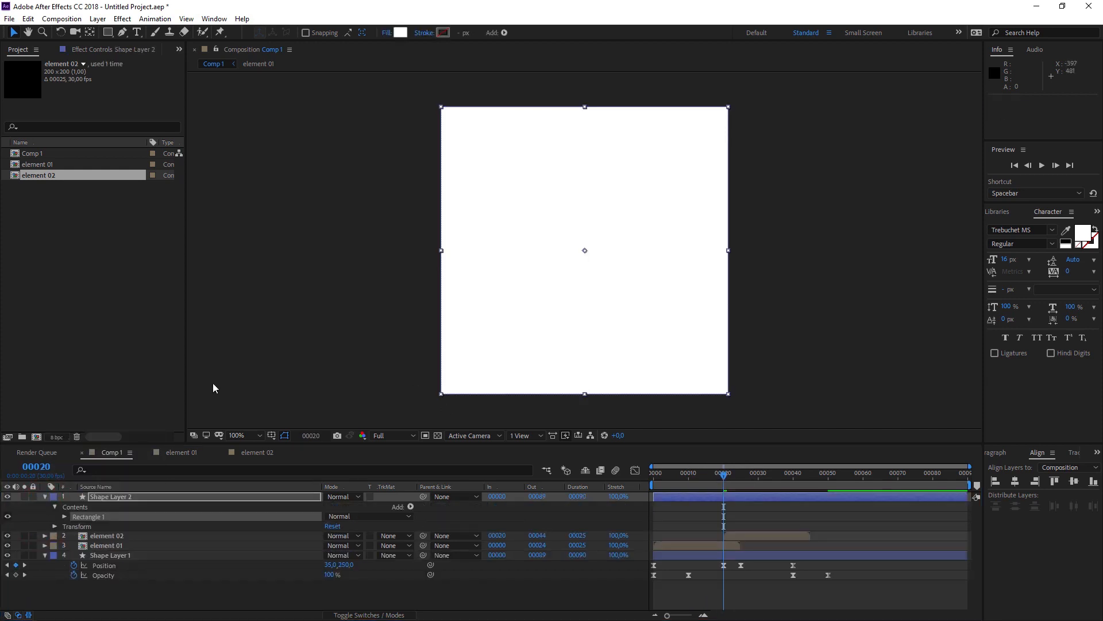
key(u)
key(u)
click(357, 537)
text(50)
key(Return)
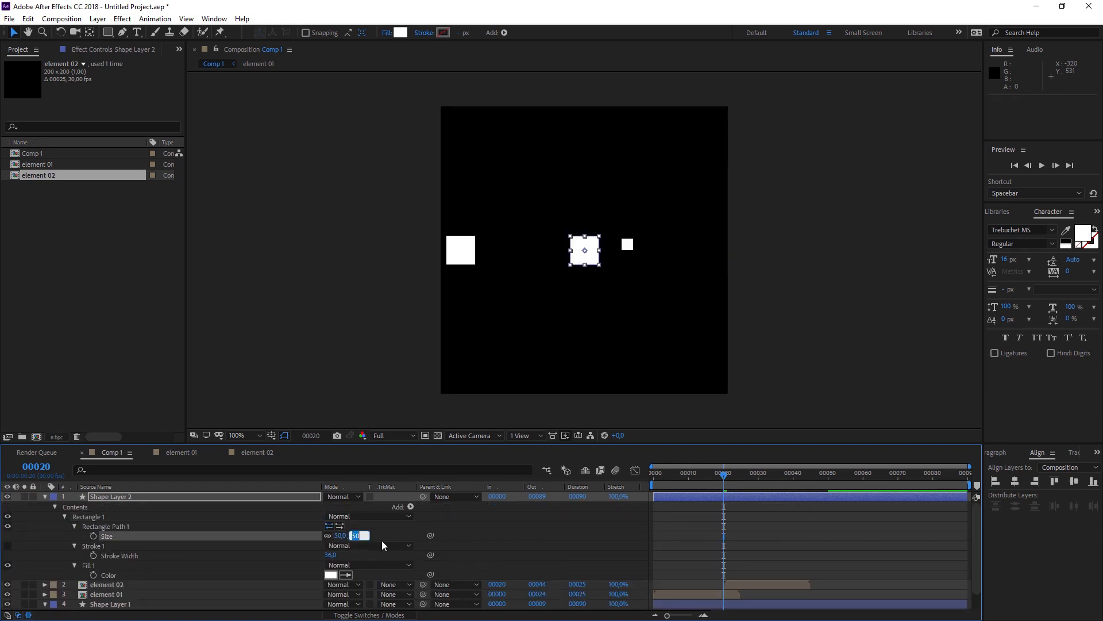
text(25)
key(Return)
- At frame 0, move the small square 50 px down from the composition's center
drag(724, 481, 654, 476)
key(shift+Down)
key(shift+Down)
key(shift+Down)
key(shift+Down)
key(shift+Down)
- Add Position and Opacity keyframes to Shape Layer 2 at frame 0
key(u)
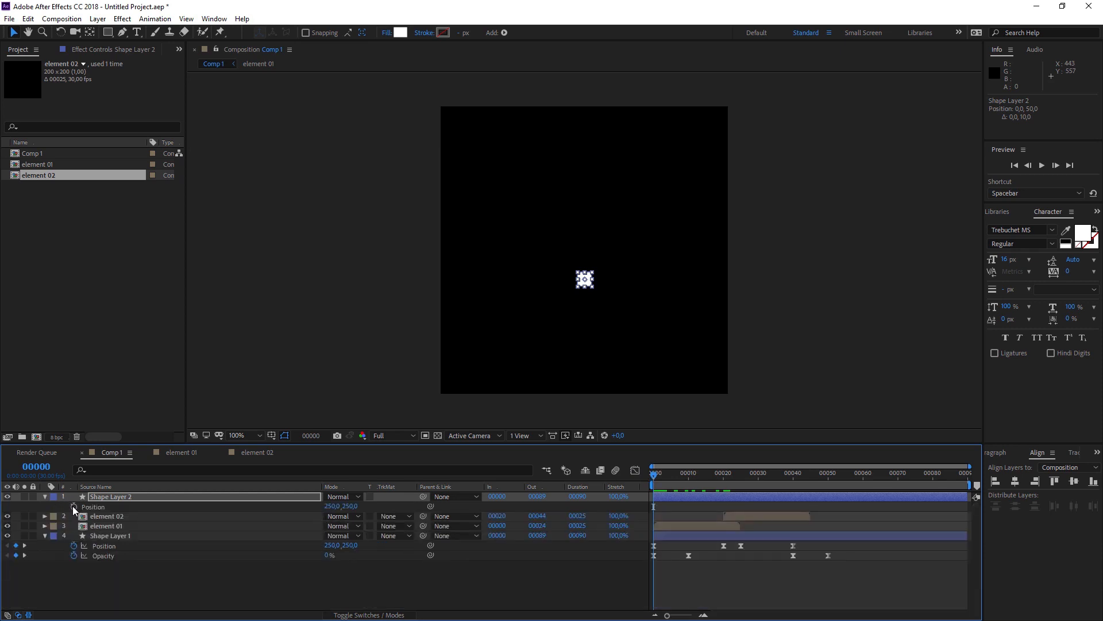
click(73, 506)
key(alt+shift+t)
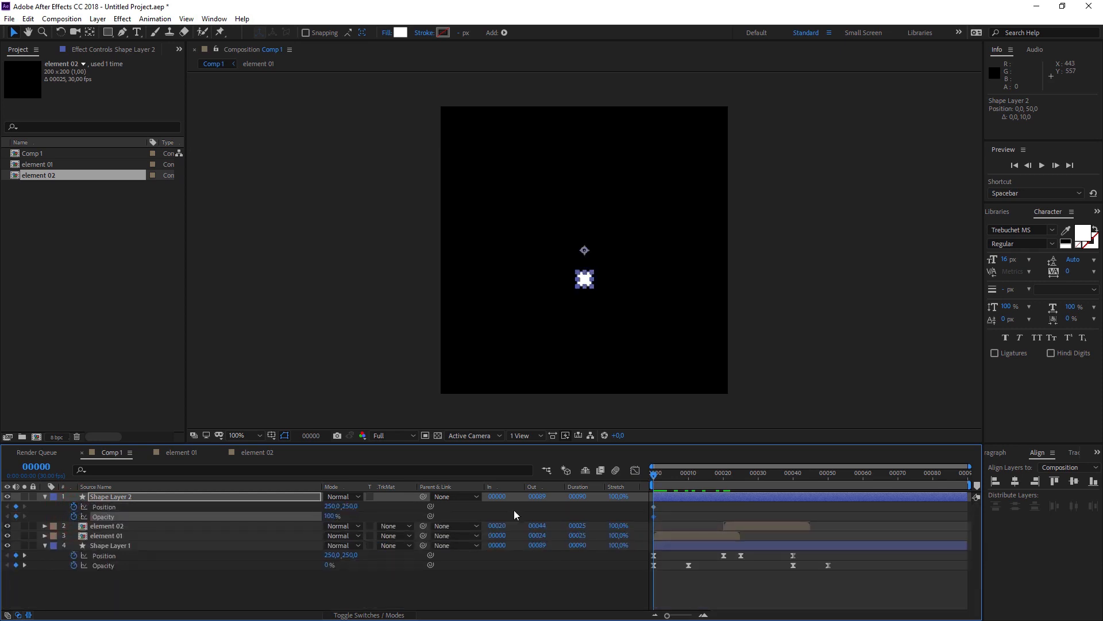
- At frame 40, align Shape Layer 2 to the composition's left edge, shift it 10 px right, and set its Opacity to 0%
key(space)
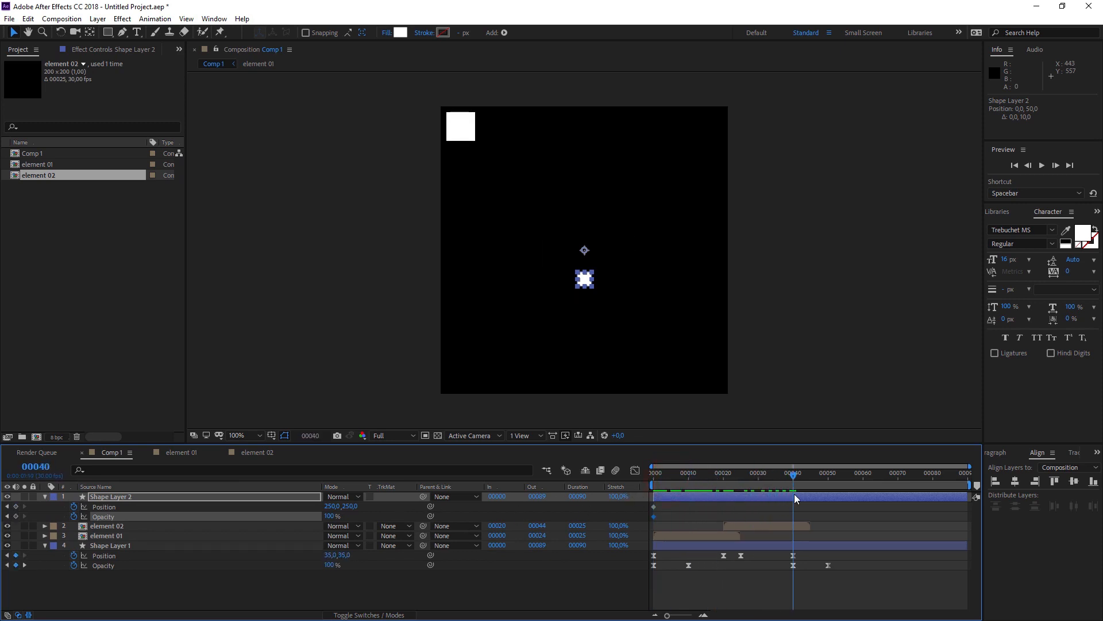
click(996, 482)
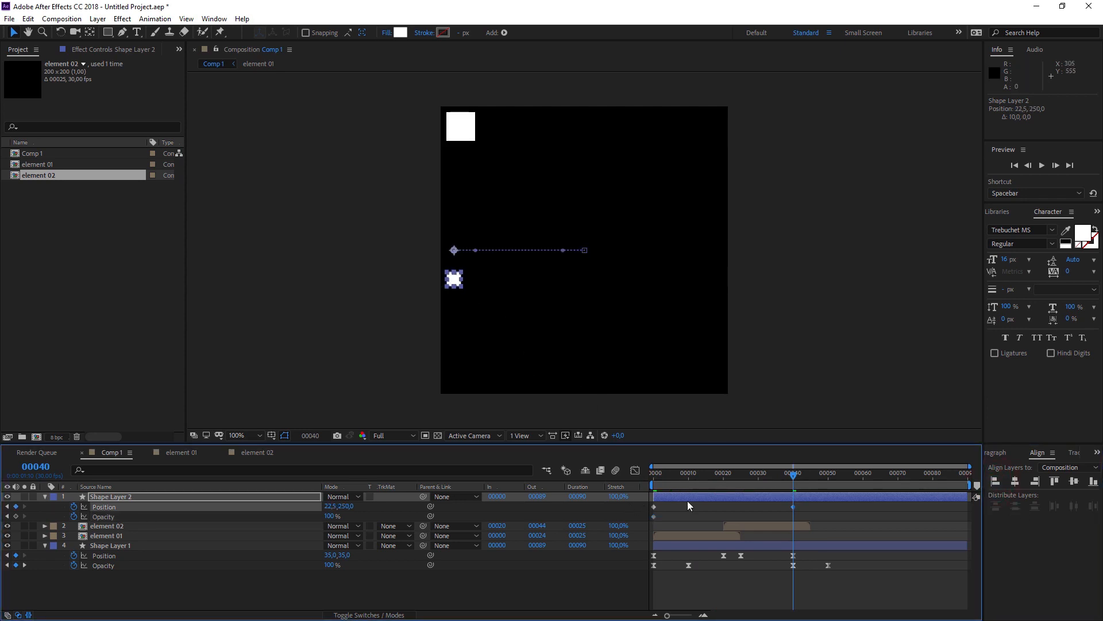
drag(330, 515, 273, 516)
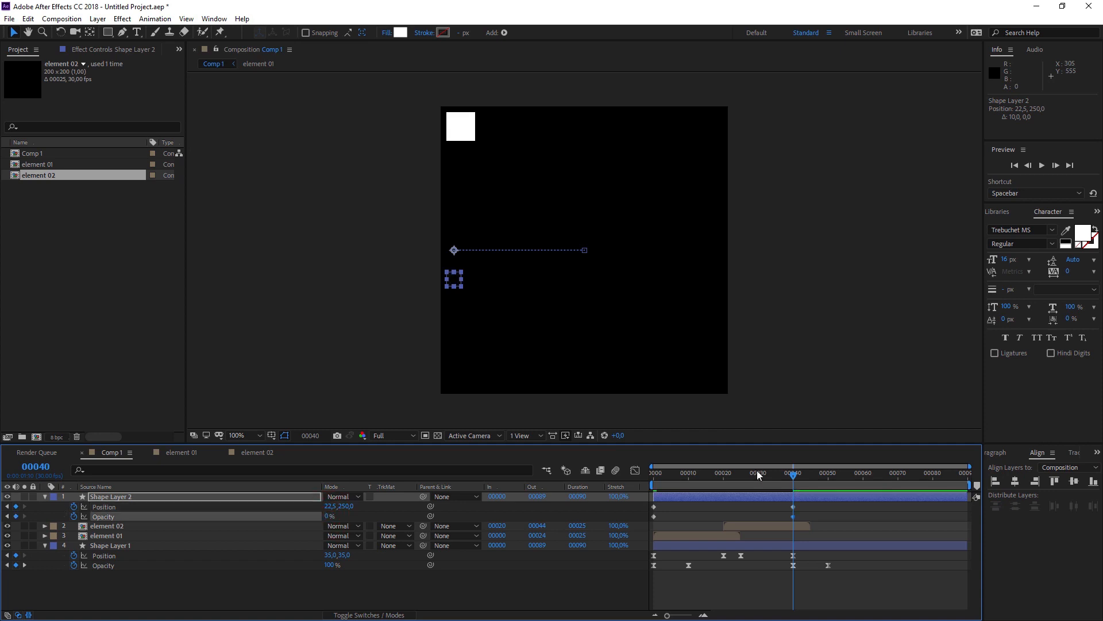
- Set Shape Layer 2's Opacity to 0% at frame 0 and 100% at frames 10 and 30, and preview the animation
drag(672, 474, 654, 475)
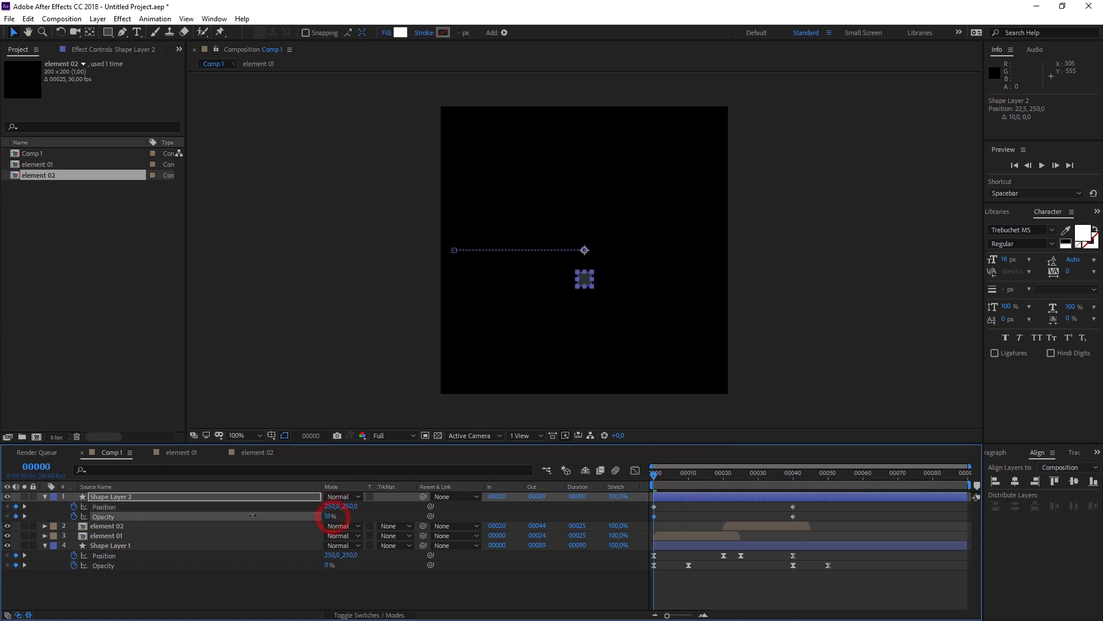
click(688, 477)
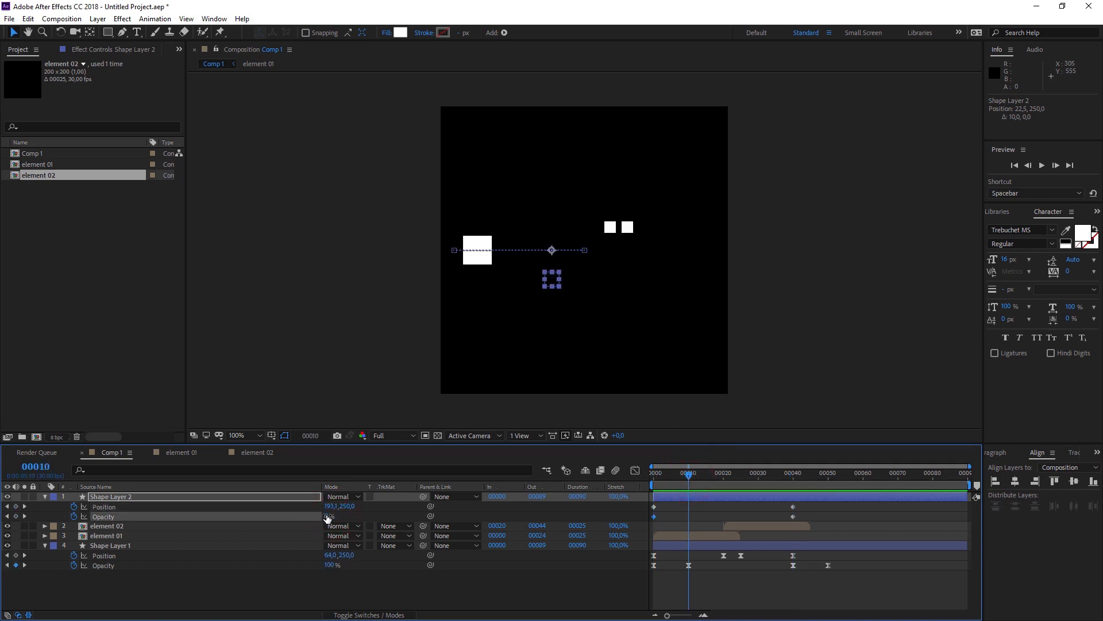
drag(327, 517, 581, 516)
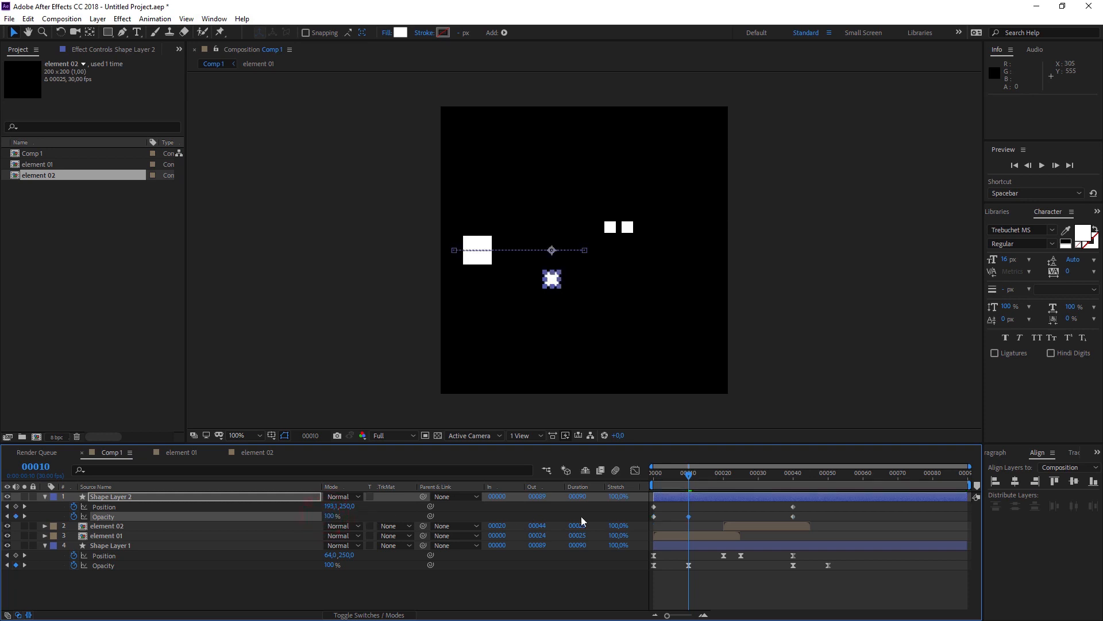
click(760, 477)
drag(328, 516, 383, 522)
click(653, 473)
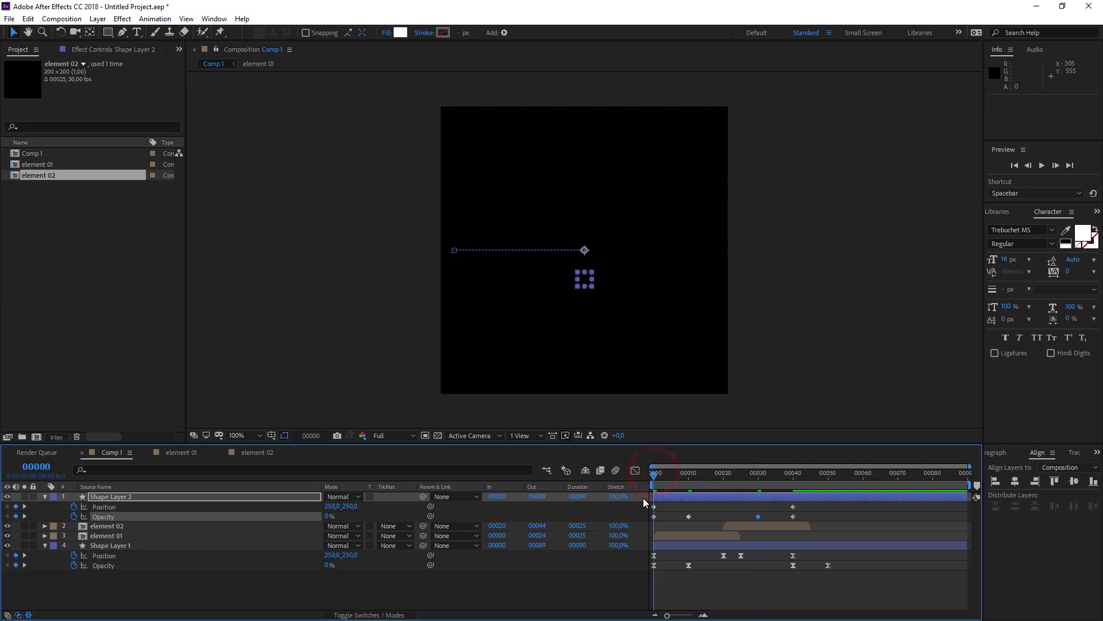
click(653, 516)
key(space)
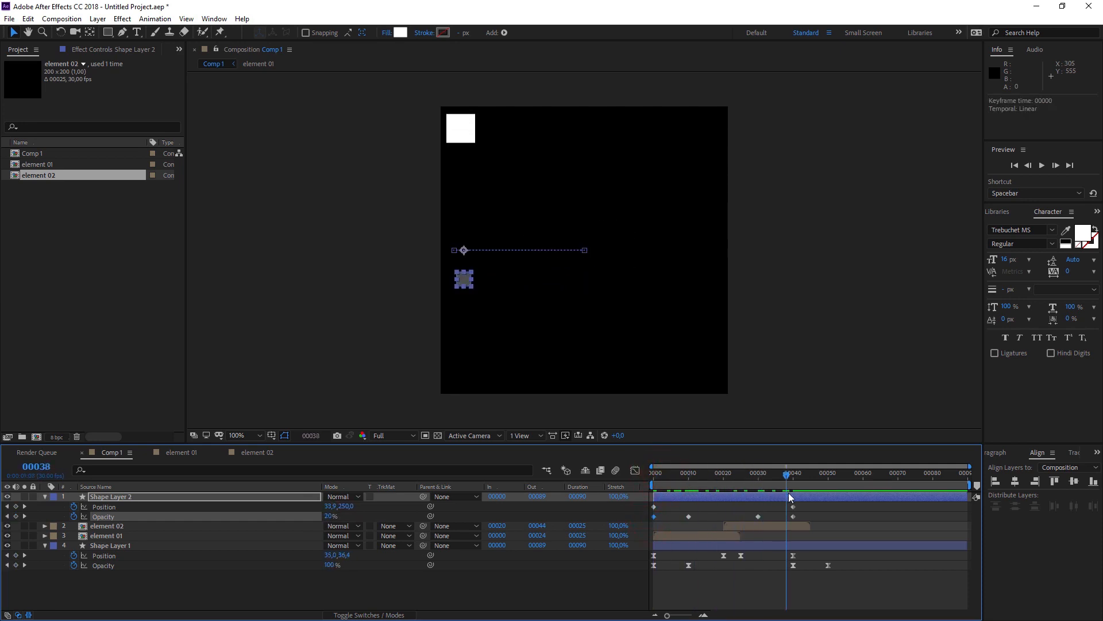
- Apply Easy Ease to all Position and Opacity keyframes of Shape Layer 2
drag(804, 503, 635, 522)
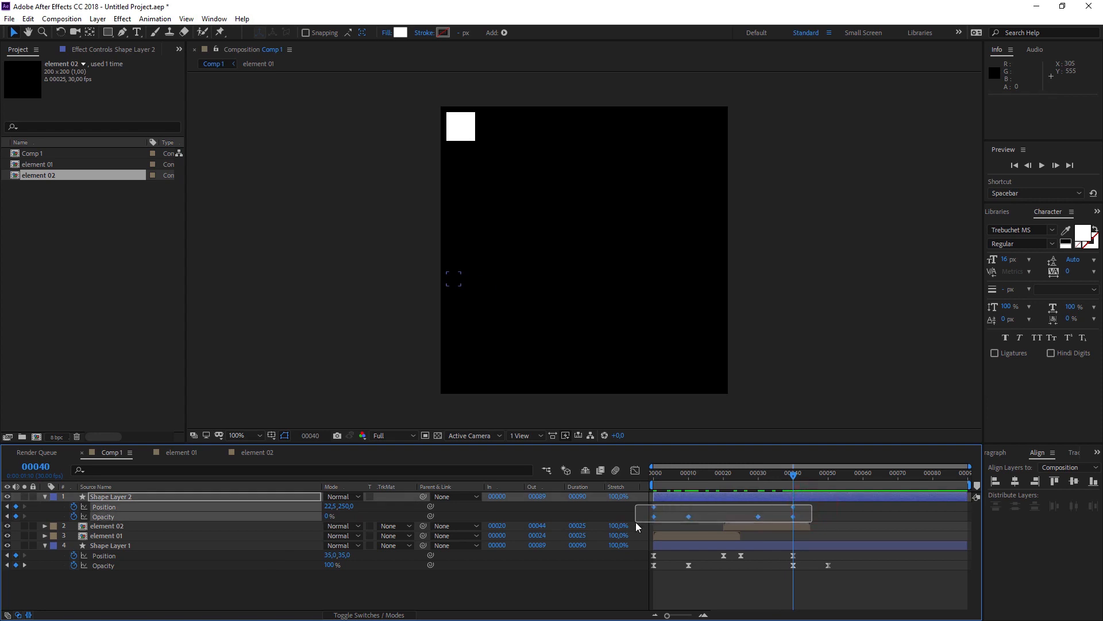
right_click(114, 519)
mouse_move(169, 503)
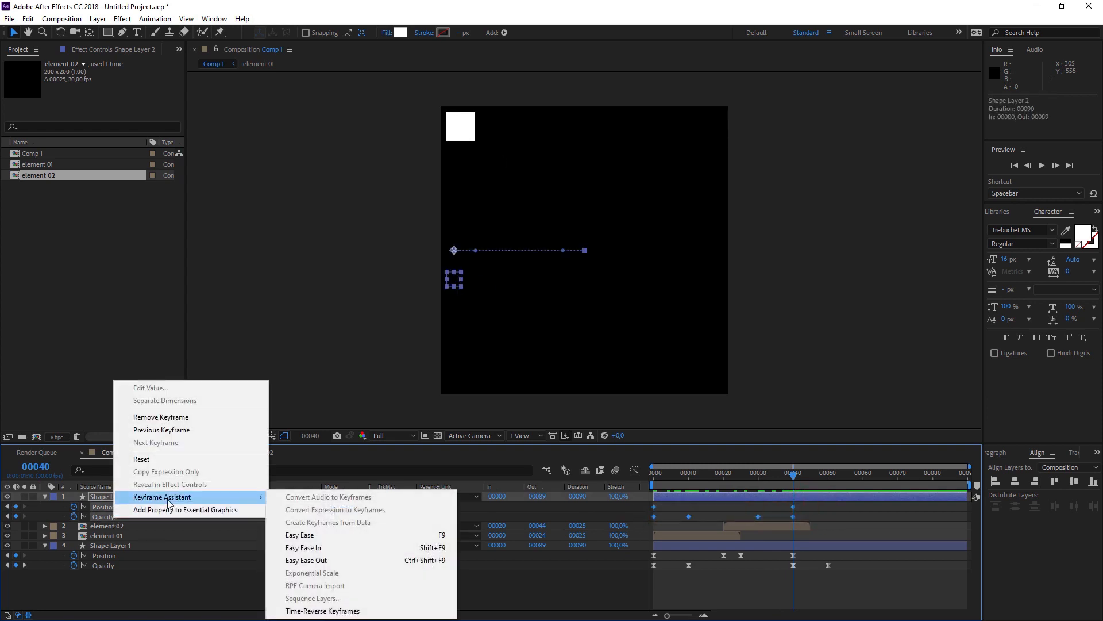
right_click(760, 515)
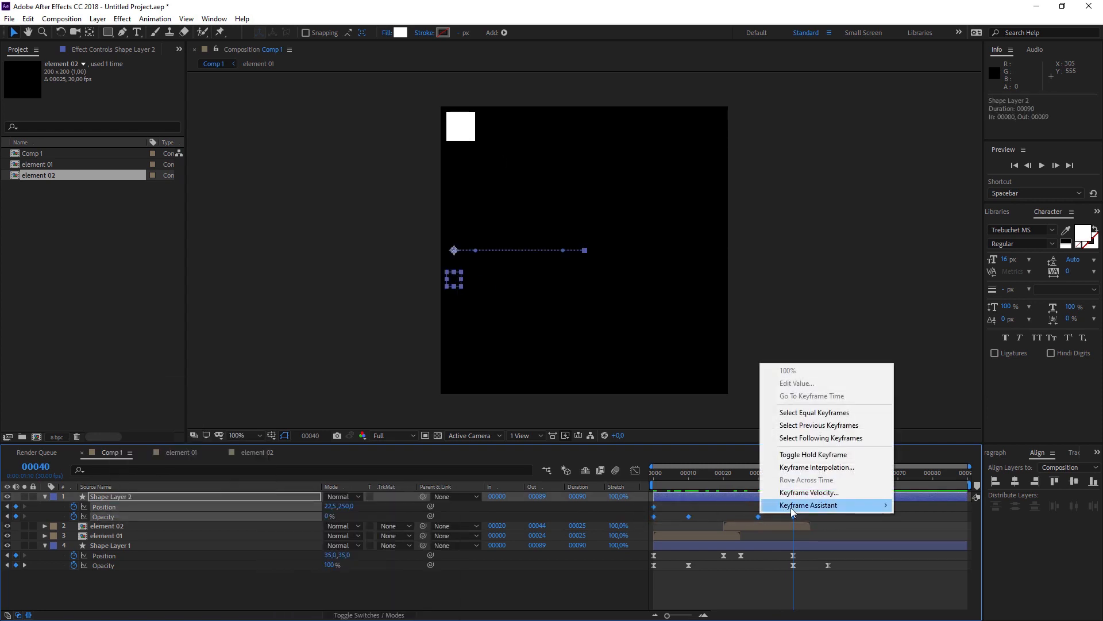
mouse_move(790, 508)
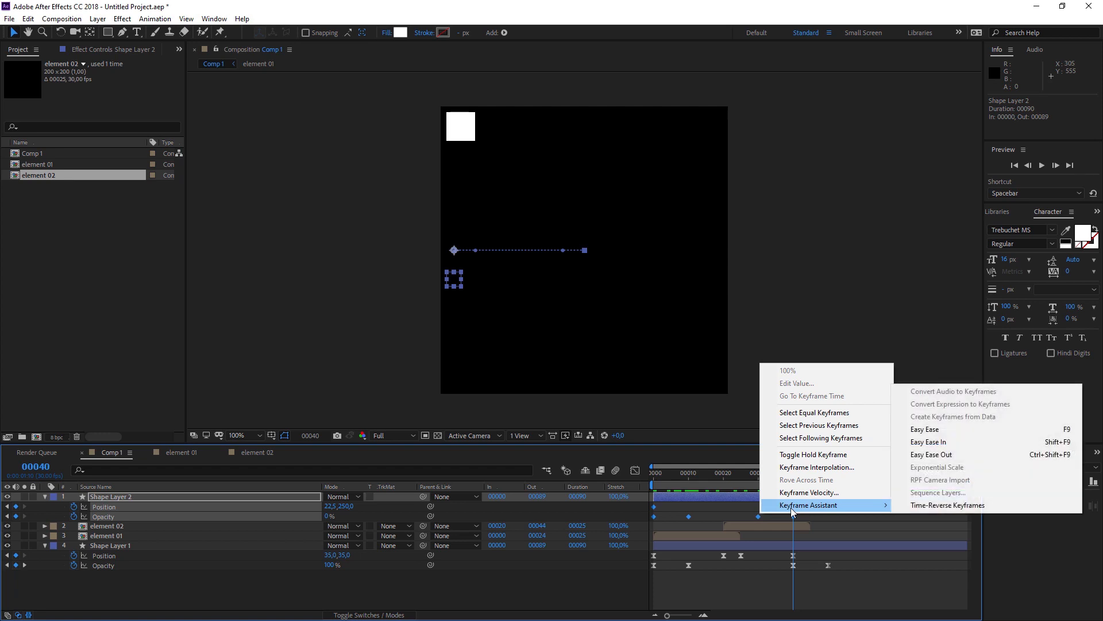
click(925, 429)
click(858, 520)
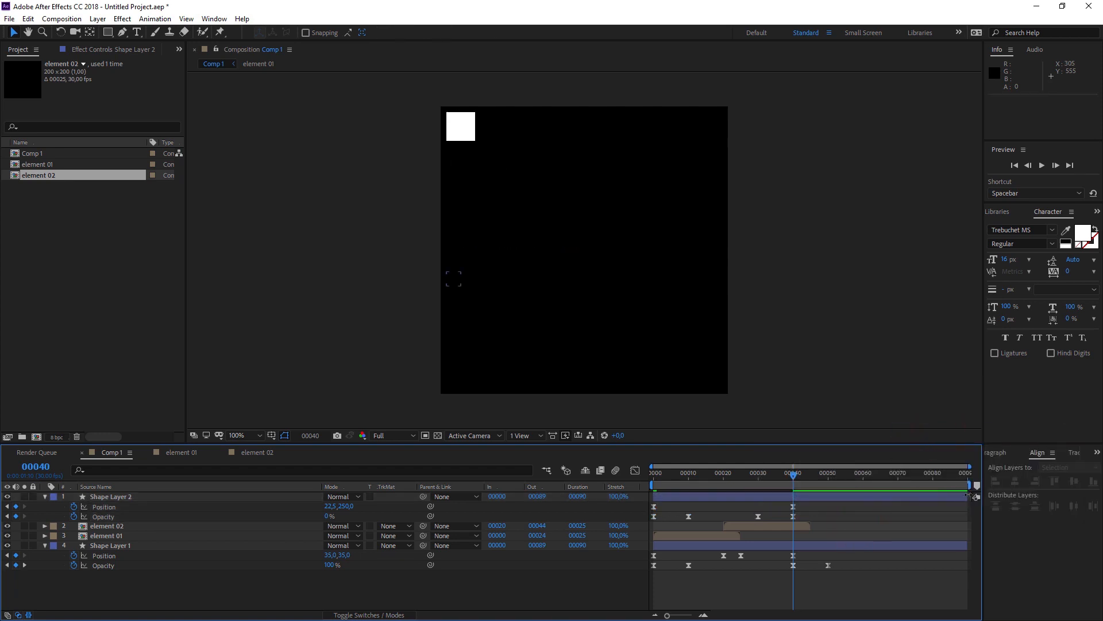
- Trim Shape Layer 2's end to frame 40, shift the layer to start at frame 10, and preview the timing
drag(969, 497, 794, 497)
drag(699, 492, 735, 492)
key(space)
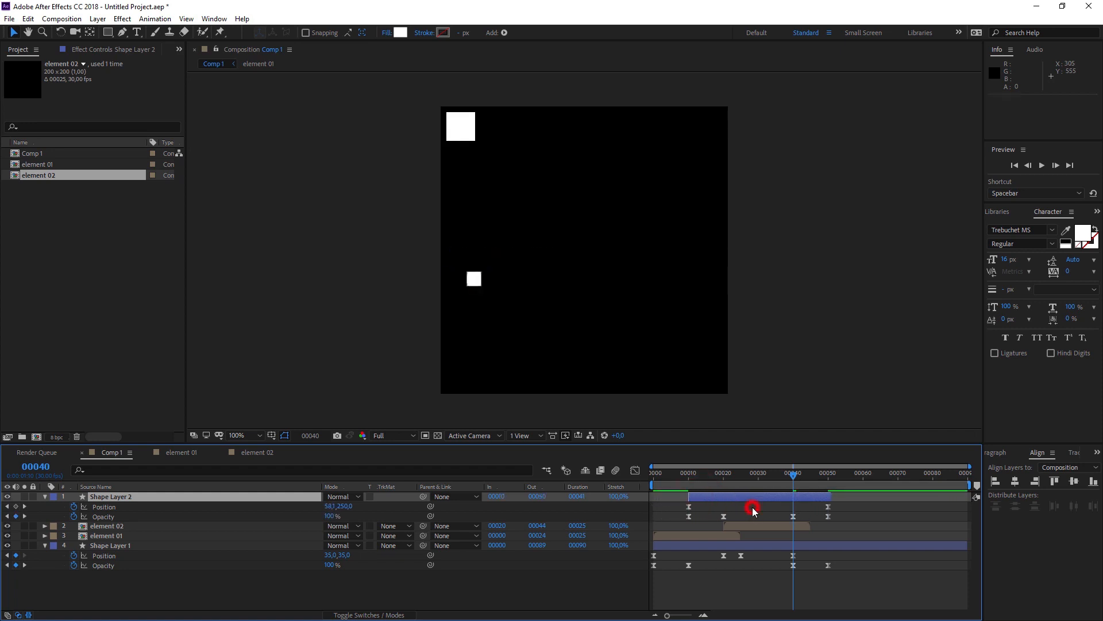
click(750, 507)
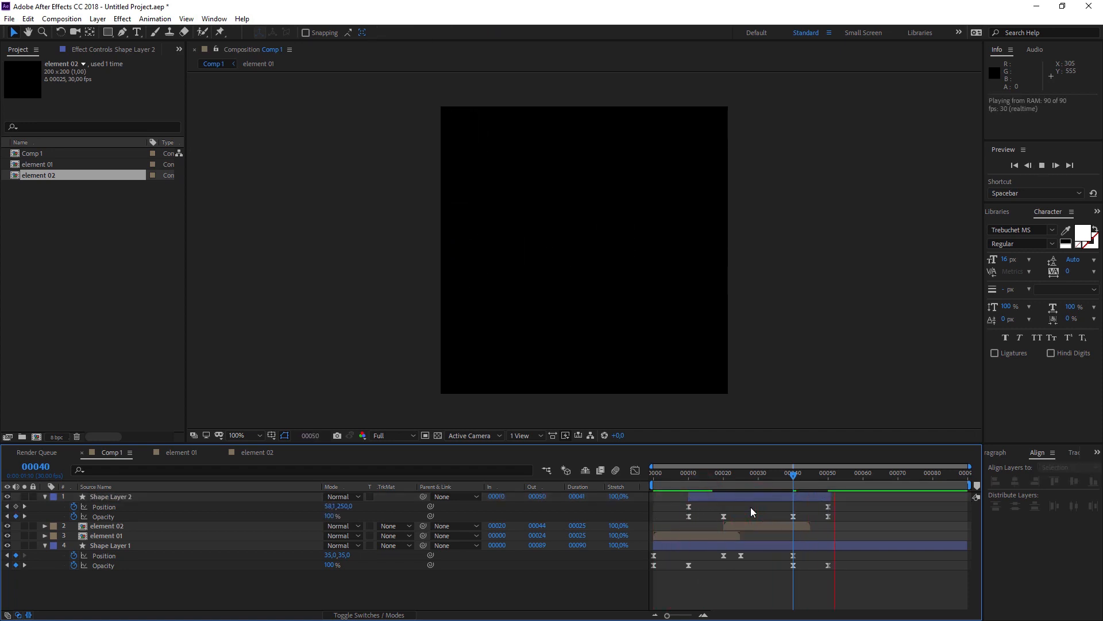
key(space)
- Reshape Shape Layer 2's Position speed curve so the motion peaks early and slows down gradually, and preview it
click(104, 507)
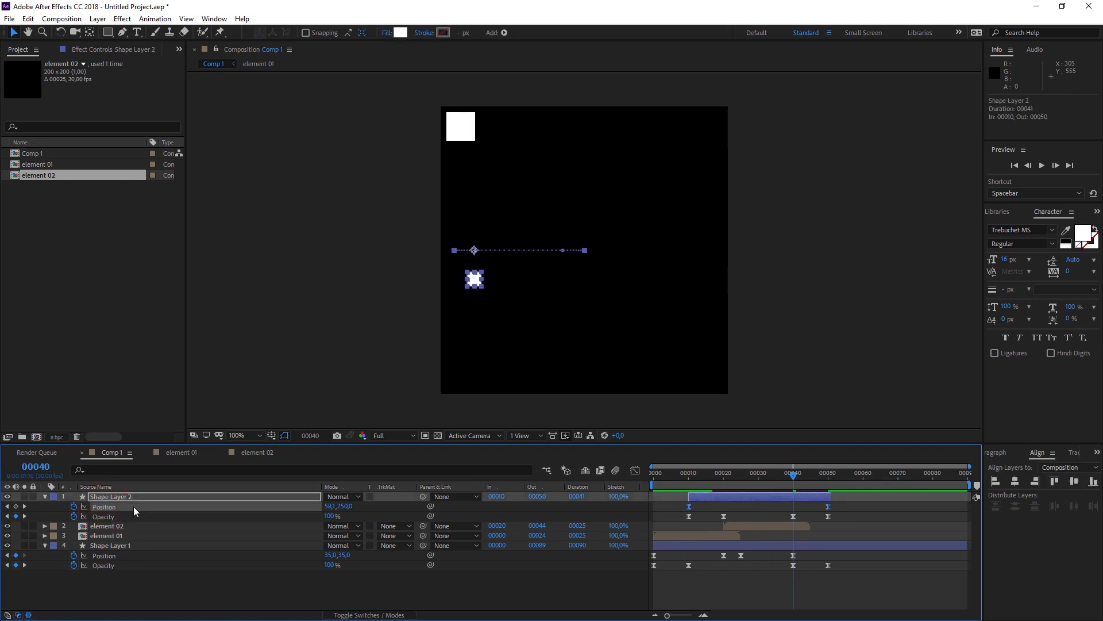
click(634, 470)
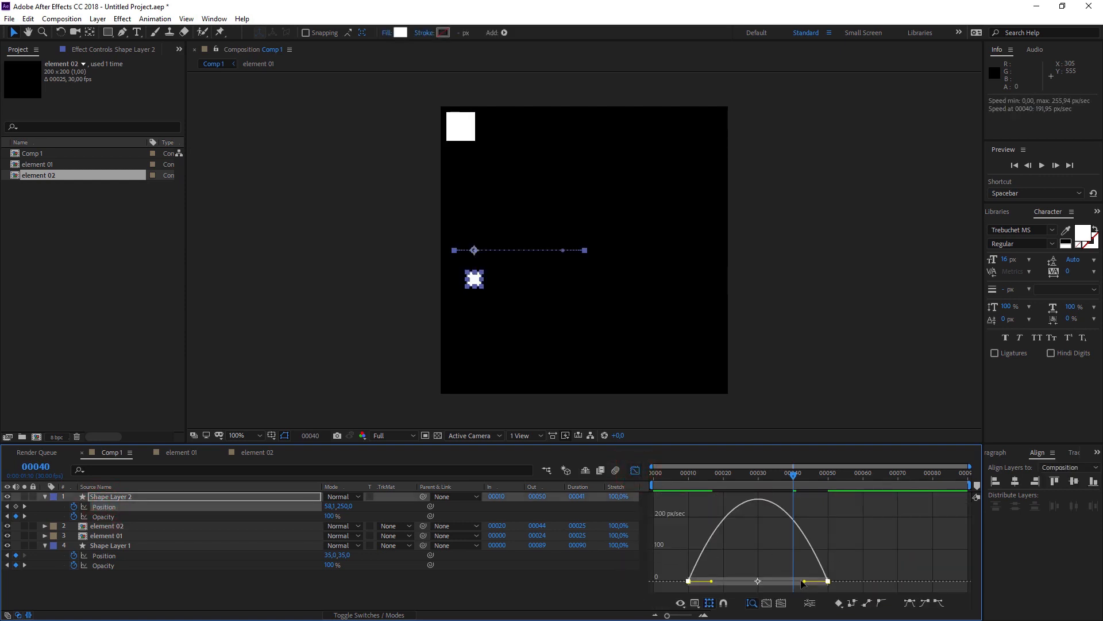
drag(794, 580, 712, 580)
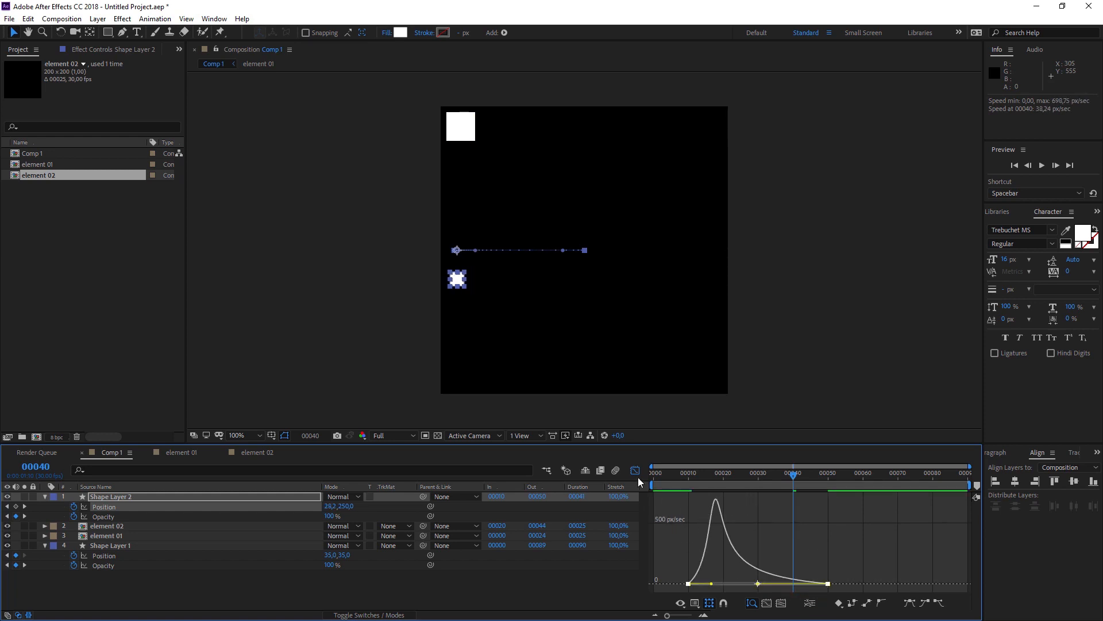
click(634, 470)
click(668, 510)
key(space)
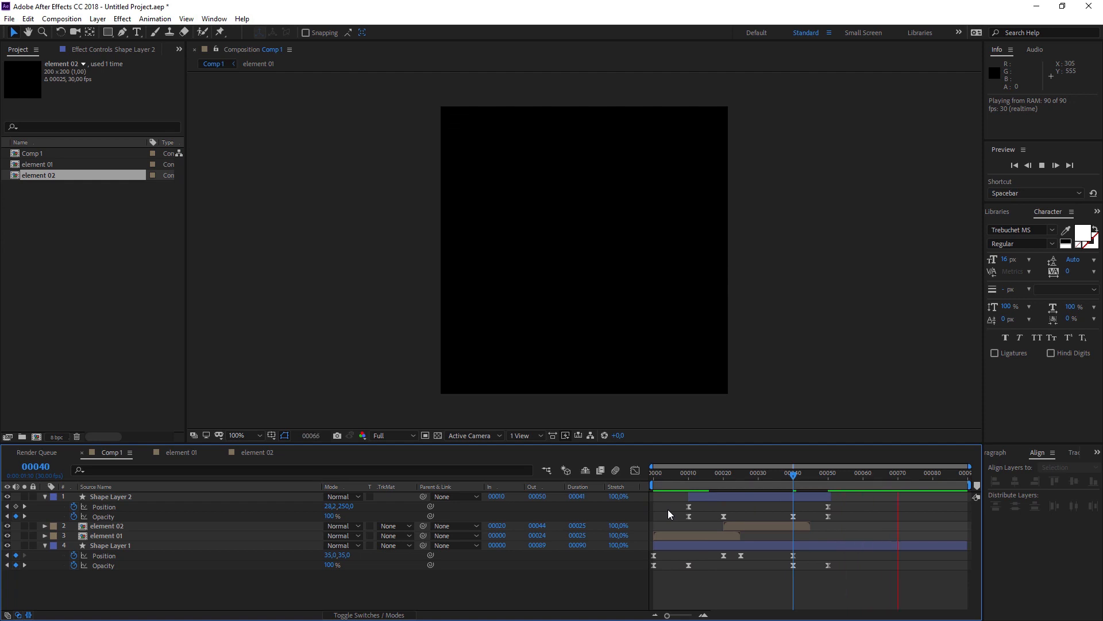
key(space)
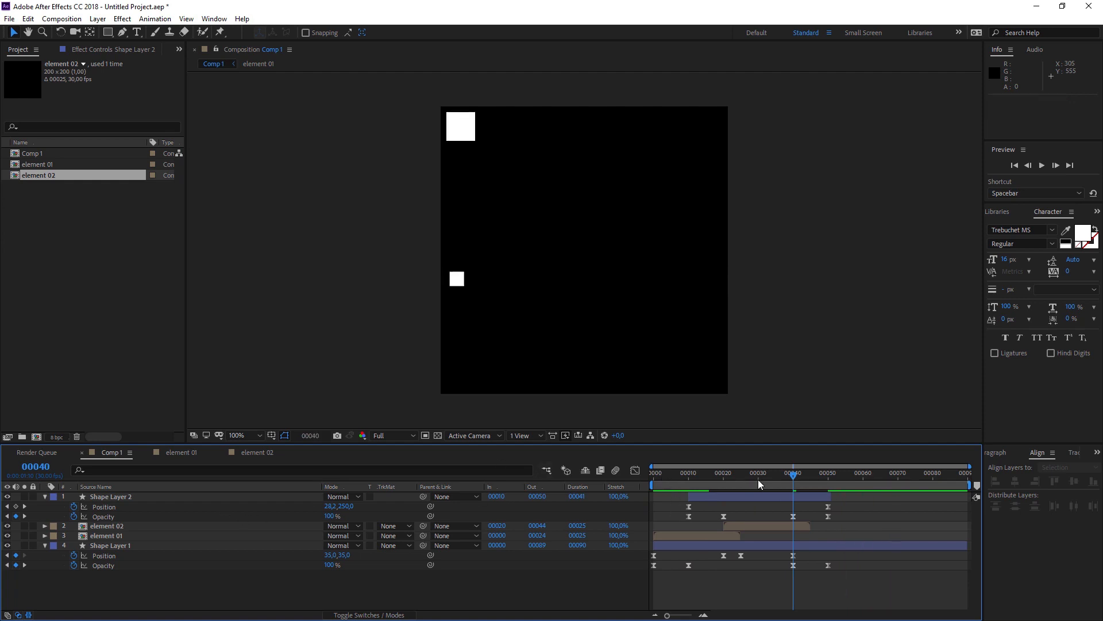
drag(757, 479, 861, 489)
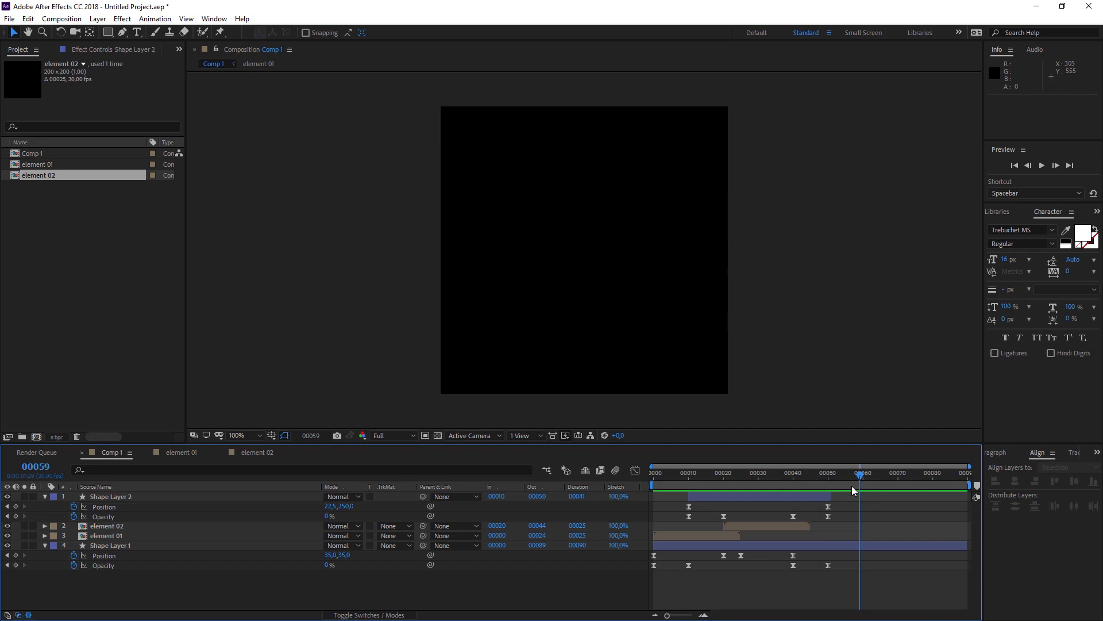
- At frame 0, add another white rectangle shape layer and set its size to 20 x 20 px
mouse_move(657, 479)
mouse_down()
mouse_move(830, 477)
mouse_move(654, 468)
mouse_up()
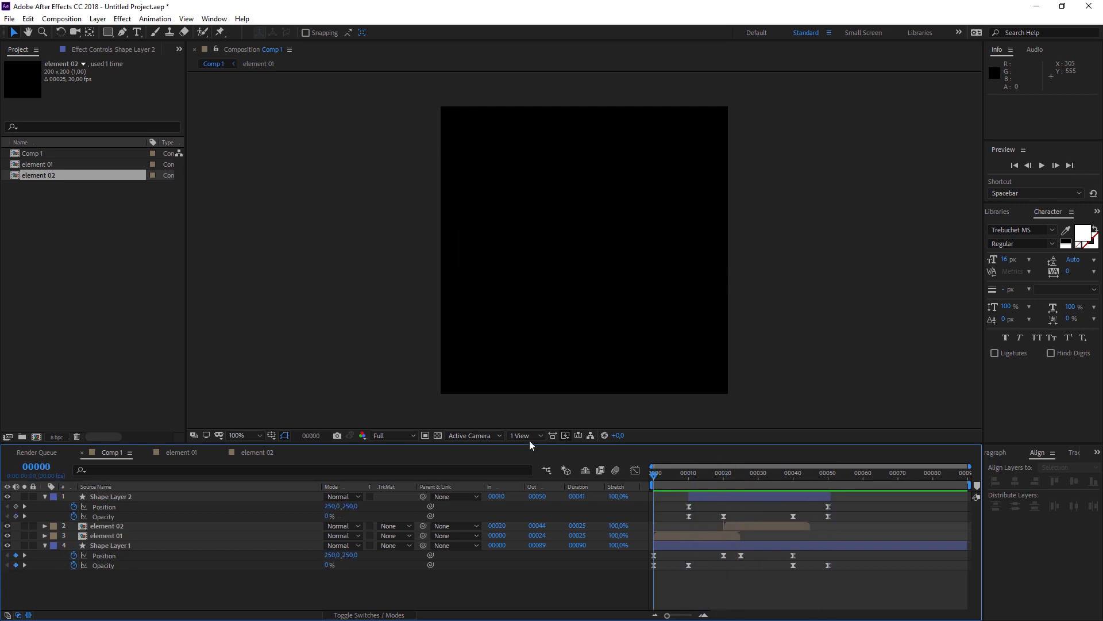
double_click(108, 32)
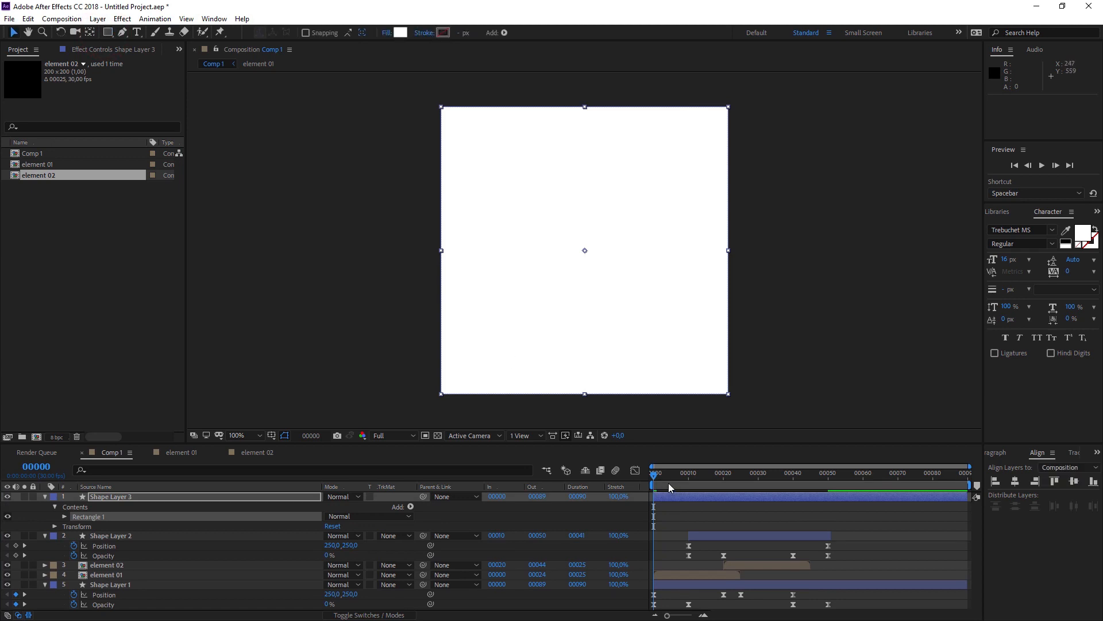
key(u)
key(u)
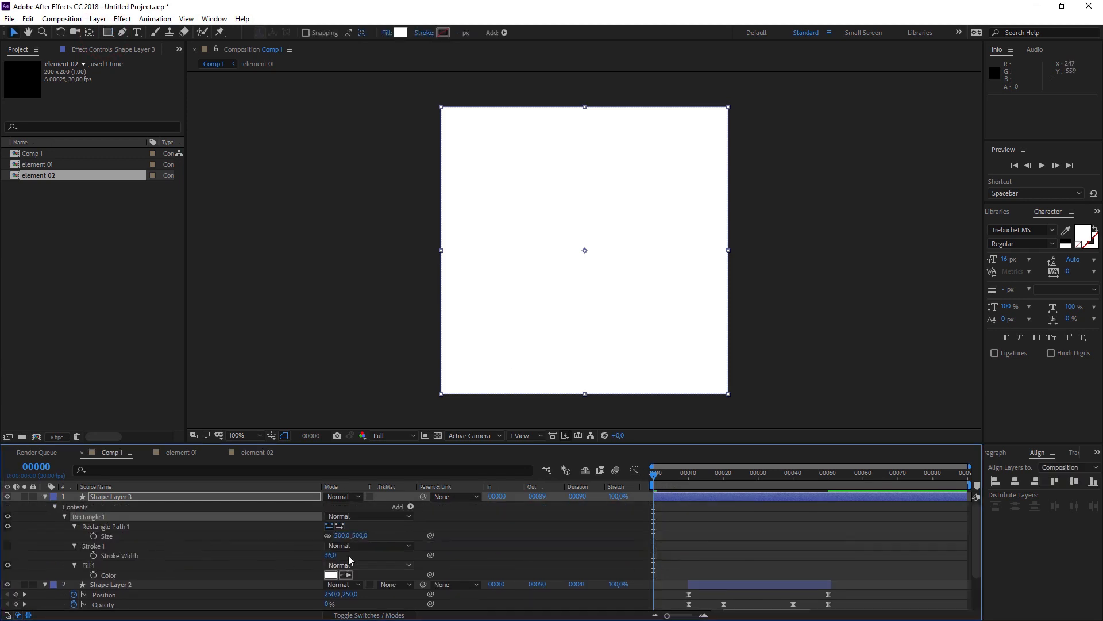
click(359, 535)
text(20)
key(Return)
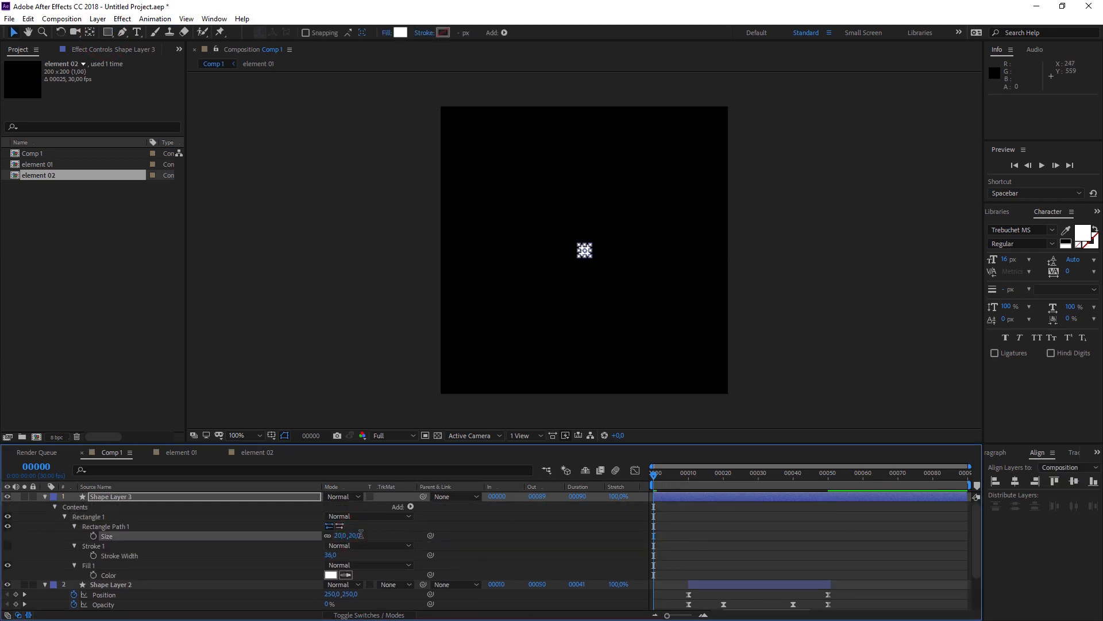
- Align Shape Layer 3 to the composition's top-right corner, move it 10 px inward both ways, and add a Position keyframe at frame 0
click(1035, 482)
click(1054, 480)
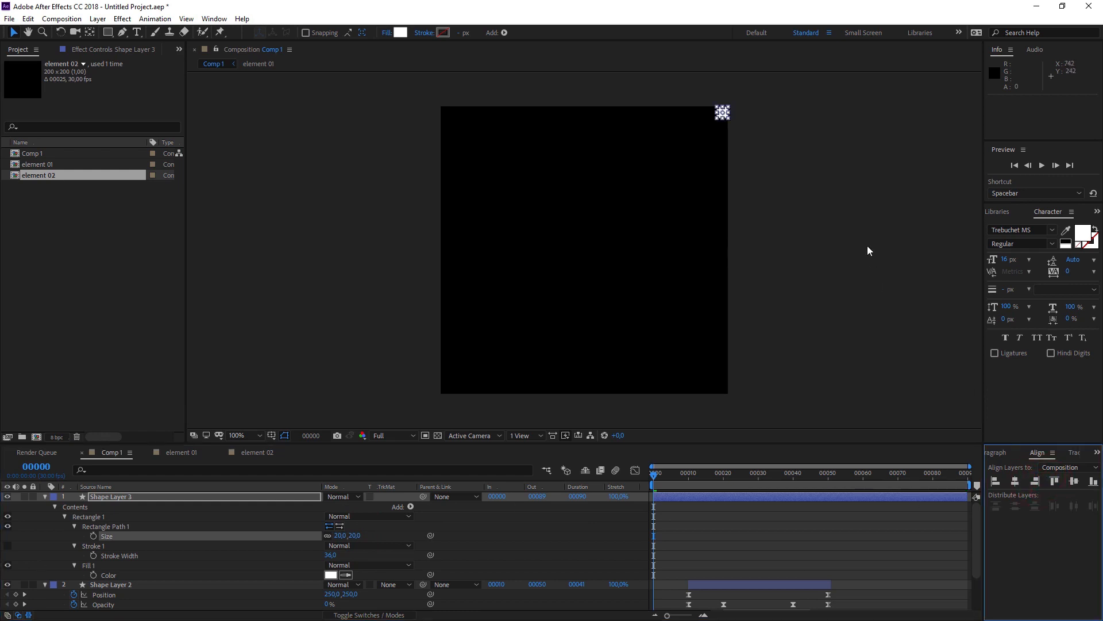
key(shift+Left)
key(shift+Down)
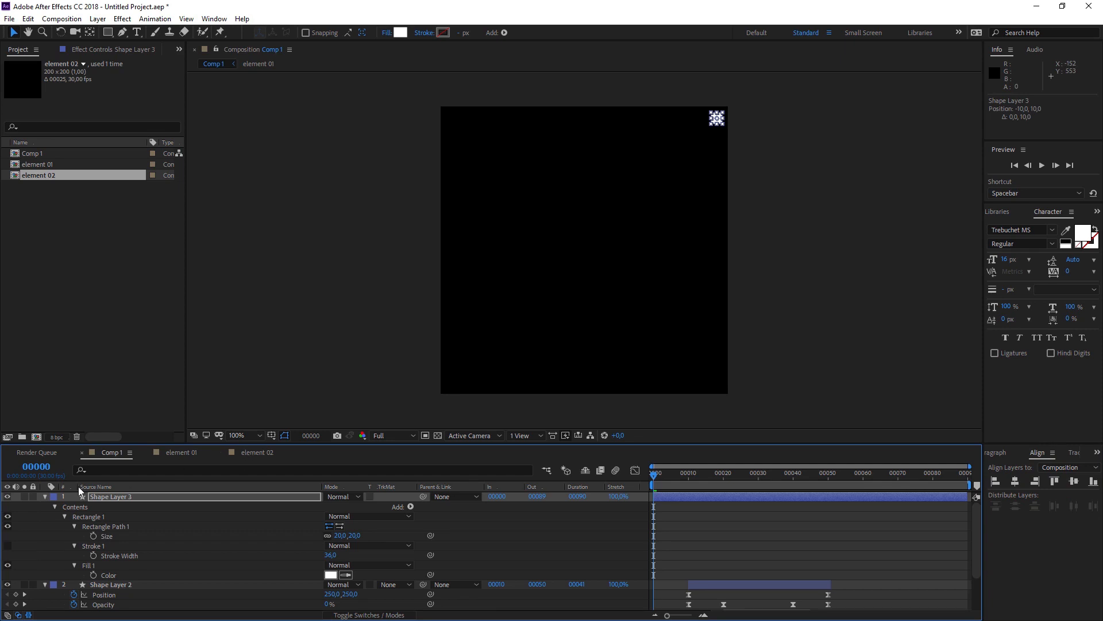
key(p)
click(74, 506)
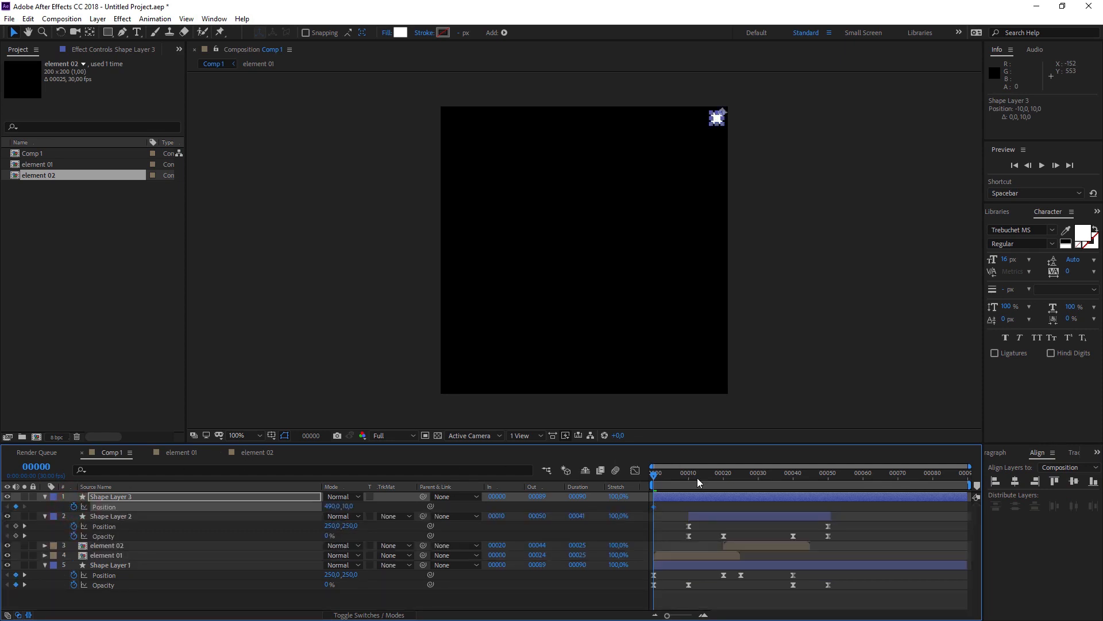
- At frame 10, move Shape Layer 3 down 70 px to position 490, 80
drag(685, 475, 689, 478)
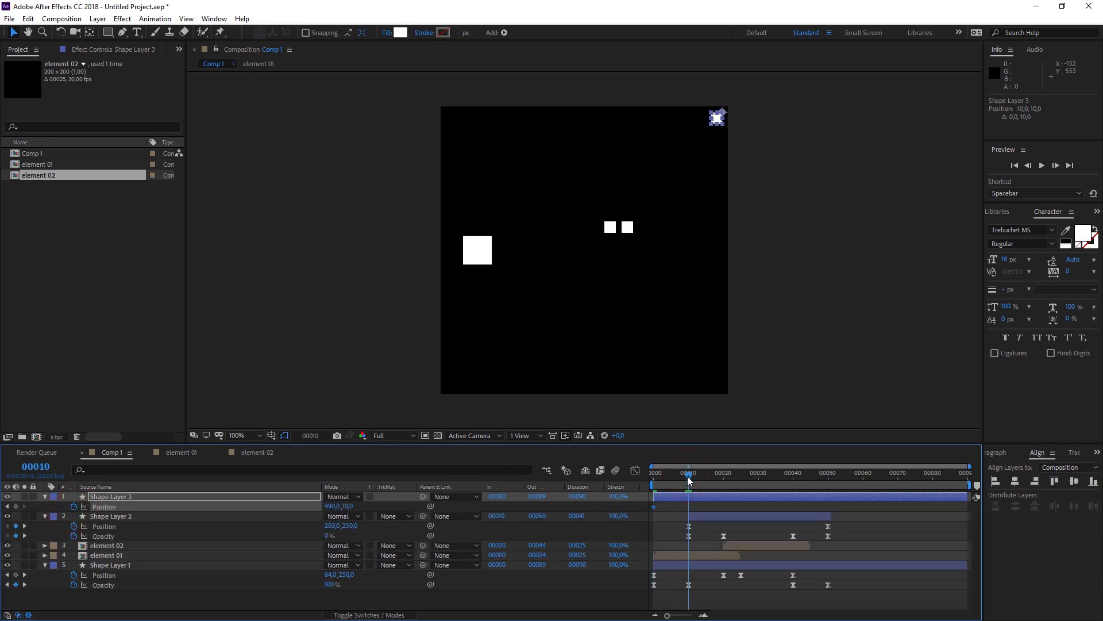
key(shift+Down)
key(shift+Down)
key(shift+Down)
key(shift+Down)
key(shift+Down)
key(shift+Down)
key(shift+Down)
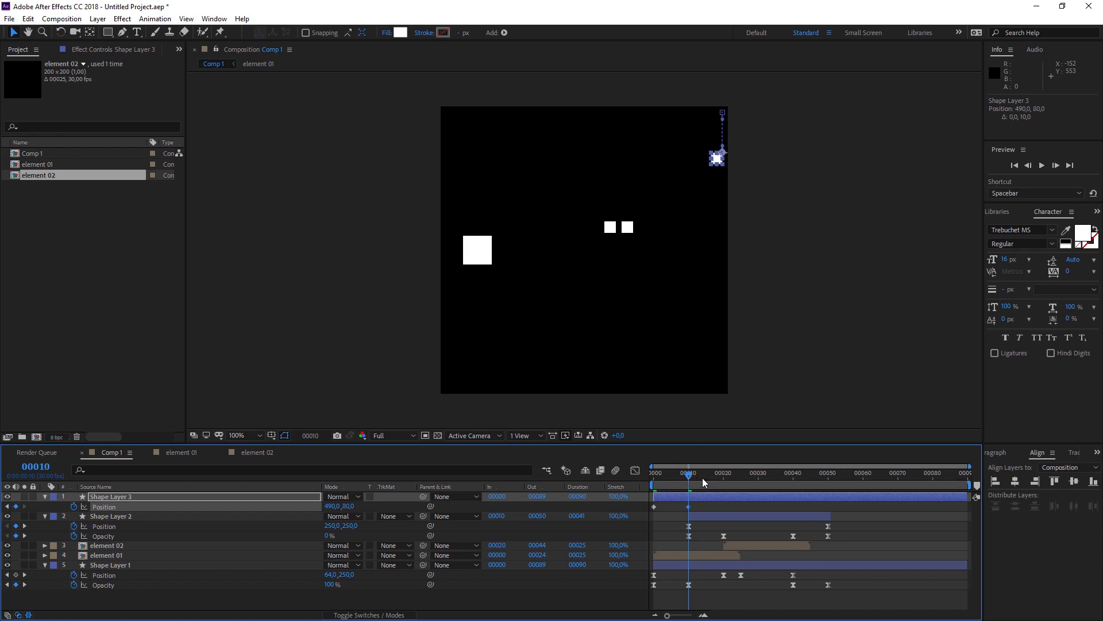
- Hold Shape Layer 3 in place with an additional Position keyframe at frame 15
mouse_move(702, 478)
mouse_down()
mouse_move(722, 480)
mouse_move(709, 477)
mouse_up()
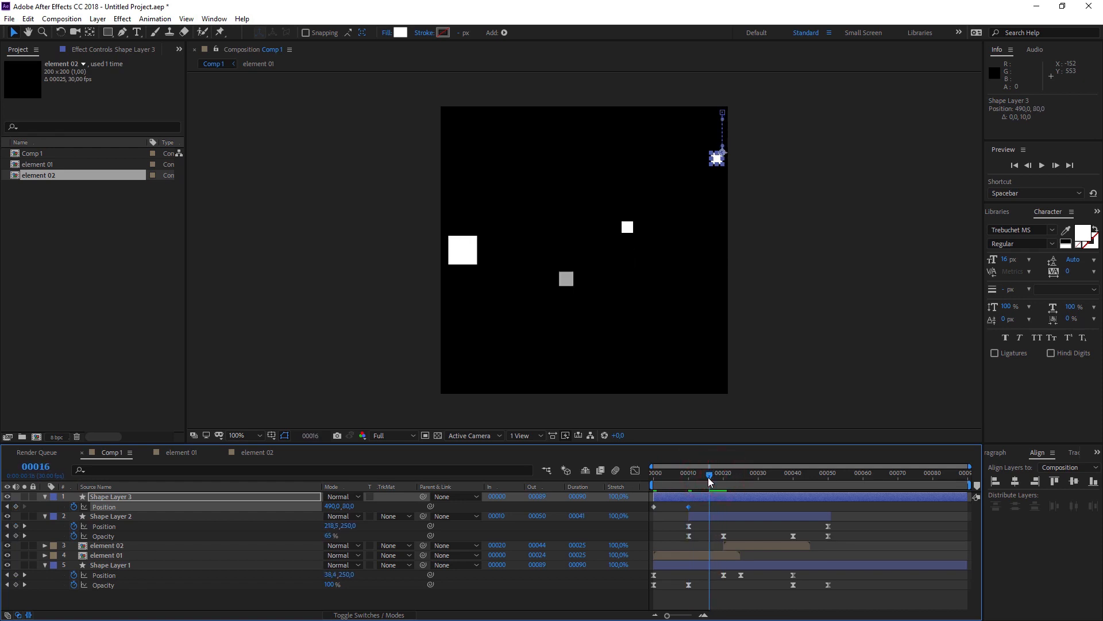
key(Page_Up)
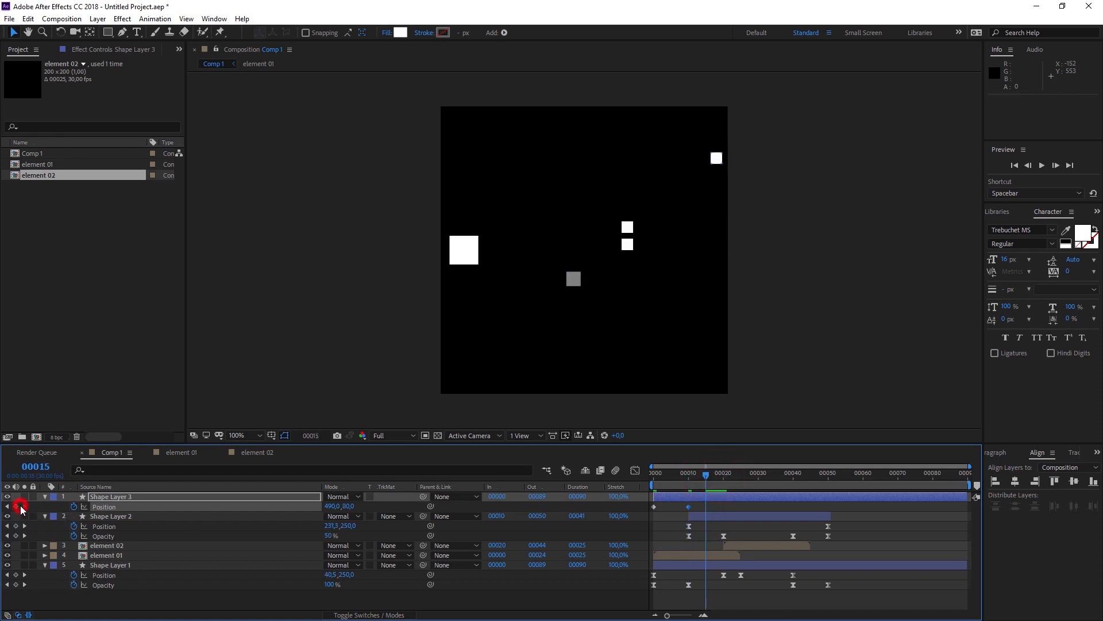
click(16, 506)
- At frame 30, move Shape Layer 3 left 60 px to position 430, 80
drag(703, 484, 760, 481)
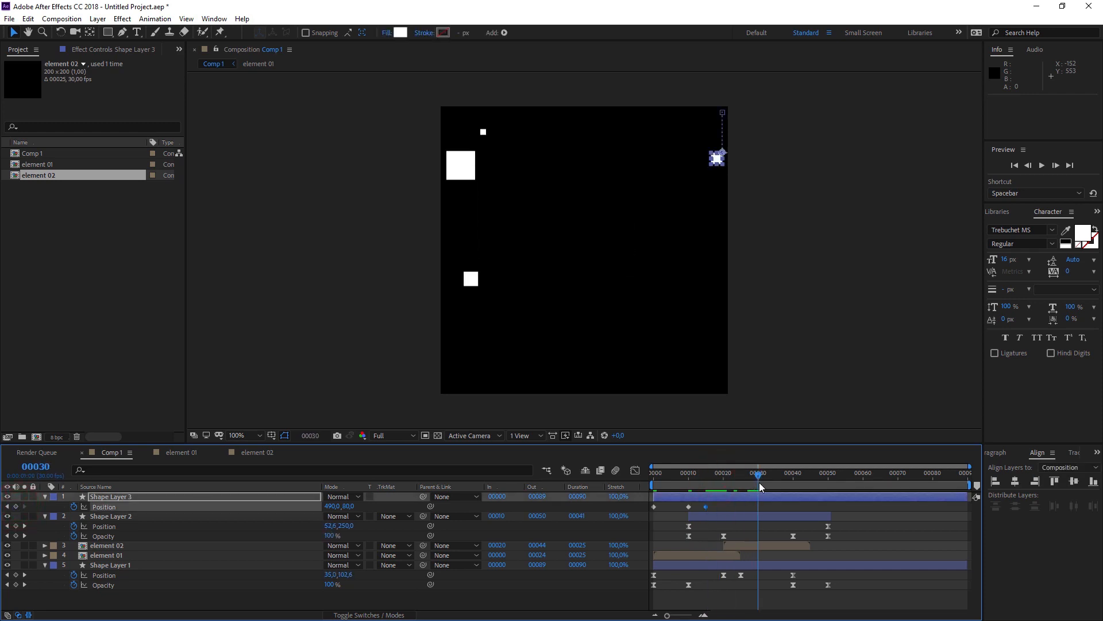
key(shift+Left)
key(shift+Left)
key(shift+Left)
key(shift+Left)
key(shift+Left)
key(shift+Left)
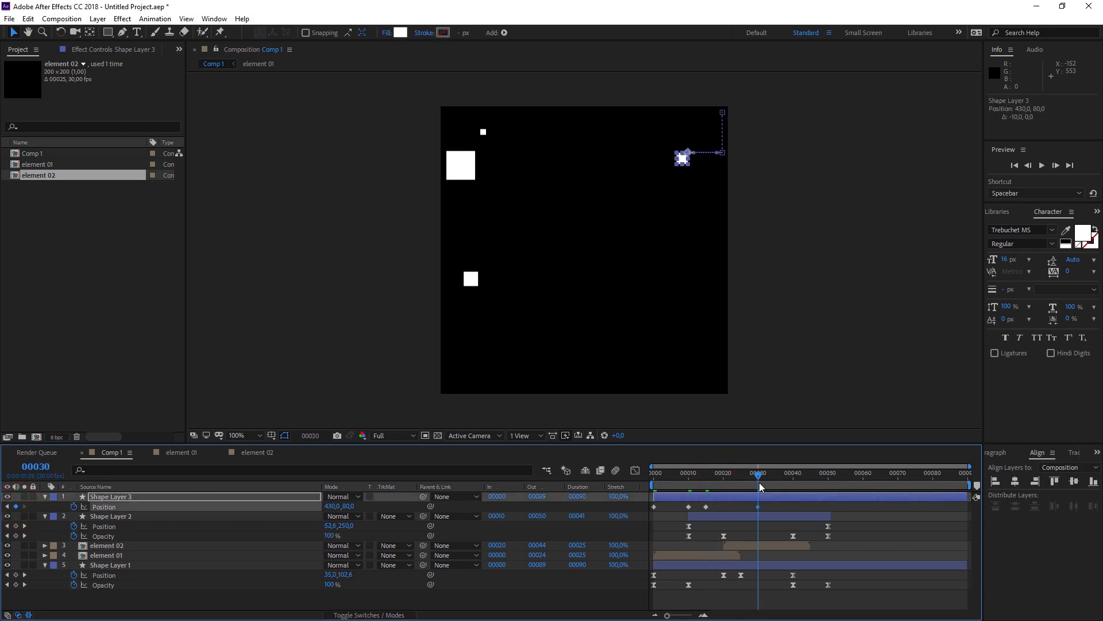
- Hold Shape Layer 3's position with a keyframe at frame 35, and move it down 380 px to 430, 460 at frame 60
click(776, 477)
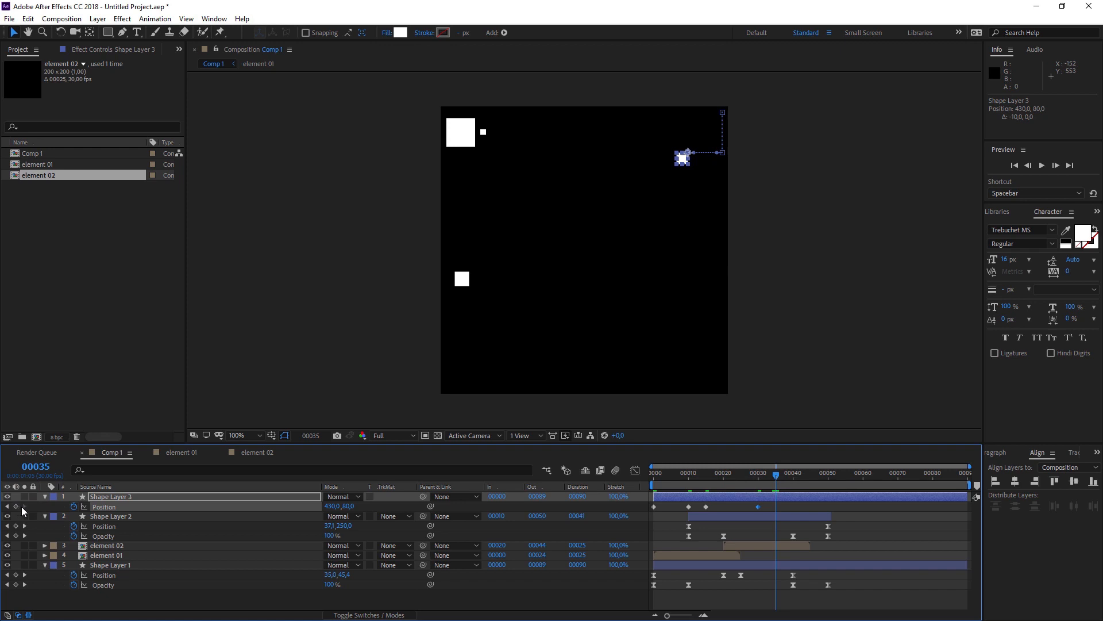
drag(791, 474, 860, 482)
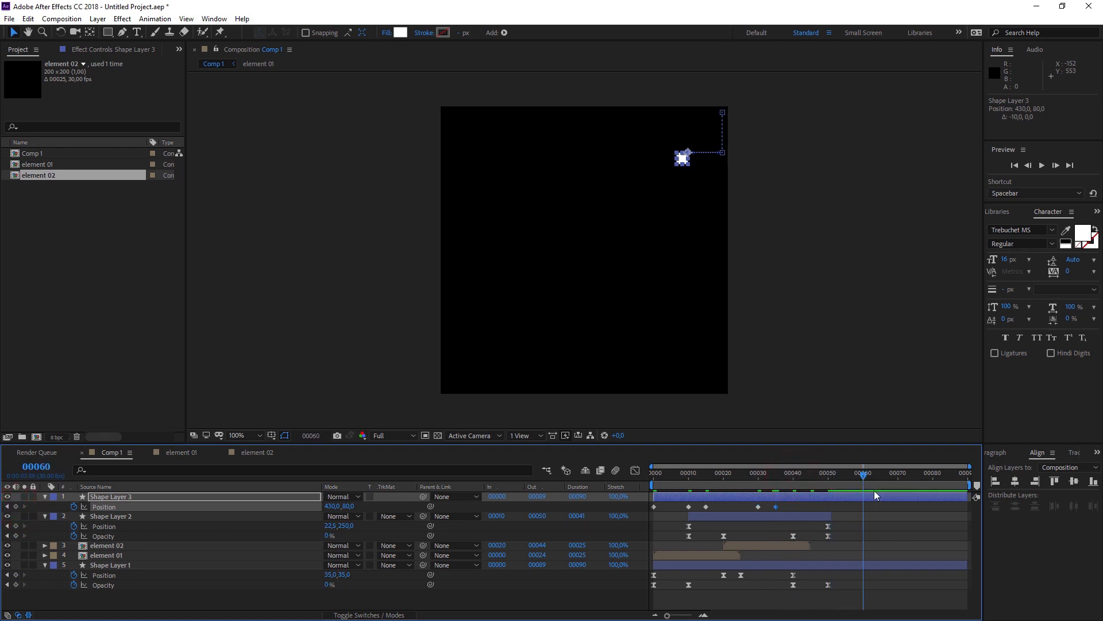
key(shift+Down)
key(shift+Down)
key(shift+Down)
key(shift+Down)
key(shift+Down)
key(shift+Down)
key(shift+Down)
key(shift+Down)
key(shift+Down)
key(shift+Down)
key(shift+Down)
key(shift+Down)
key(shift+Down)
key(shift+Down)
key(shift+Down)
key(shift+Down)
key(shift+Down)
key(shift+Down)
key(shift+Down)
key(shift+Down)
key(shift+Down)
key(shift+Down)
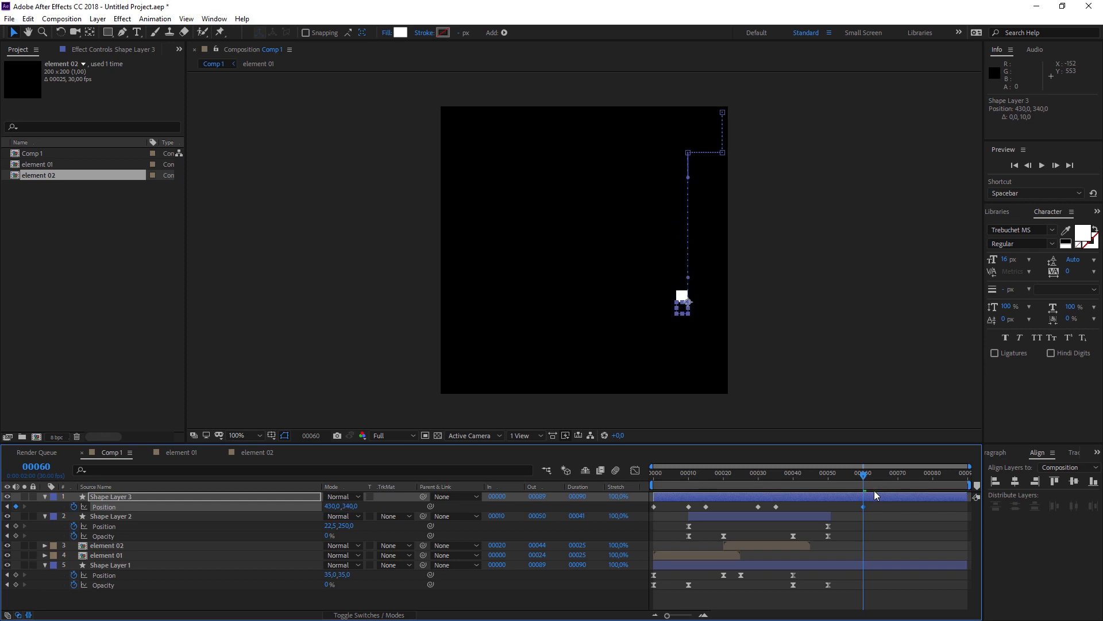
key(shift+Down)
key(shift+Down)
key(shift+Down)
key(shift+Down)
key(shift+Down)
key(shift+Down)
key(shift+Down)
key(shift+Down)
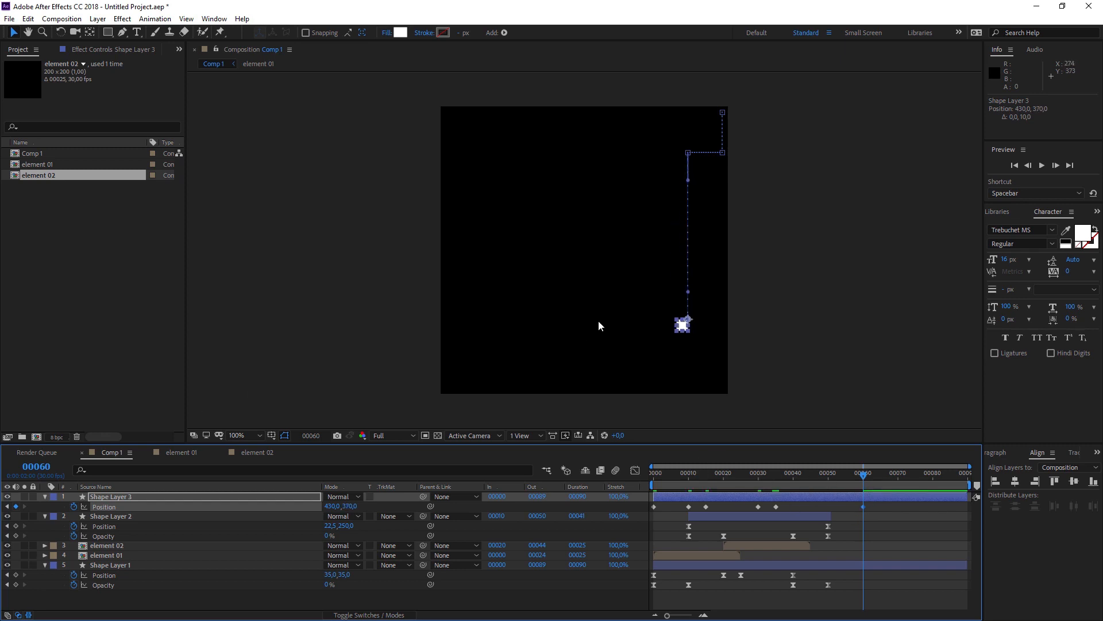
key(shift+Down)
key(shift+Down)
key(shift+Down)
key(shift+Down)
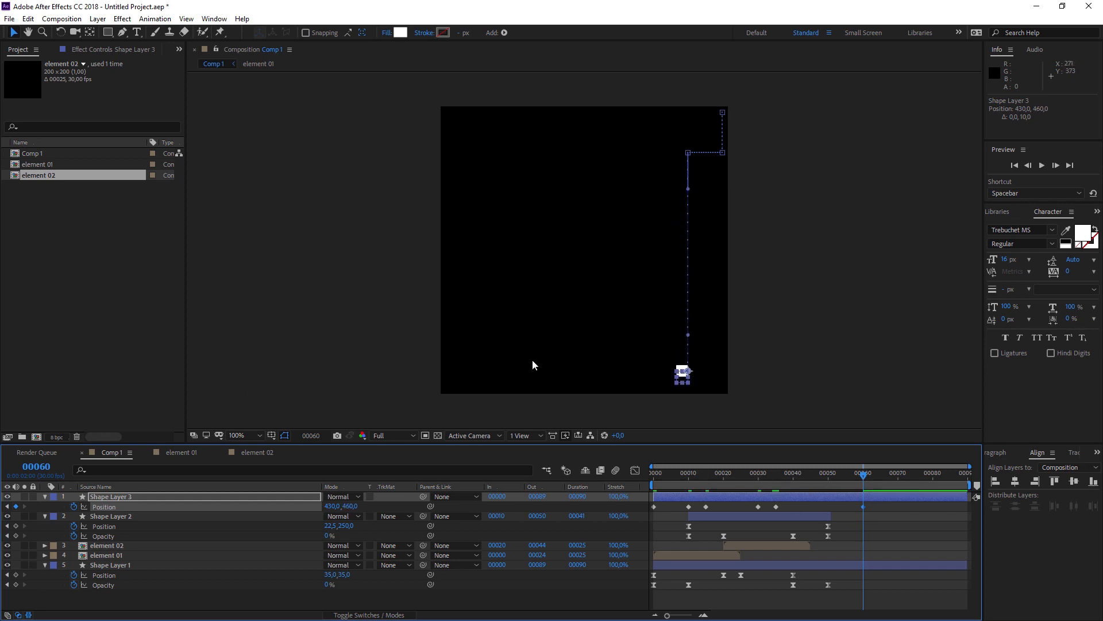
- Apply Easy Ease to all of Shape Layer 3's Position keyframes
click(111, 510)
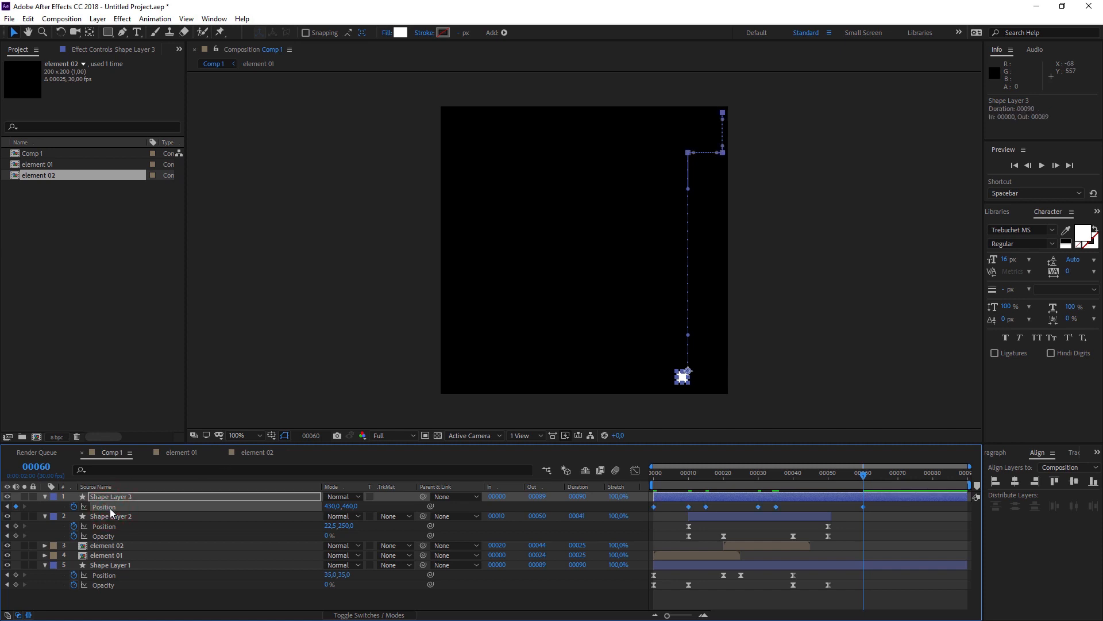
right_click(706, 506)
mouse_move(828, 498)
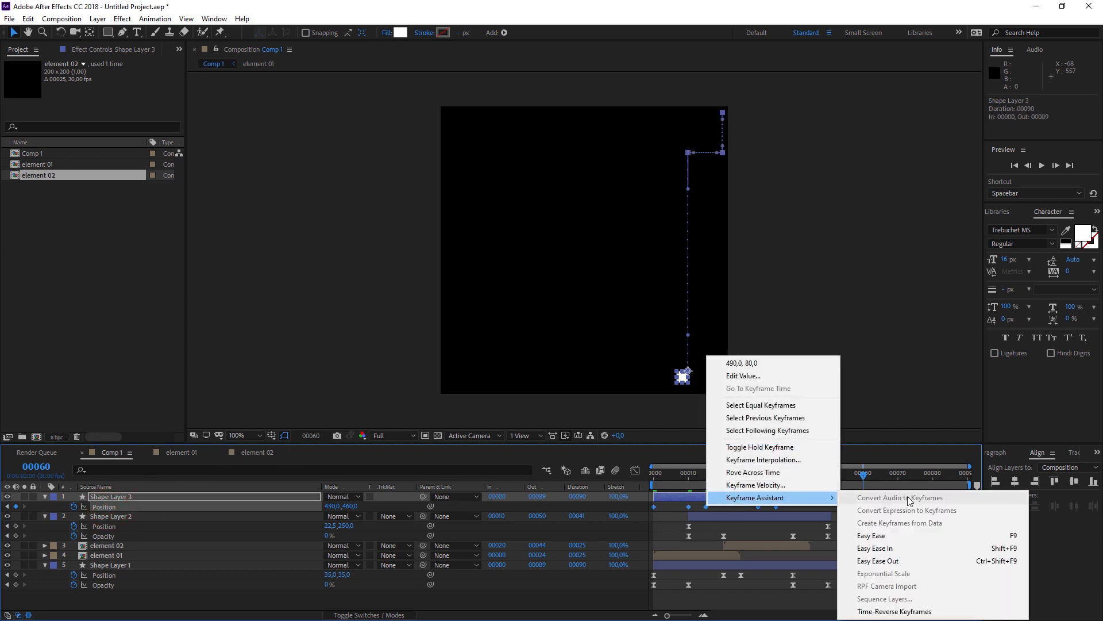
click(927, 540)
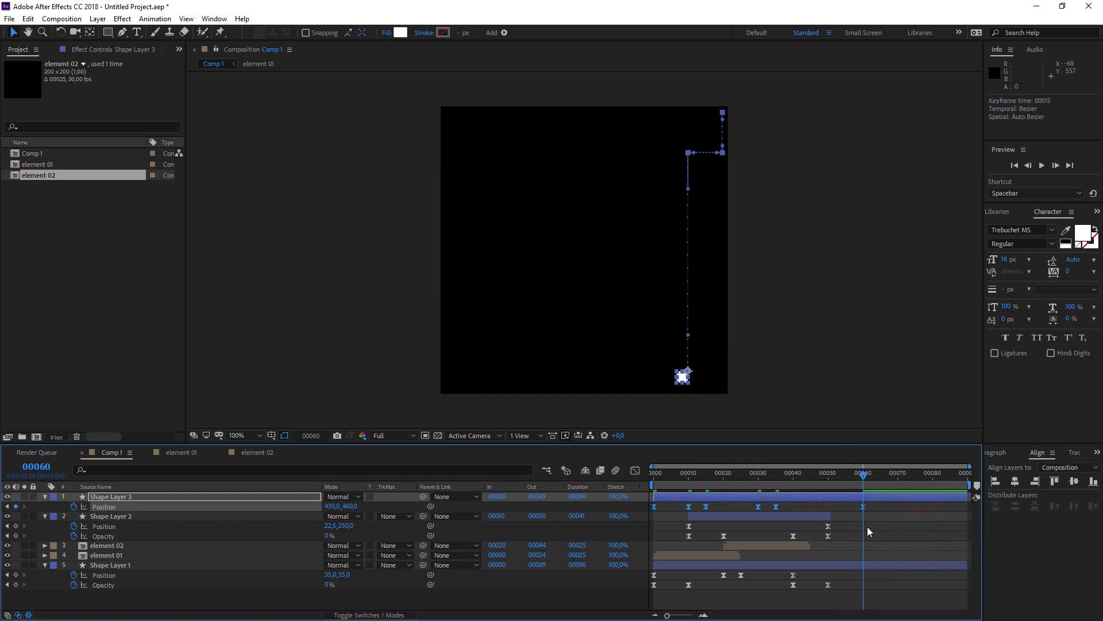
- Reshape Shape Layer 3's Position speed curves so each move starts fast and slows down gradually, and preview the motion
click(634, 471)
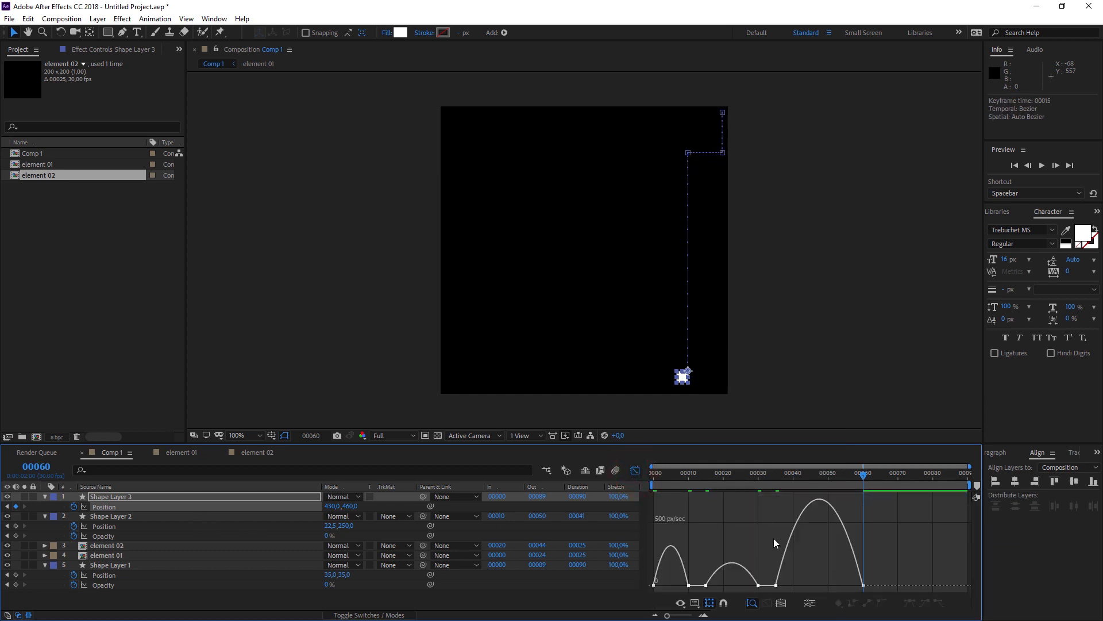
drag(841, 579, 650, 594)
drag(848, 581, 819, 581)
click(871, 551)
key(space)
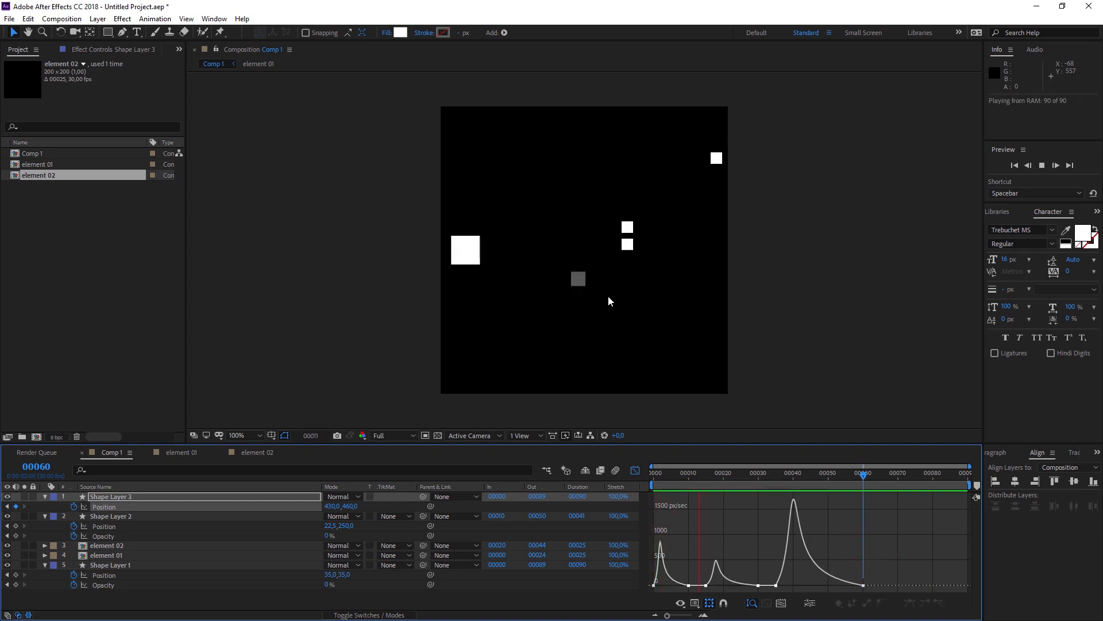
click(635, 471)
- Fade Shape Layer 3 in with Opacity keyframes, from a lowered value at frame 0 to 100% at frame 10
click(702, 475)
drag(701, 475, 691, 478)
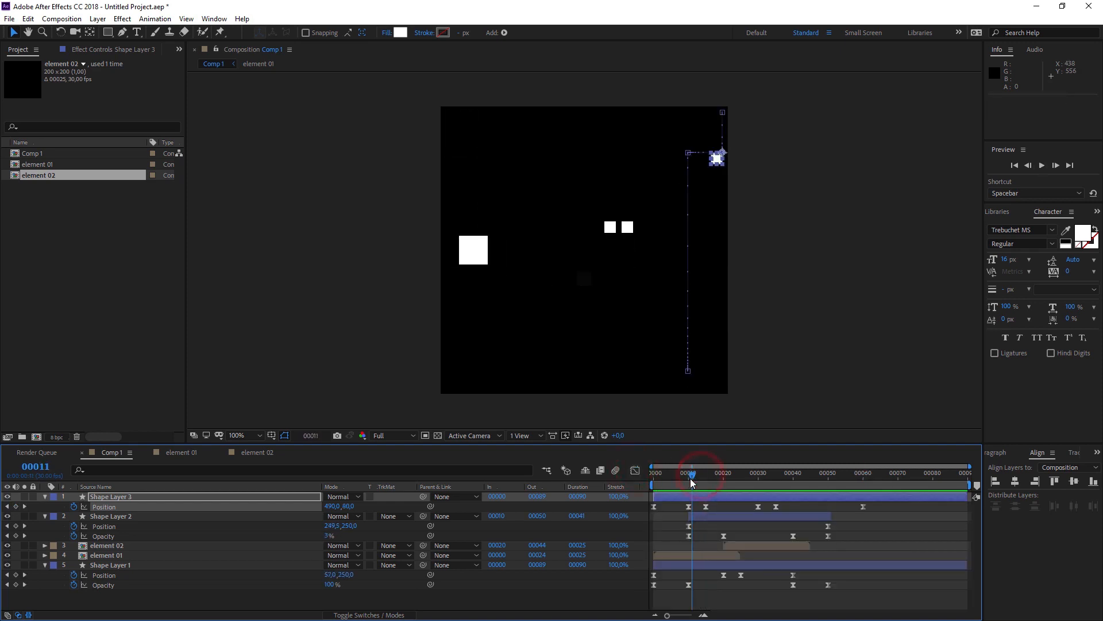
click(144, 494)
key(t)
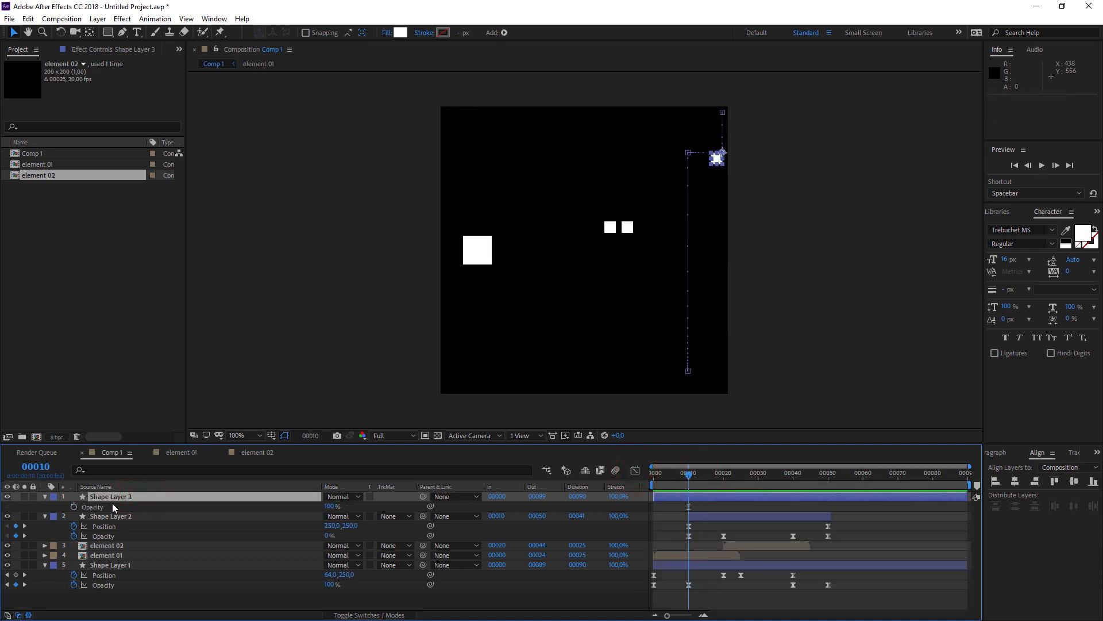
click(74, 506)
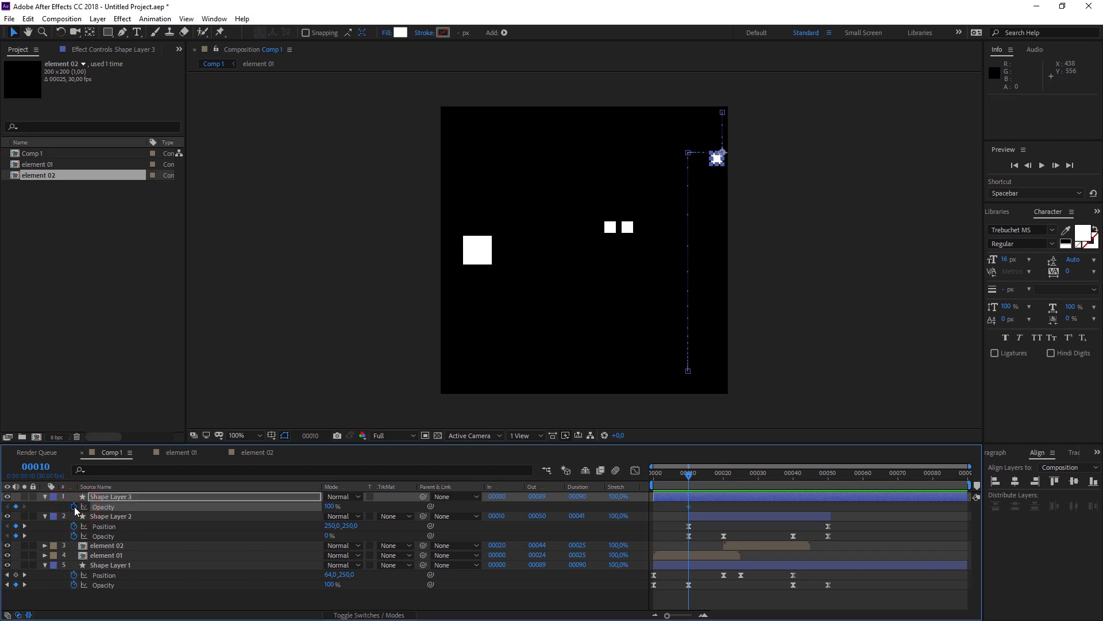
key(u)
drag(664, 476, 620, 481)
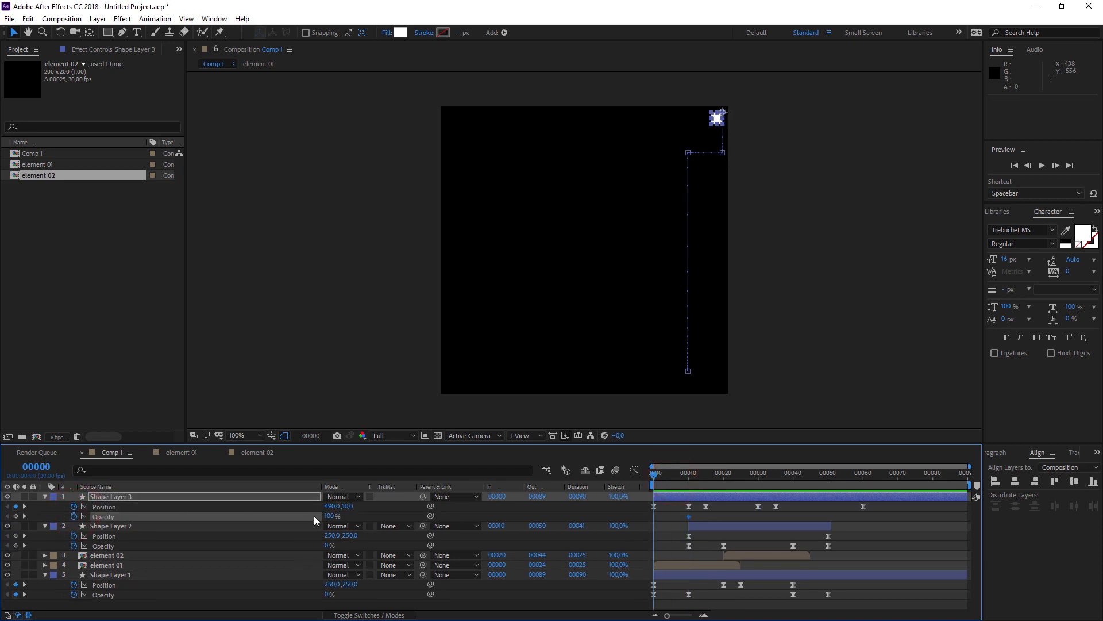
drag(329, 516, 269, 516)
- Hold Shape Layer 3's Opacity with a keyframe at frame 50 and fade the layer out completely by frame 60
drag(804, 477, 829, 483)
mouse_move(329, 516)
mouse_down()
mouse_move(313, 516)
mouse_move(329, 516)
mouse_up()
drag(848, 484, 863, 485)
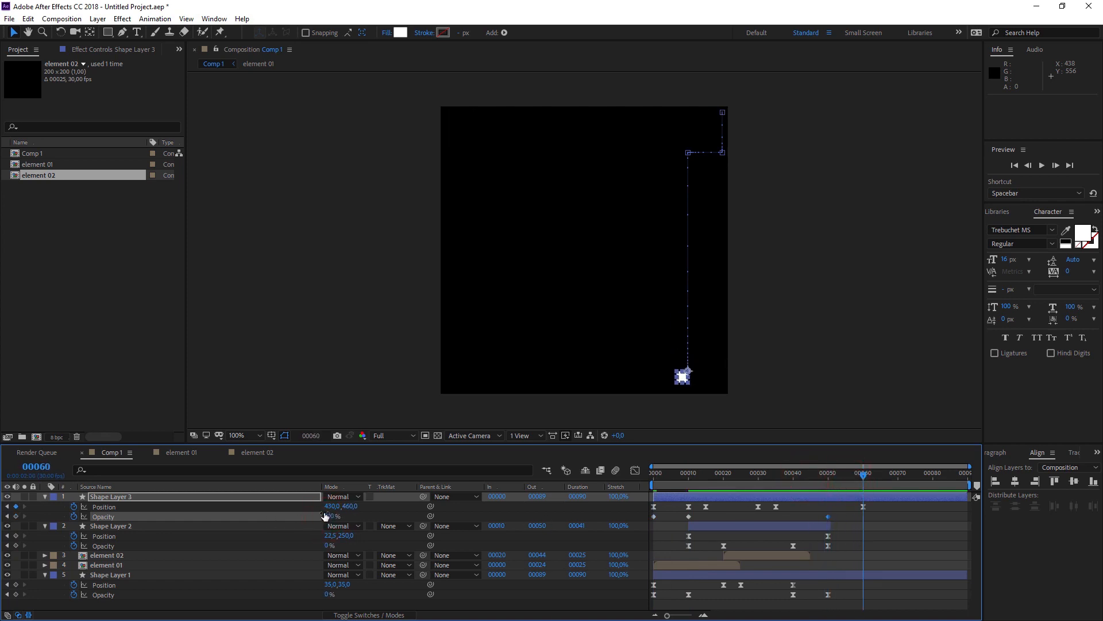
drag(326, 515, 310, 516)
- End Shape Layer 3 and the work area at frame 60, and try trimming the composition to the work area
drag(968, 493, 864, 494)
drag(970, 485, 864, 486)
right_click(862, 487)
click(865, 519)
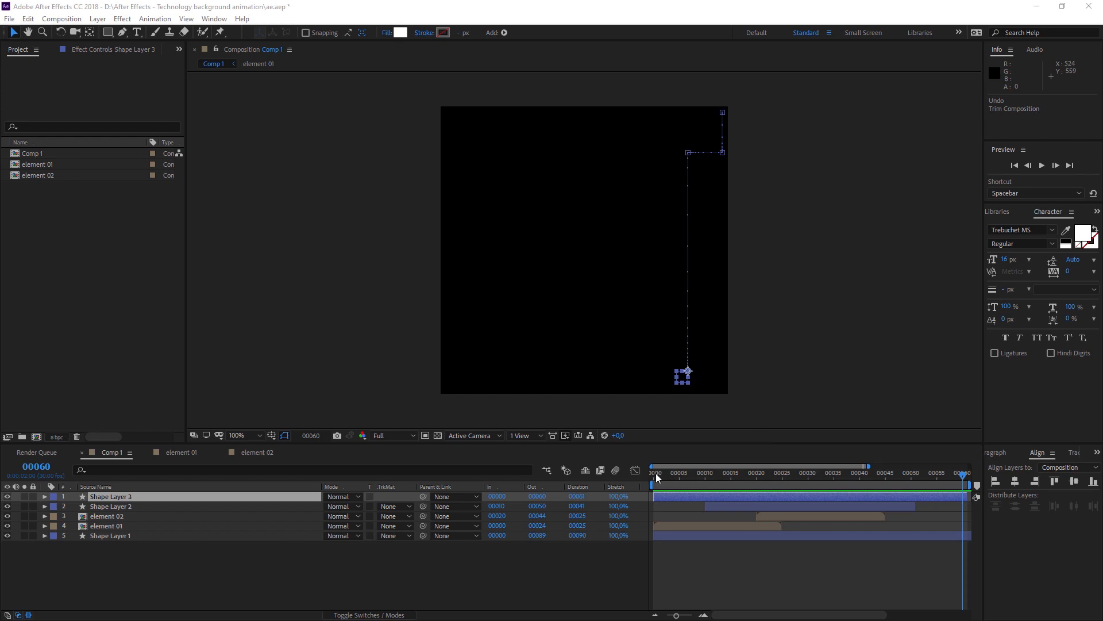
- Pre-compose Shape Layer 3 as "element 03", moving all attributes into the new composition
drag(656, 474, 927, 484)
click(258, 573)
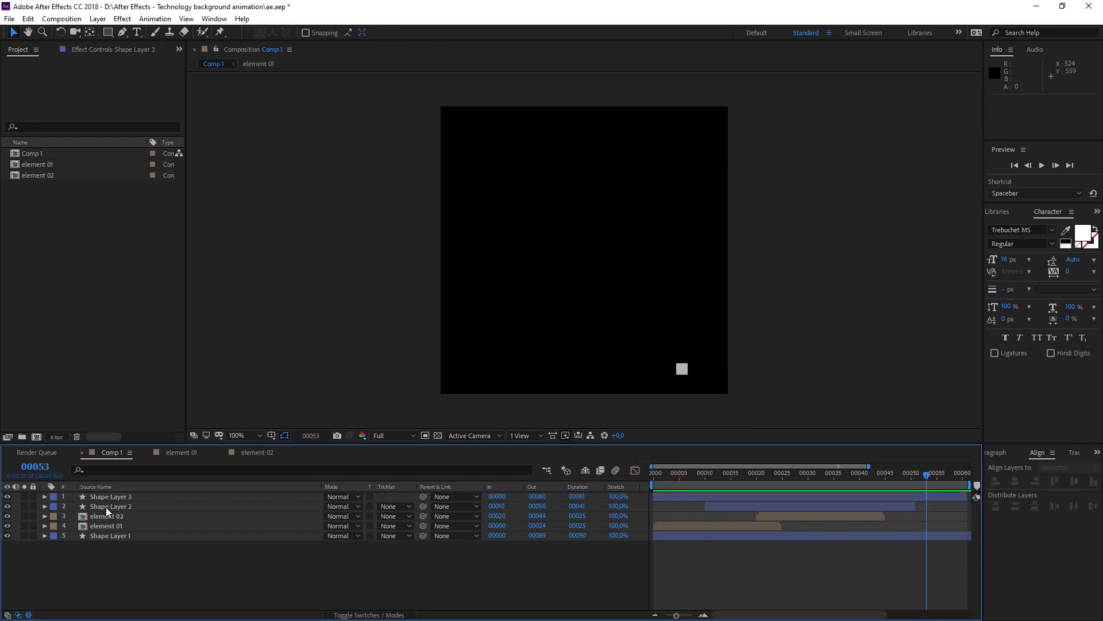
click(121, 496)
key(ctrl+shift+c)
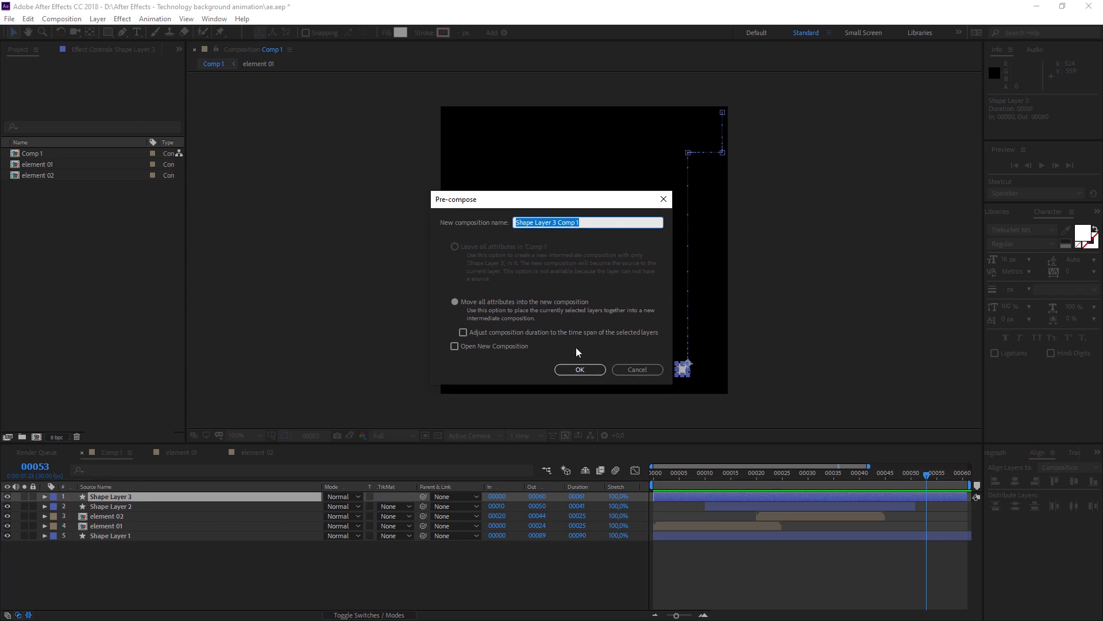
text(element 03)
key(Return)
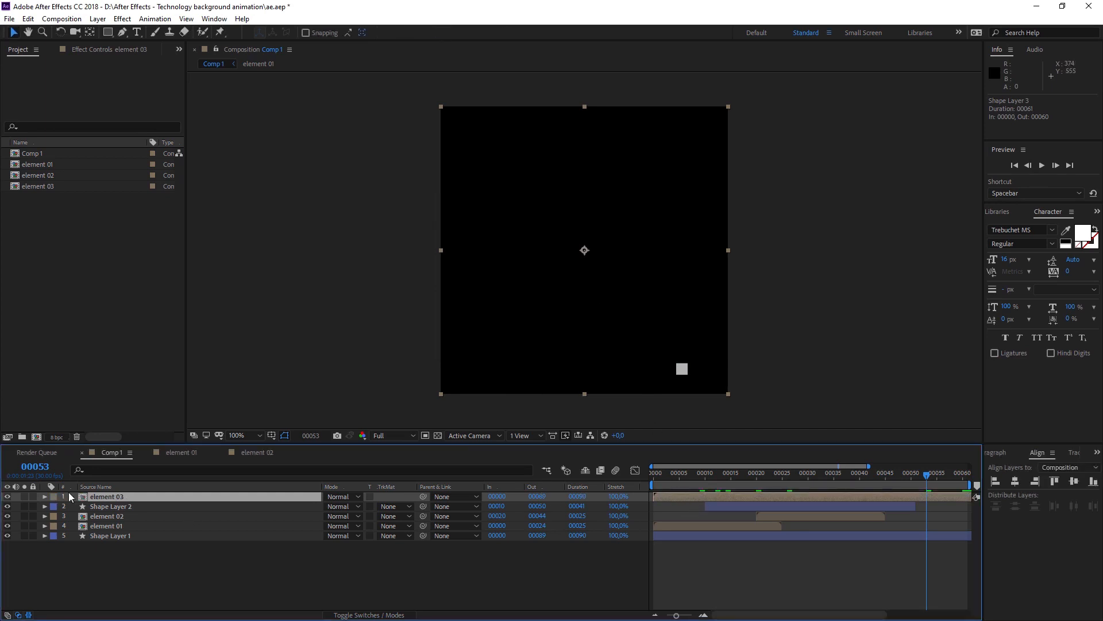
- Duplicate the element 03 layer and rotate the copy by 90°
click(111, 494)
key(ctrl+d)
key(r)
click(343, 506)
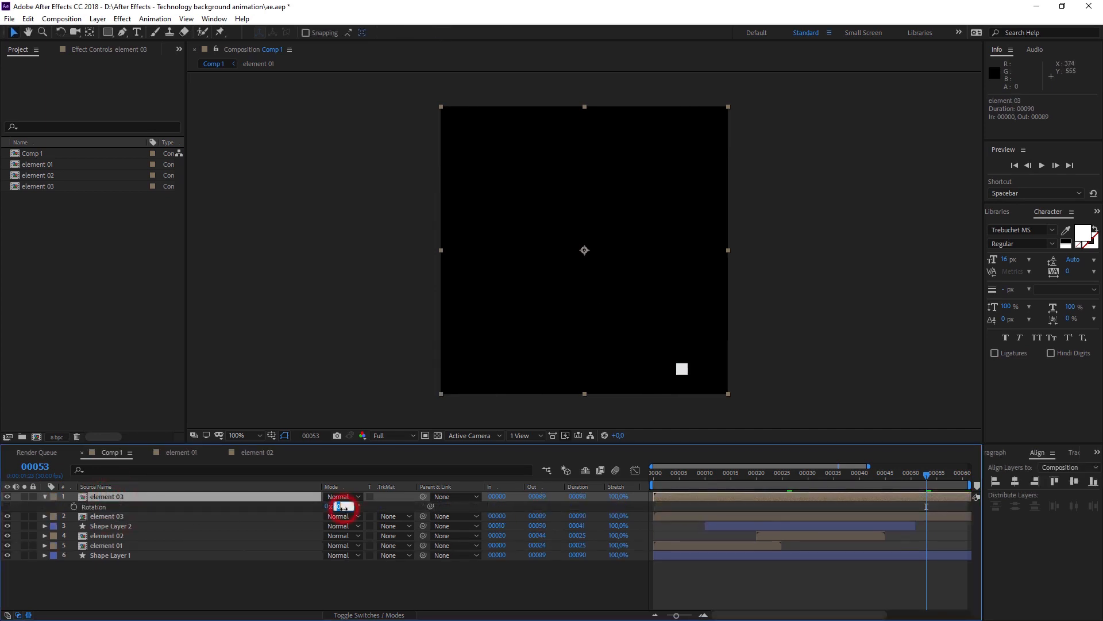
text(90)
key(Return)
- Scale the rotated element 03 copy to 50%, align it to the composition's bottom-left corner, and preview the animation
key(s)
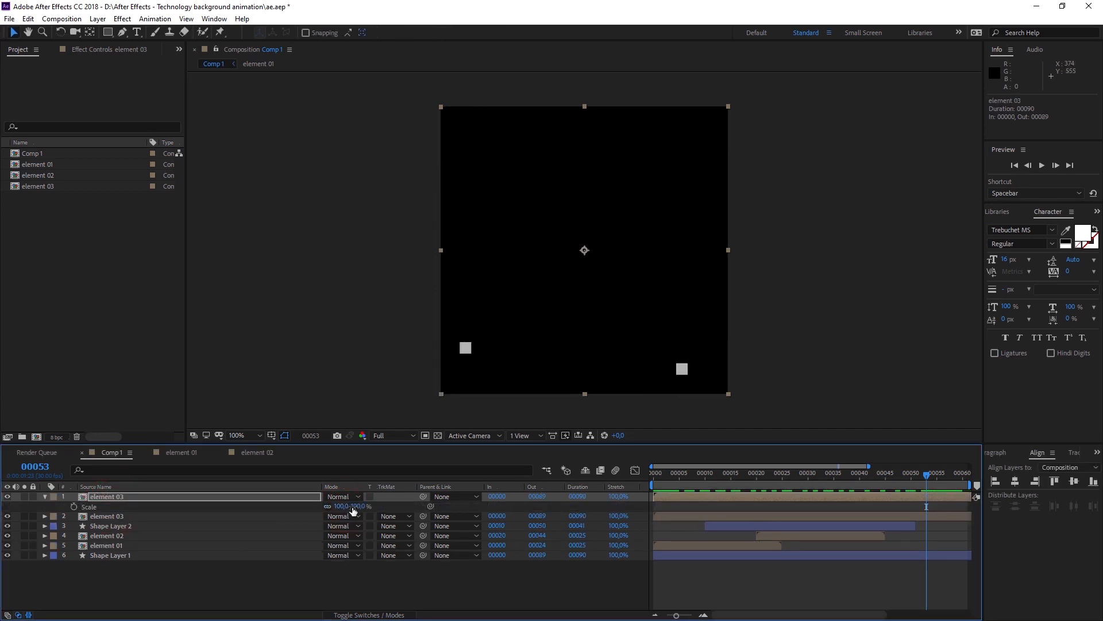
click(353, 508)
text(50)
key(Return)
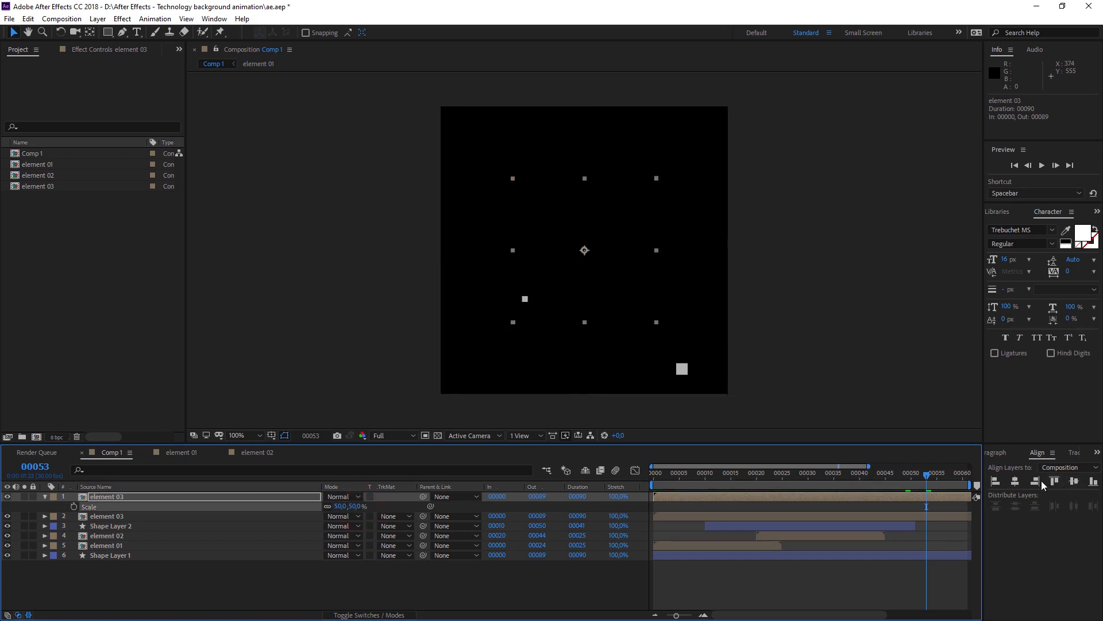
click(996, 481)
click(1094, 481)
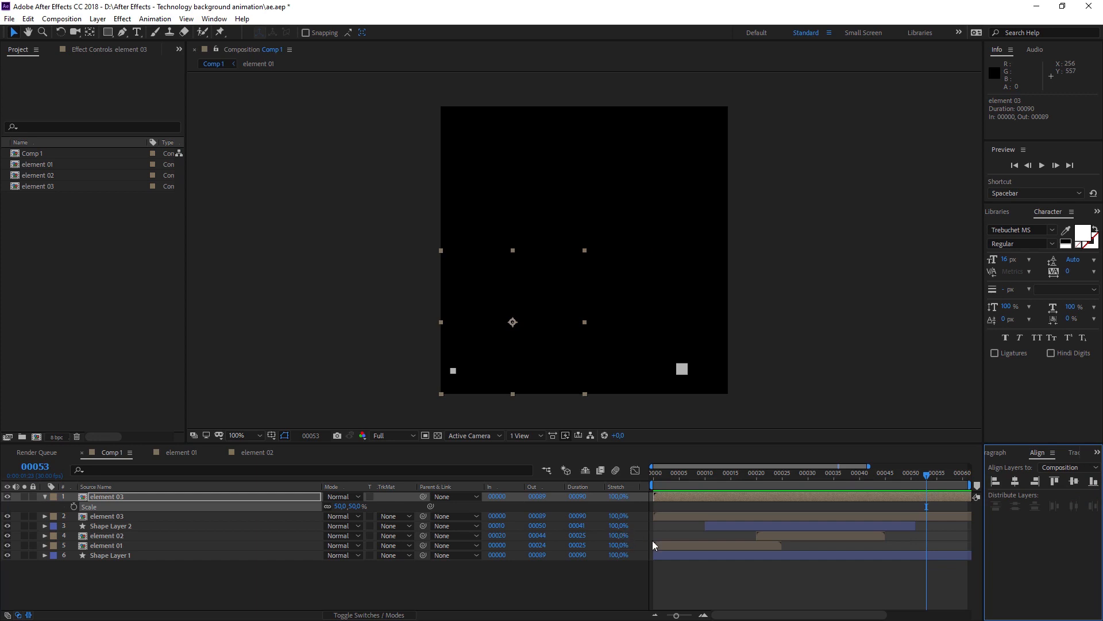
key(space)
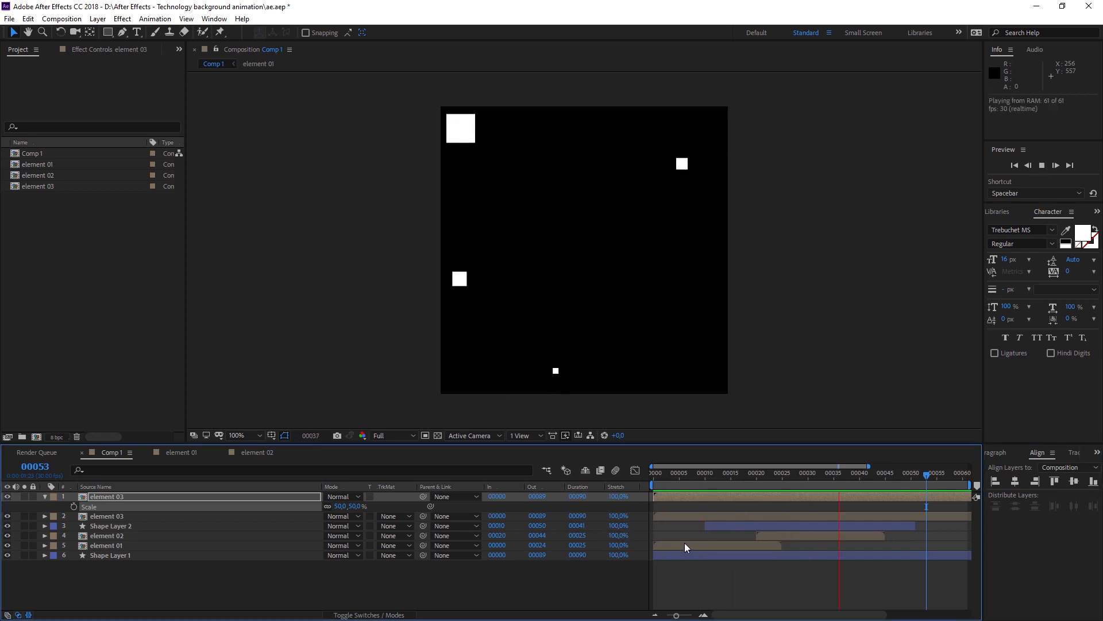
- Create a new composition from Comp 1 and preview it up to about frame 28
click(40, 155)
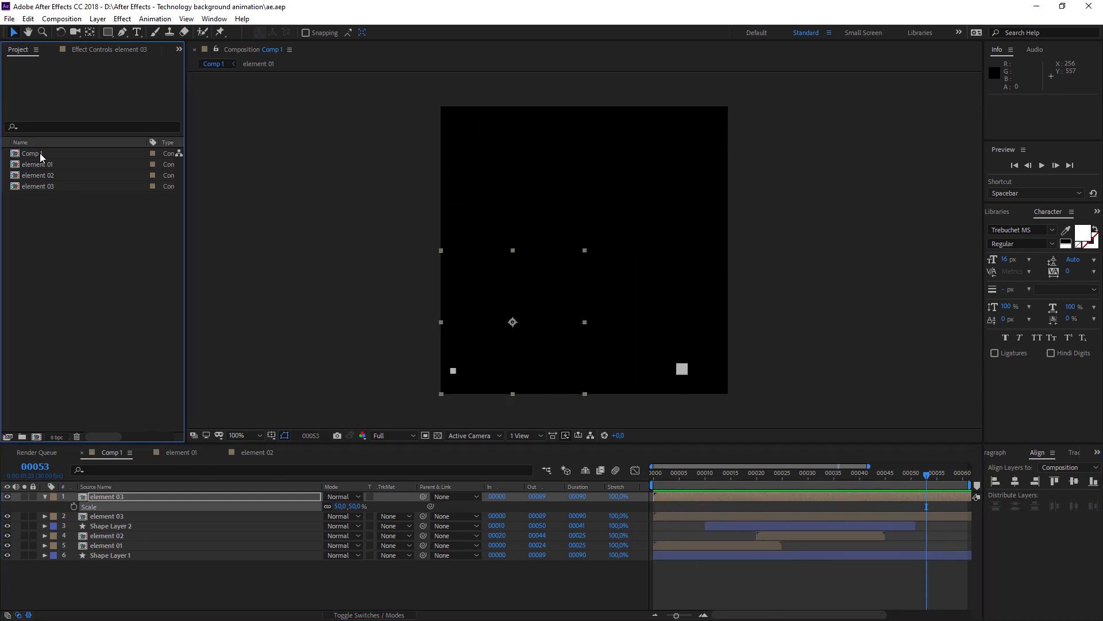
click(39, 156)
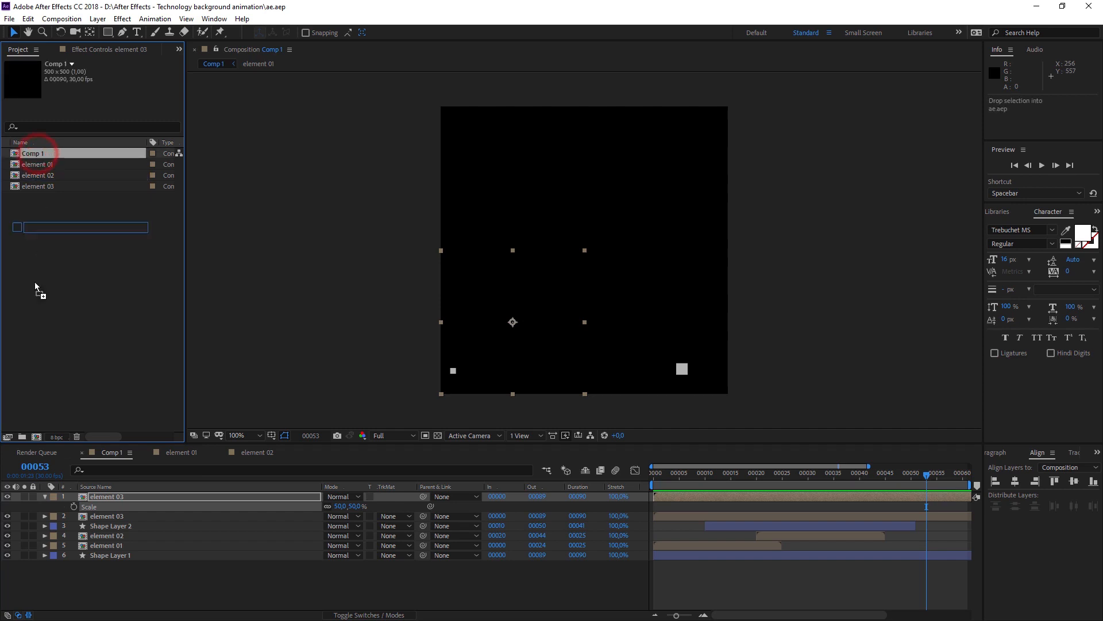
drag(36, 440, 36, 438)
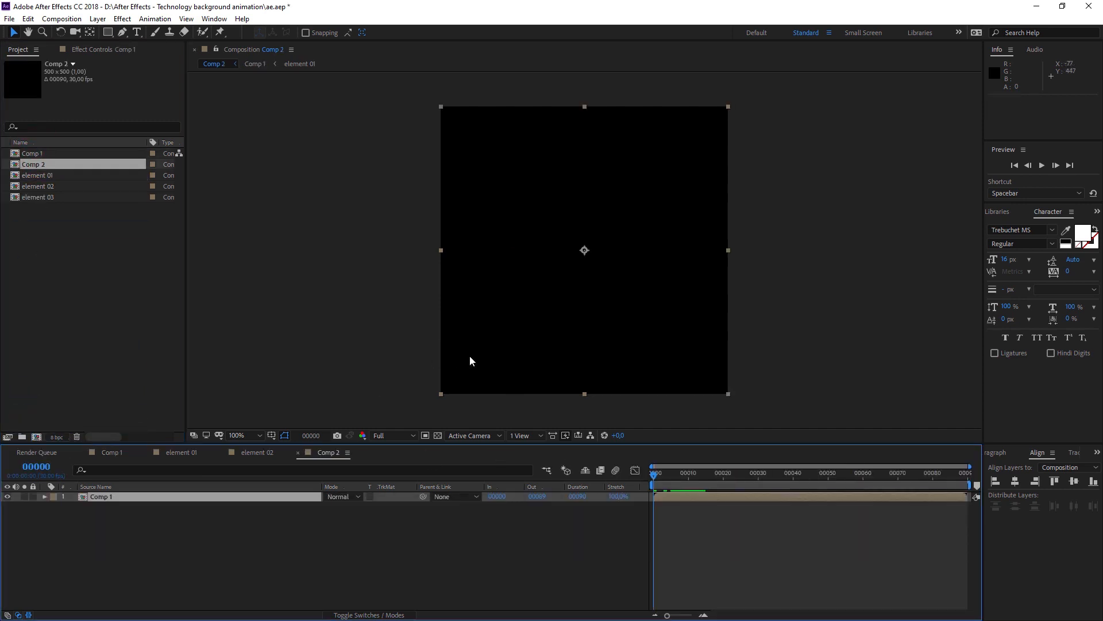
key(space)
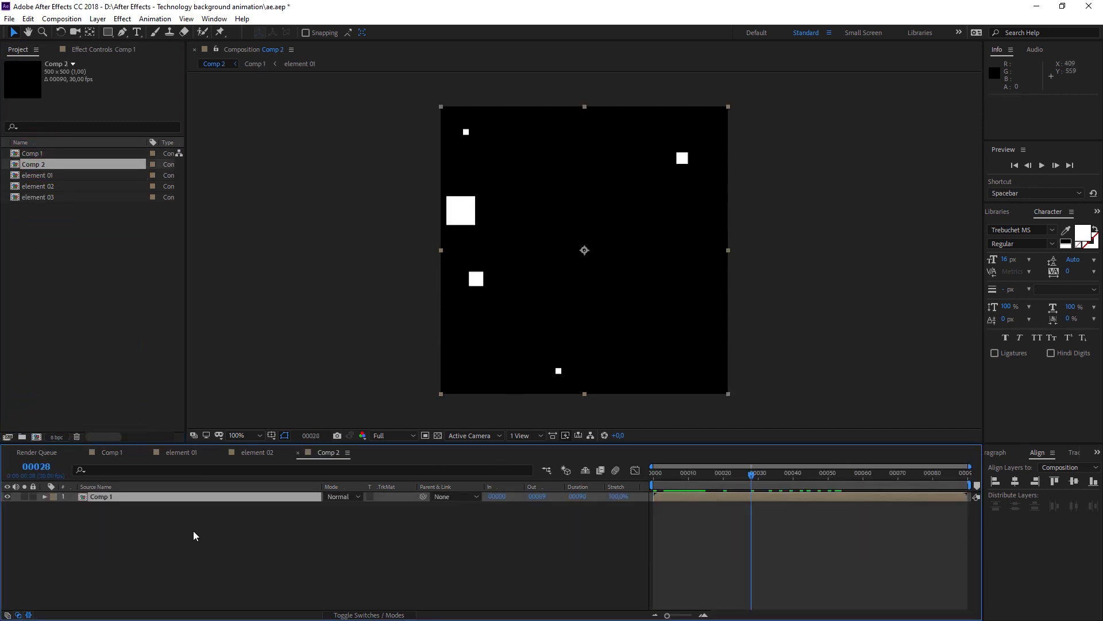
- Set Comp 2's size to 1000 x 1000 px in its composition settings
key(ctrl+k)
click(801, 259)
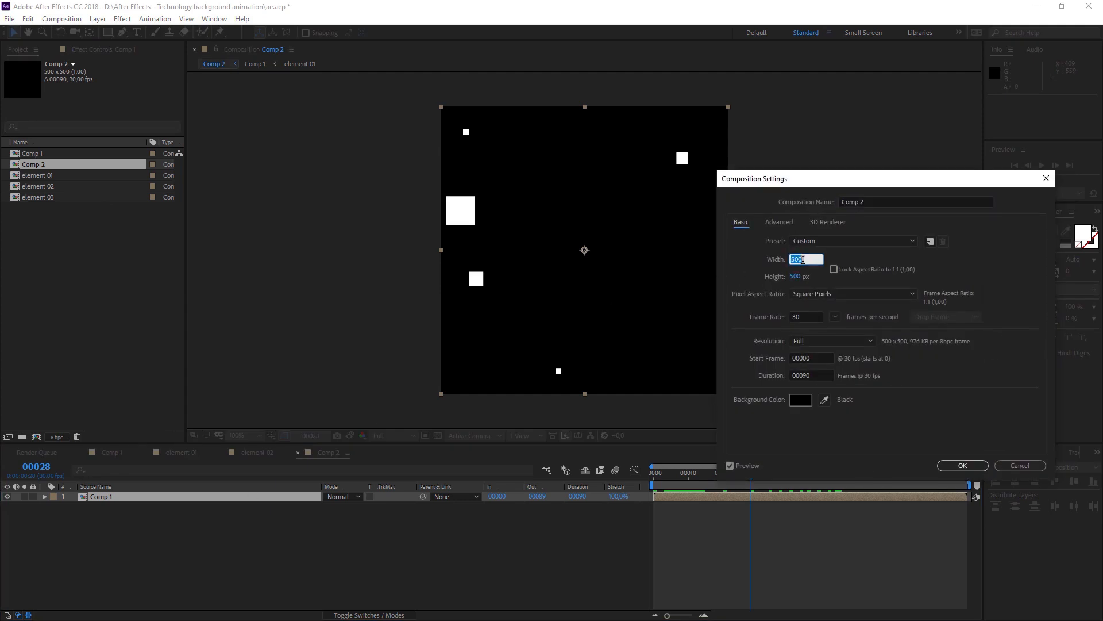
text(1000)
drag(797, 278, 794, 277)
click(796, 277)
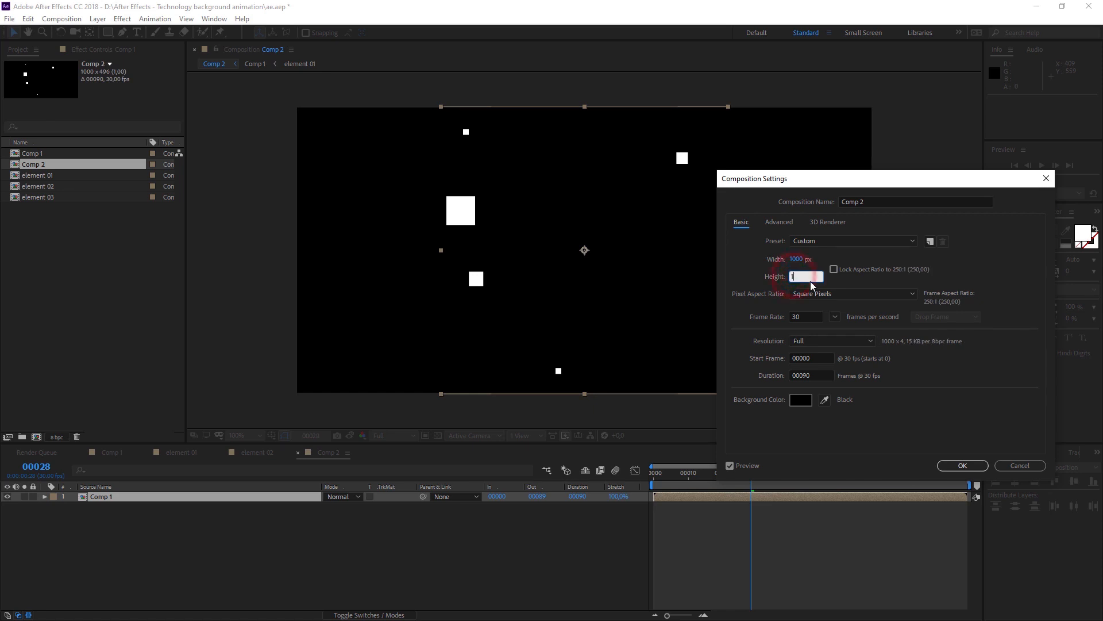
text(1000)
key(Return)
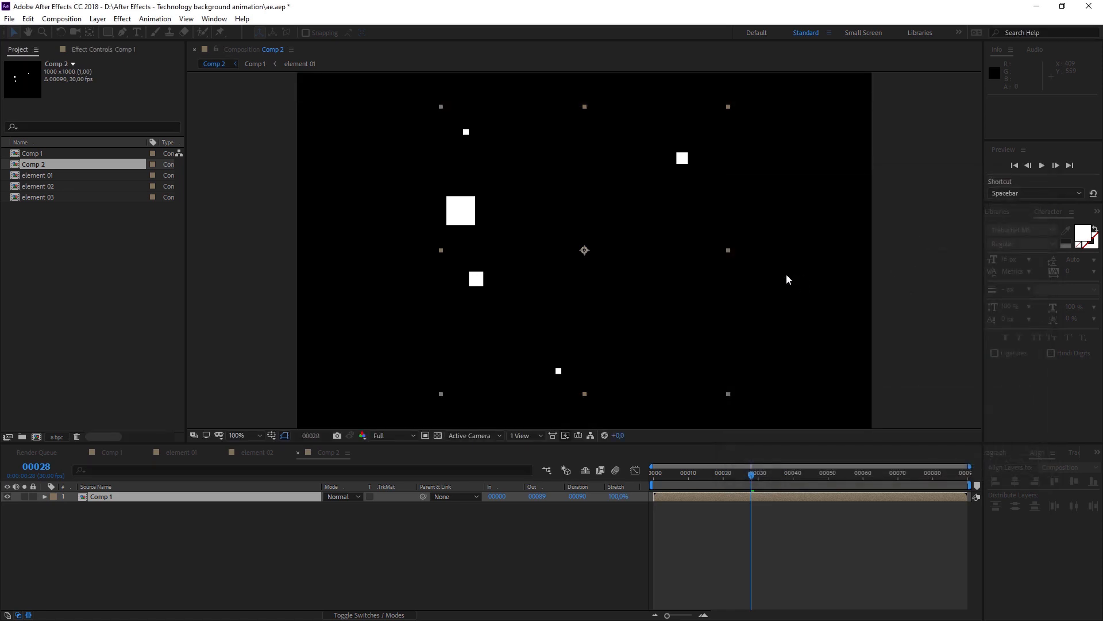
- Align the Comp 1 layer to the top-left corner of Comp 2 and view the composition at 50%
click(579, 223)
click(996, 481)
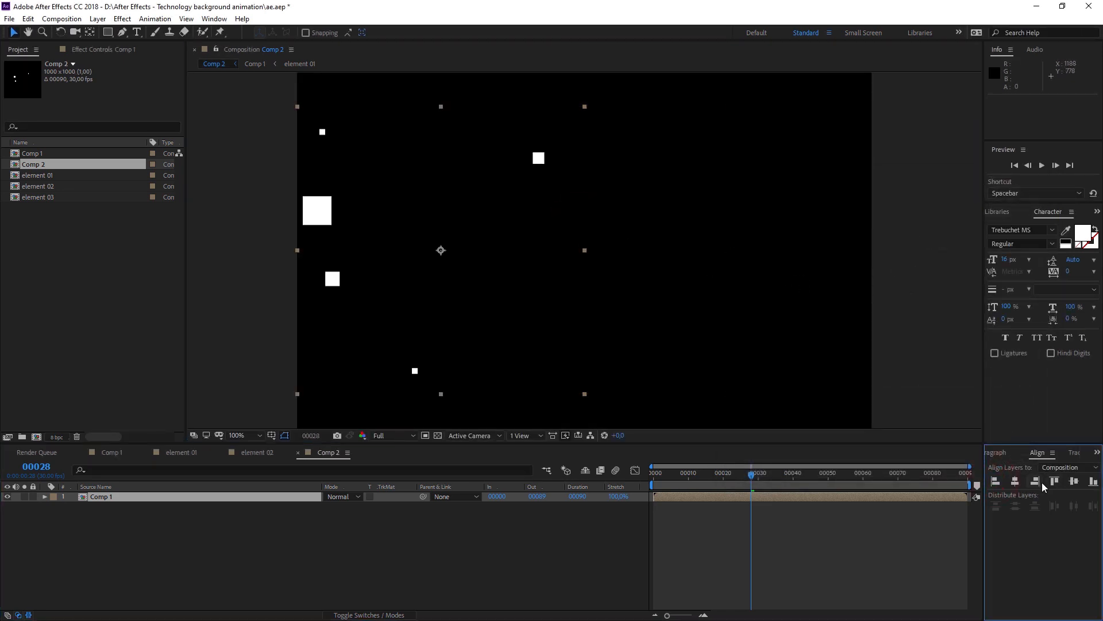
click(1055, 481)
key(comma)
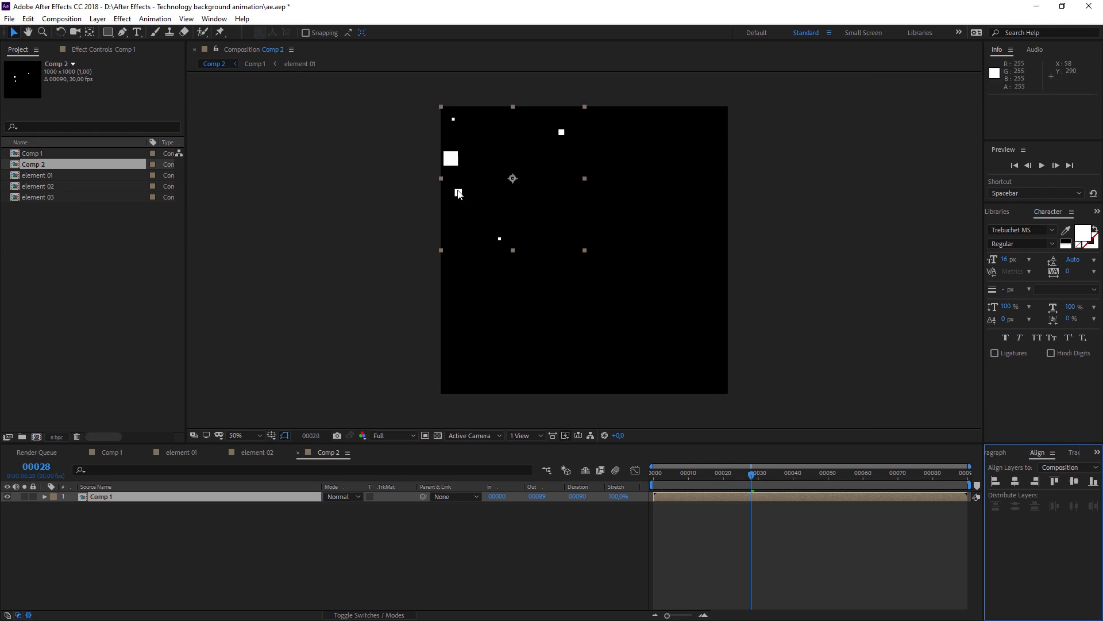
- Duplicate the Comp 1 layer in Comp 2 and flip the copy horizontally
click(512, 177)
key(ctrl+d)
right_click(538, 152)
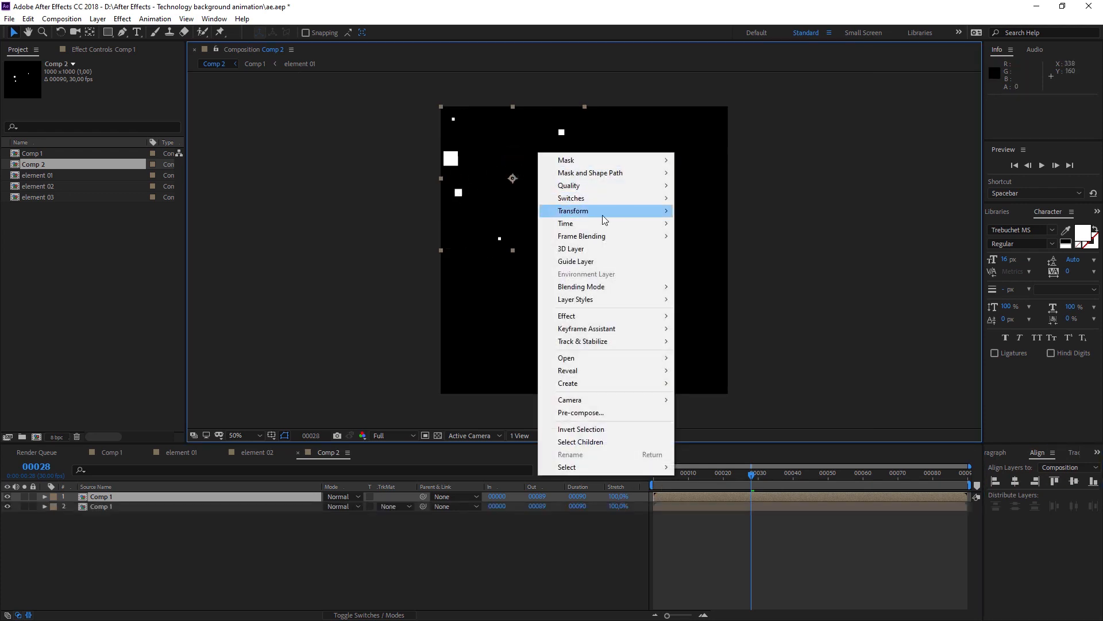
mouse_move(602, 213)
click(771, 309)
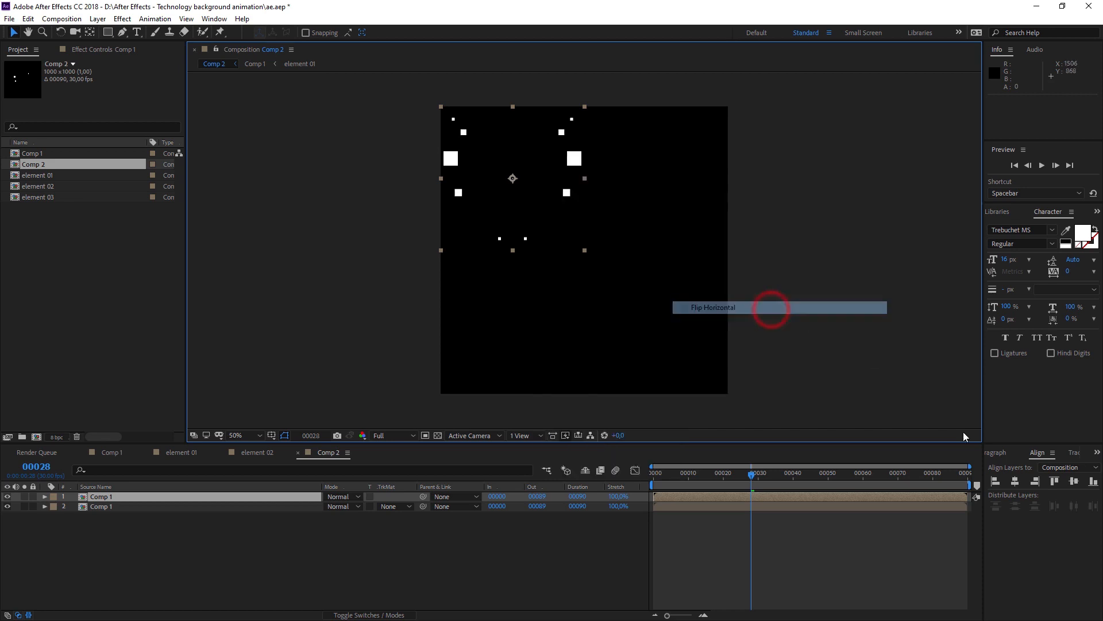
- Align the flipped Comp 1 copy to Comp 2's right edge and add a vertically flipped duplicate in the bottom-right corner
click(1035, 481)
click(826, 406)
key(ctrl+d)
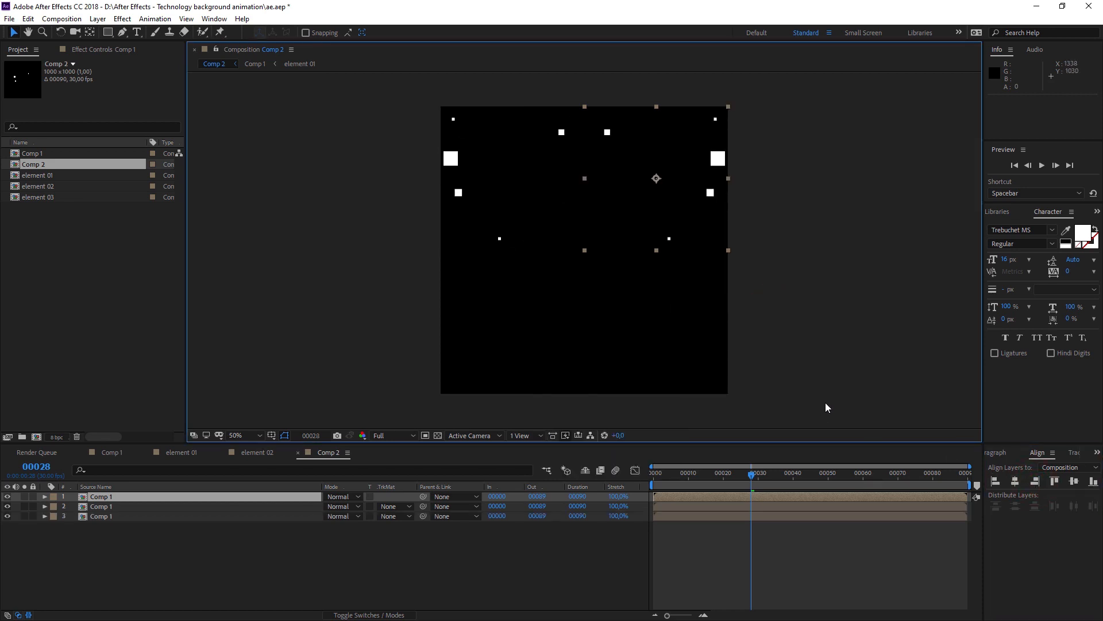
click(1092, 482)
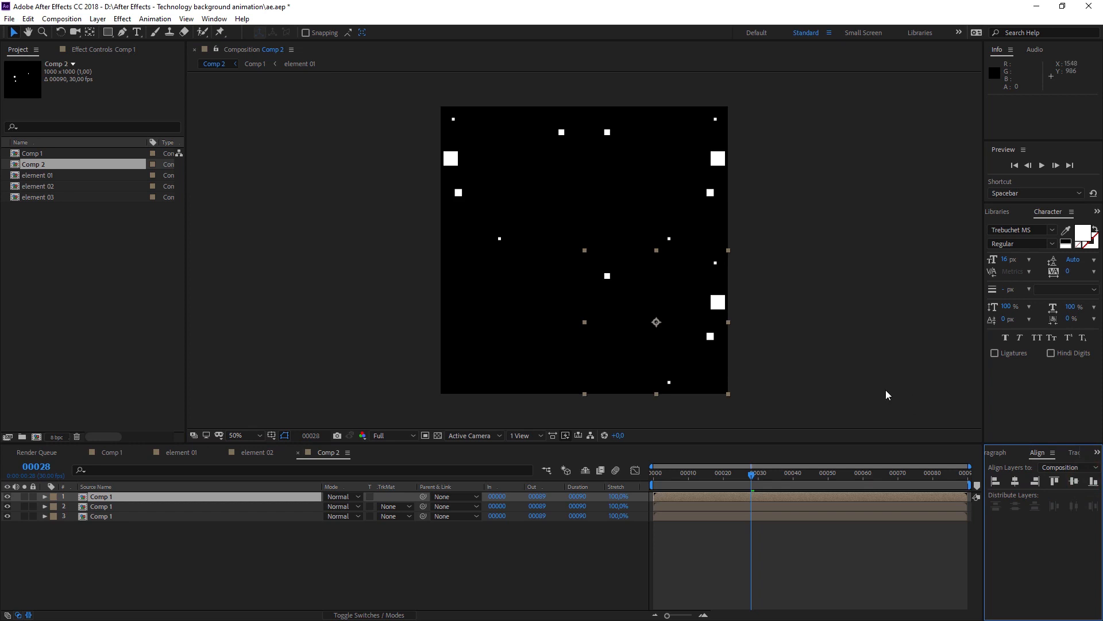
right_click(718, 317)
mouse_move(770, 356)
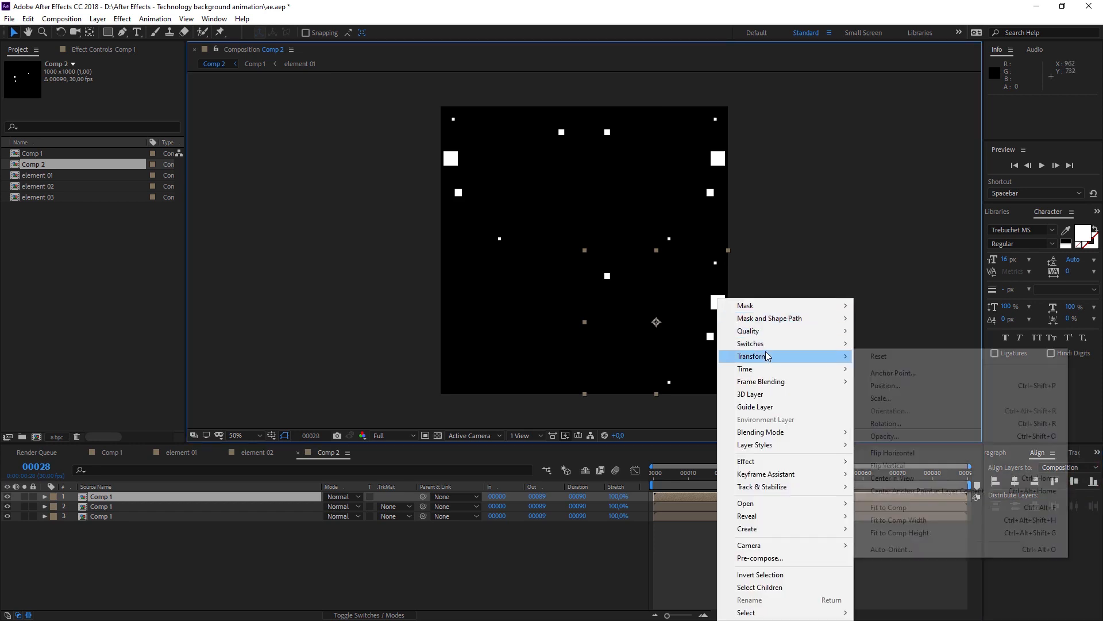
click(928, 469)
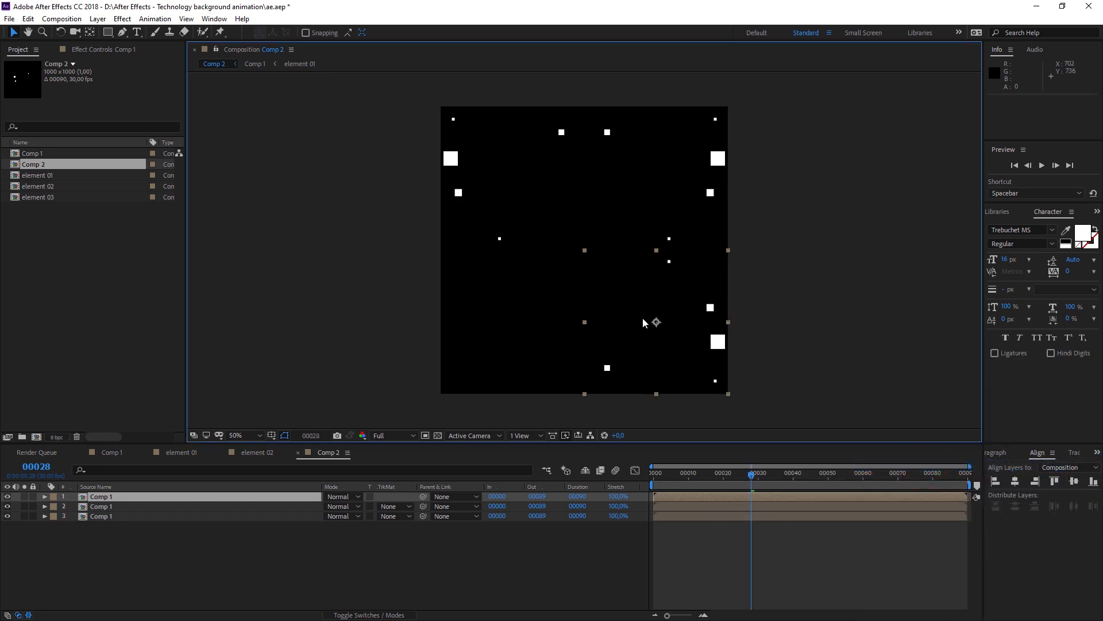
- Duplicate the bottom-right Comp 1 copy, aligned to Comp 2's left edge and flipped horizontally
key(ctrl+d)
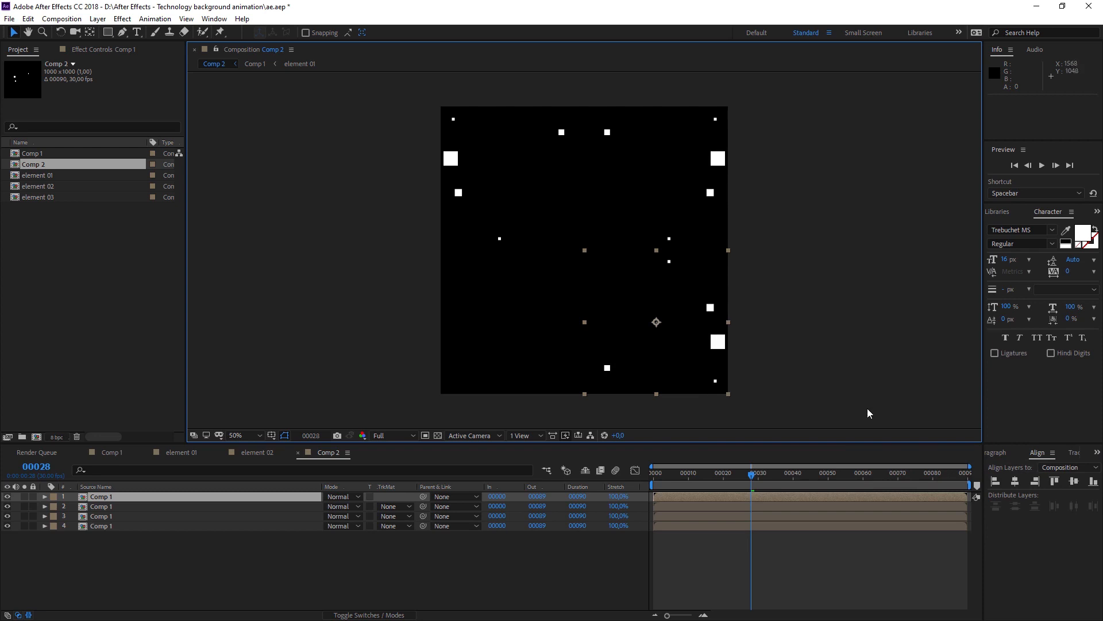
click(991, 482)
right_click(542, 320)
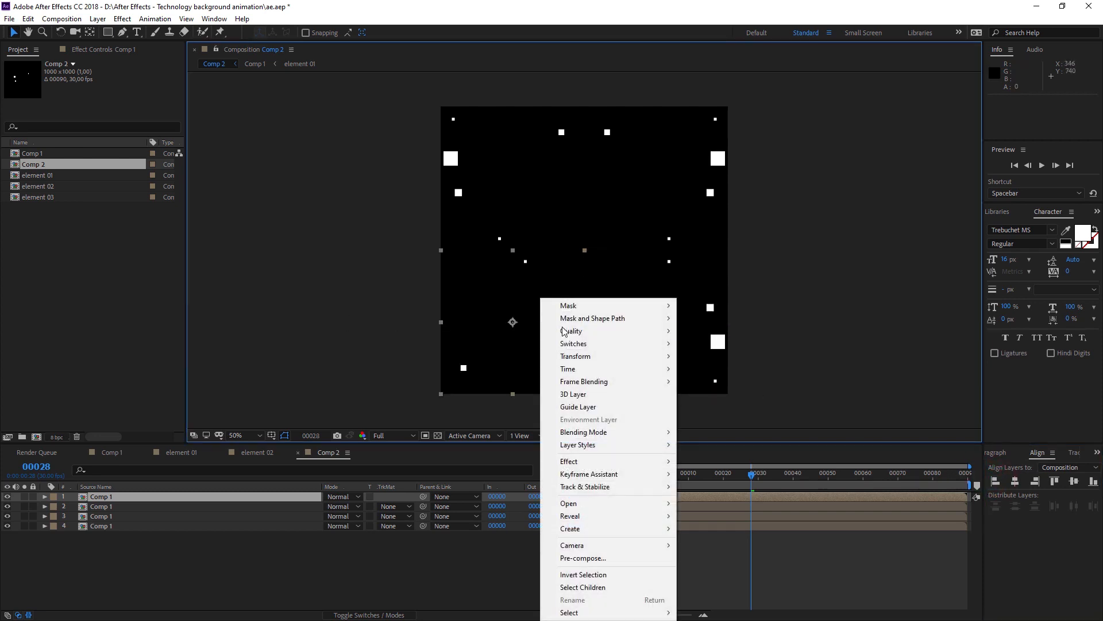
mouse_move(601, 357)
click(762, 452)
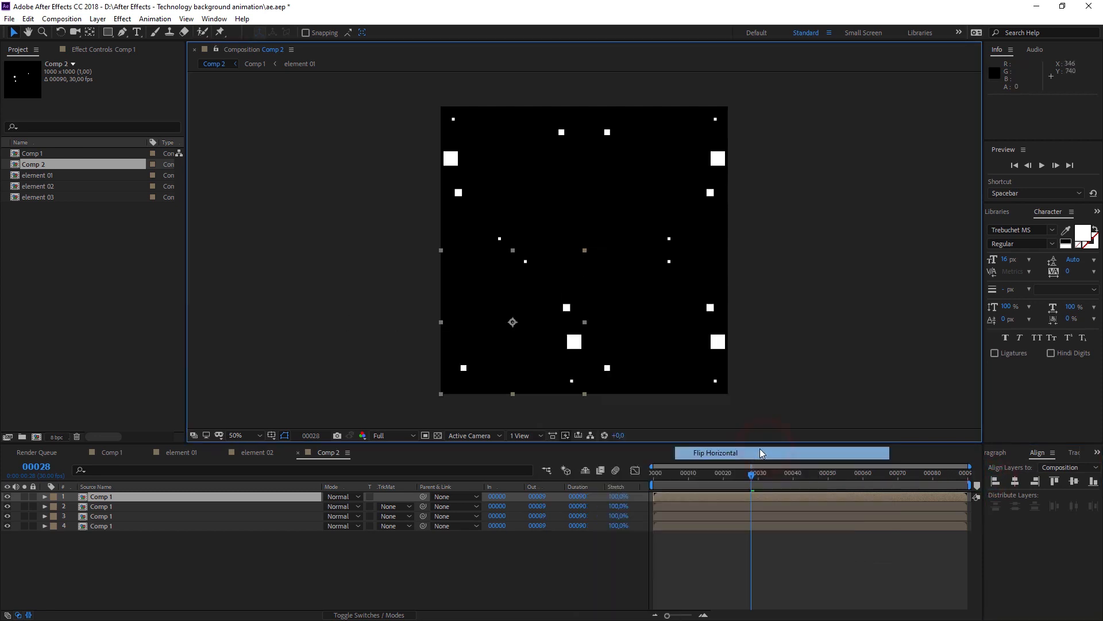
- Move to about frame 18 in Comp 2 and play back the mirrored animation
drag(655, 476, 716, 478)
key(space)
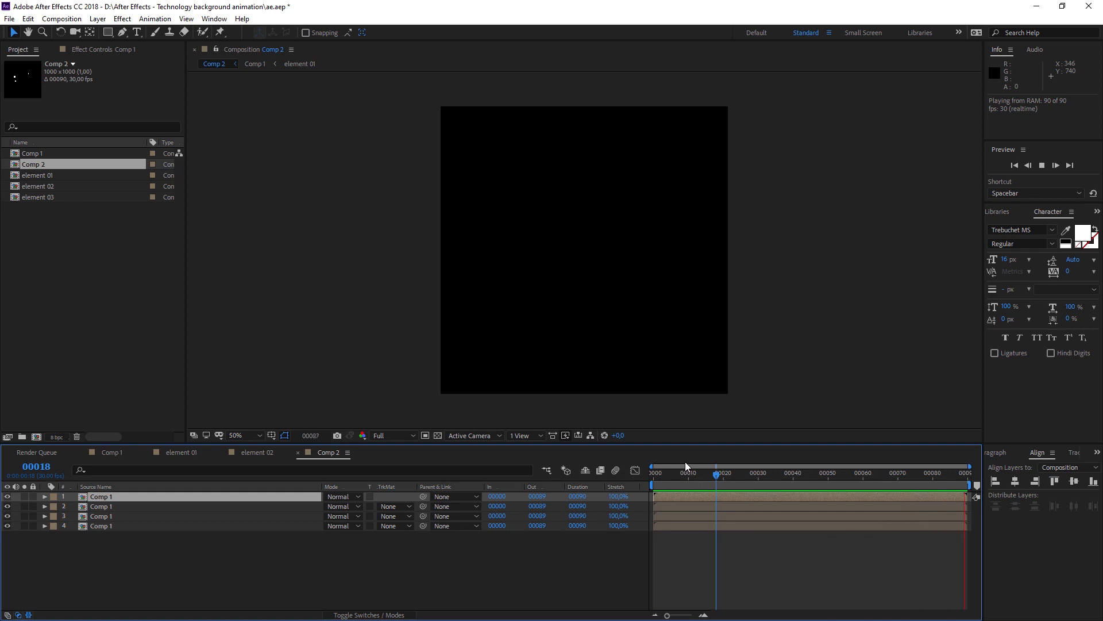
key(space)
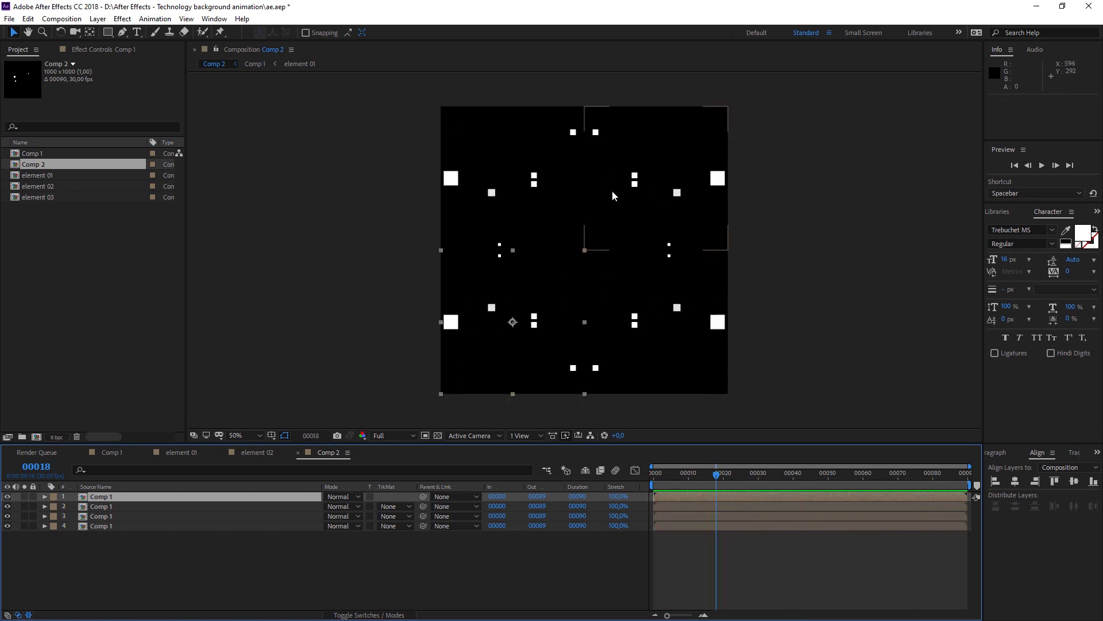
- Create a new composition from Comp 2 and move its current time to frame 40
drag(52, 166, 34, 435)
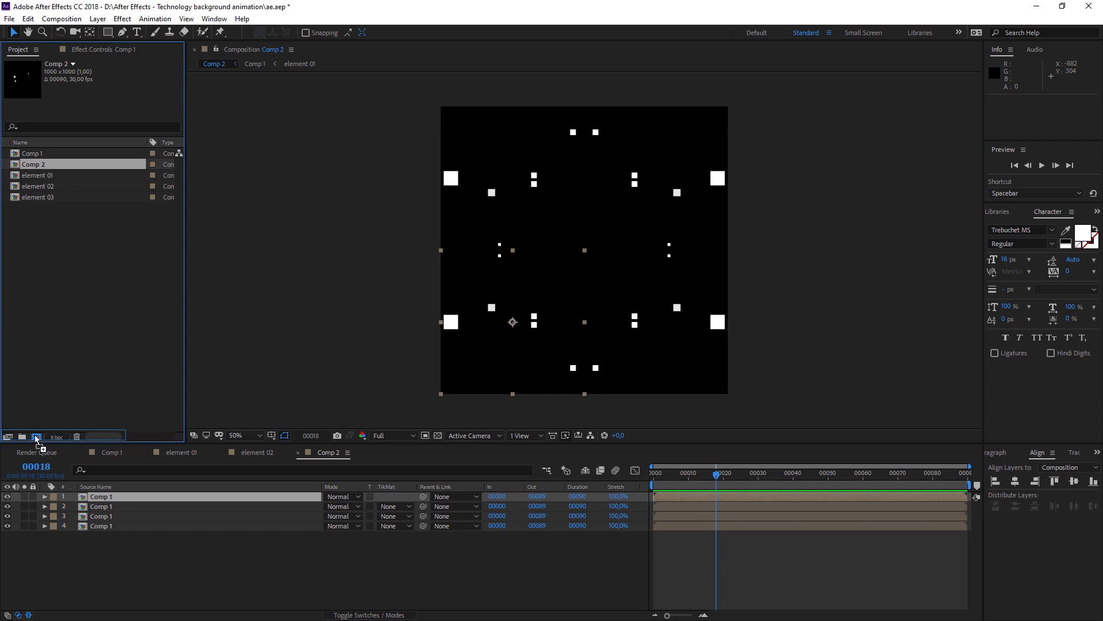
drag(34, 434, 34, 434)
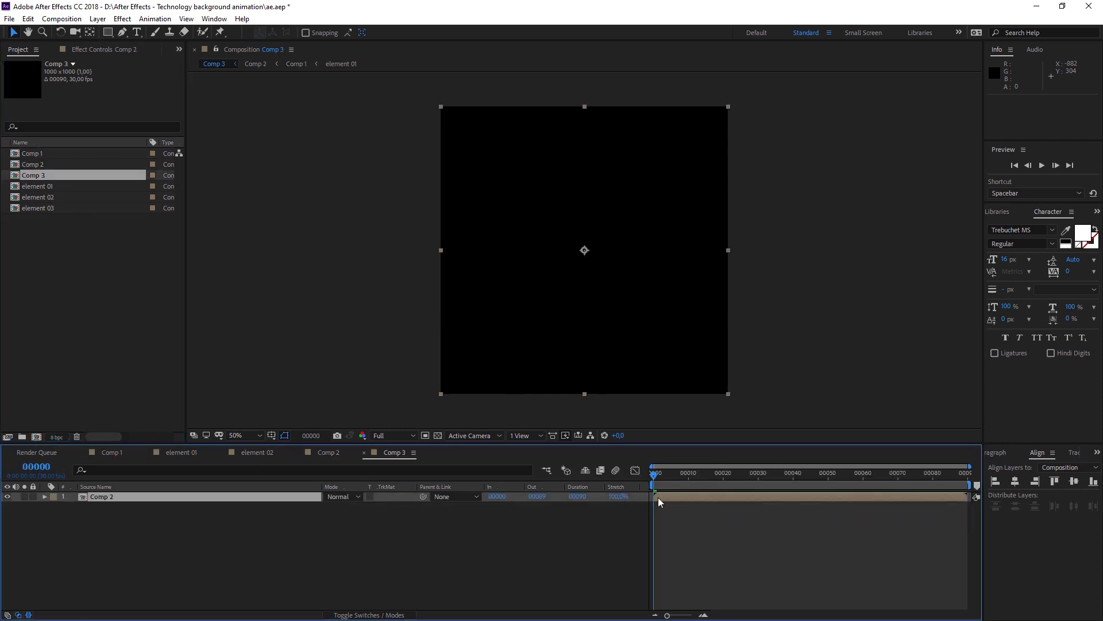
click(725, 473)
drag(784, 485, 792, 485)
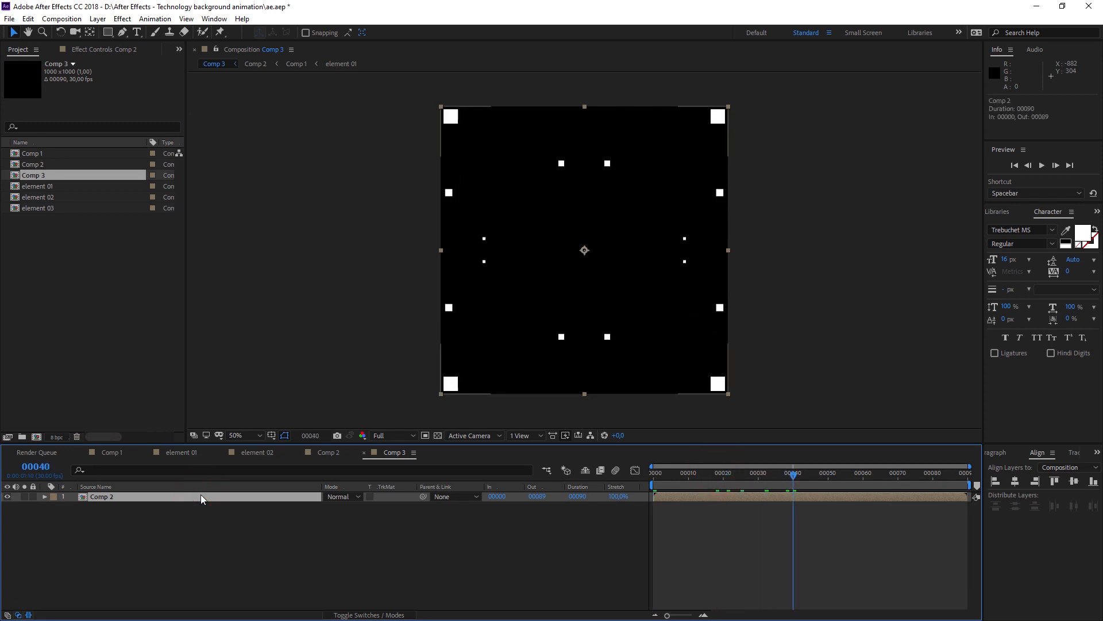
- Duplicate the Comp 2 layer in Comp 3 and scale the copy to 50%
key(s)
key(ctrl+d)
click(361, 506)
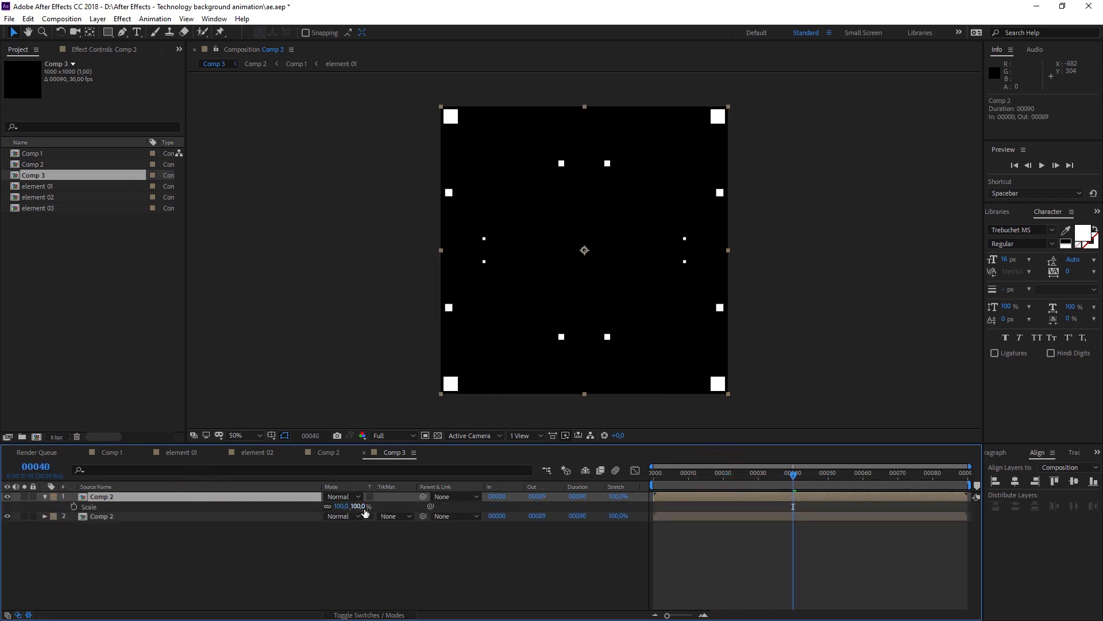
key(Return)
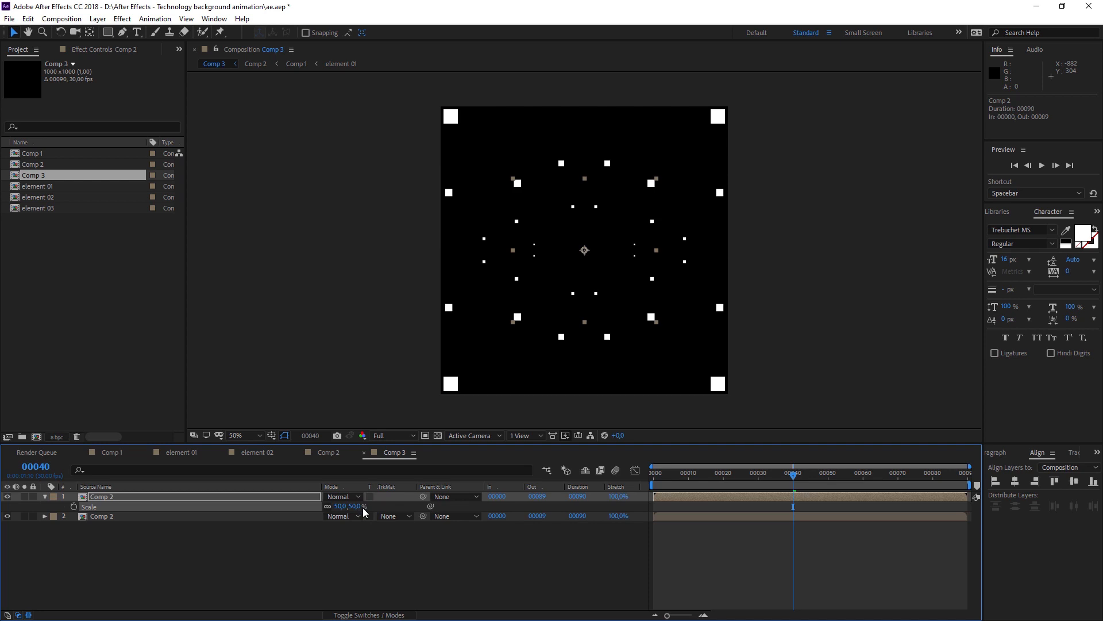
- Set the opacity of the half-size Comp 2 copy to 25%
key(t)
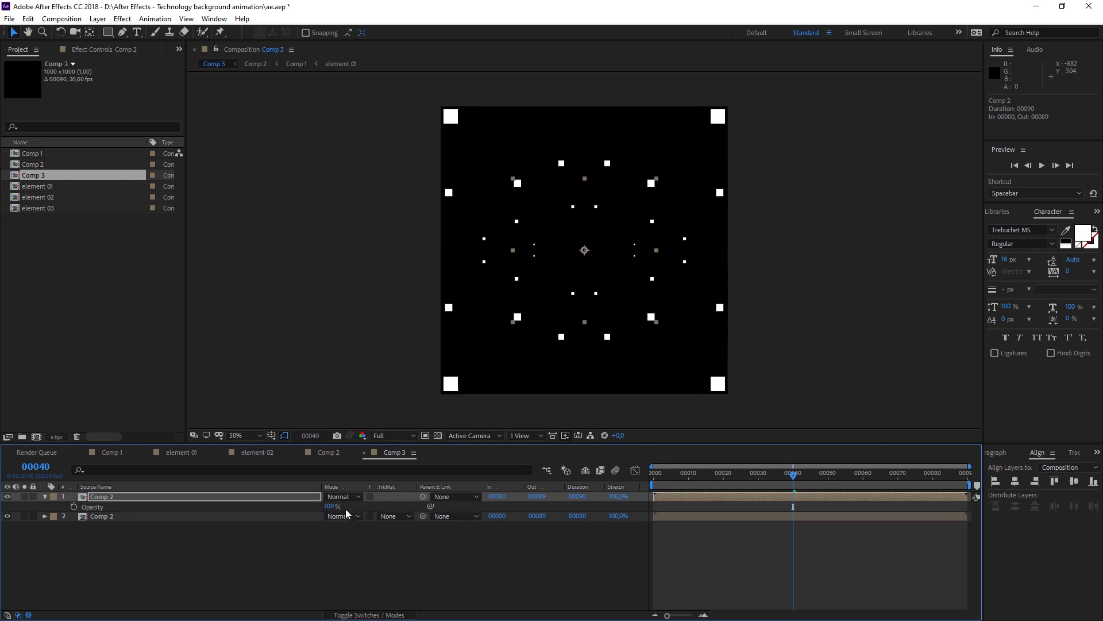
click(333, 506)
text(50)
key(Return)
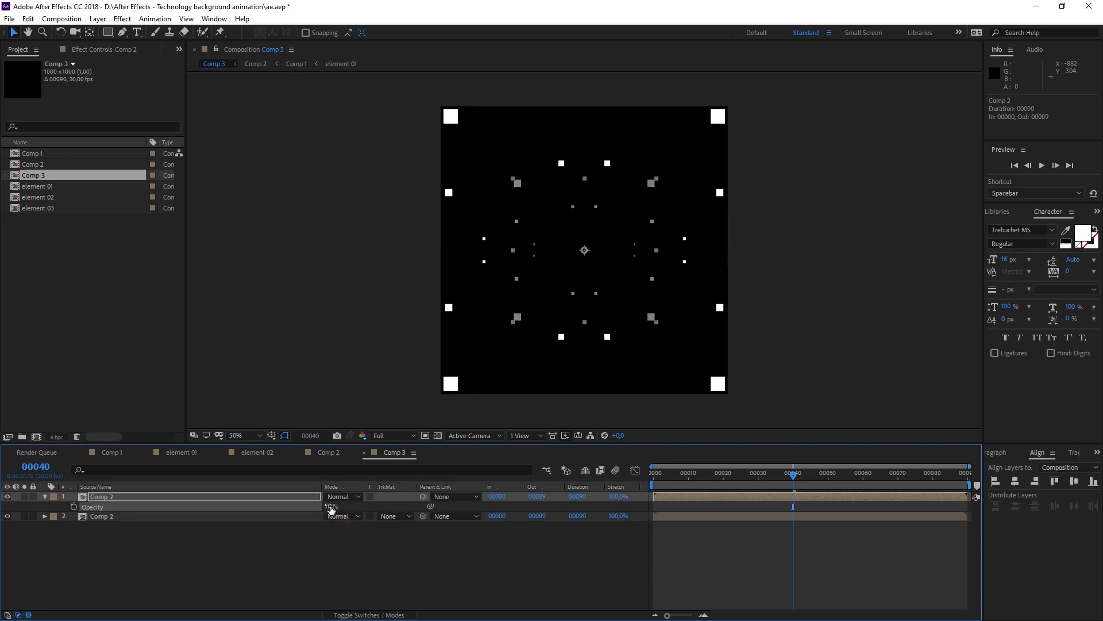
click(331, 506)
text(25)
key(Return)
- Duplicate the half-size Comp 2 layer and rotate the new copy 90 degrees
click(158, 497)
key(ctrl+d)
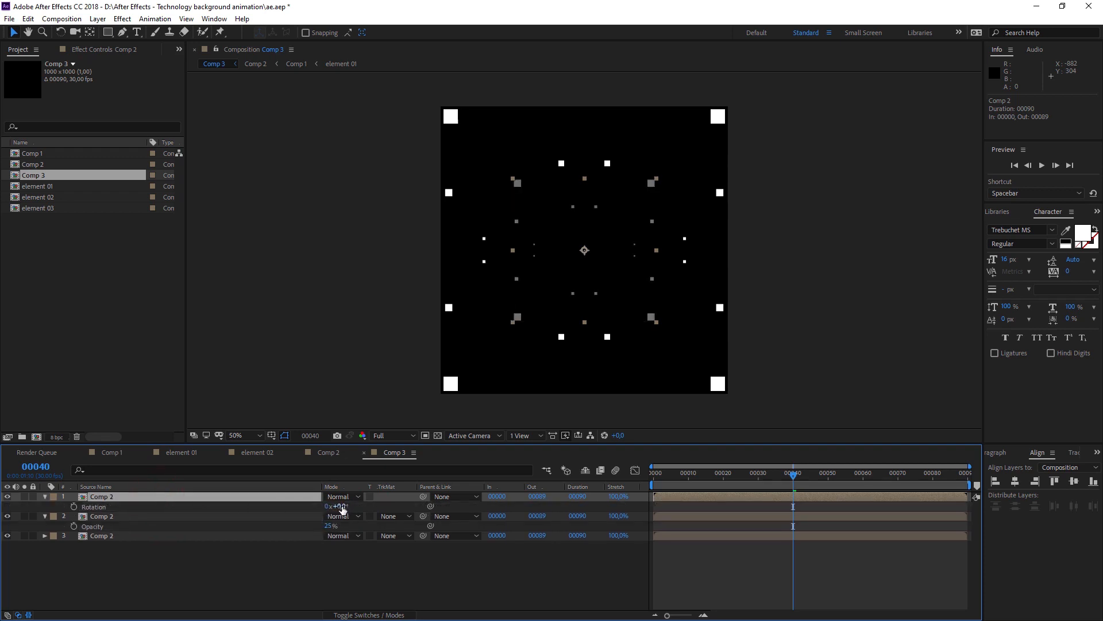
click(341, 506)
text(90)
key(Return)
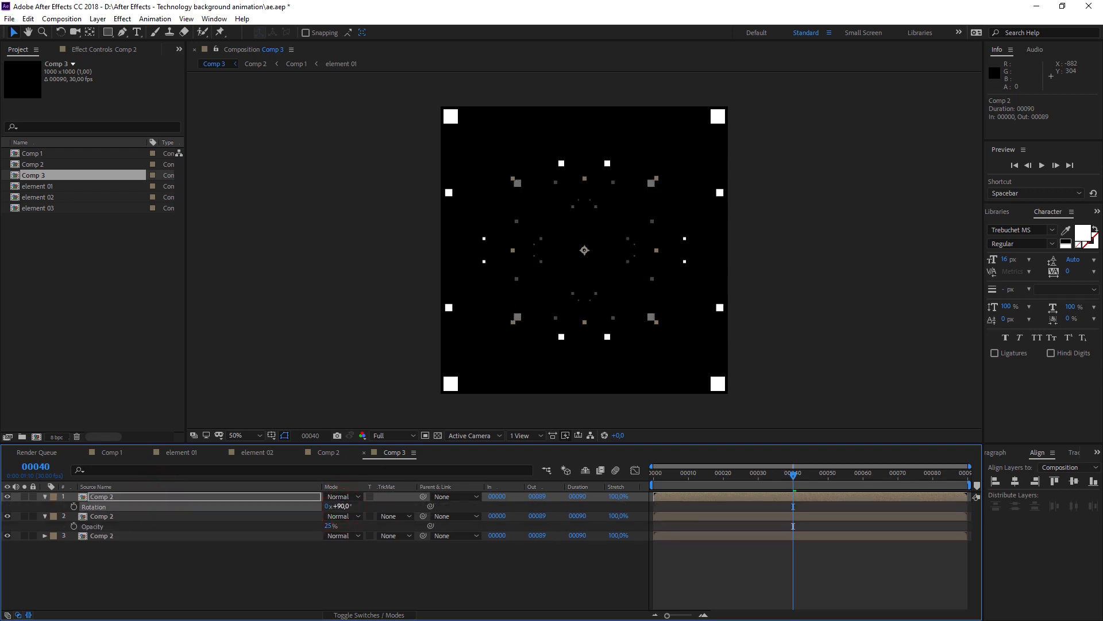
- Scale the rotated Comp 2 copy to 25% and set its opacity to 100%
key(s)
click(354, 507)
text(25)
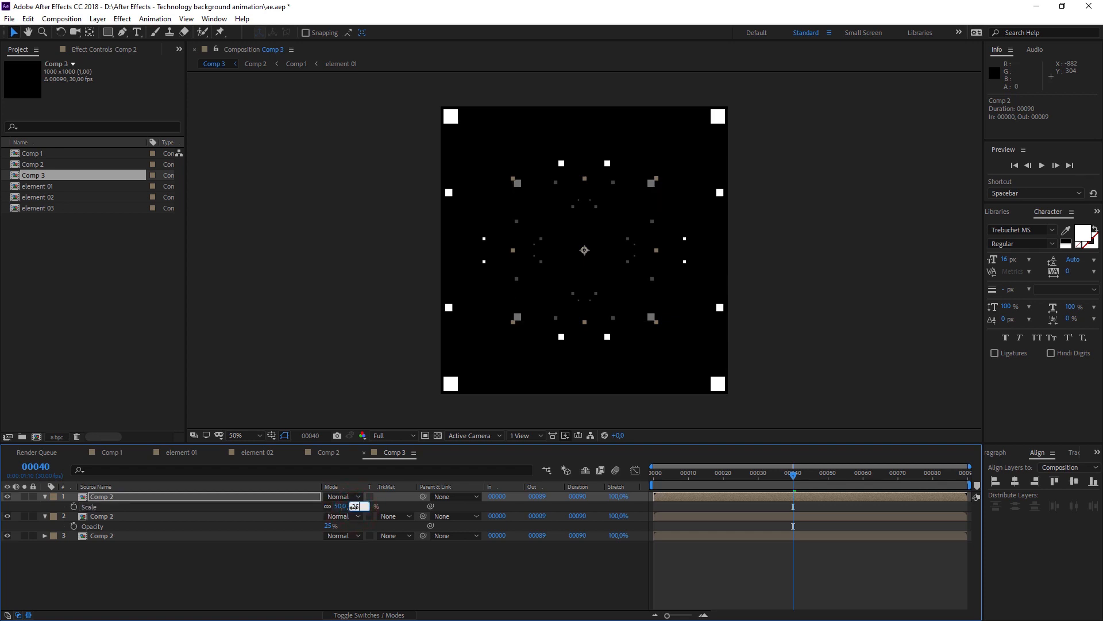
key(Return)
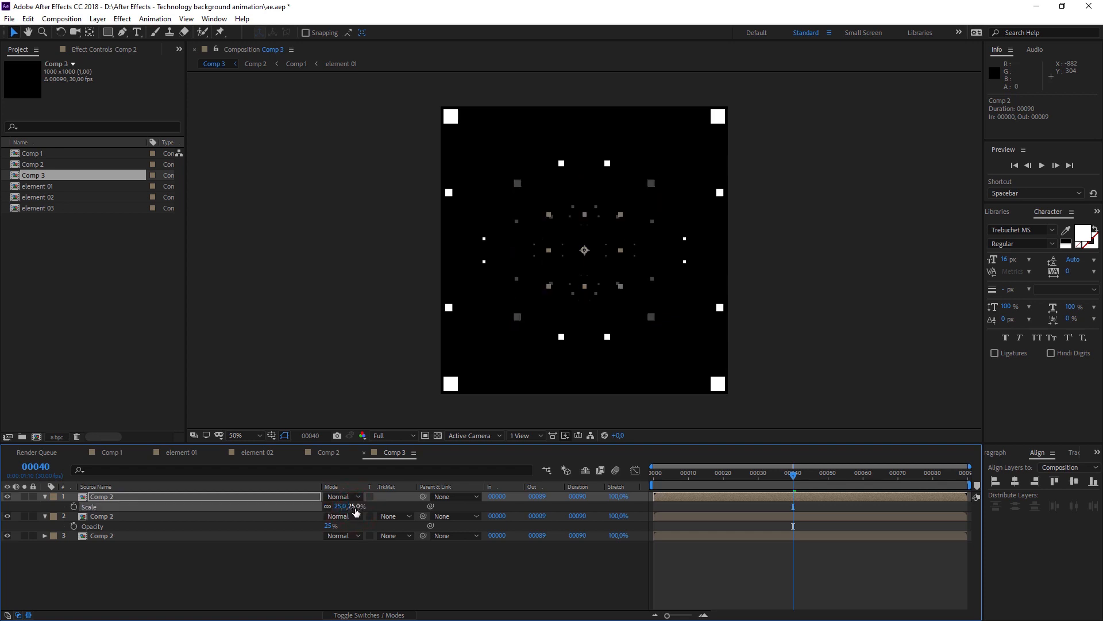
key(t)
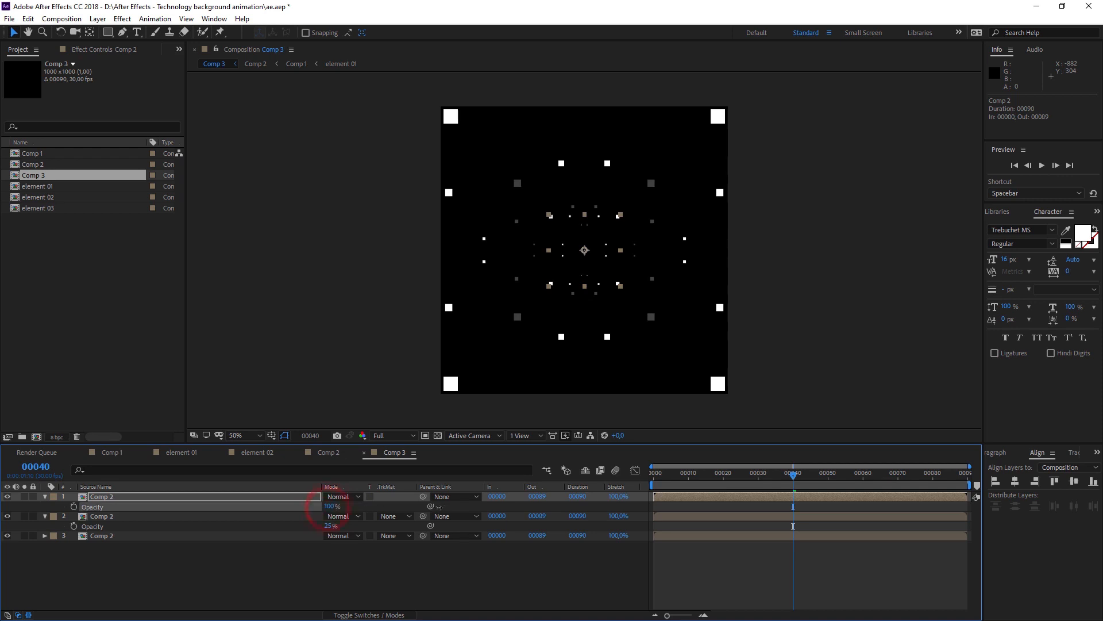
click(440, 591)
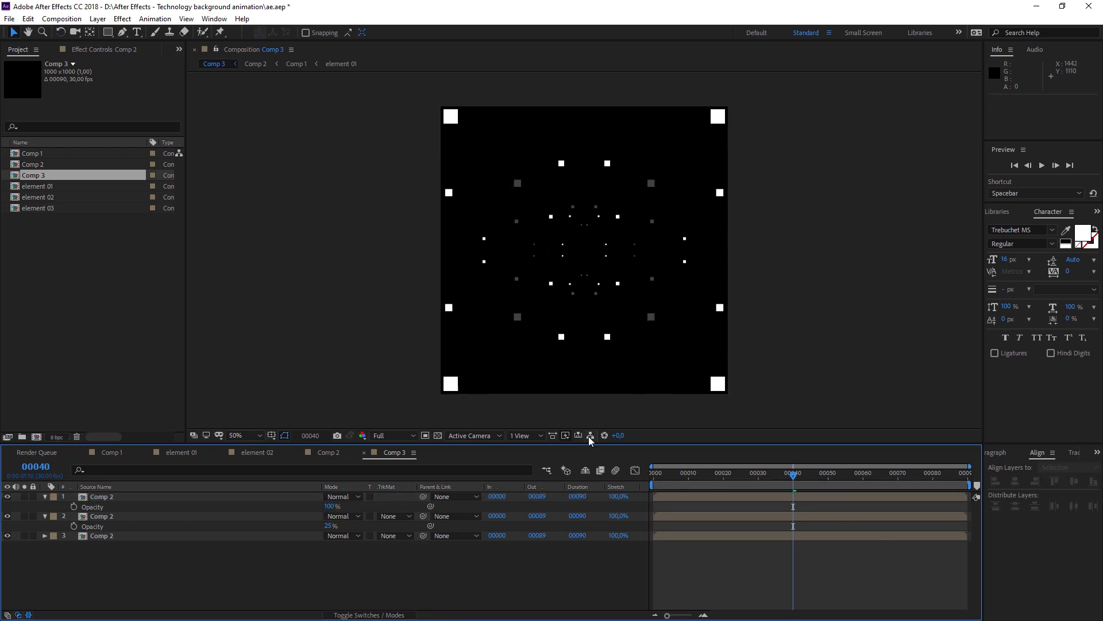
- Set Comp 3's duration to 120 frames and show the full duration in the timeline
key(ctrl+k)
double_click(816, 374)
text(120)
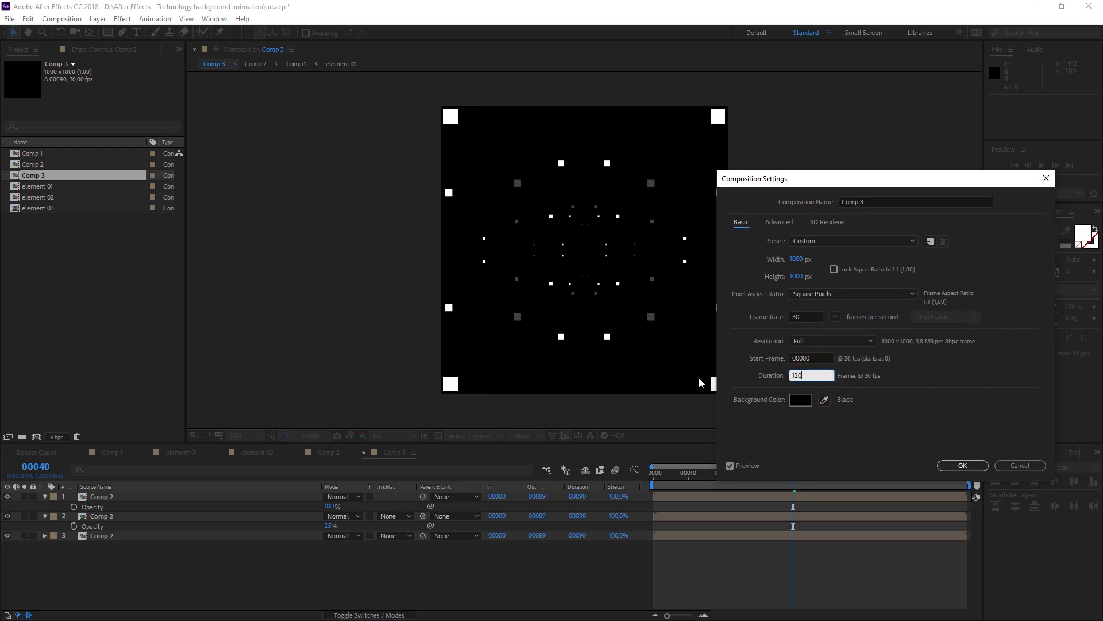
key(Return)
click(666, 615)
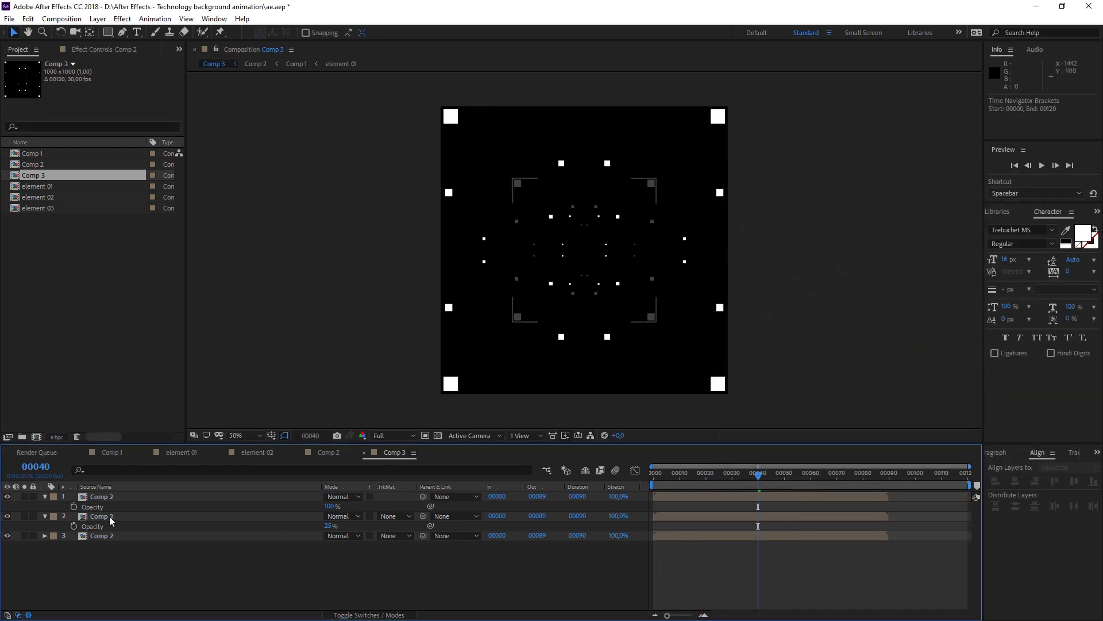
- Rename the topmost Comp 2 layer in Comp 3 as small
click(106, 535)
click(154, 498)
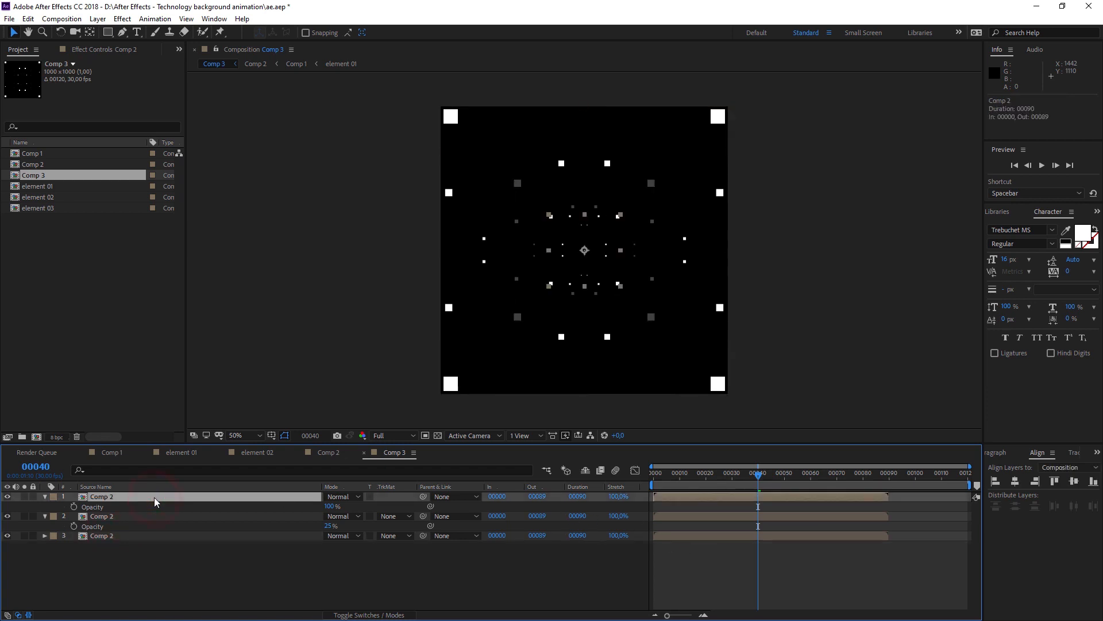
key(Return)
text(smal)
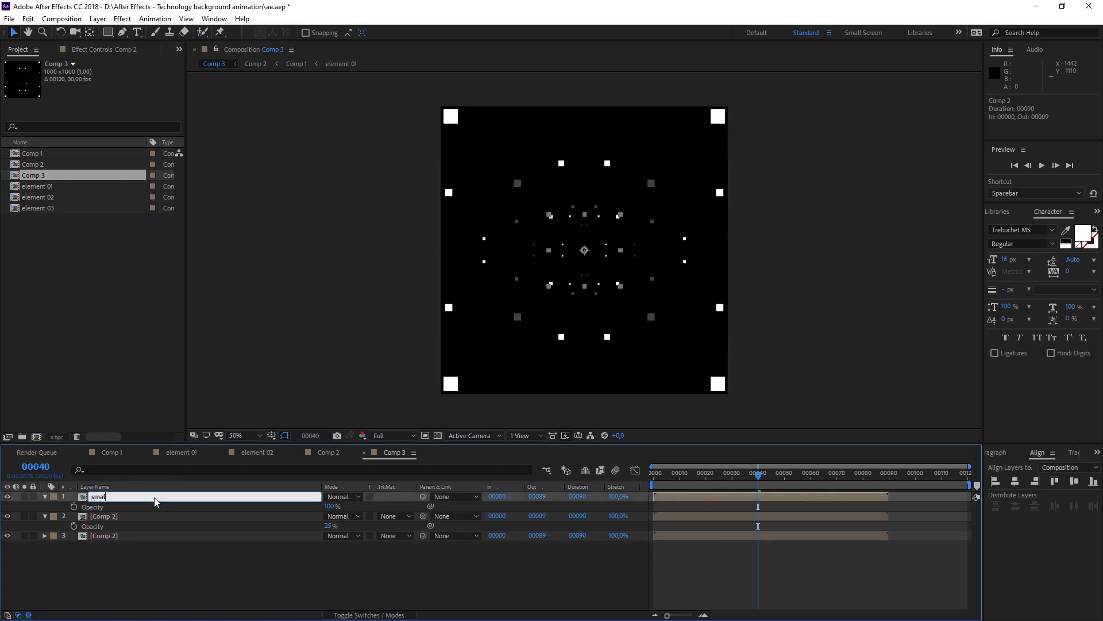
text(l)
key(Return)
- Rename the second Comp 2 layer as middle and the third as big
click(152, 515)
key(Return)
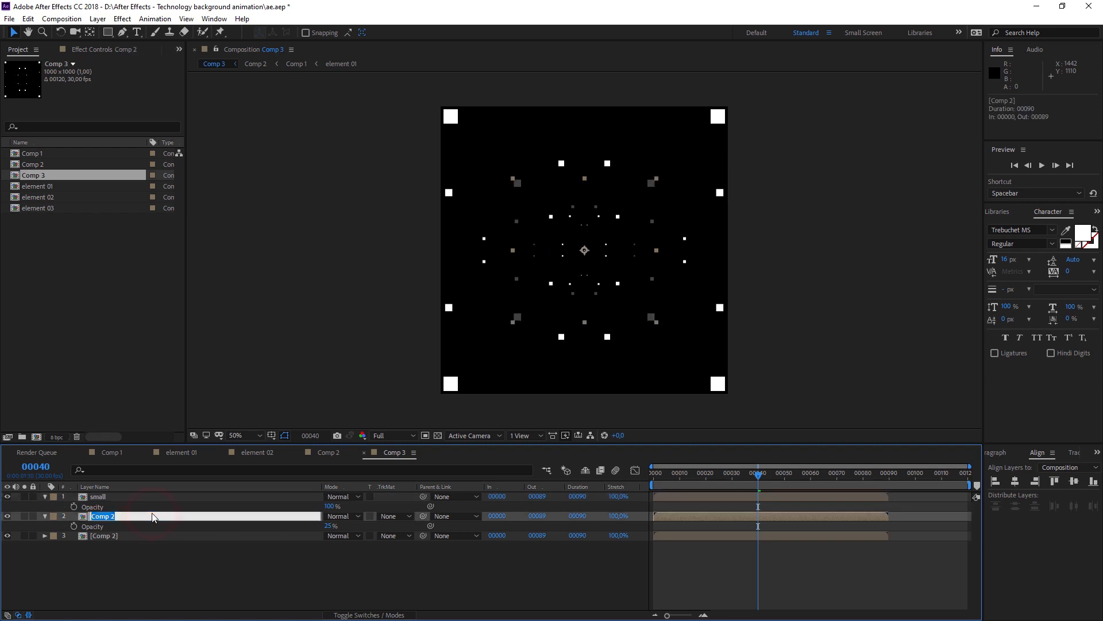
text(middle)
key(Return)
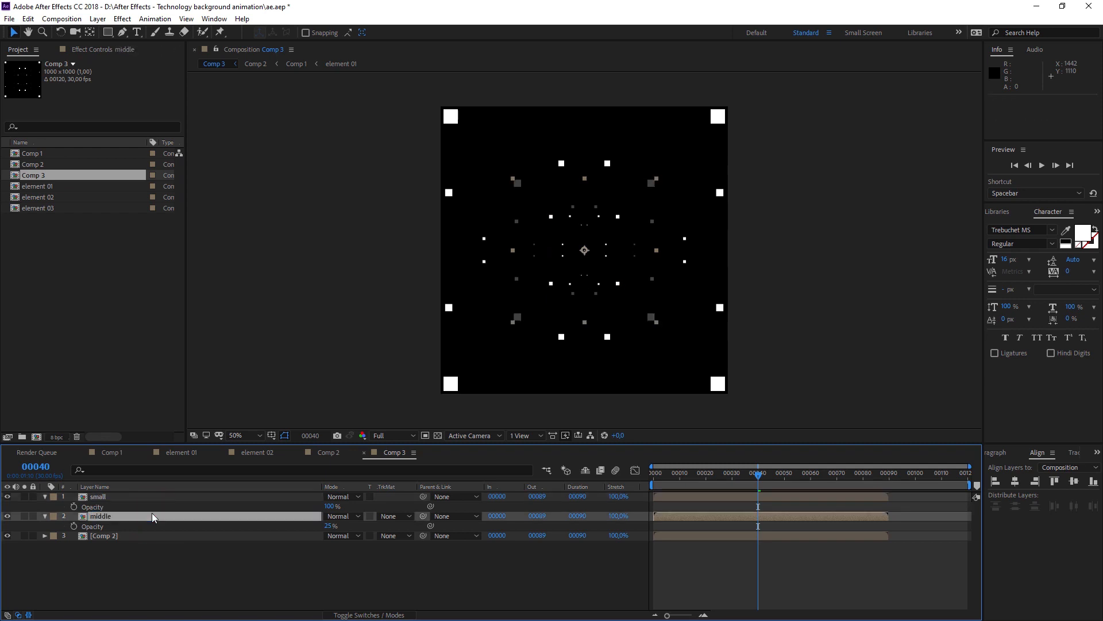
click(126, 536)
key(Return)
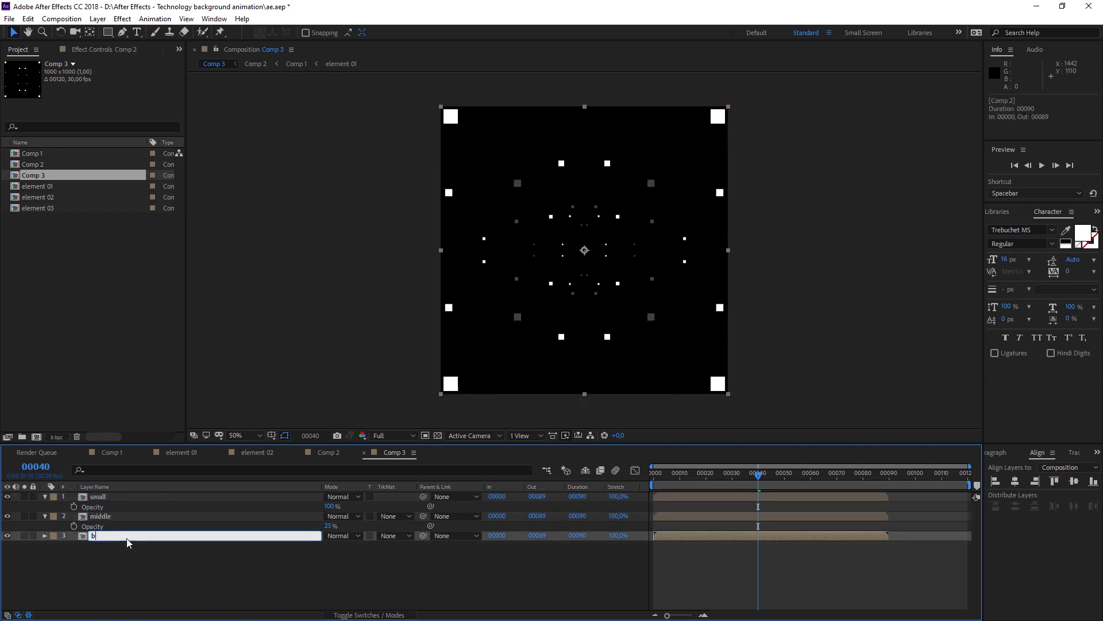
key(Return)
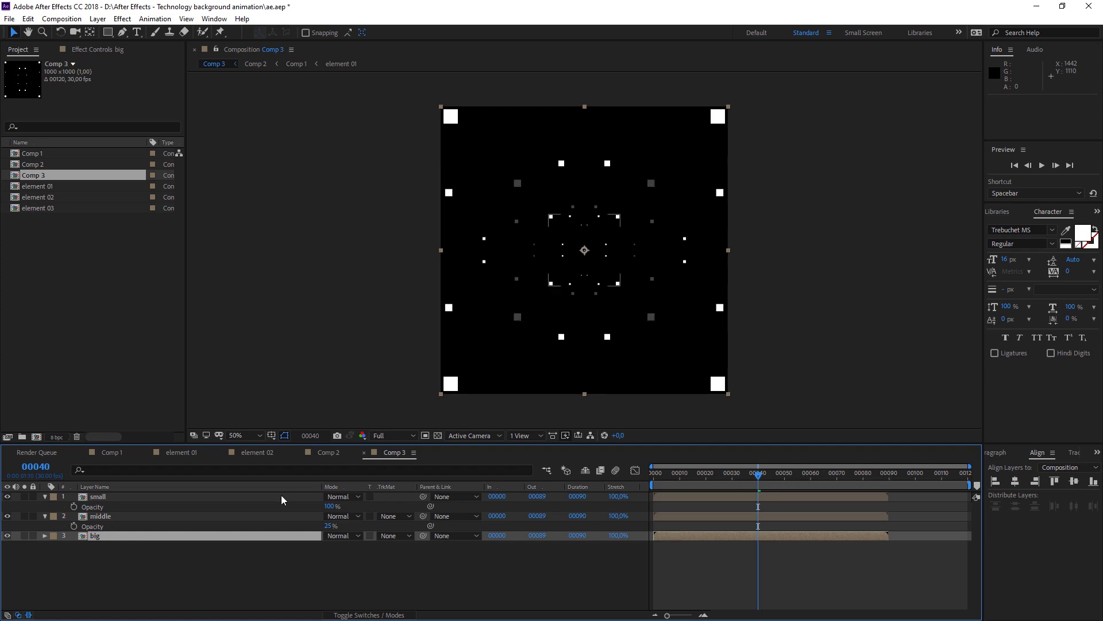
- Move the big layer above the middle layer in Comp 3's layer order
click(105, 496)
click(109, 534)
click(116, 517)
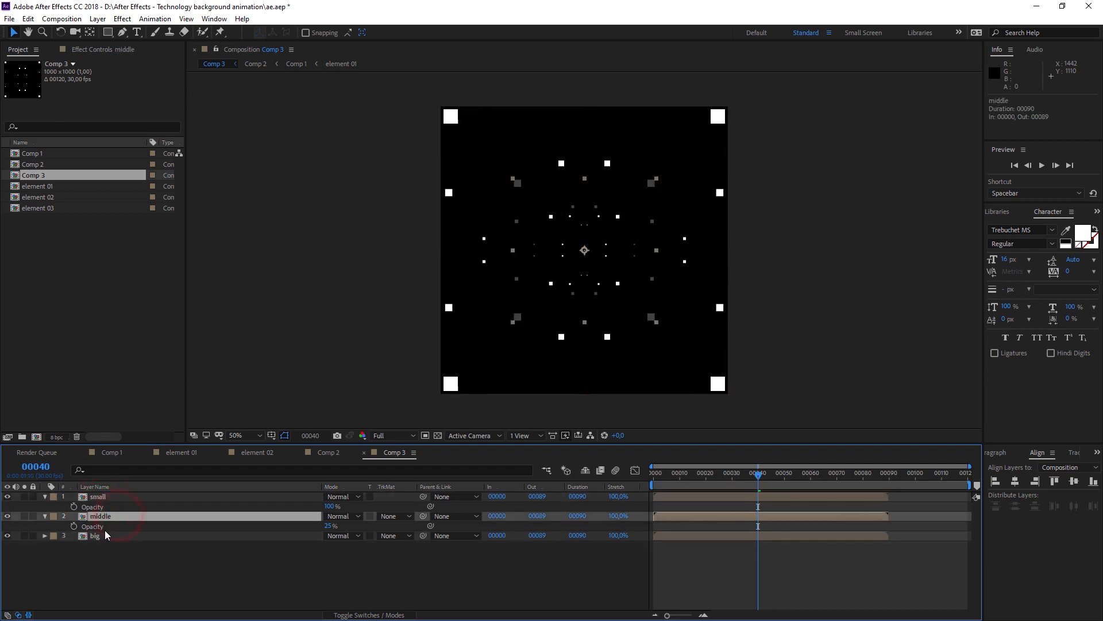
drag(104, 535, 107, 513)
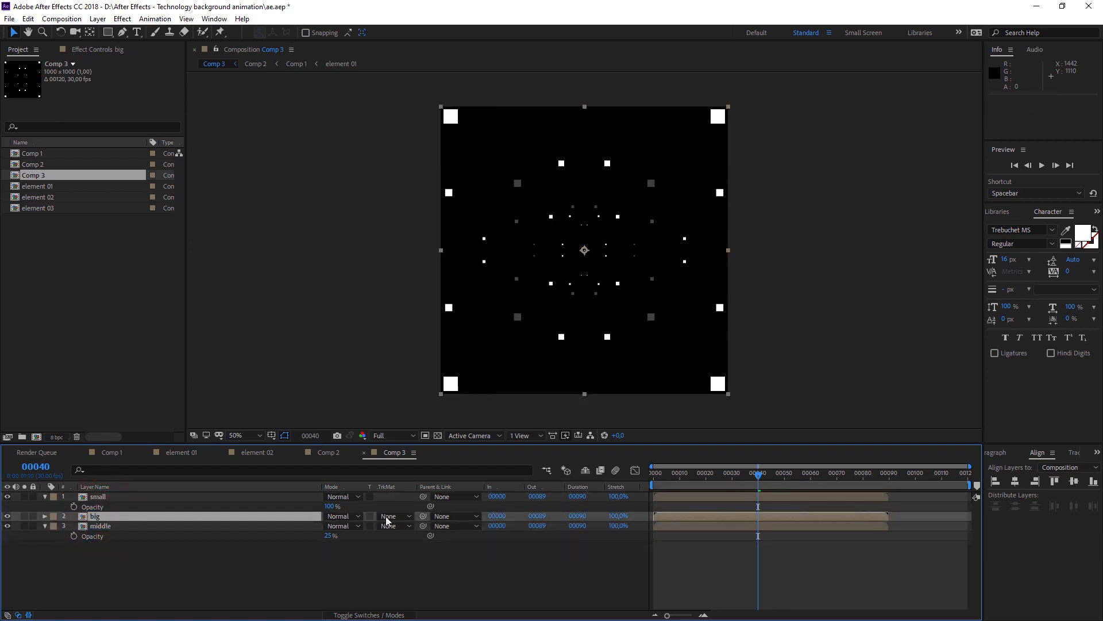
- Shift the middle layer to start at frame 30 and set the big layer's in time to frame 15
drag(687, 527, 770, 529)
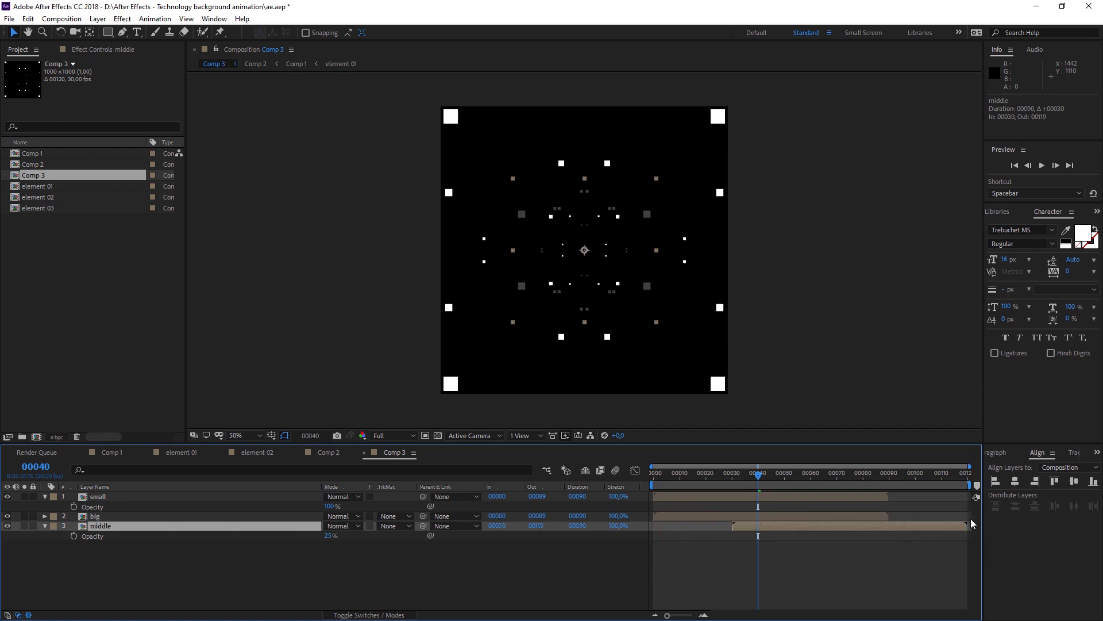
click(504, 516)
text(1)
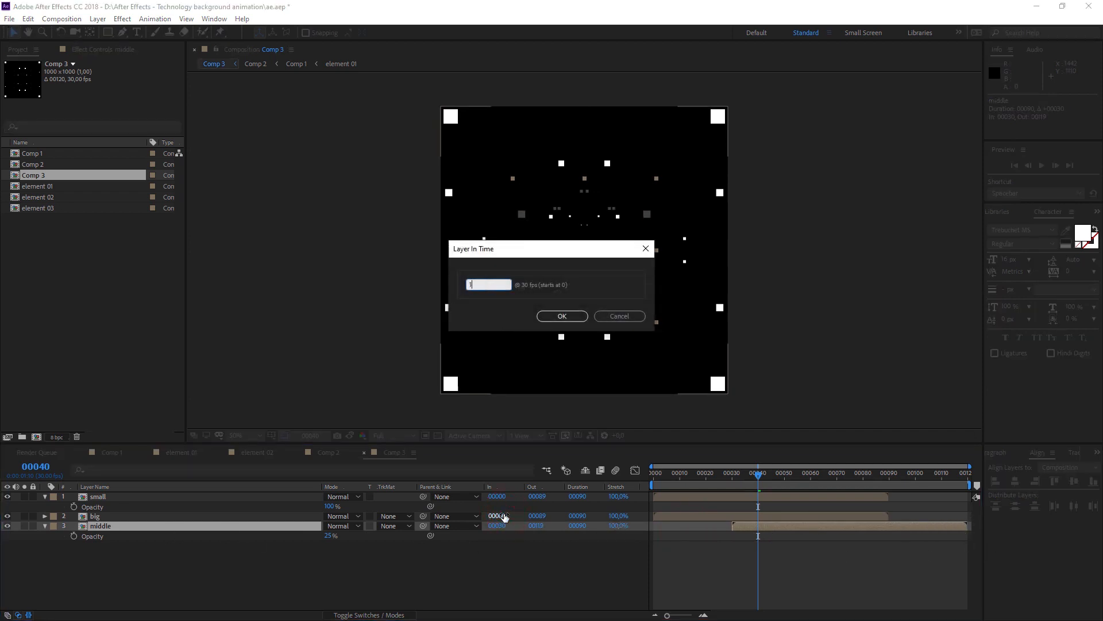
text(5)
key(Return)
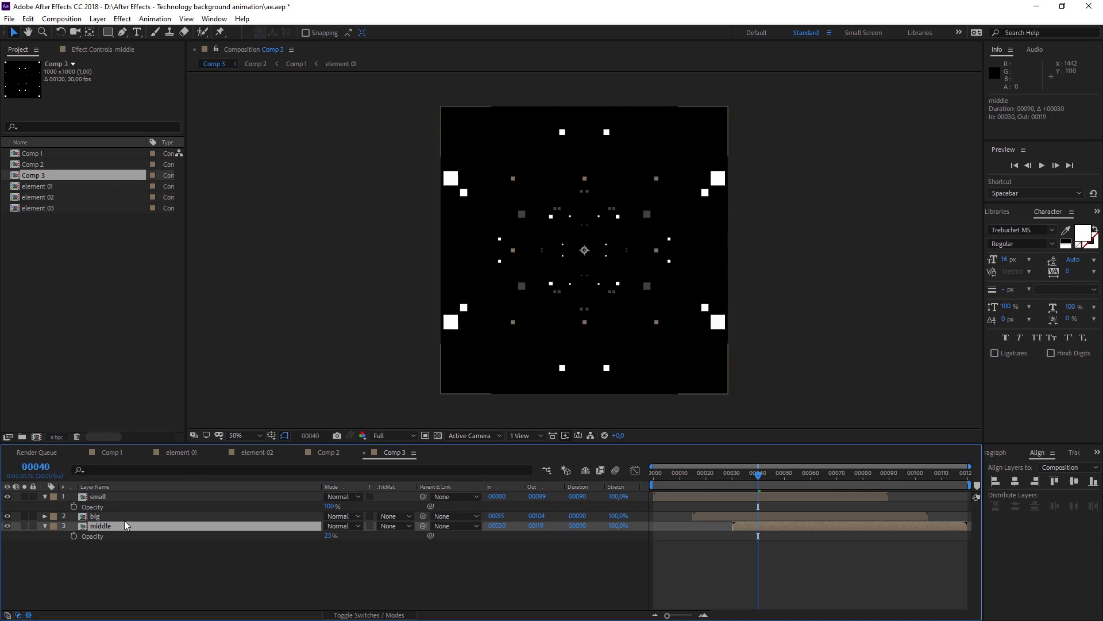
- Play back the Comp 3 animation to check the staggered timing of its small, big and middle layers
click(238, 572)
key(space)
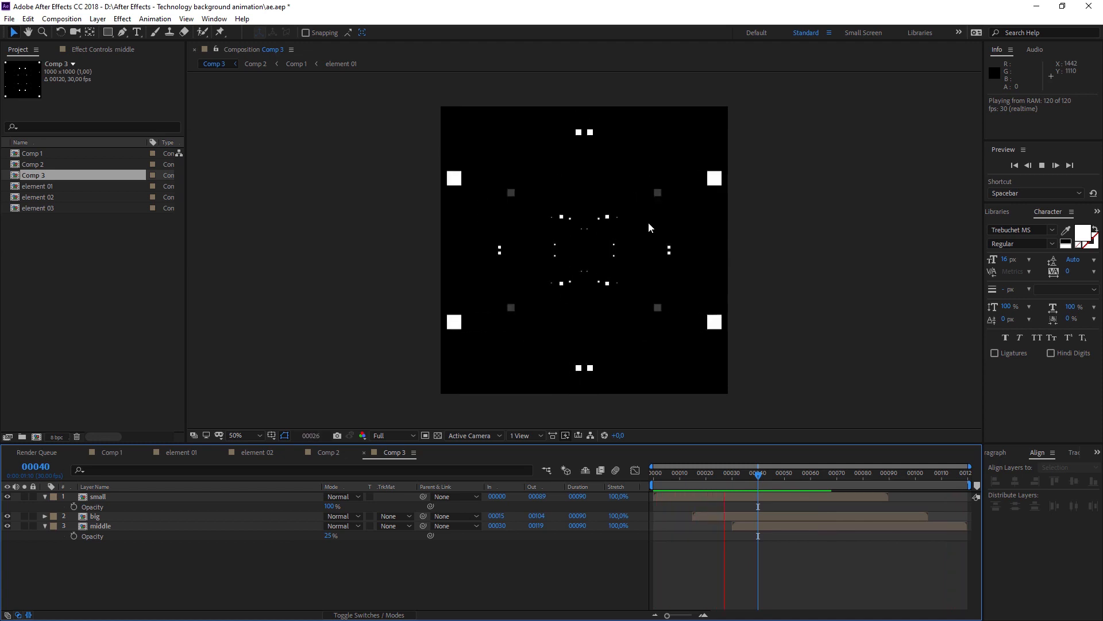
key(space)
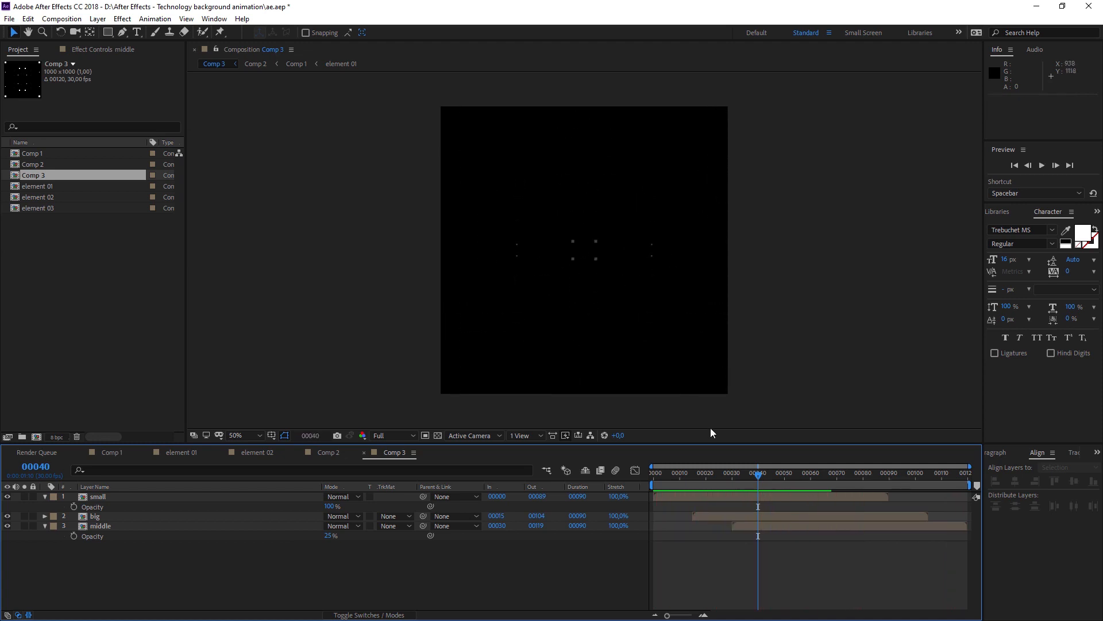
mouse_move(759, 475)
mouse_down()
mouse_move(685, 474)
mouse_move(776, 484)
mouse_up()
- Nest Comp 3 in a new composition and, at frame 41, scale a duplicate of its layer to 50%
drag(50, 179, 38, 435)
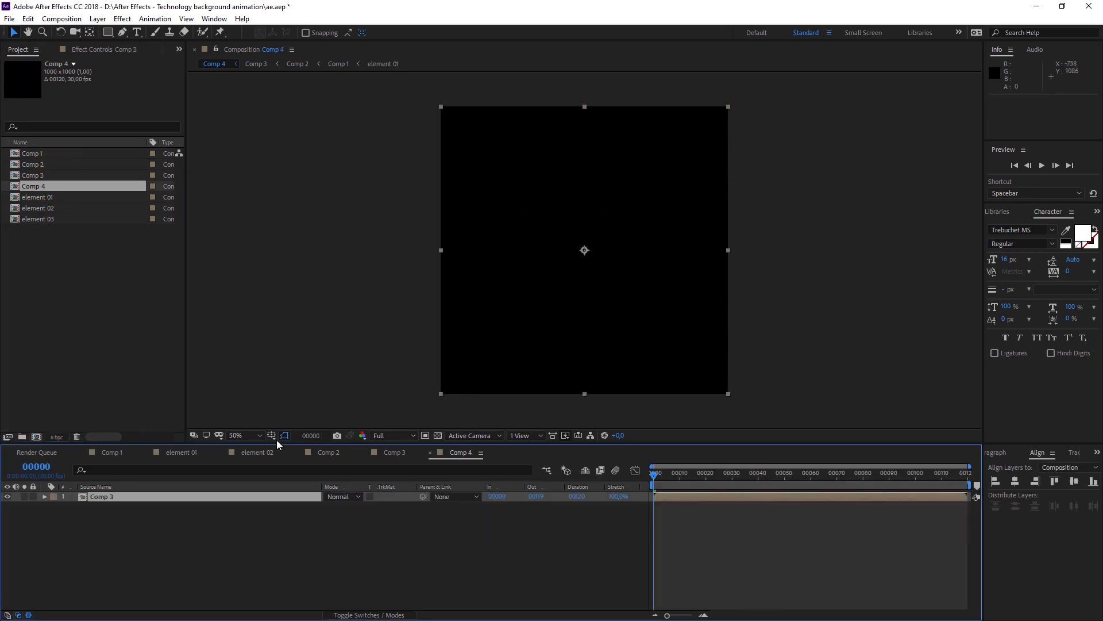
drag(691, 477, 761, 476)
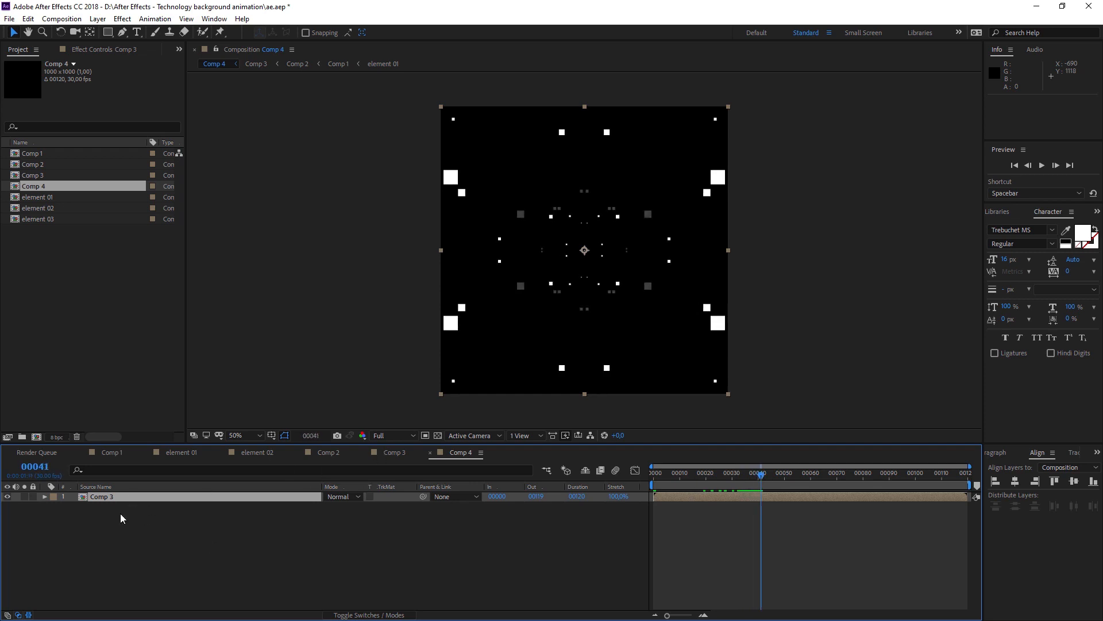
click(119, 498)
key(ctrl+d)
key(s)
click(355, 507)
text(50)
key(Return)
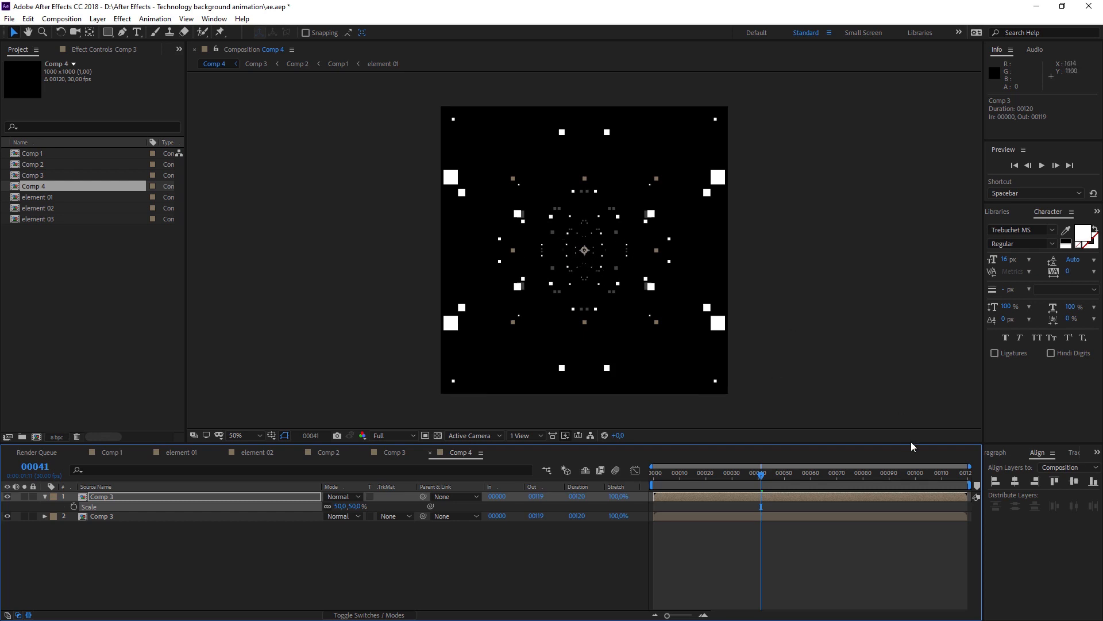
- Set the X position of the half-size Comp 3 layer to 0, keeping it vertically centred
key(p)
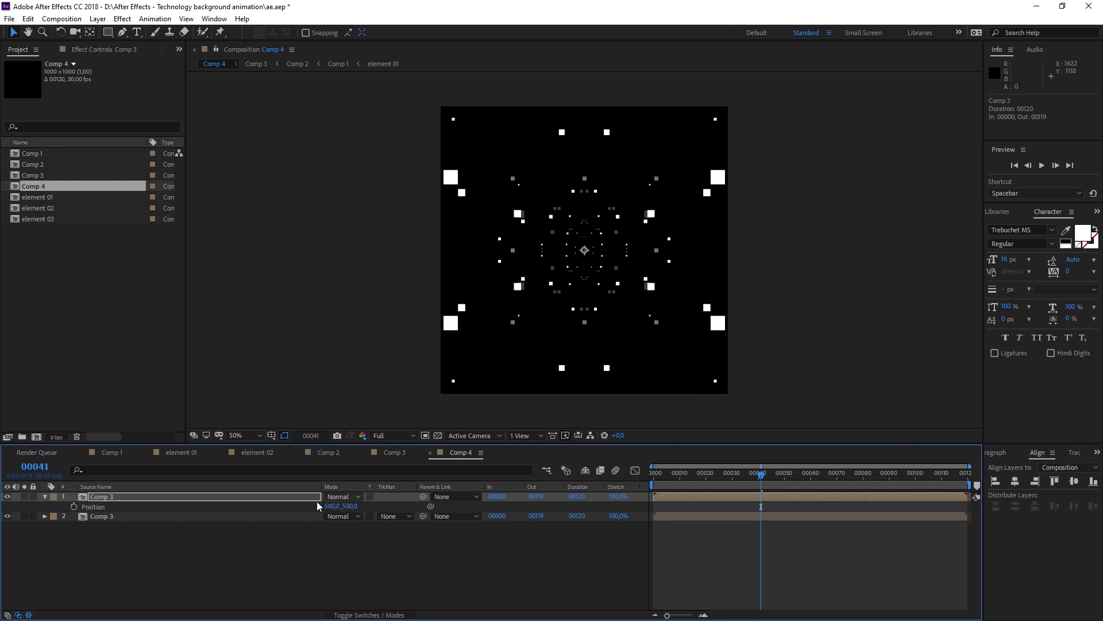
click(135, 497)
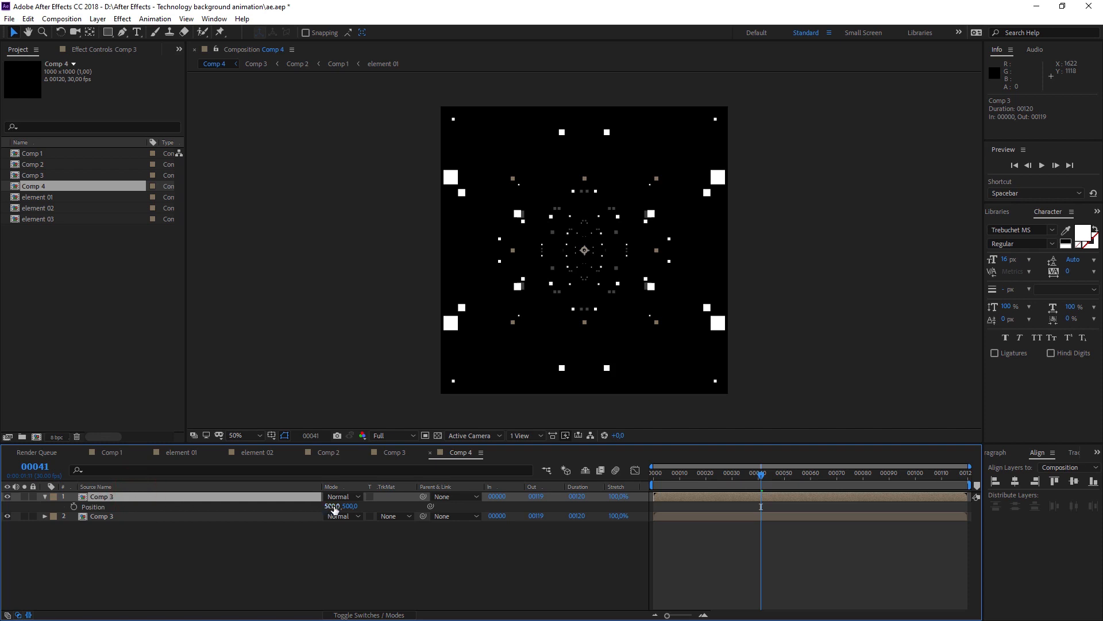
click(331, 506)
text(0)
key(Return)
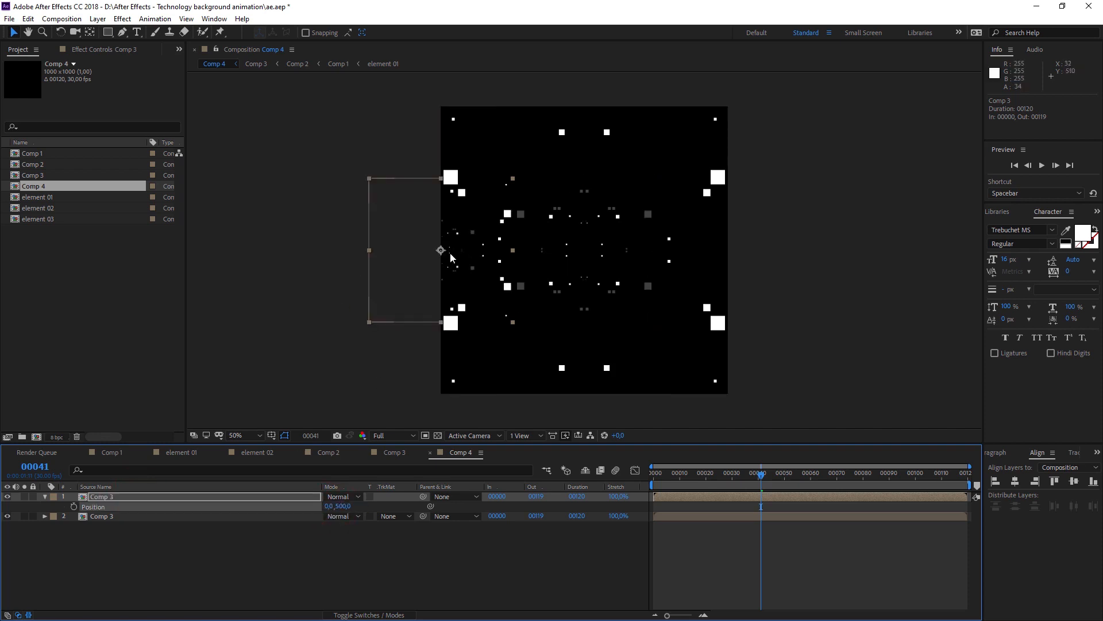
- Duplicate the half-size Comp 3 layer and set one copy's X position to 1000
key(ctrl+d)
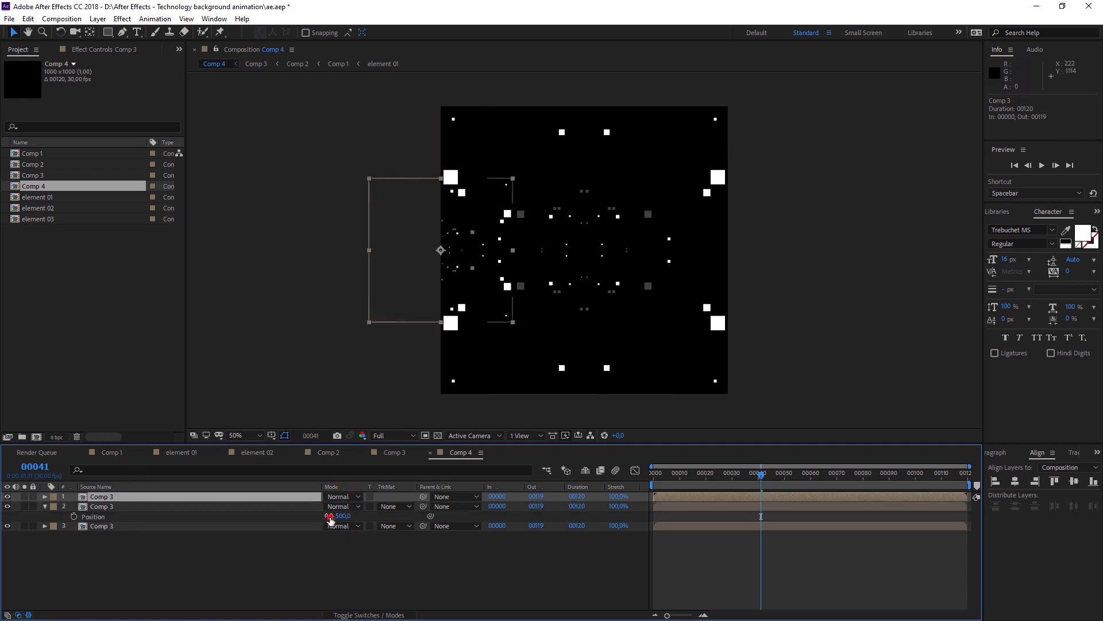
click(331, 515)
text(1000)
key(Return)
- Set the opacity of both half-size Comp 3 layers to 10% and preview the Comp 4 animation
shift+click(111, 496)
key(t)
click(331, 506)
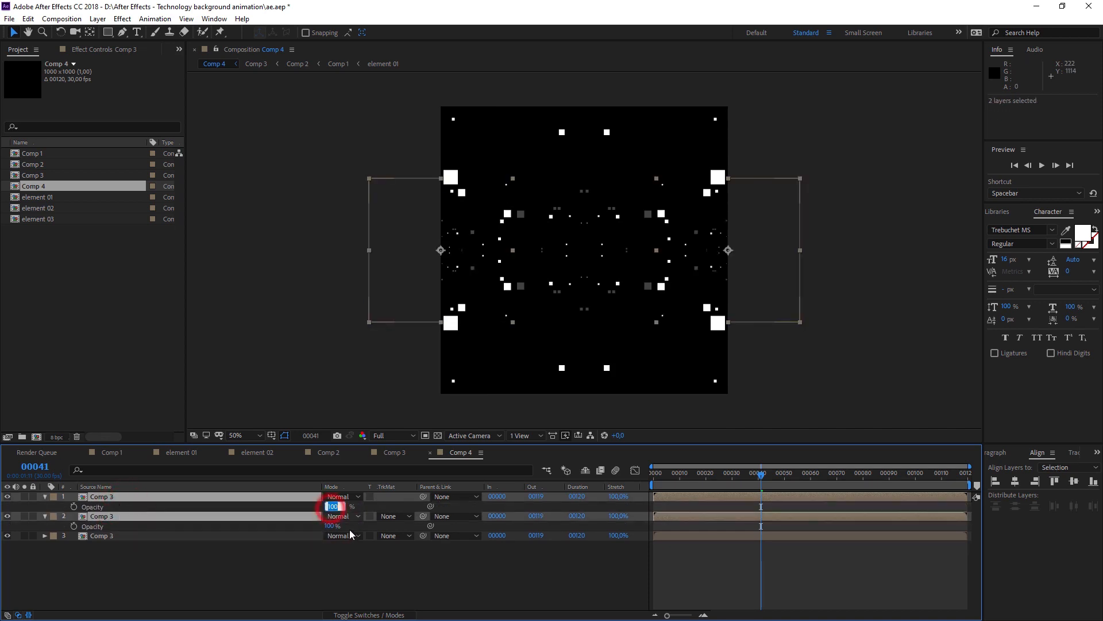
text(20)
key(Return)
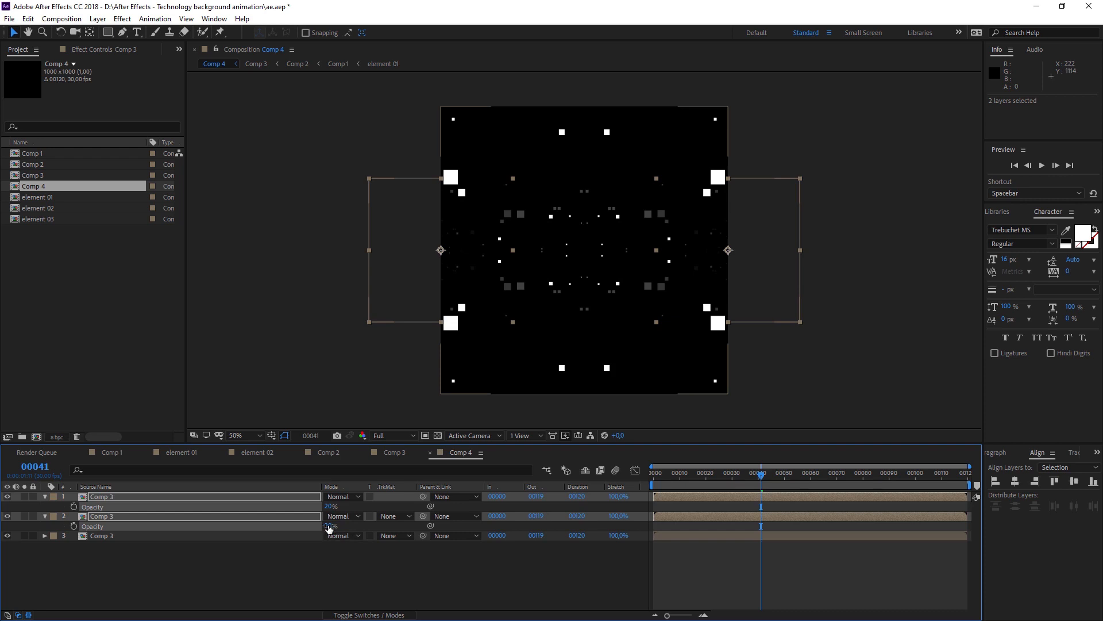
click(331, 505)
text(10)
key(Return)
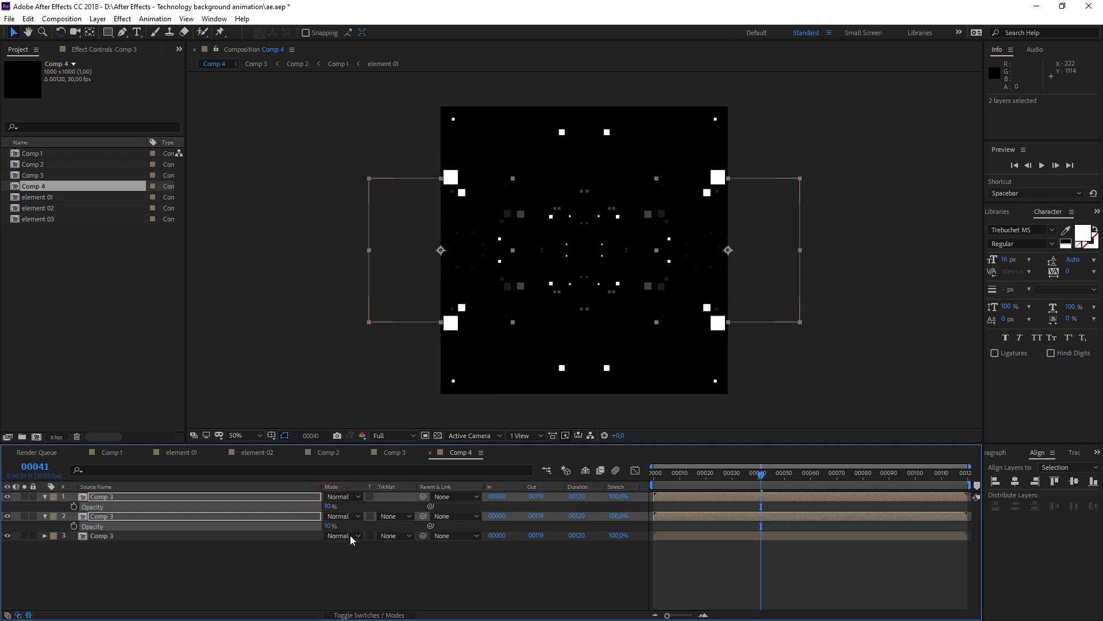
click(368, 565)
key(space)
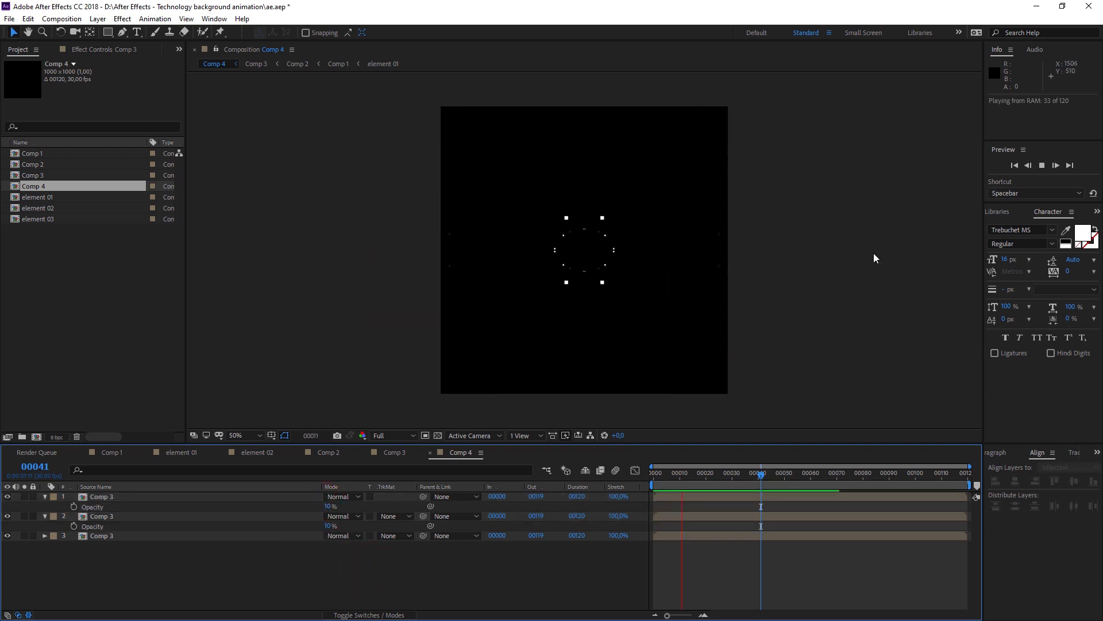
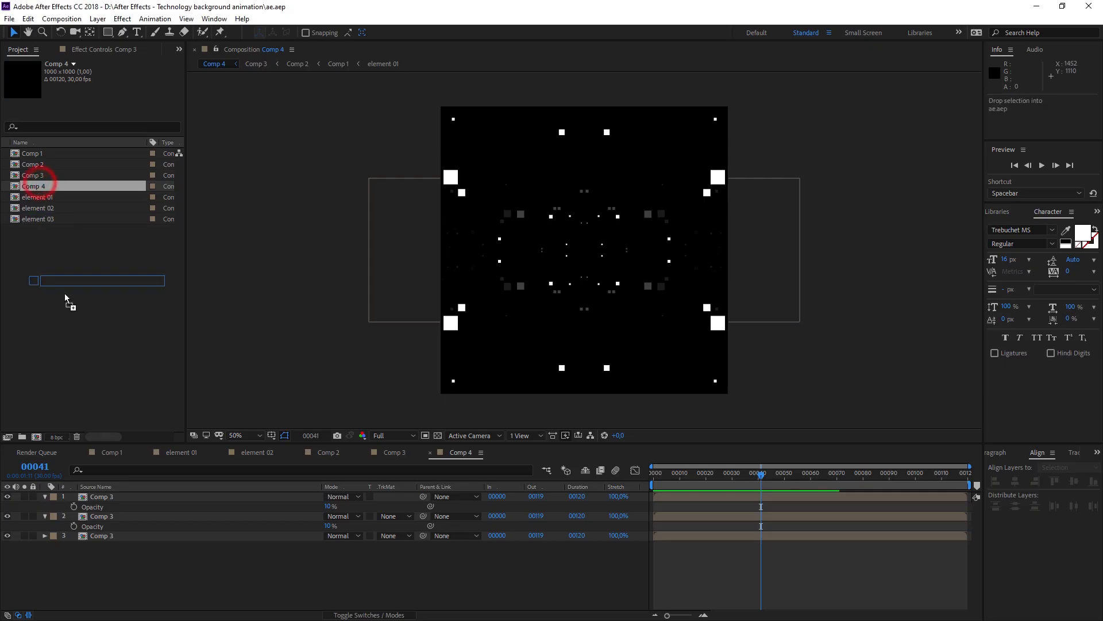
- Nest Comp 4 in a new composition and set that composition's width and height to 1024 px
drag(66, 298, 34, 435)
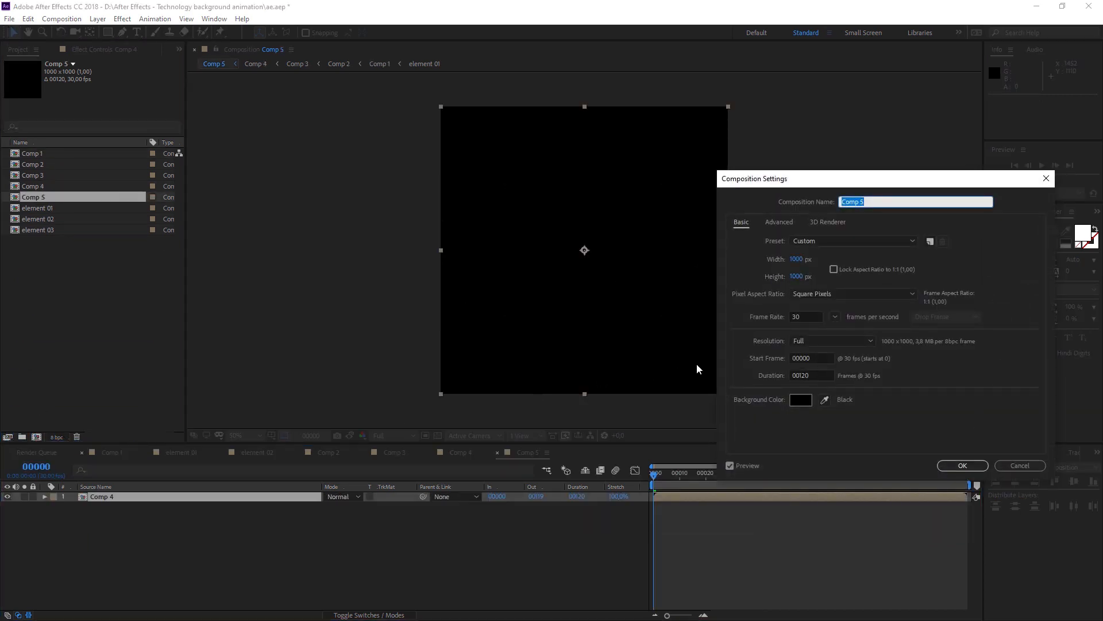
click(800, 258)
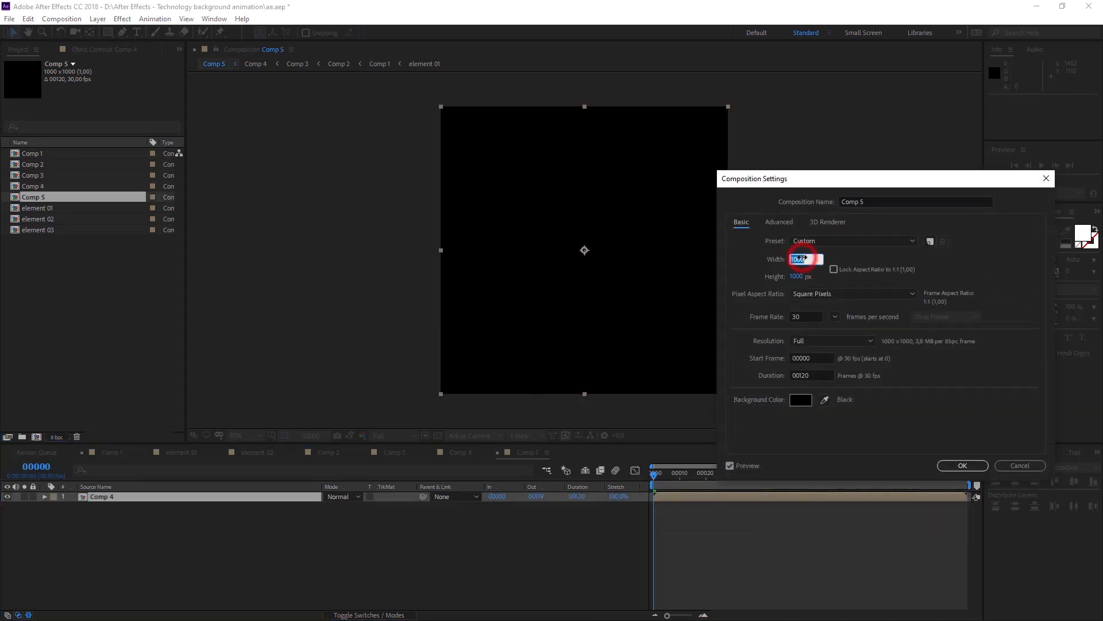
text(1024)
click(800, 275)
text(1024)
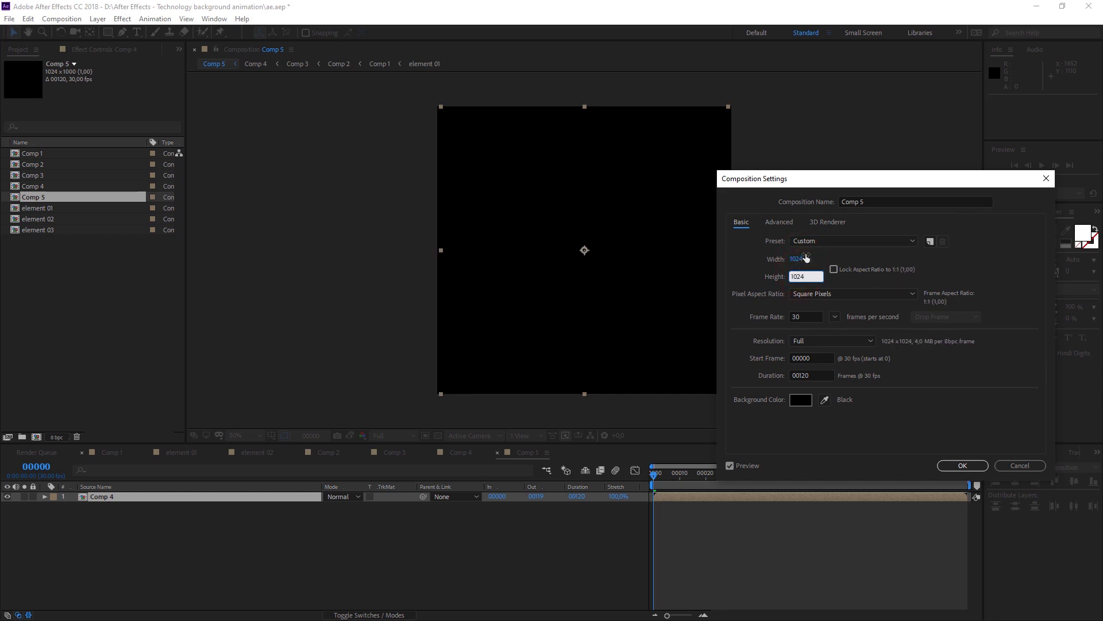
key(Return)
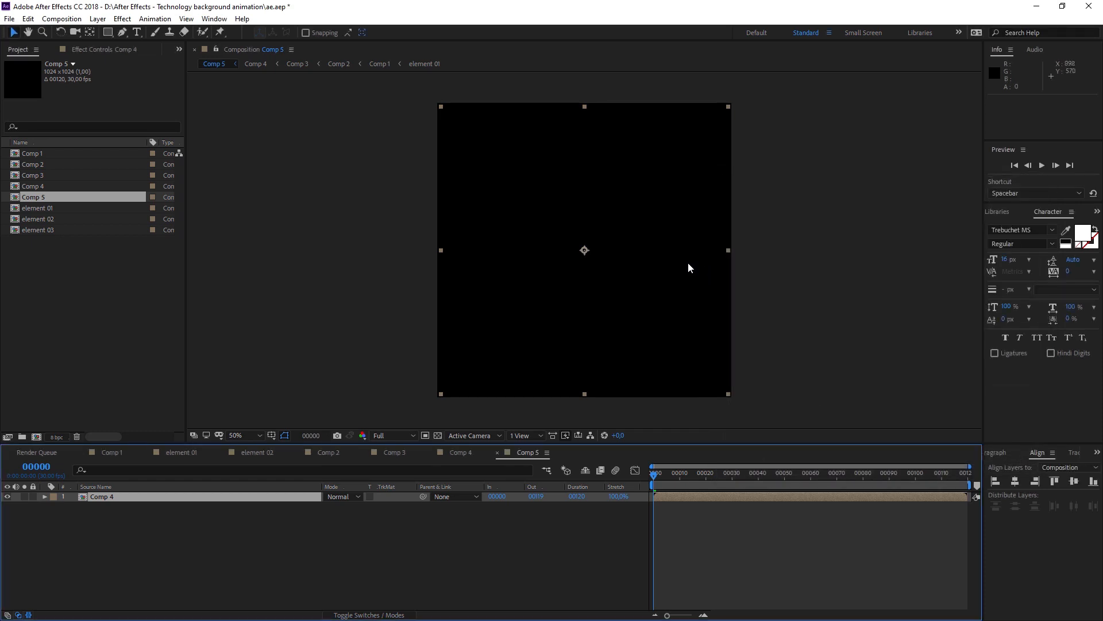
- Open the composition settings of Comp 5 again
key(ctrl+k)
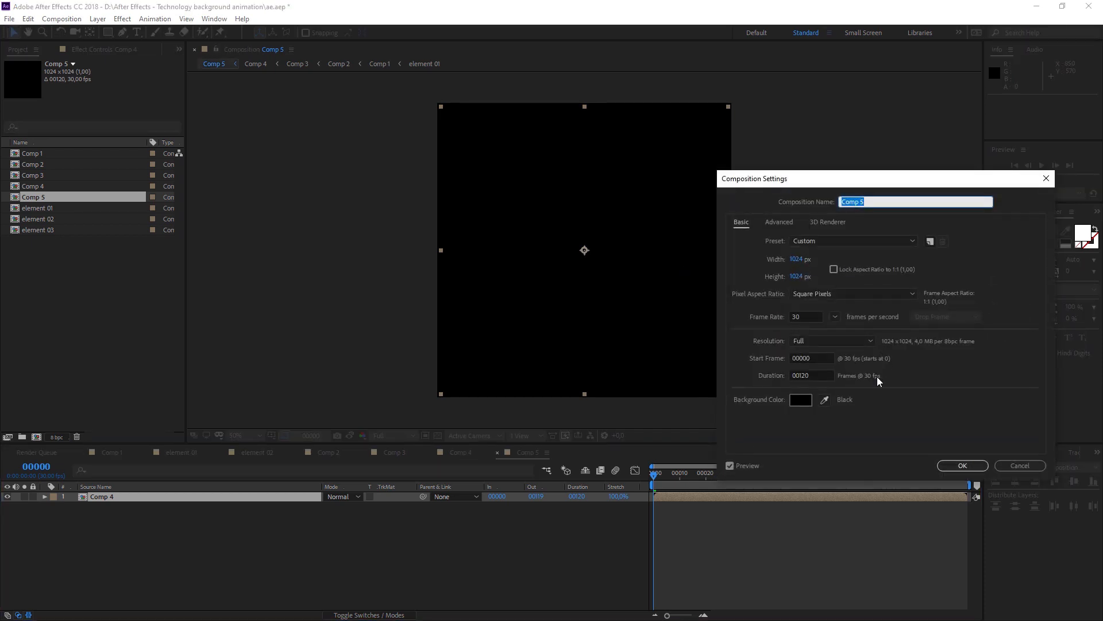
- Confirm Comp 5's settings with the Custom preset, 1024 × 1024 px, 30 fps and a duration of 120 frames
click(808, 242)
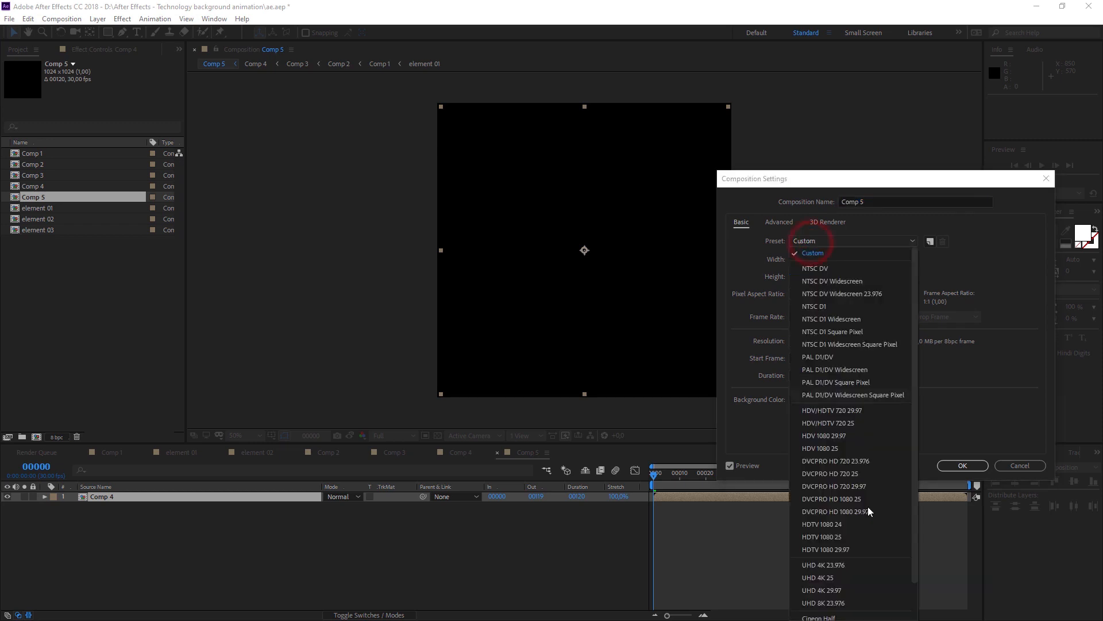
click(974, 425)
click(957, 464)
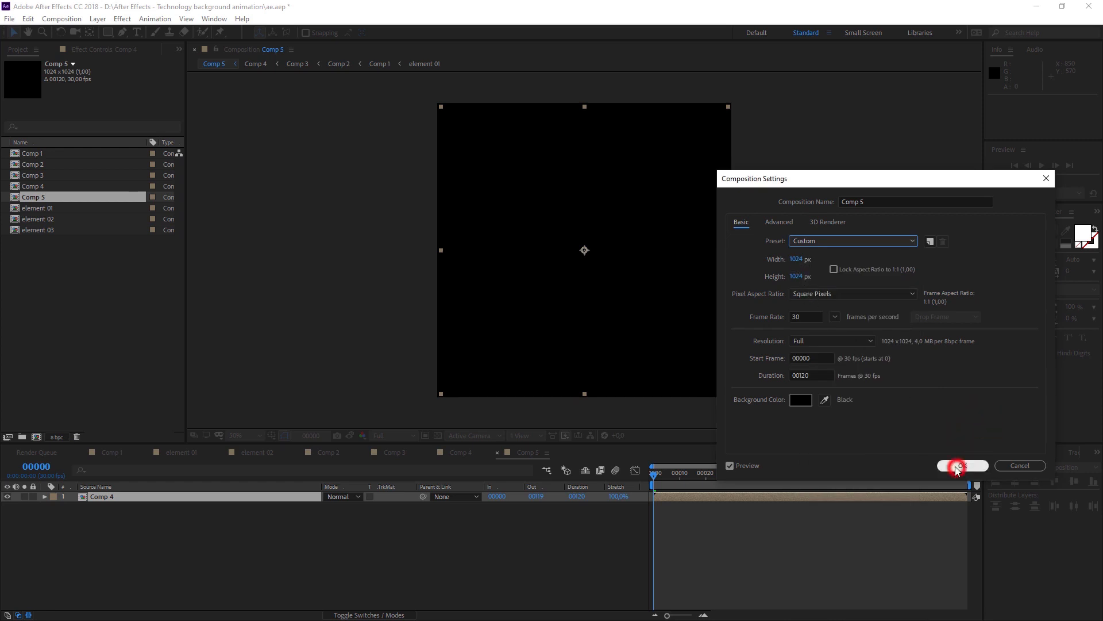
- Move to frame 20 and make the Comp 4 layer a 3D layer
drag(666, 474, 706, 476)
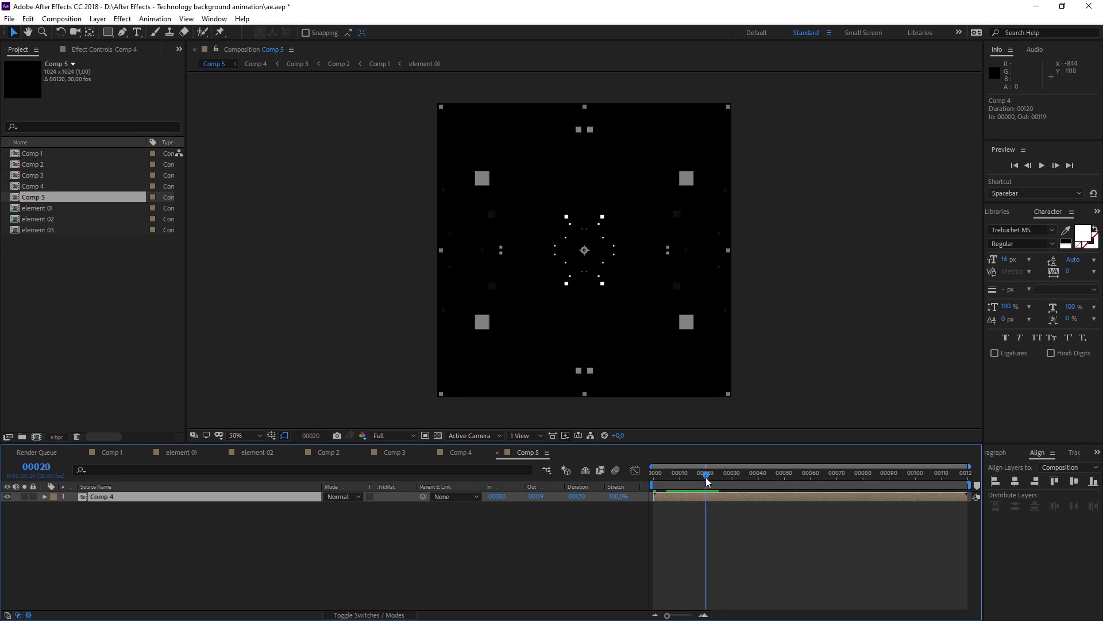
key(F4)
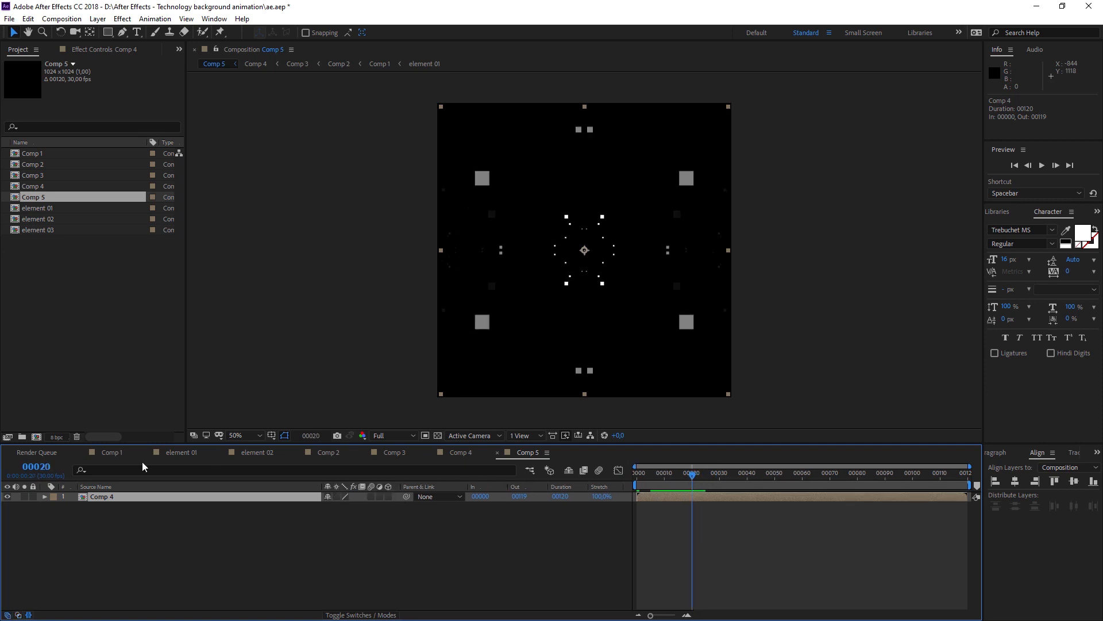
click(388, 496)
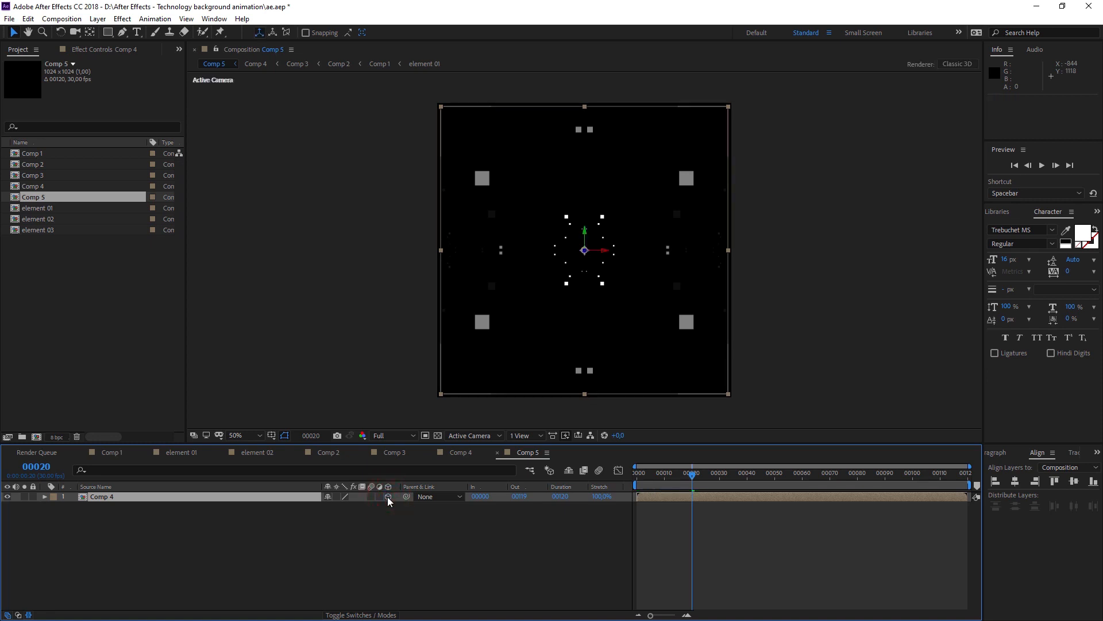
- Add a null object to Comp 5
right_click(361, 513)
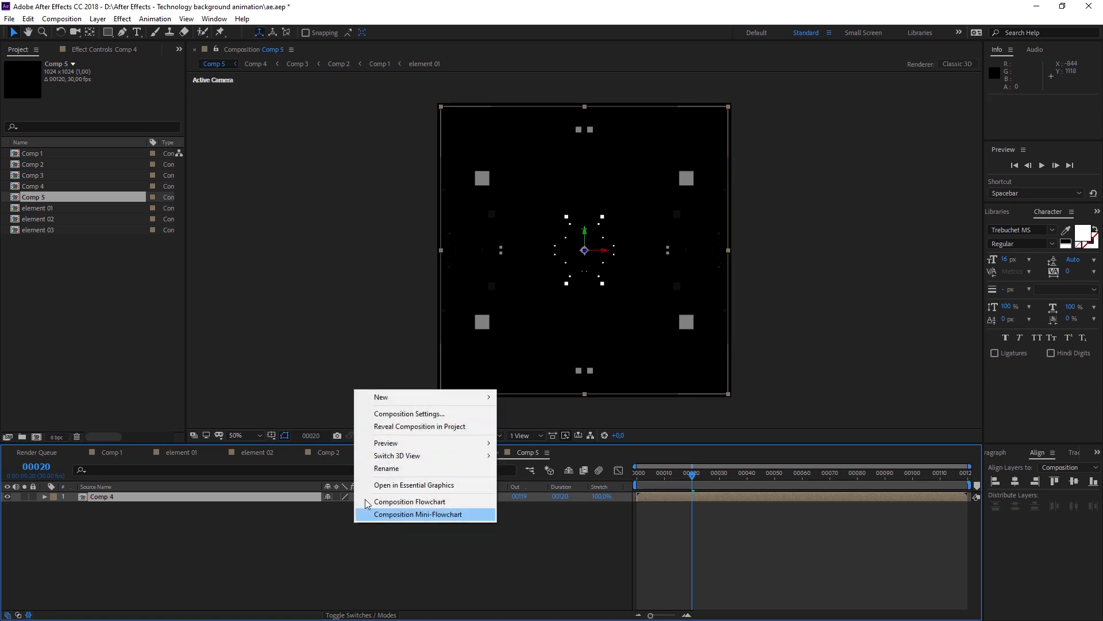
click(386, 396)
click(531, 463)
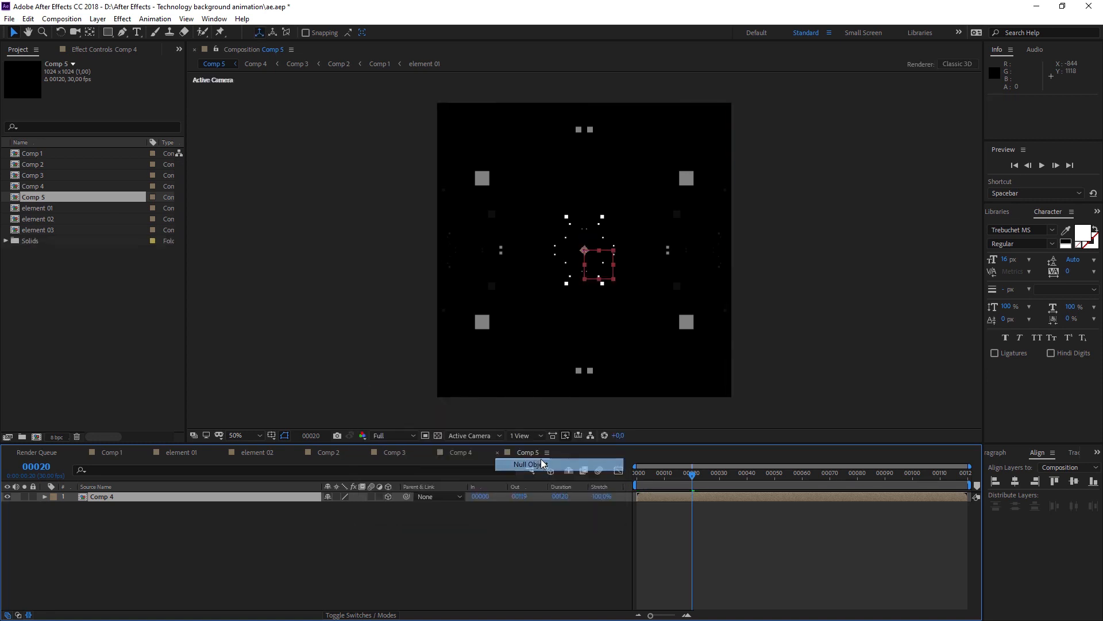
- Add a two-node camera to Comp 5 using the 80mm preset
right_click(320, 531)
click(364, 405)
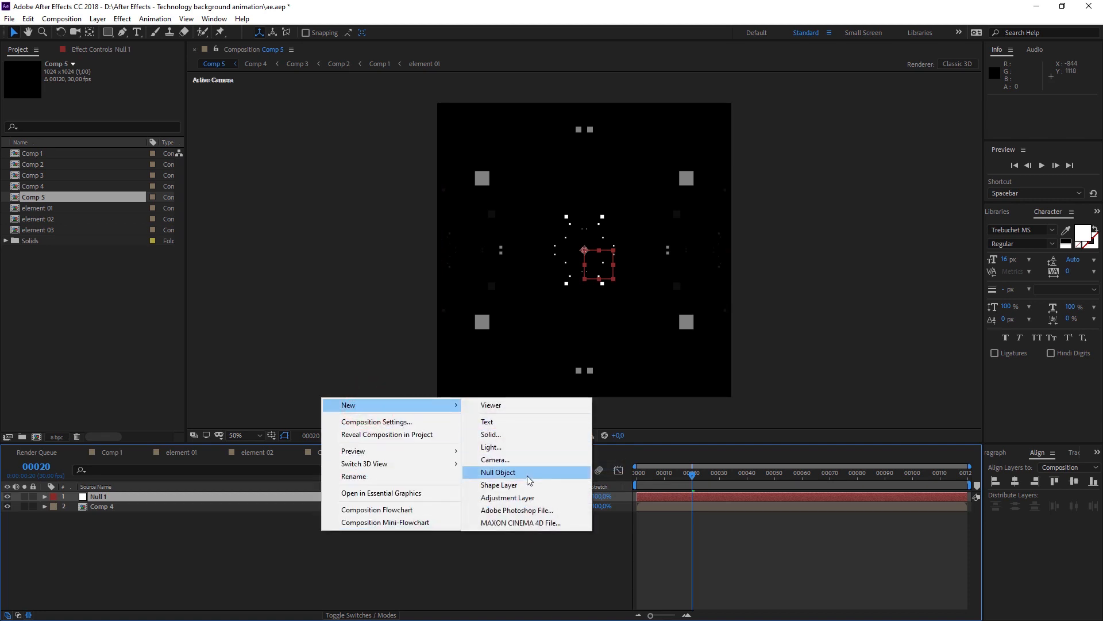
click(520, 461)
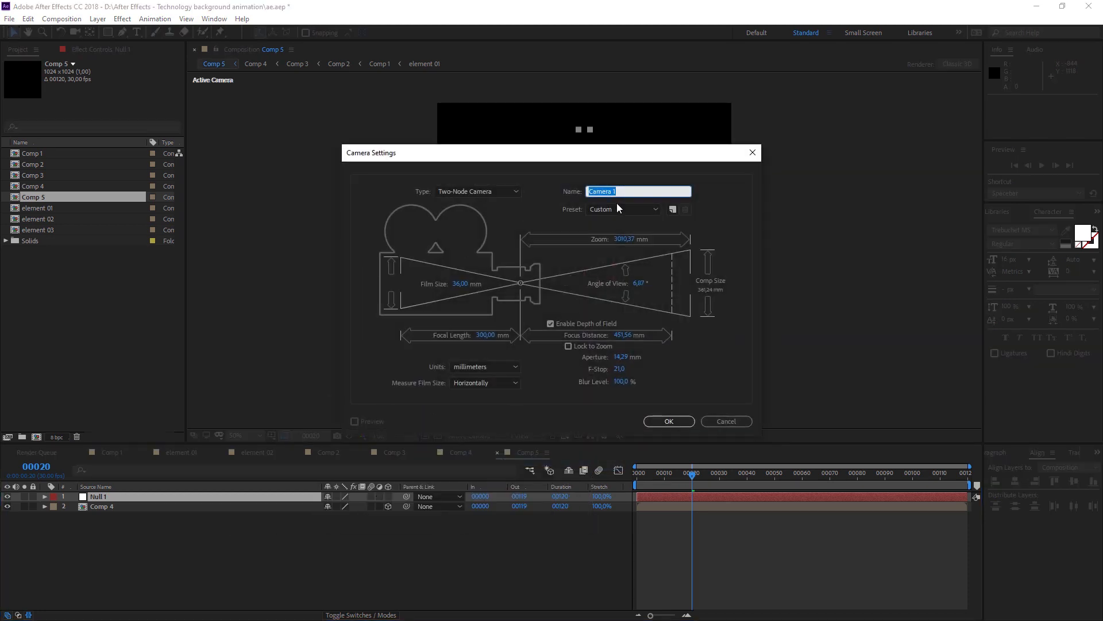
click(621, 210)
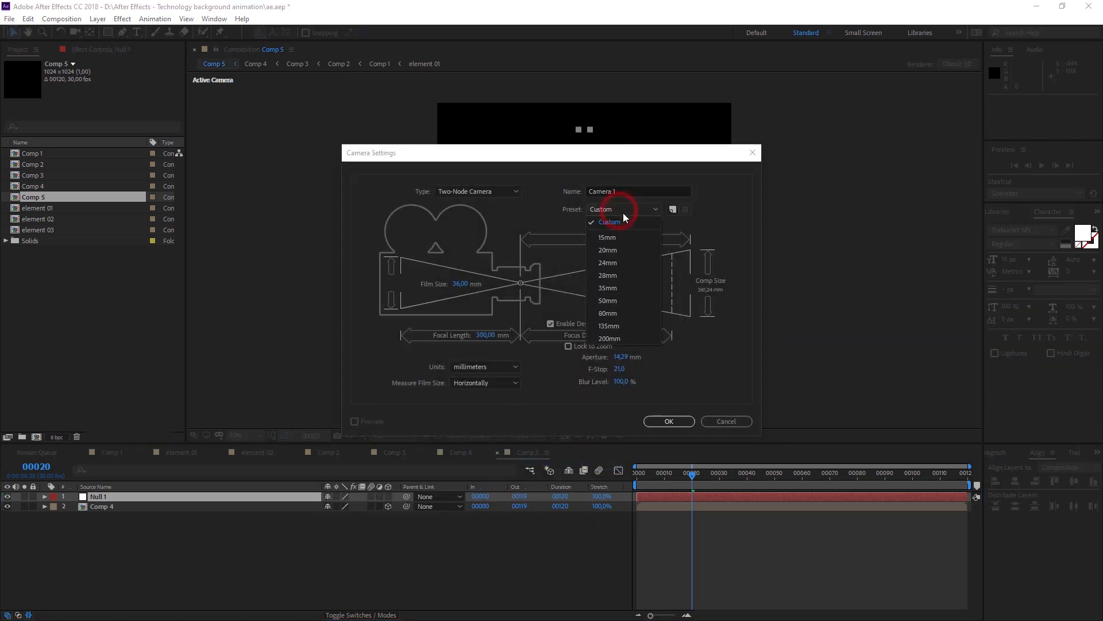
click(617, 313)
click(666, 420)
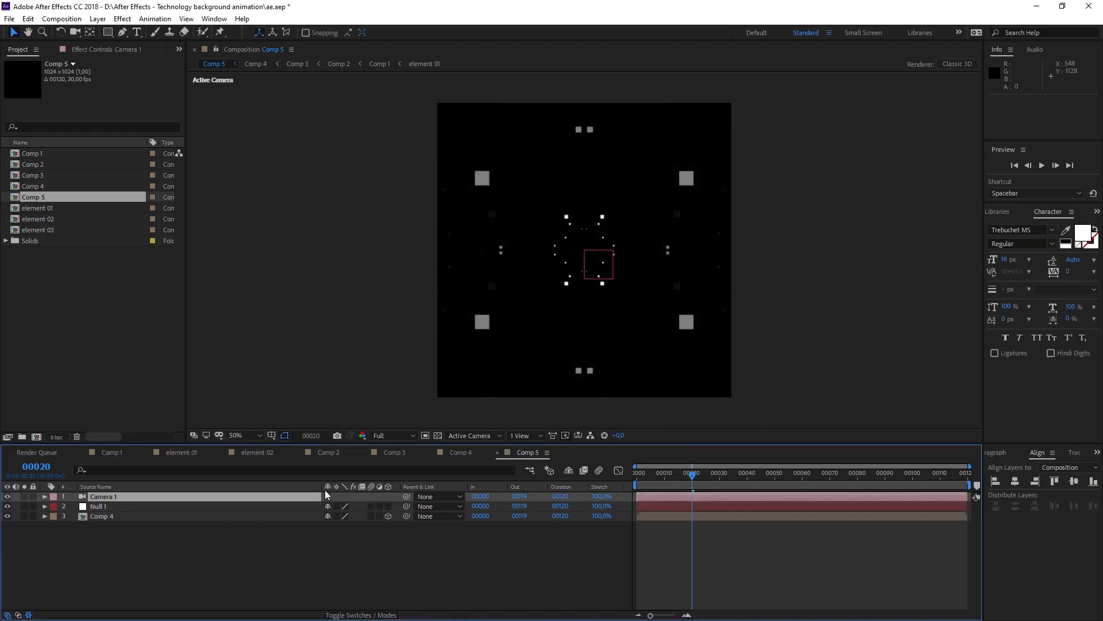
- Make the null a 3D layer and parent Camera 1 to it
click(105, 506)
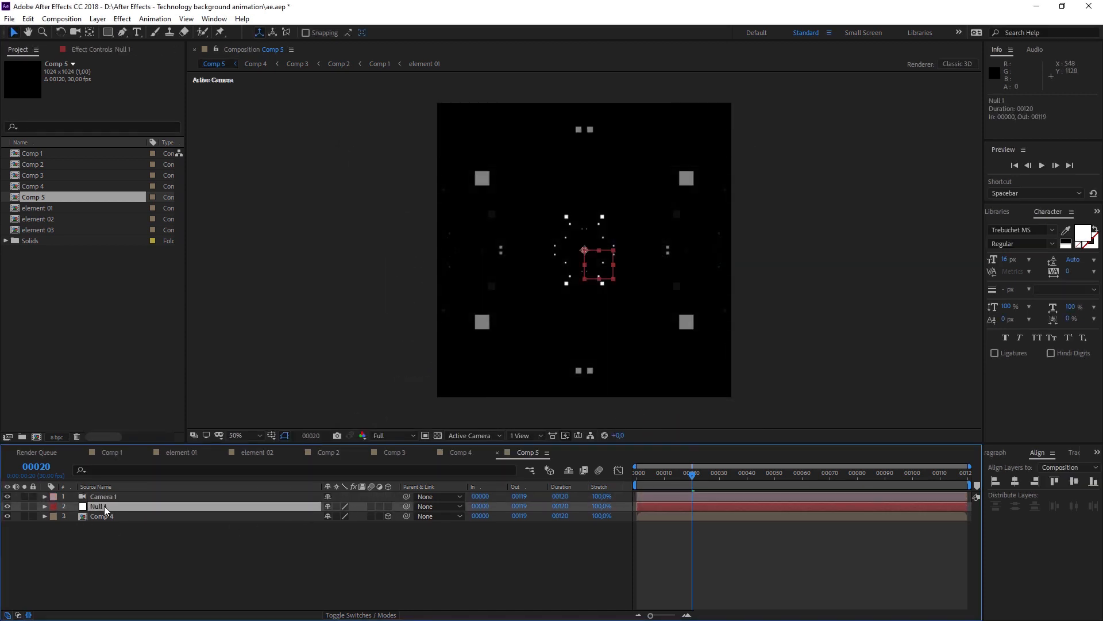
click(388, 506)
drag(406, 497, 100, 509)
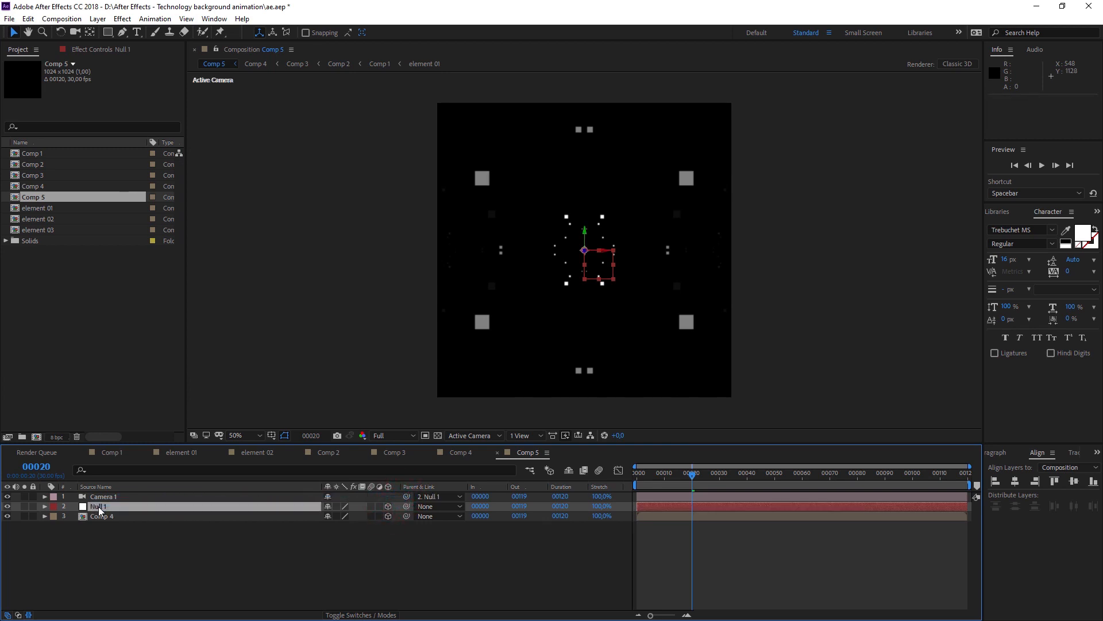
- Show the null's rotation properties and set its X Rotation to 45°
click(100, 508)
key(r)
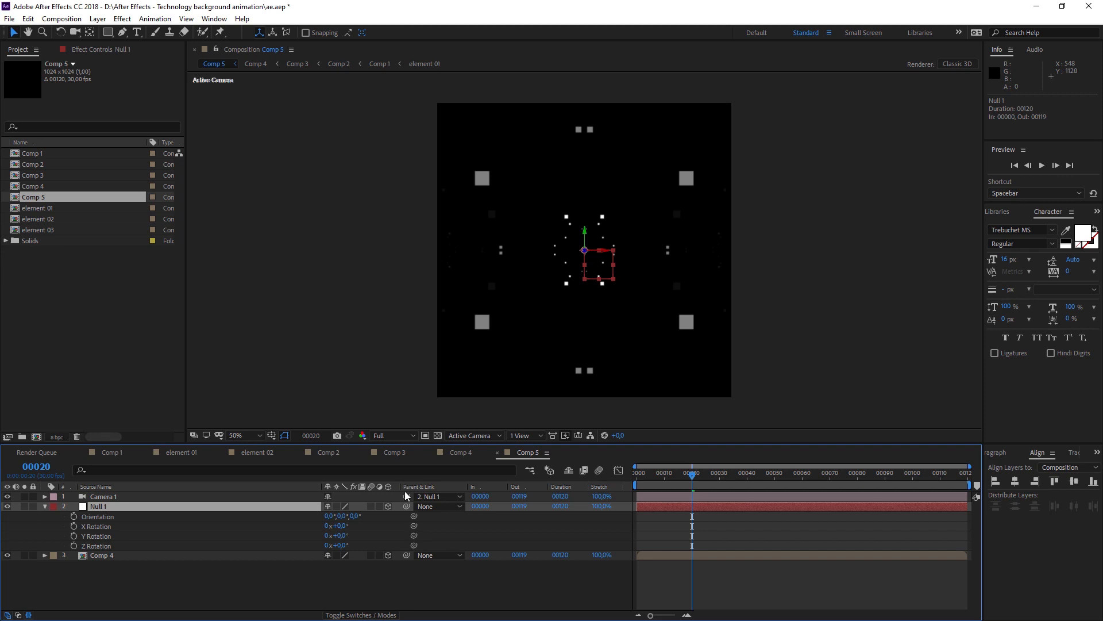
click(343, 526)
text(45)
key(Return)
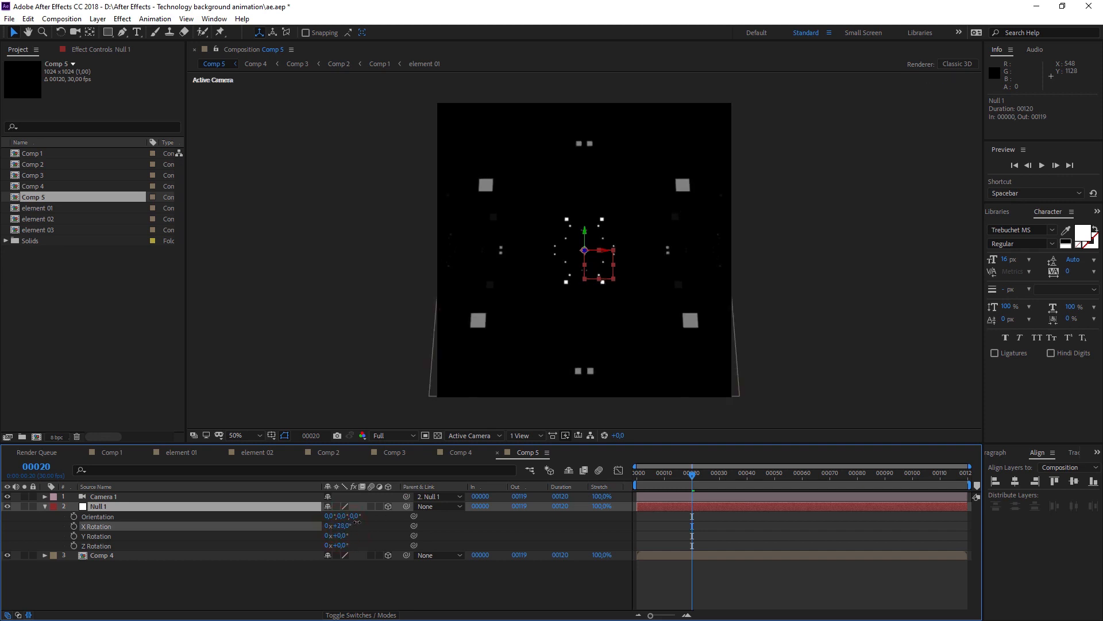
- Try turning the null around its other axes, and reset its X, Y and Z Rotation to 0°
click(343, 525)
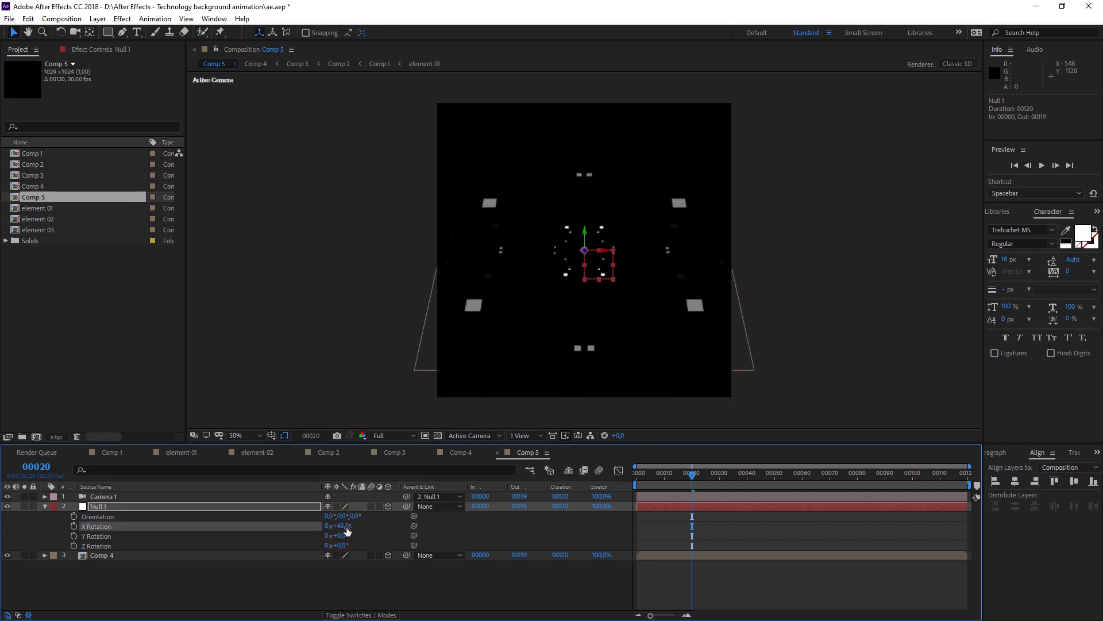
drag(343, 536, 364, 519)
click(347, 537)
text(0)
click(343, 537)
key(Return)
click(343, 528)
text(0)
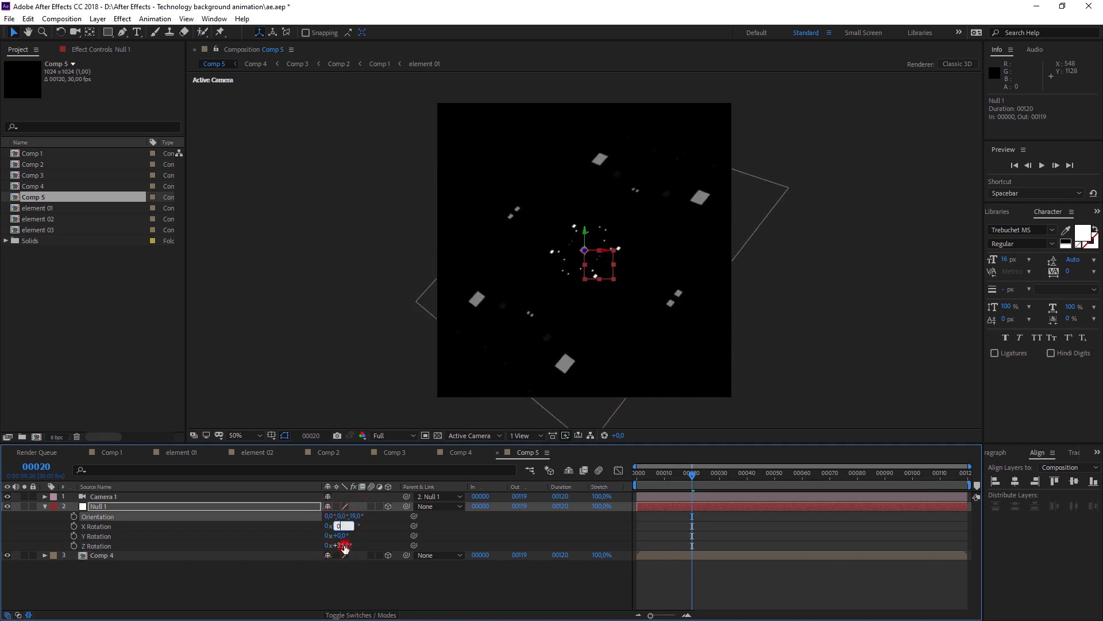
click(345, 546)
text(0)
- Set the null's X Rotation to 45° and the Z value of its Orientation to 0°
click(343, 527)
text(45)
key(Return)
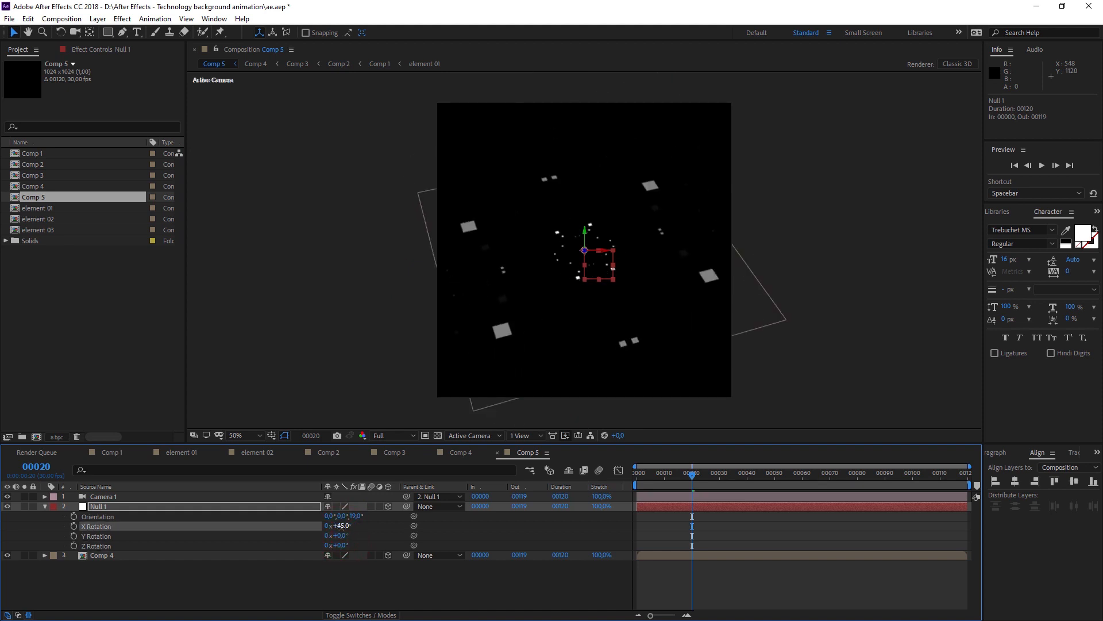
click(355, 516)
text(0)
key(Return)
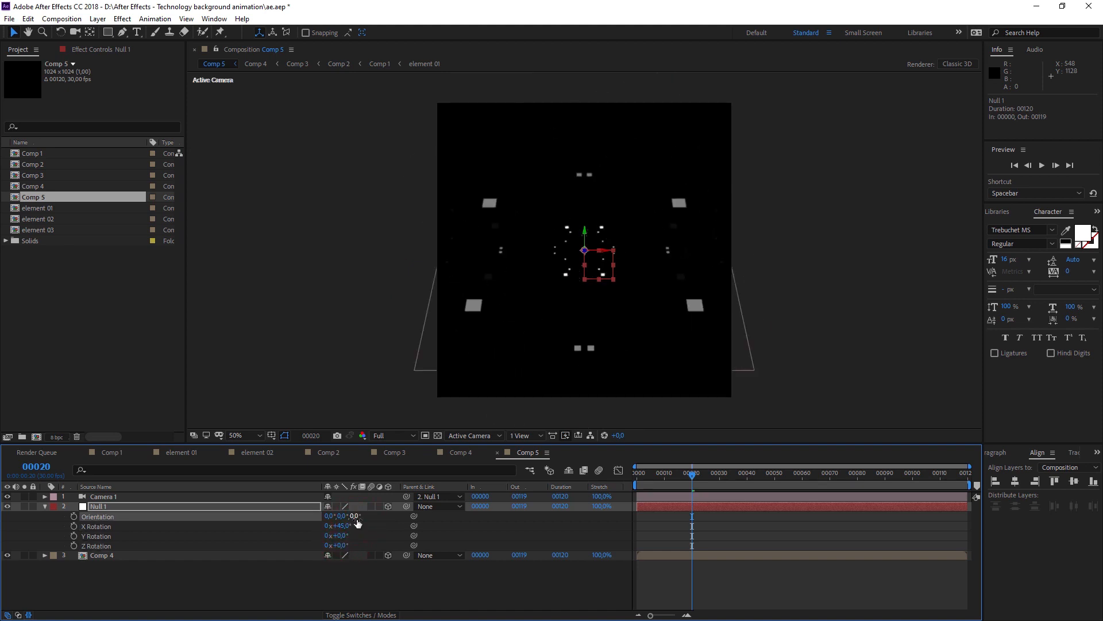
- Set the Z value of the null's Orientation to -45° and its X Rotation to 62°
drag(358, 519, 370, 517)
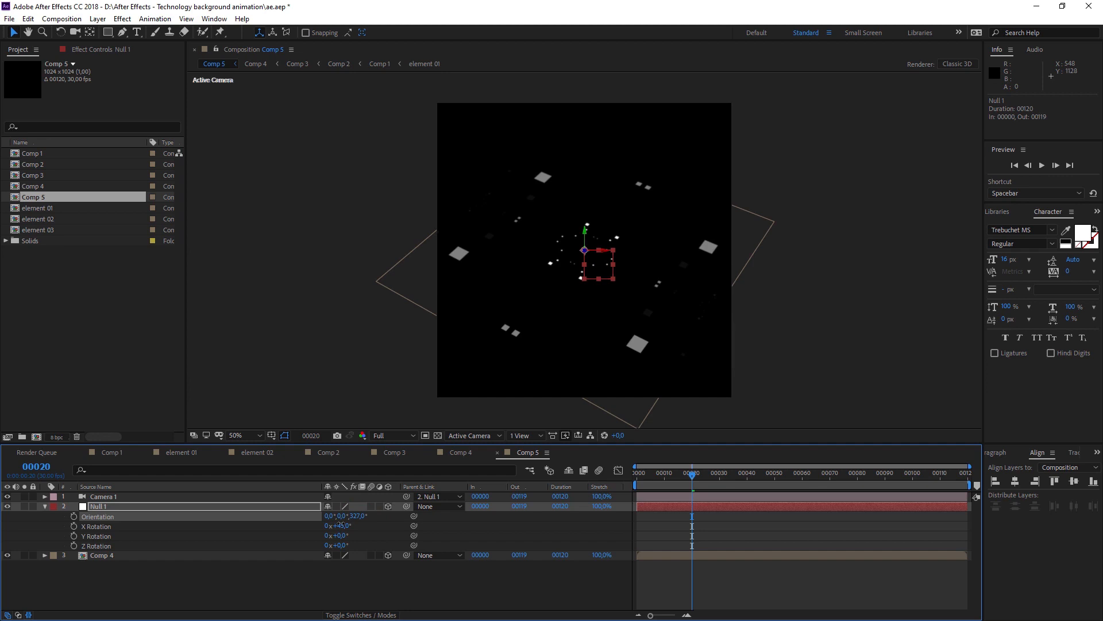
click(357, 515)
text(-45)
key(Return)
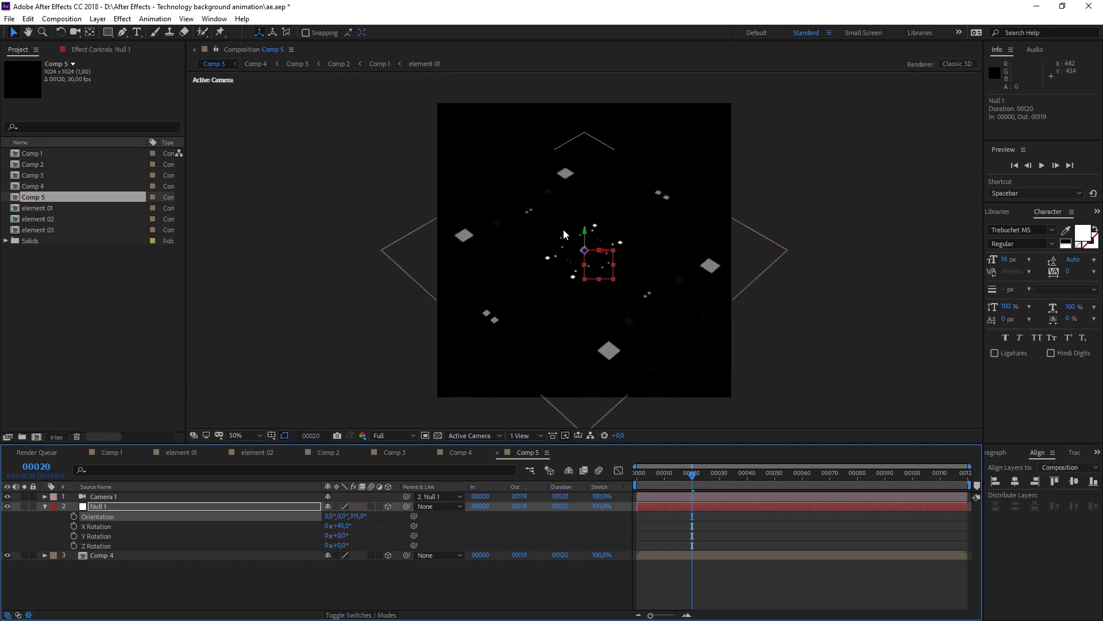
drag(345, 526, 348, 524)
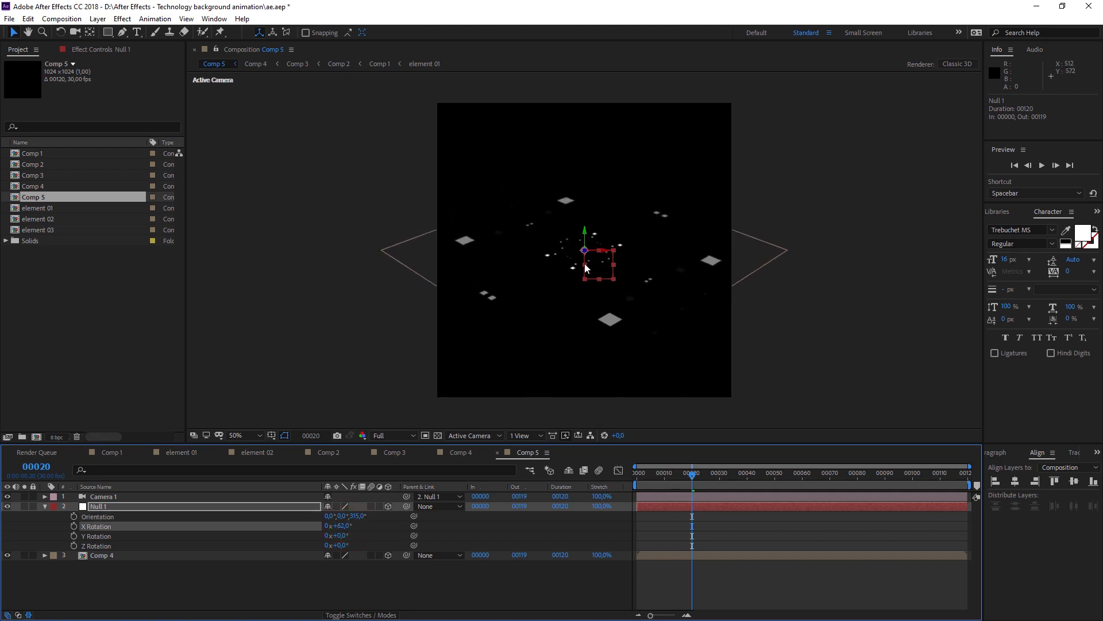
- Scale the null uniformly to 141%, widening the camera's view of Comp 4
click(217, 507)
key(s)
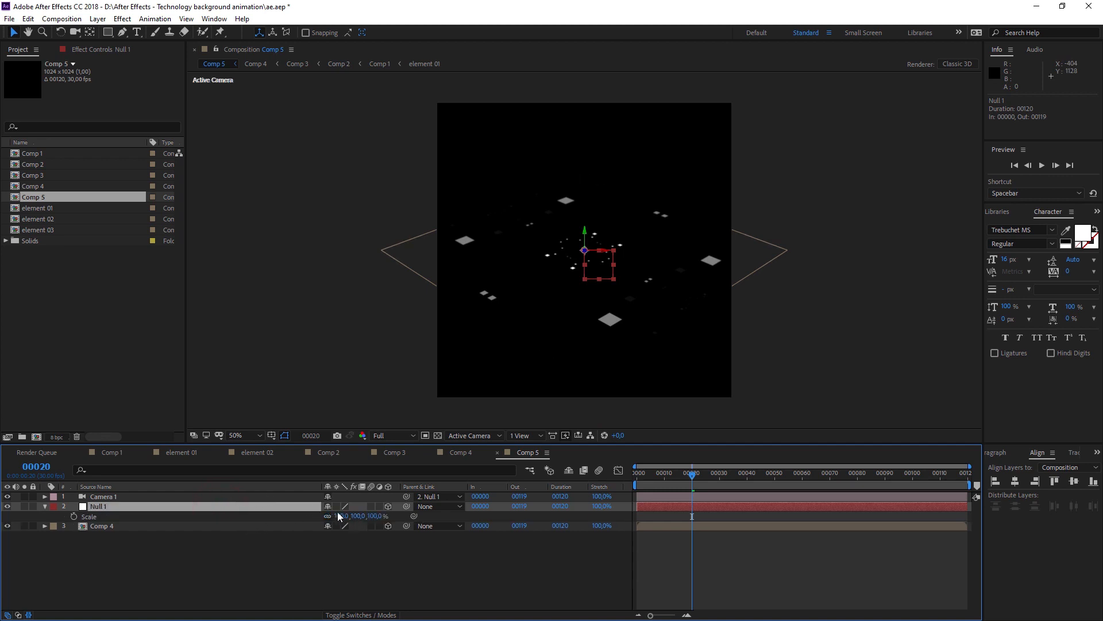
drag(357, 516, 380, 514)
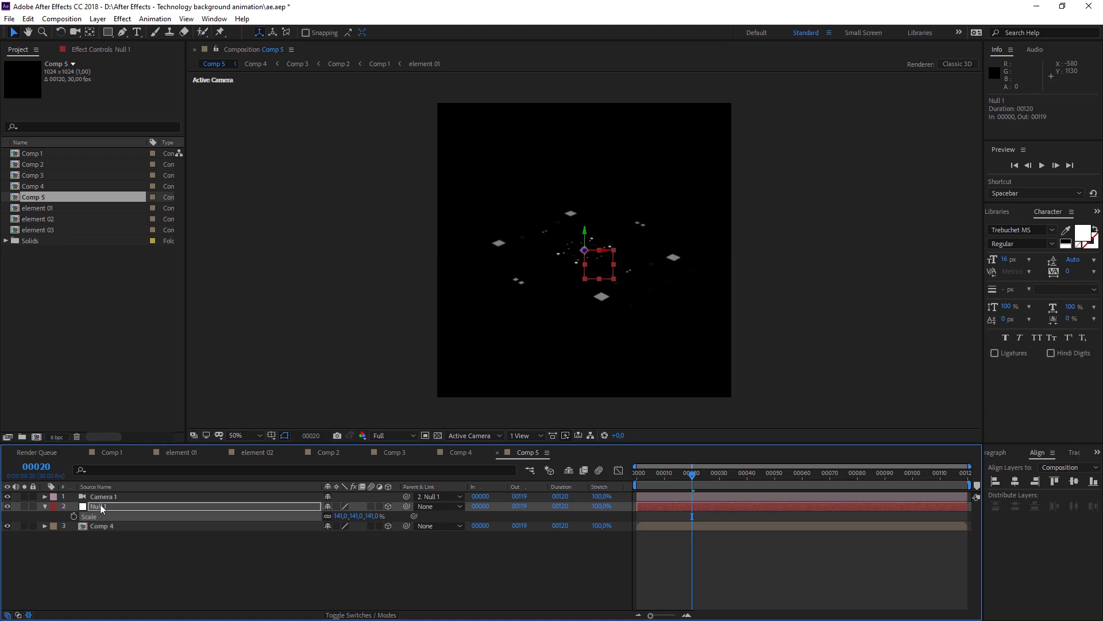
- Apply the Motion Tile effect to the Comp 4 layer
click(111, 524)
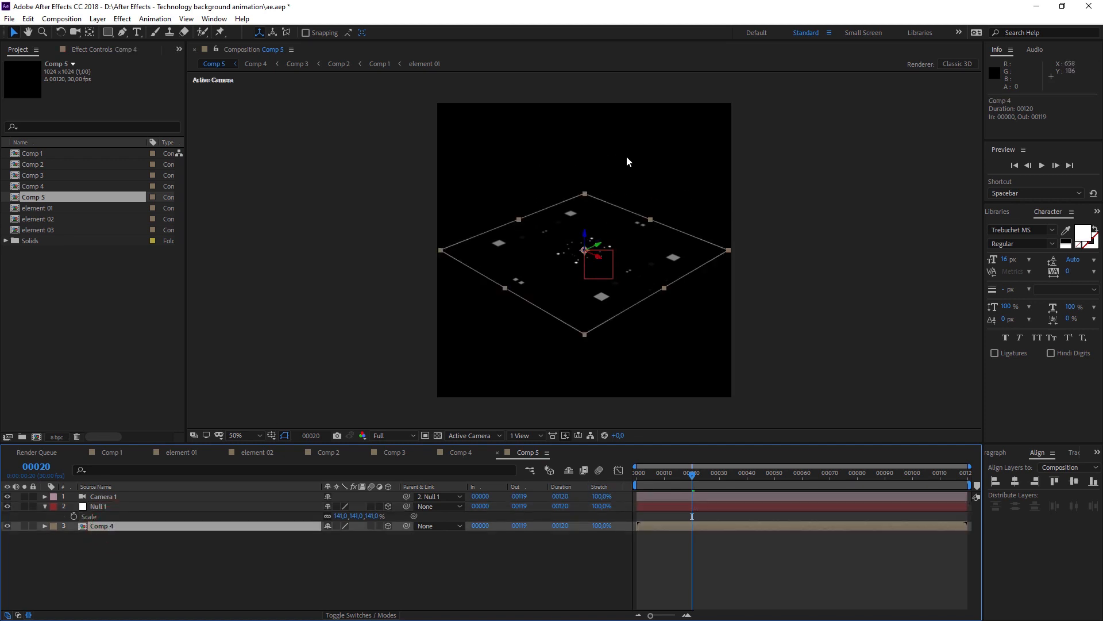
key(ctrl+space)
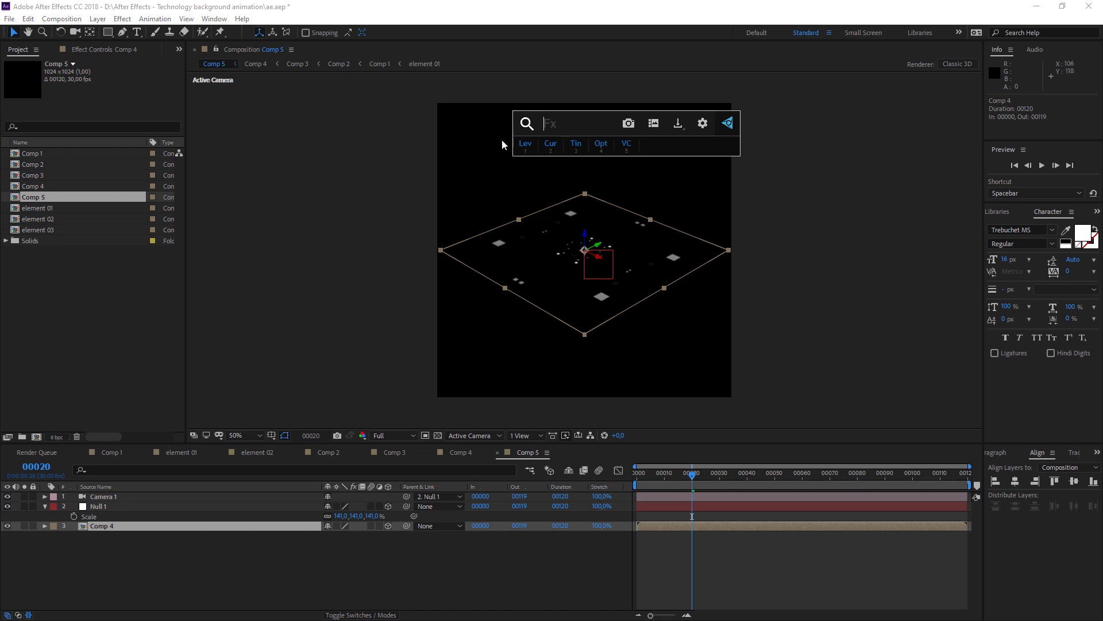
click(157, 551)
click(128, 526)
click(123, 19)
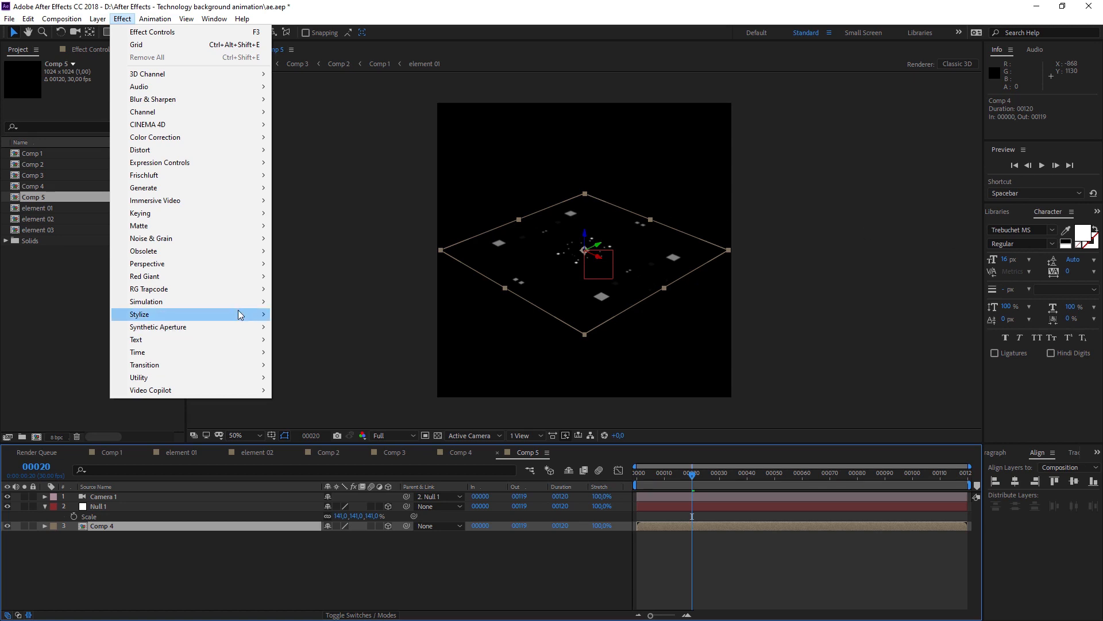
mouse_move(239, 314)
click(323, 238)
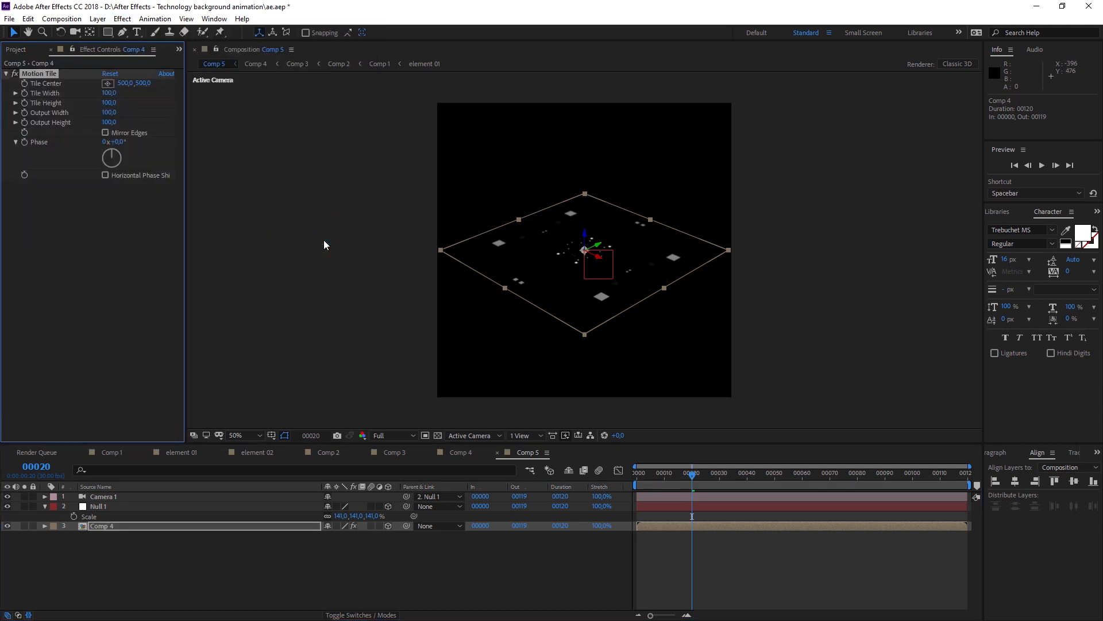
key(ctrl+space)
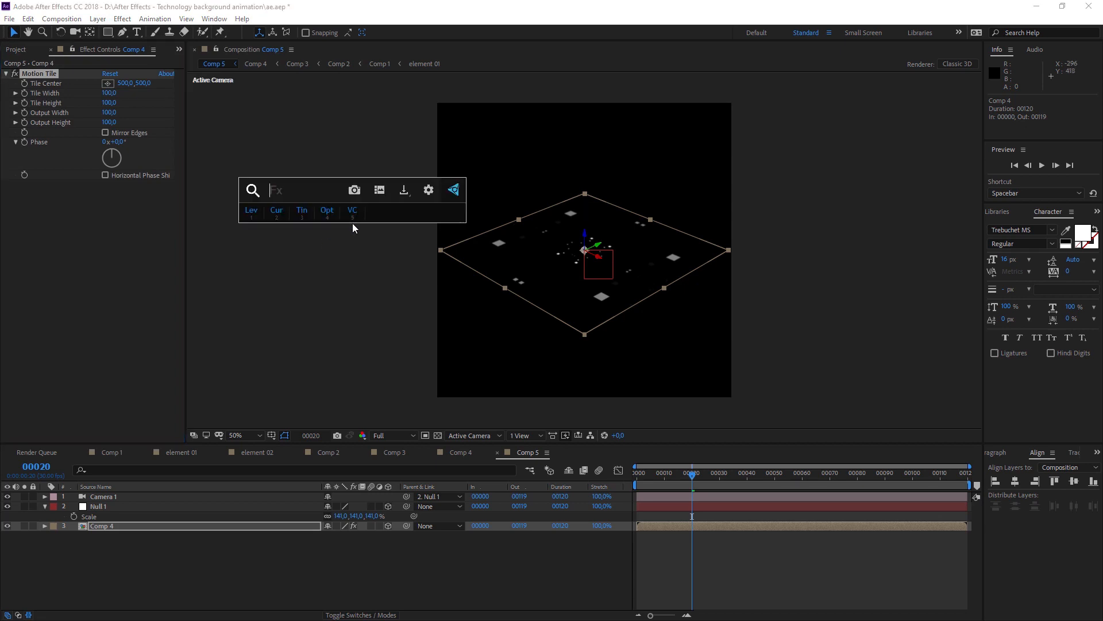
text(mot)
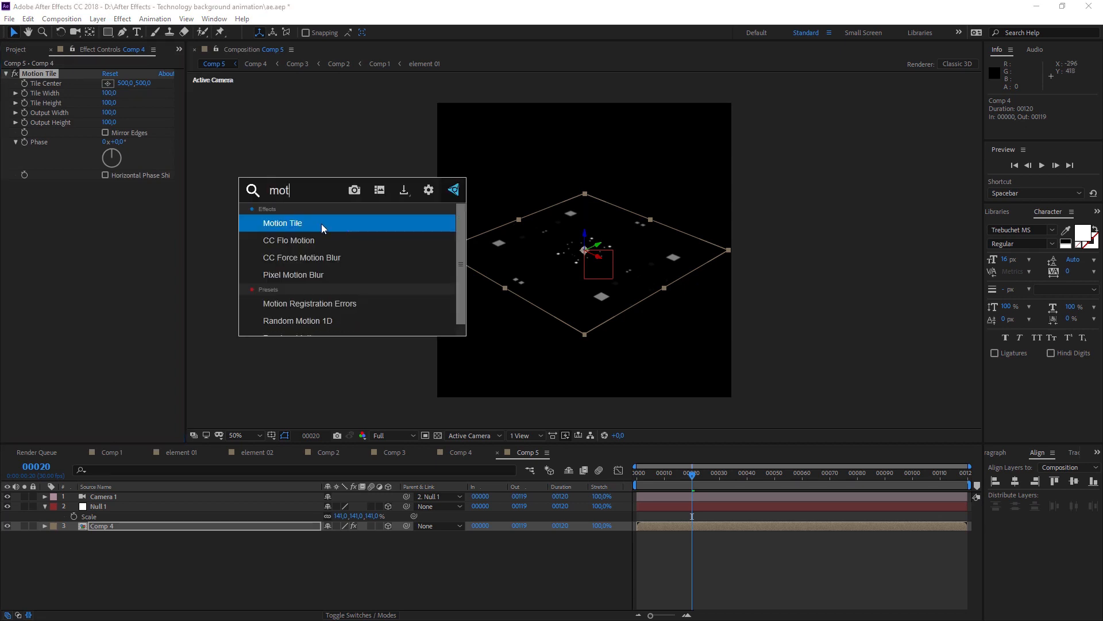
click(128, 228)
- Set the Motion Tile Output Width on Comp 4 to 200
click(112, 114)
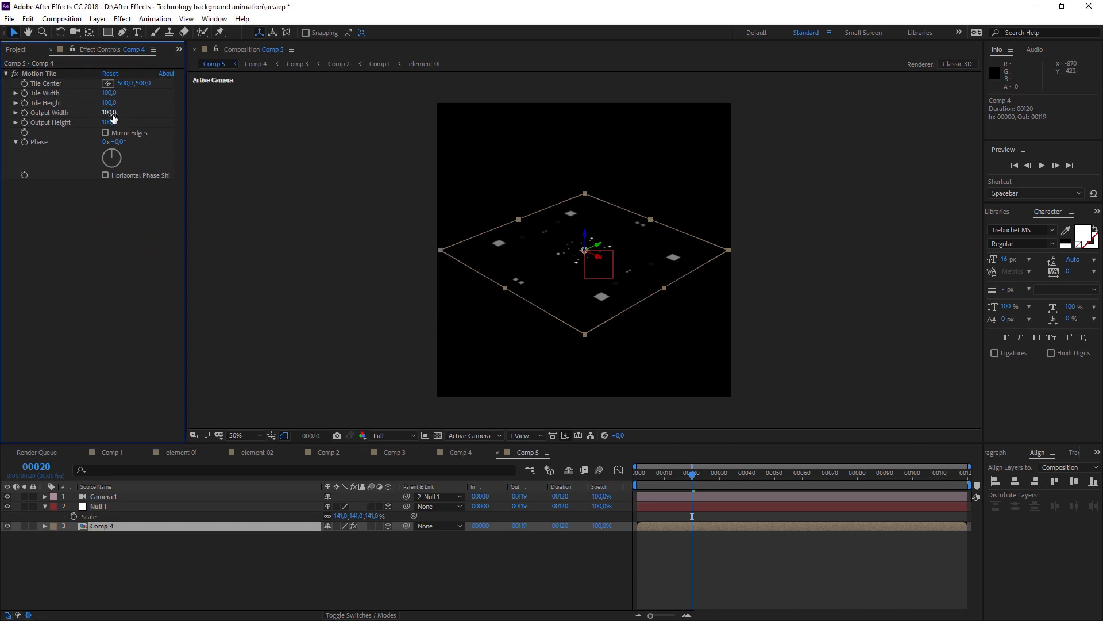
text(200)
key(Return)
click(110, 123)
key(Return)
- Set the Motion Tile Output Width and Output Height on Comp 4 to 300
click(110, 113)
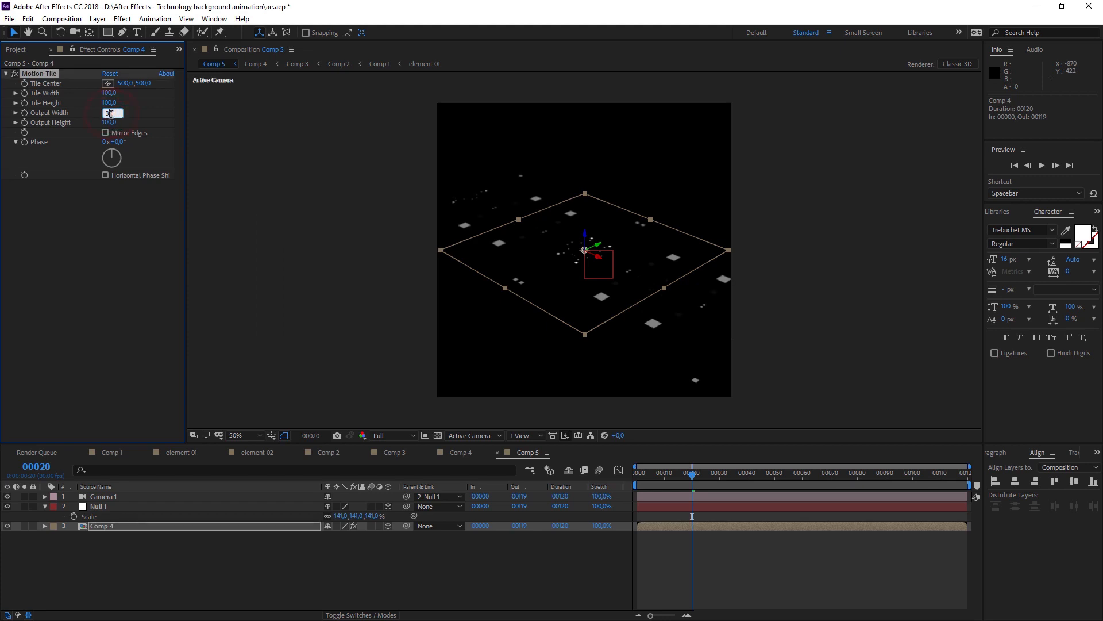
text(300)
key(Return)
click(110, 122)
text(3000)
key(Return)
click(113, 122)
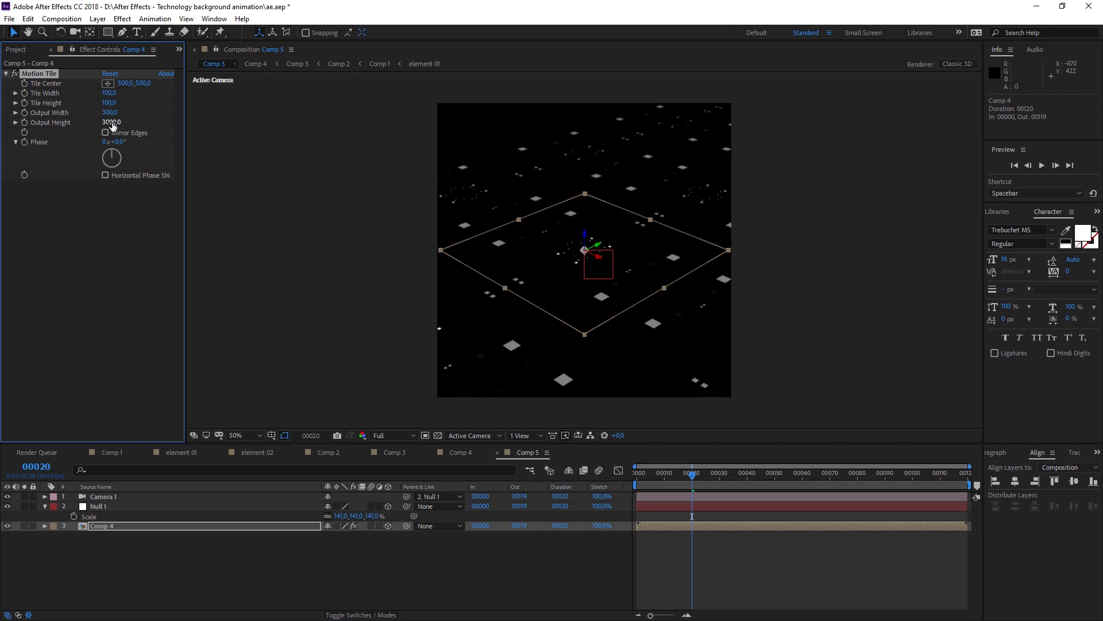
text(300)
key(Return)
- Set the Motion Tile Output Width and Output Height on Comp 4 to 500
click(110, 112)
text(500)
key(Return)
click(105, 123)
text(500)
key(Return)
- Set Camera 1's focus distance to the Null 1 layer
key(slash)
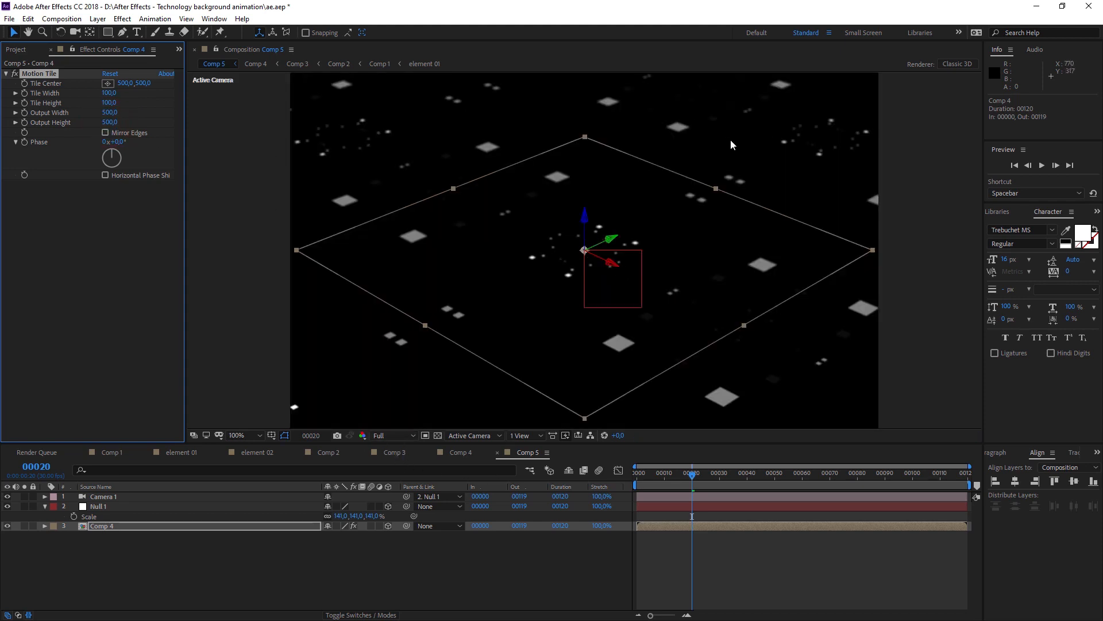
click(105, 497)
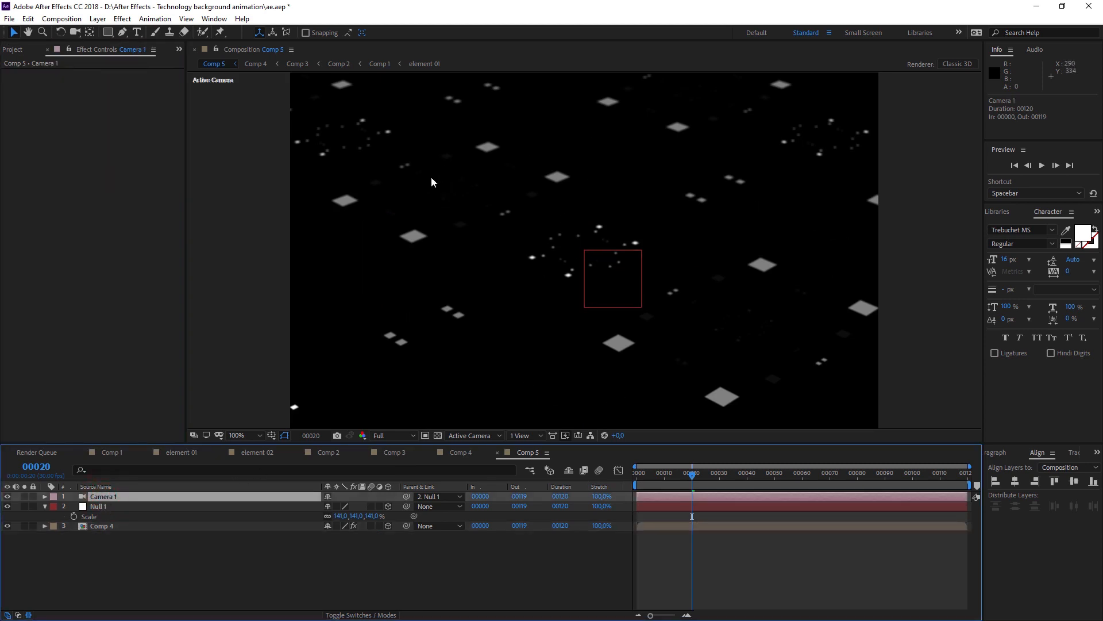
ctrl+click(108, 506)
right_click(108, 505)
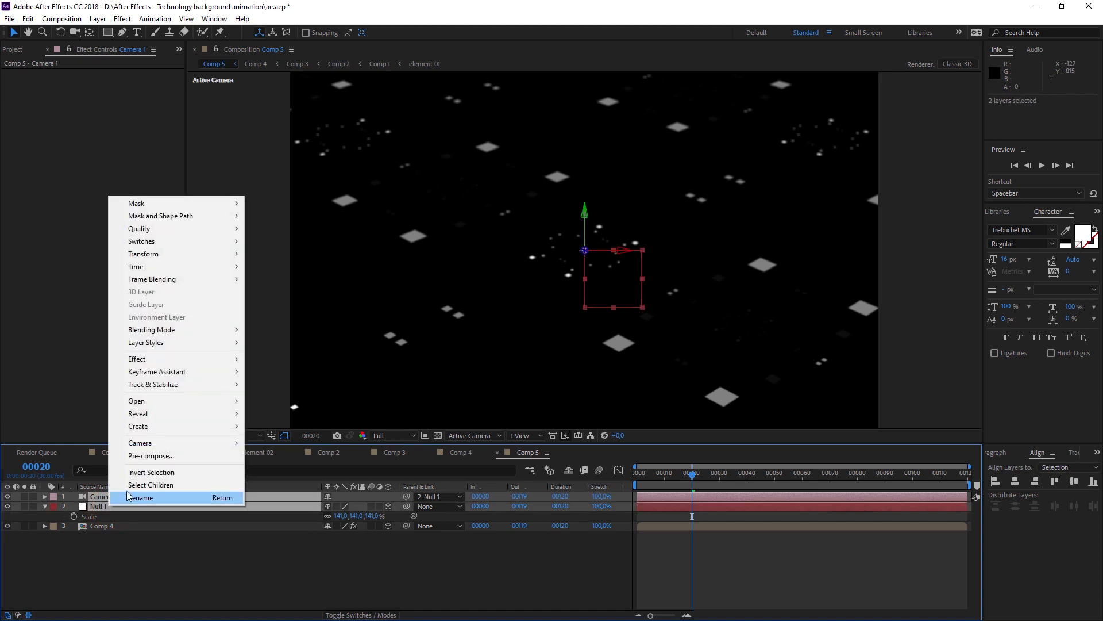
mouse_move(168, 443)
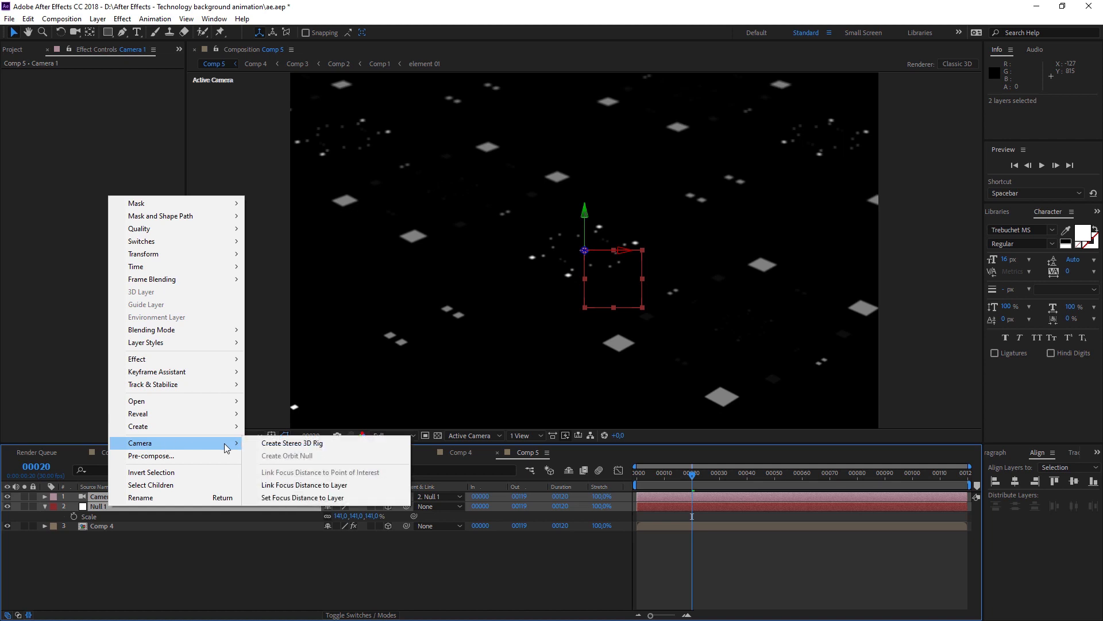
click(299, 498)
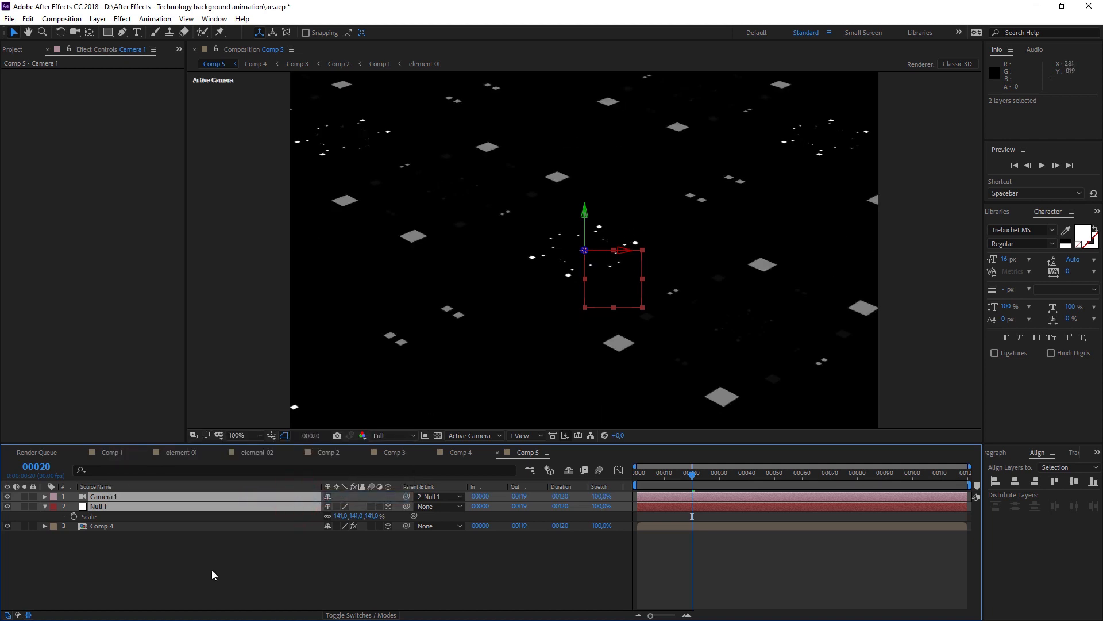
- Set the Scale of the Comp 4 layer to 80%
click(202, 554)
click(138, 526)
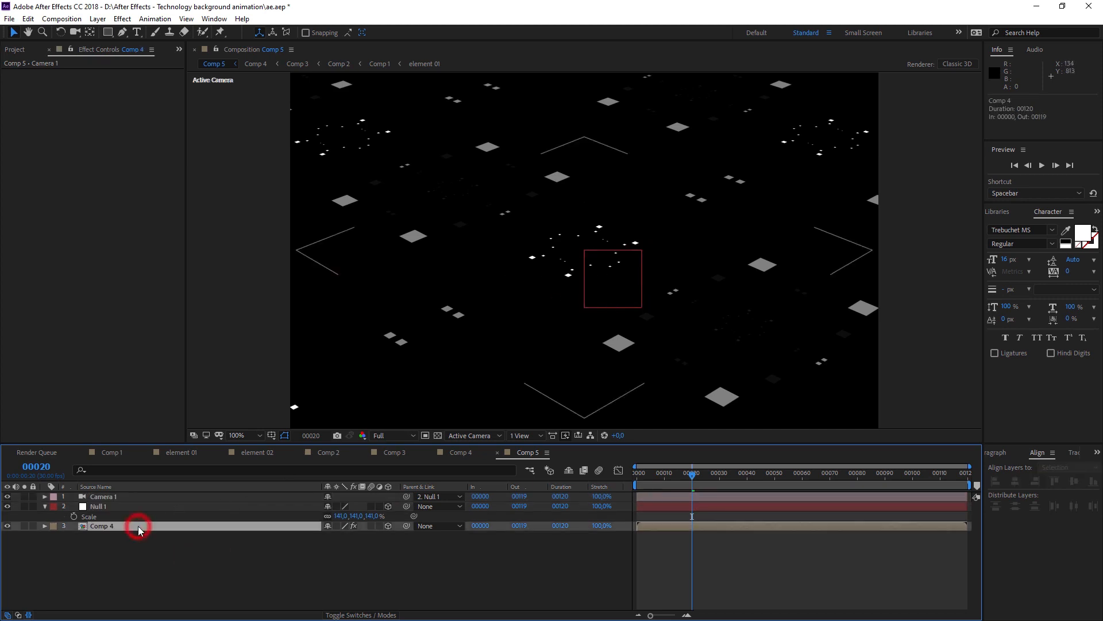
key(s)
drag(355, 535, 353, 537)
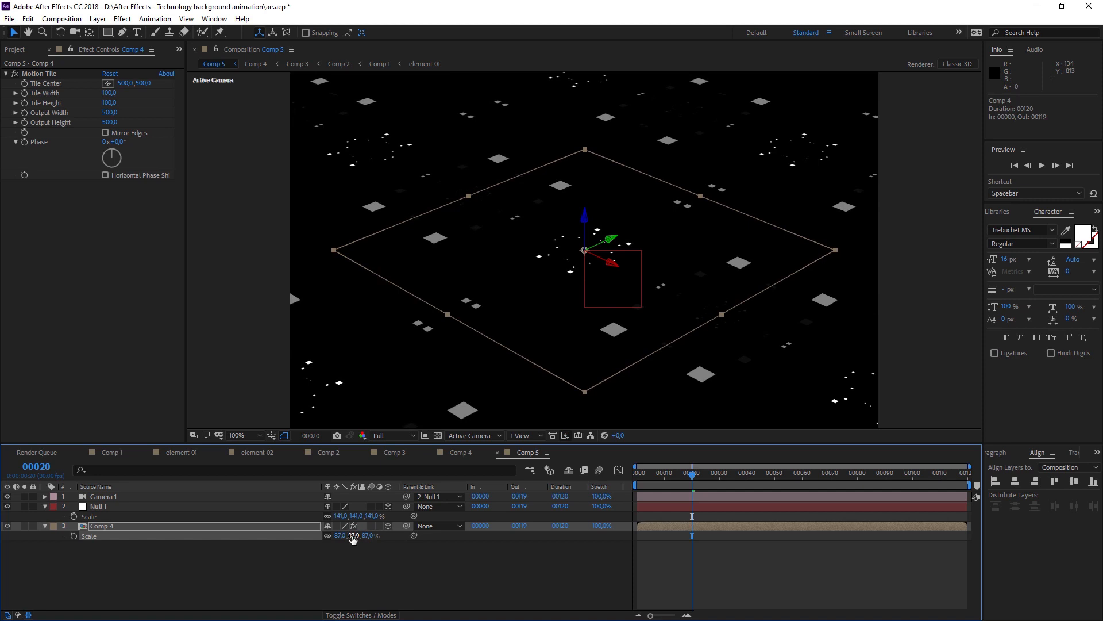
click(353, 536)
key(Return)
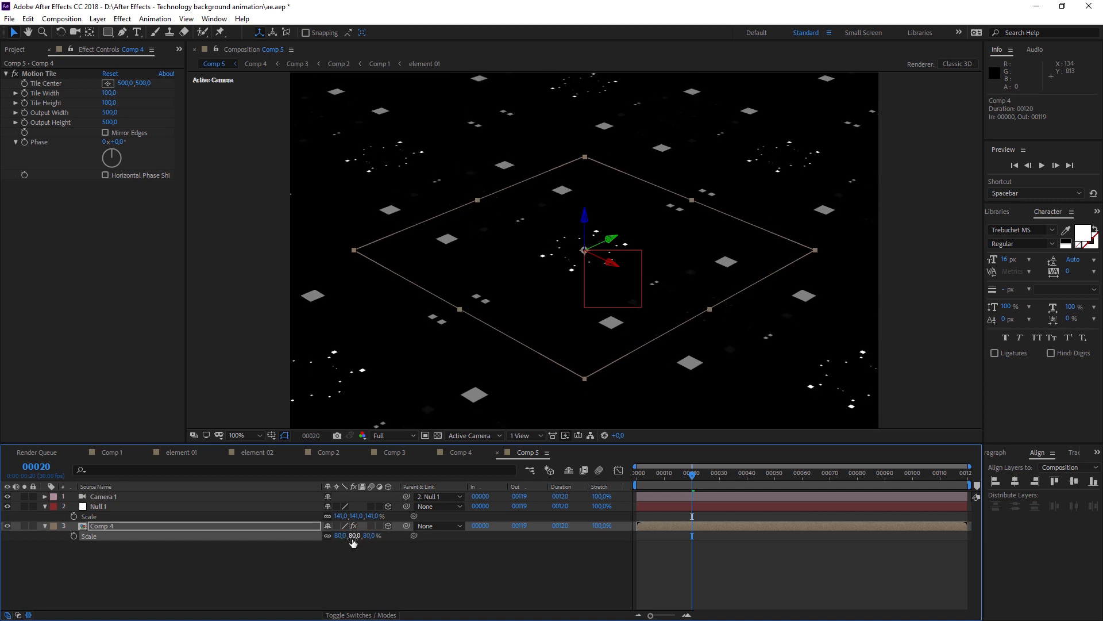
- Set the Aperture in Camera 1's Camera Options to 300 pixels
click(122, 495)
key(a)
key(a)
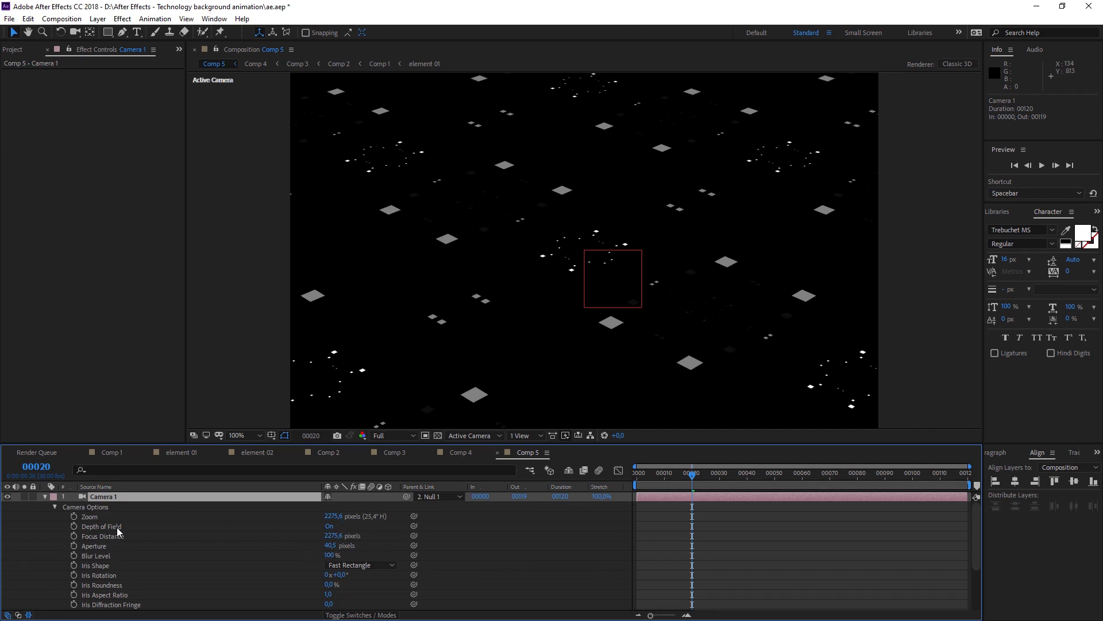
drag(333, 548, 655, 546)
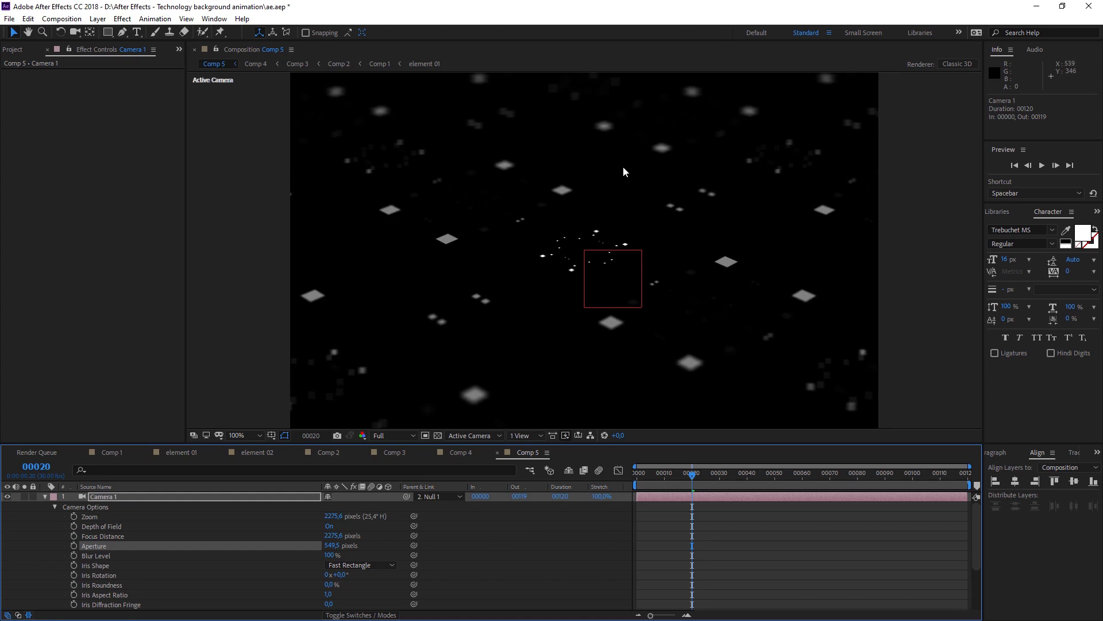
click(331, 546)
text(300)
key(Return)
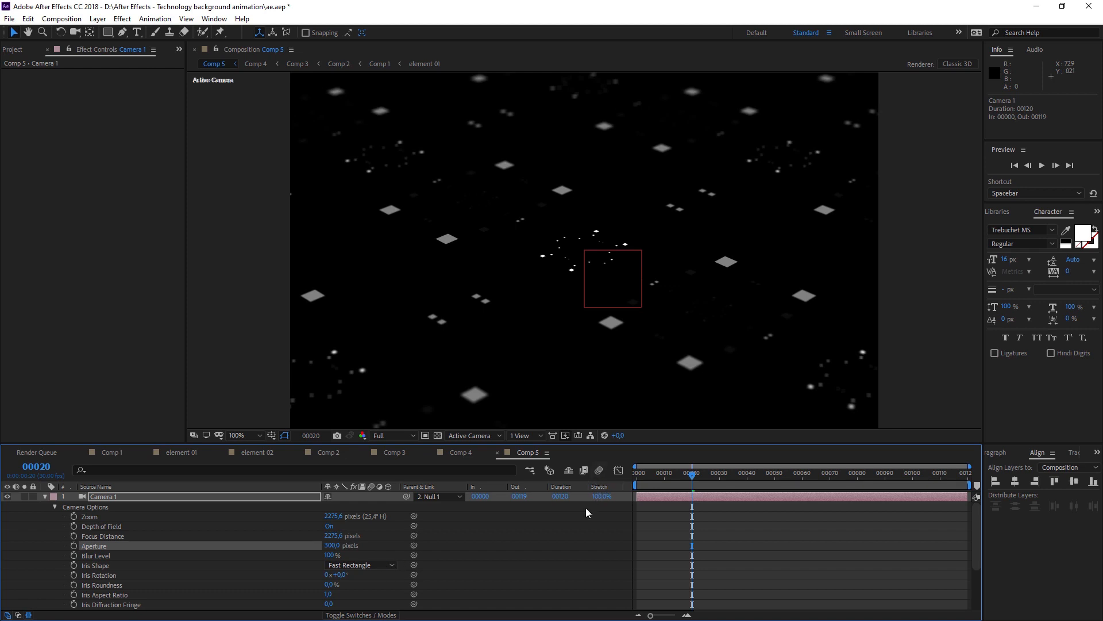
- Preview the Comp 5 animation with the camera blur
click(481, 546)
key(space)
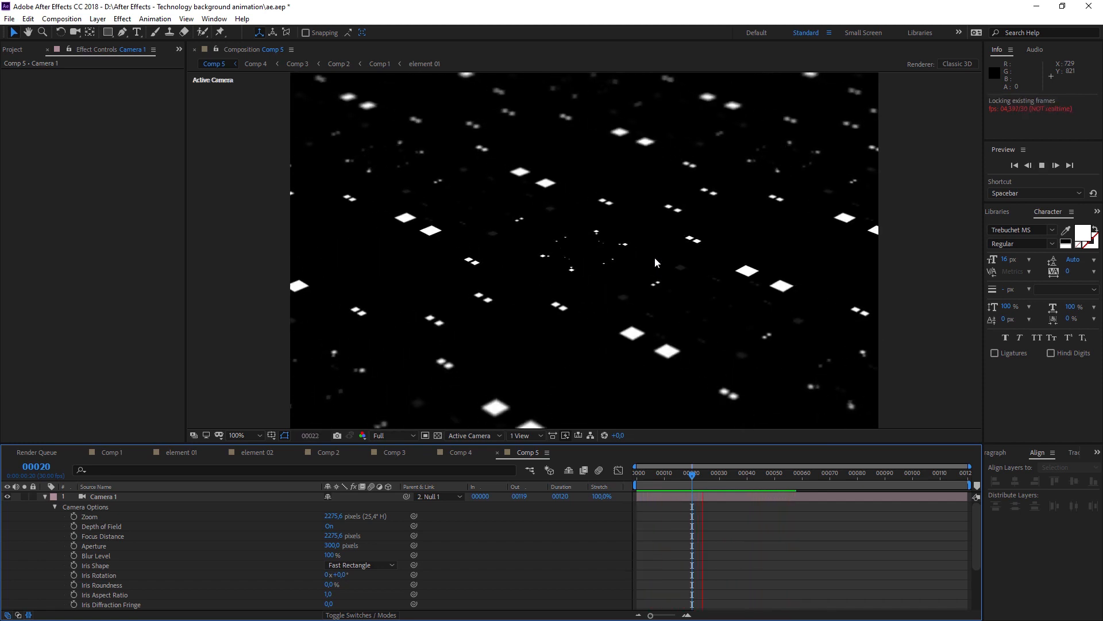
key(space)
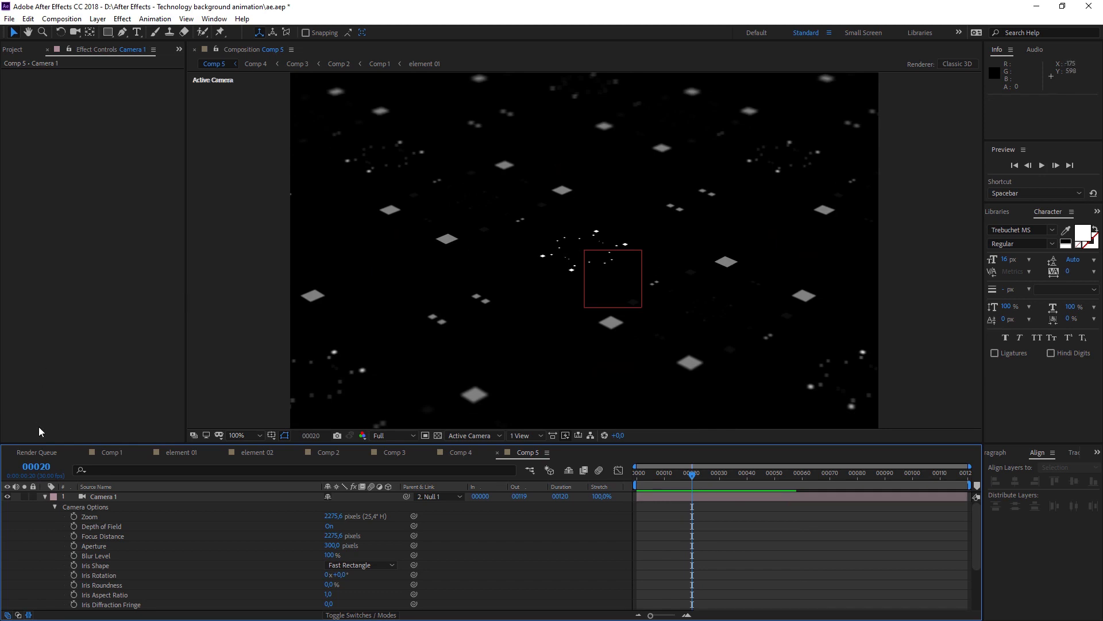
- Collapse Camera 1's properties and duplicate the Comp 4 layer
click(46, 496)
click(122, 526)
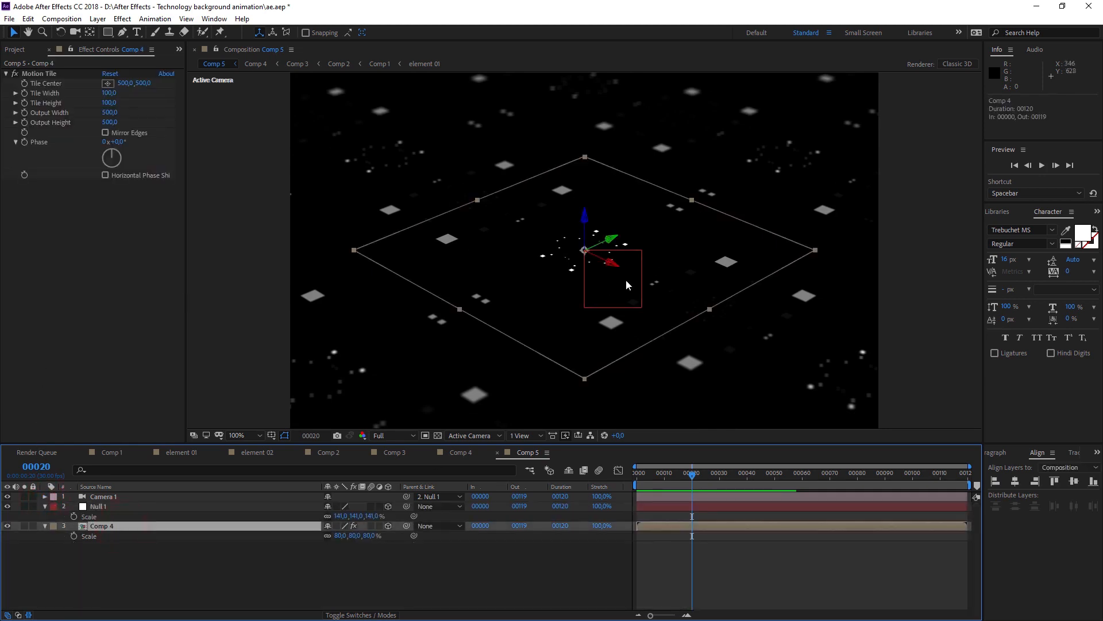
key(period)
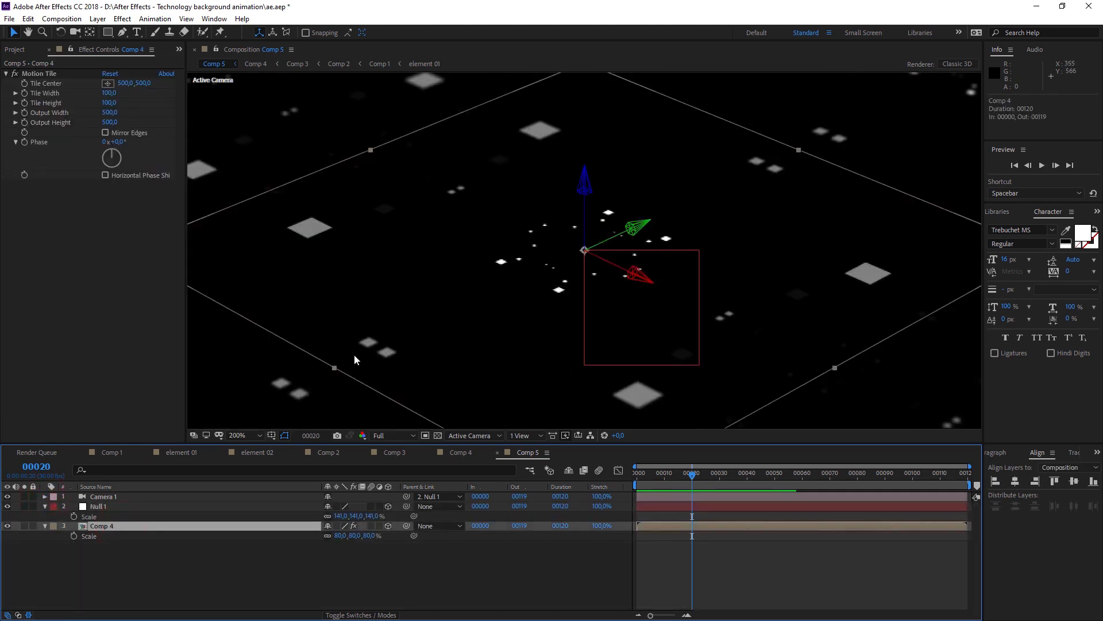
key(ctrl+d)
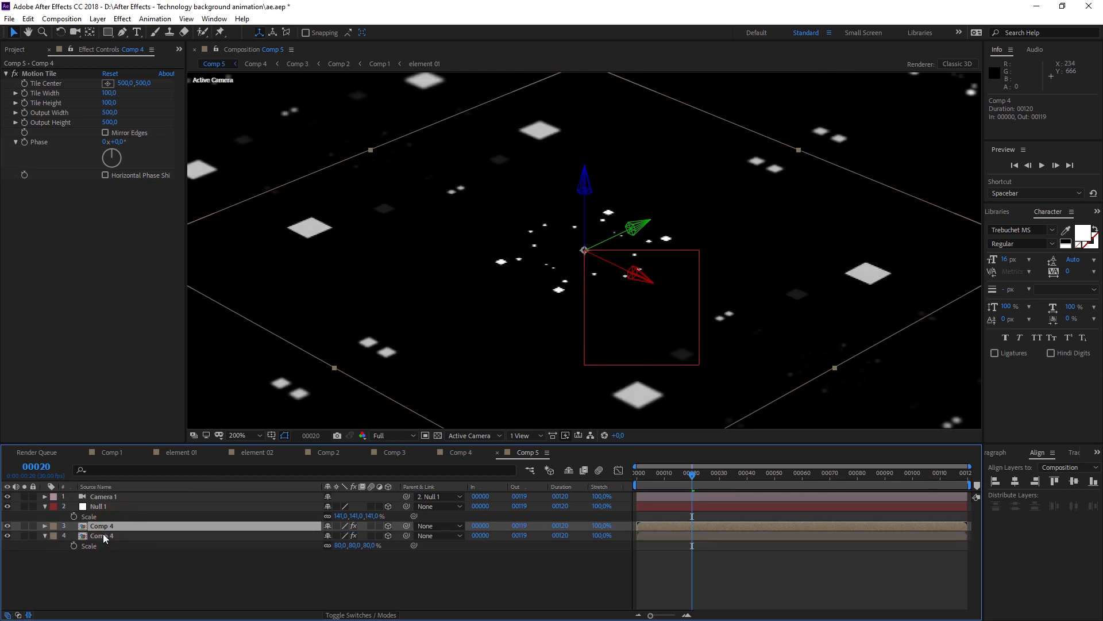
- Apply the Fast Box Blur effect to the lower Comp 4 layer
click(104, 537)
key(ctrl+space)
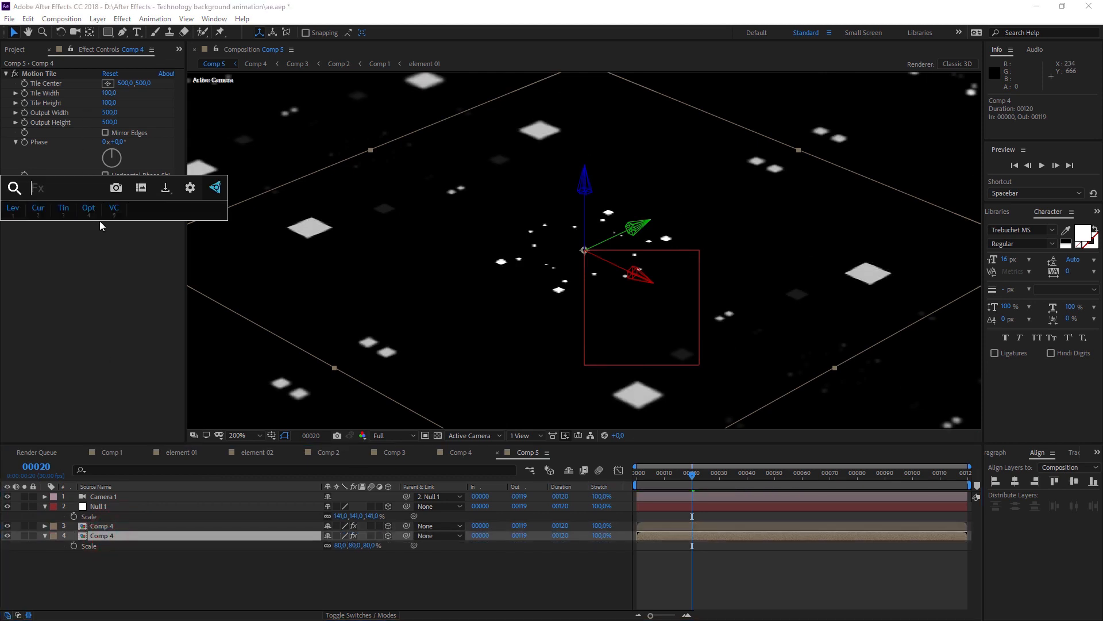
text(blu)
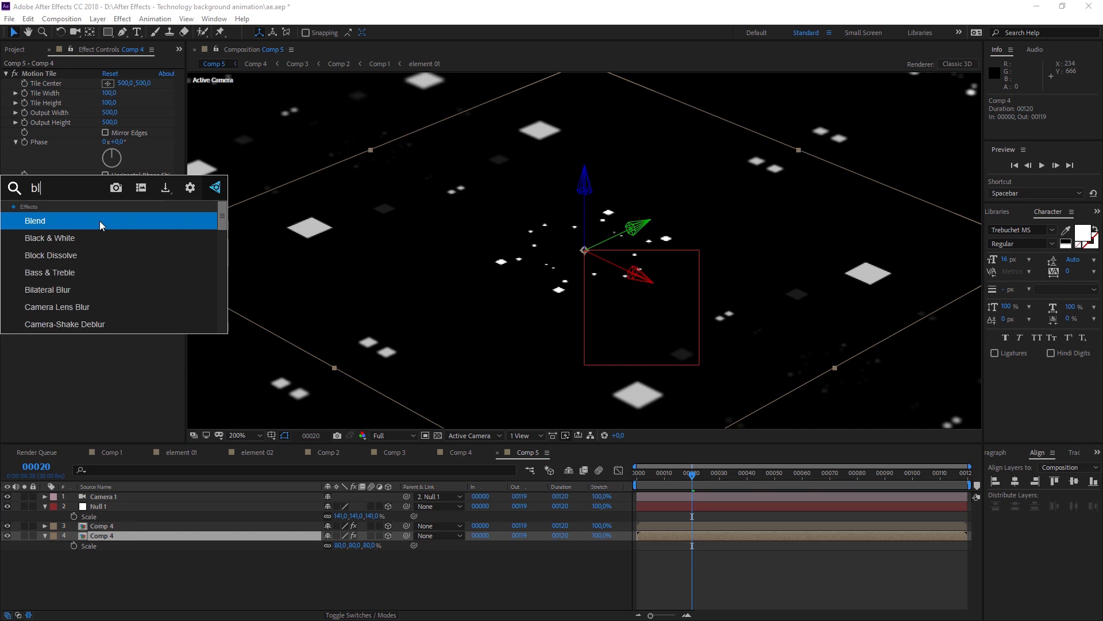
double_click(51, 189)
text(fas)
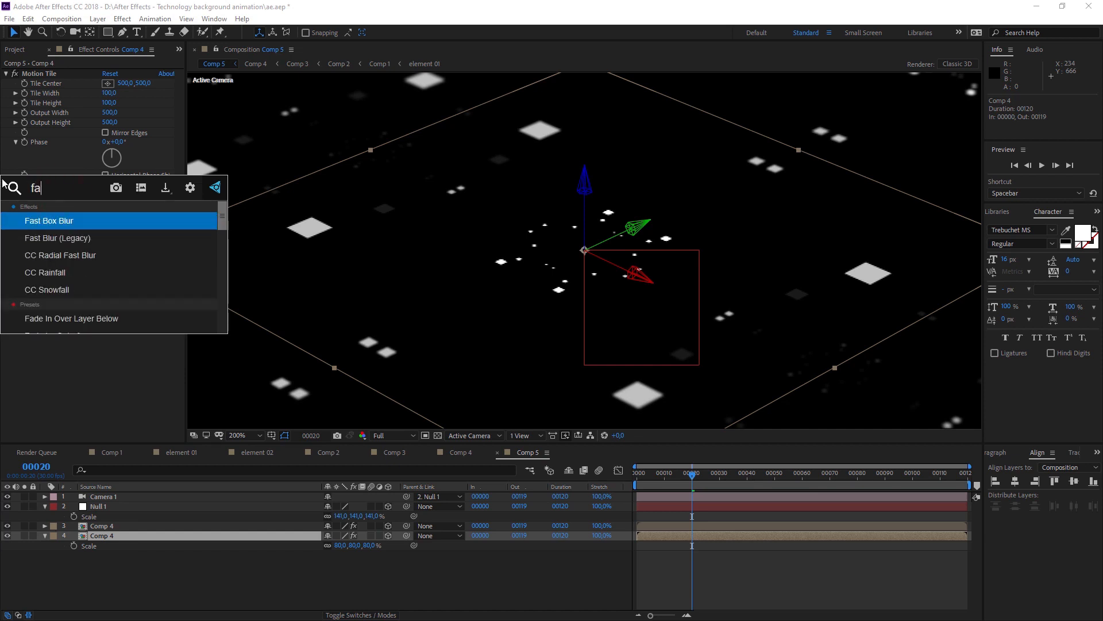
click(71, 221)
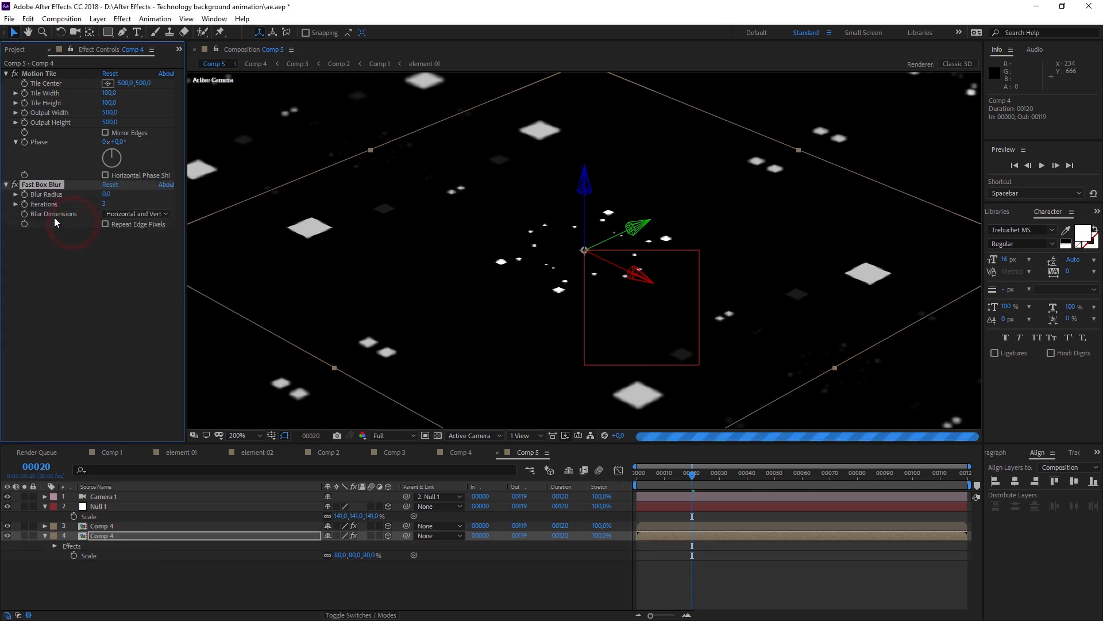
- Replace Fast Box Blur with Fast Blur (Legacy) on the lower Comp 4 layer and set its Blurriness to 108
key(ctrl+space)
text(fast)
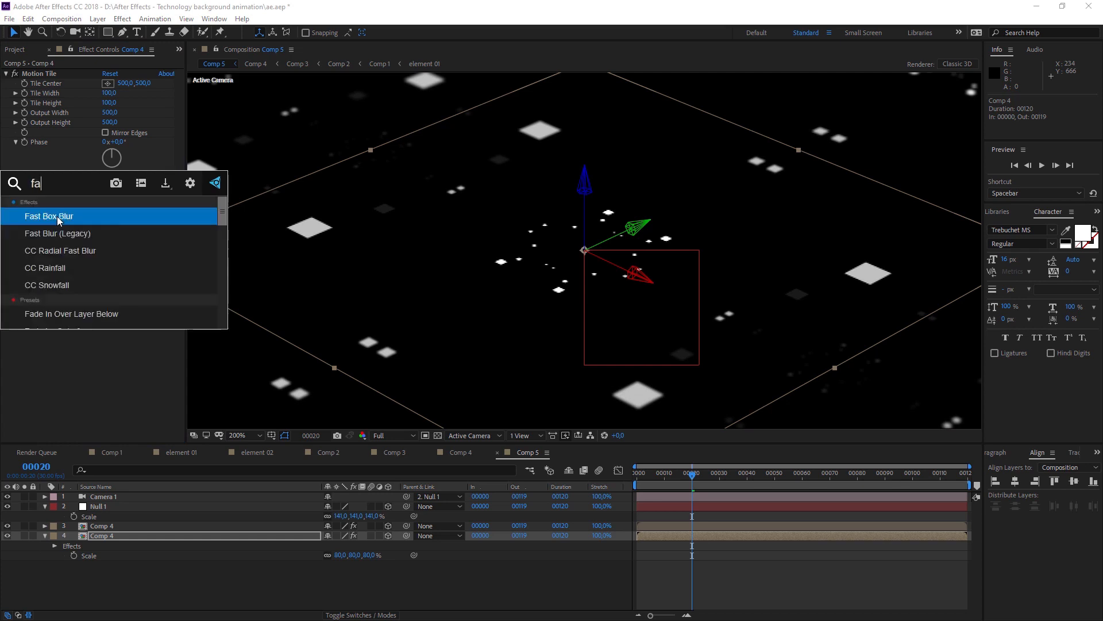
click(70, 230)
click(52, 185)
key(Delete)
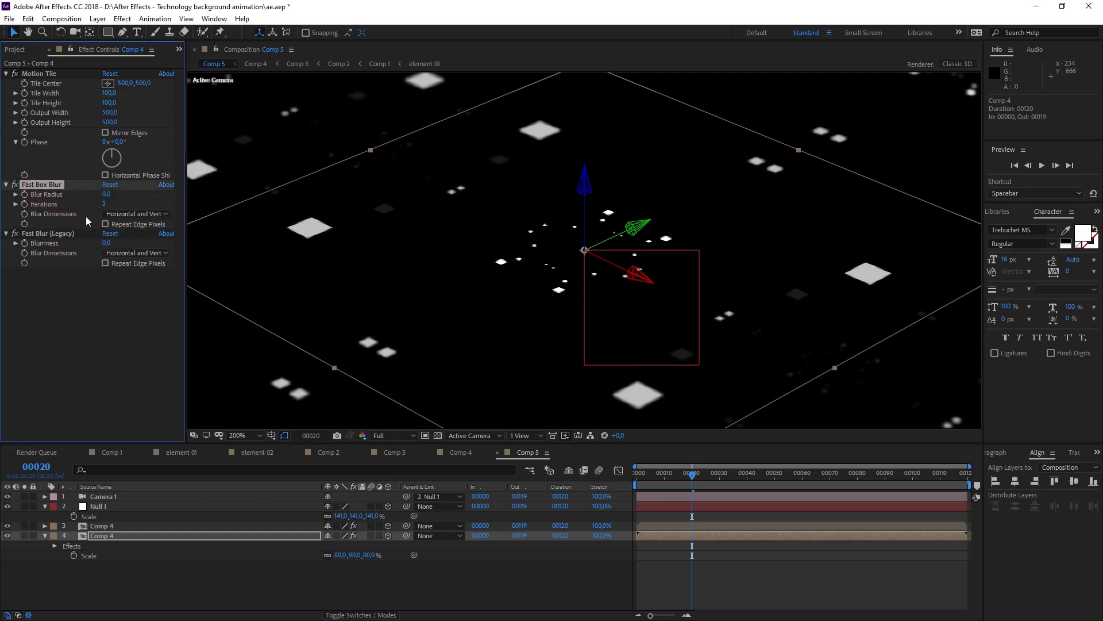
drag(106, 193, 173, 200)
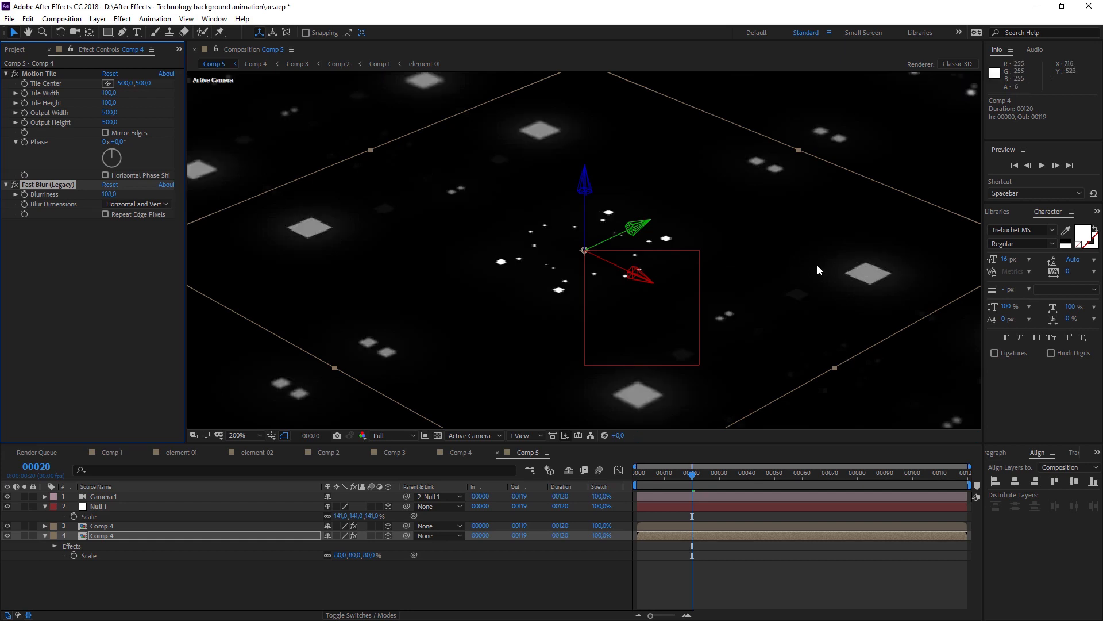
key(comma)
- Set the Opacity of the blurred lower Comp 4 layer to 75%
click(116, 534)
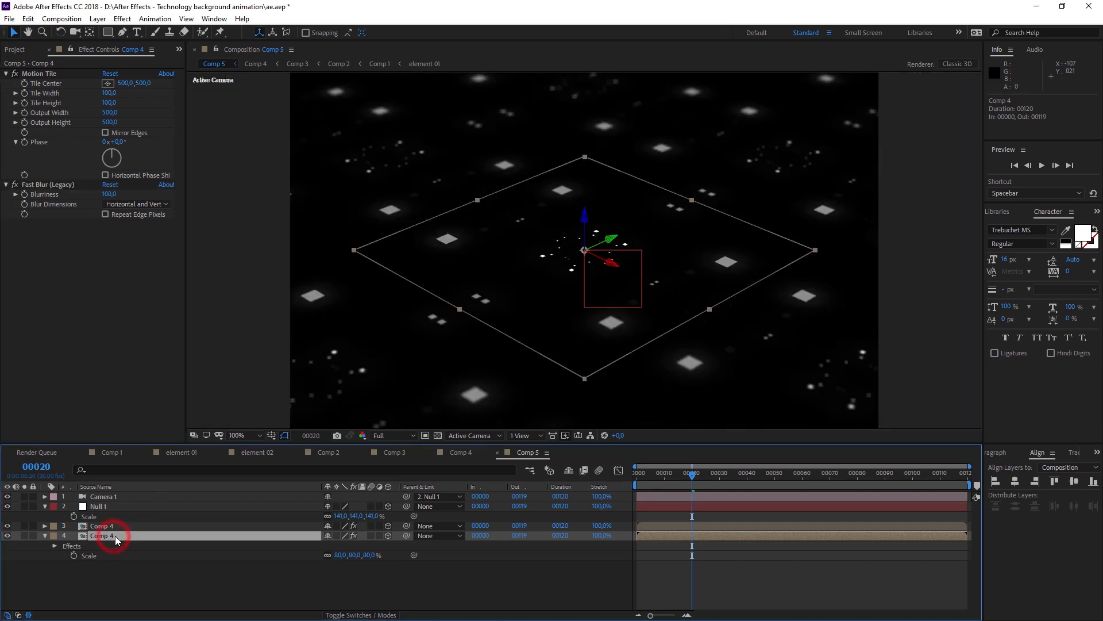
key(t)
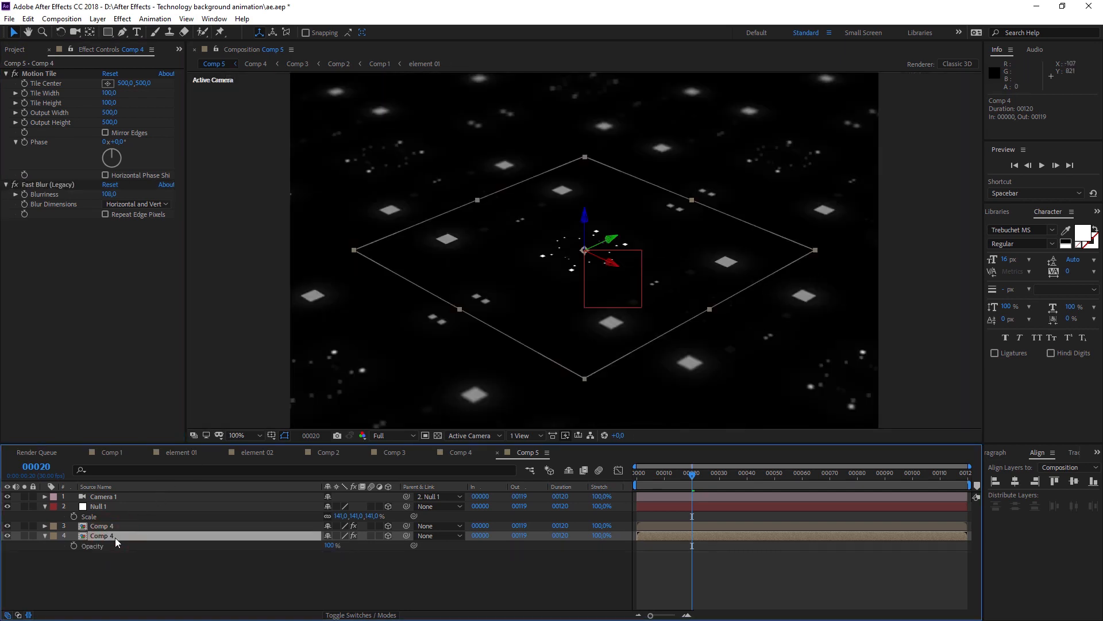
click(331, 546)
text(50)
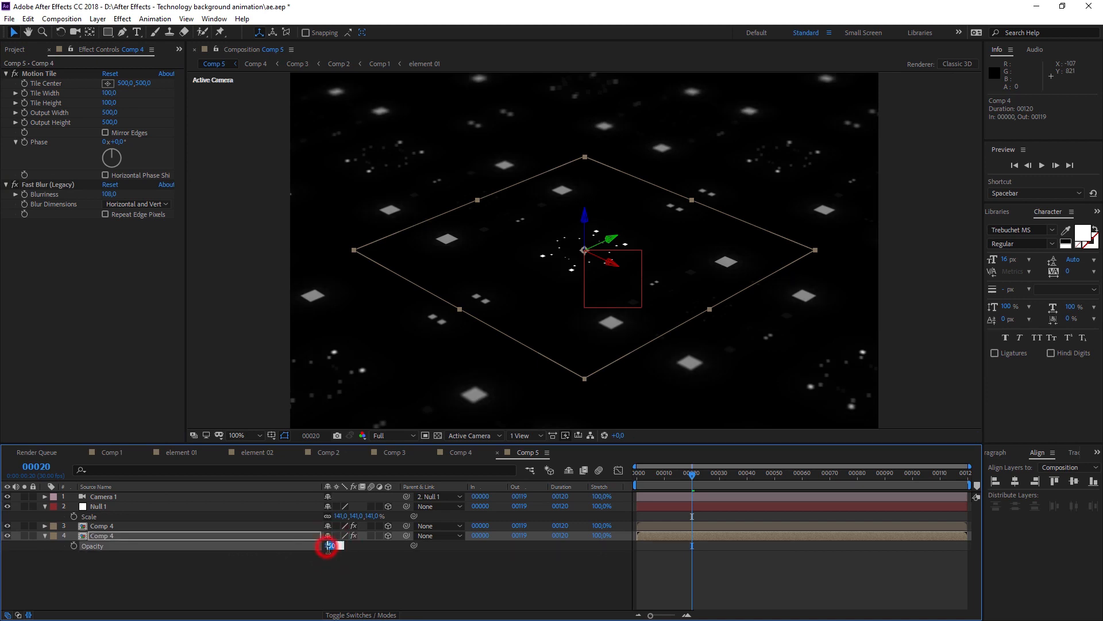
- Duplicate the unblurred Comp 4 layer and set the Z position of the topmost copy to 5
click(145, 526)
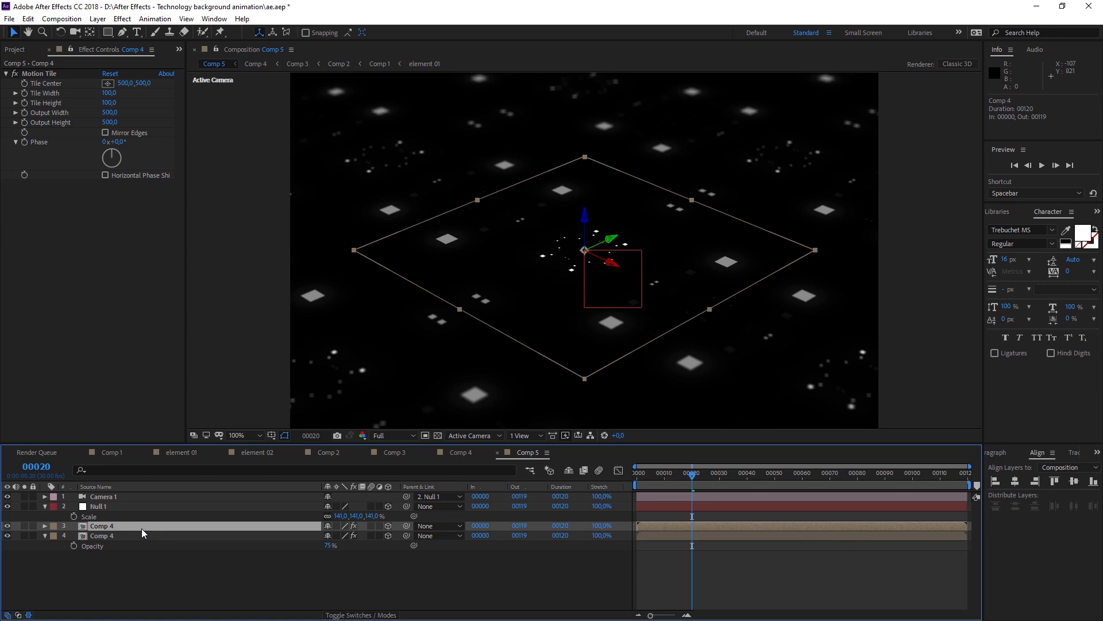
key(ctrl+d)
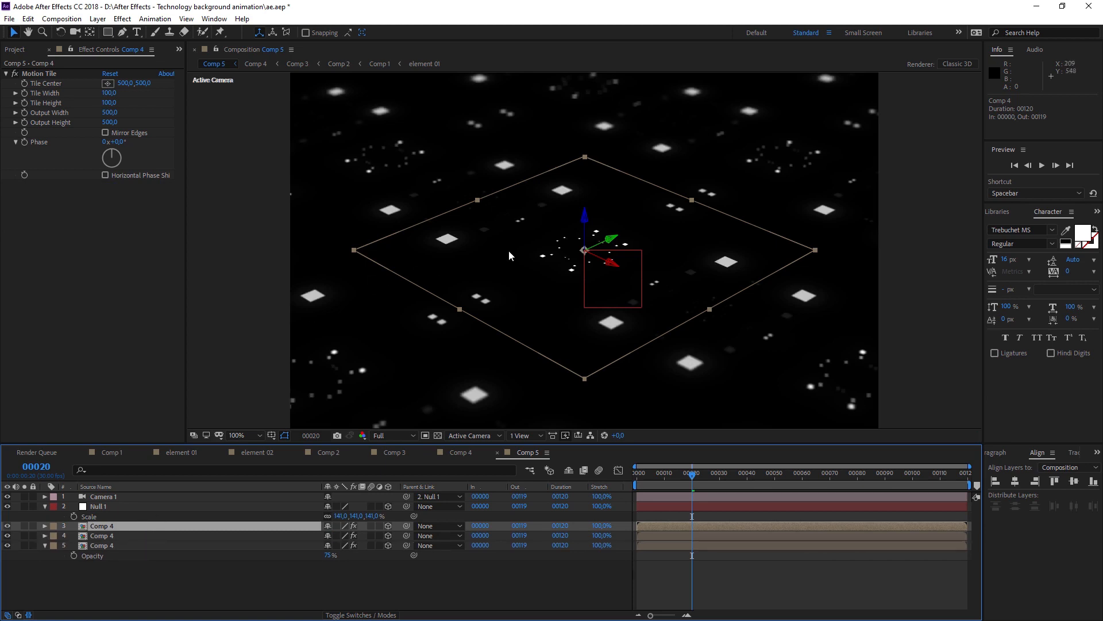
key(p)
drag(583, 221, 586, 225)
click(360, 535)
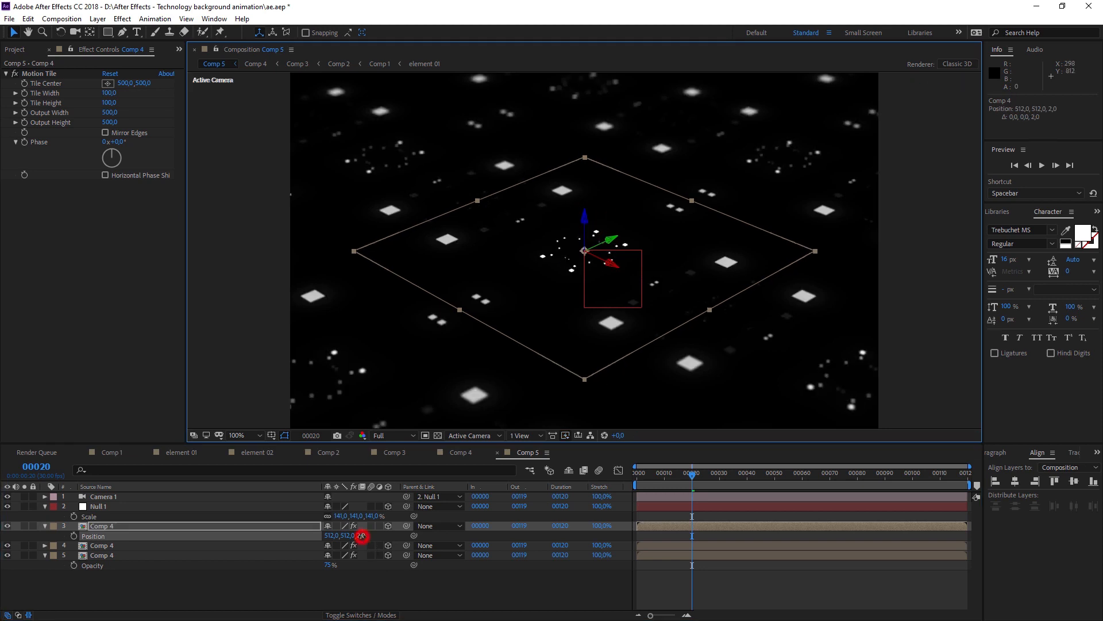
text(5)
key(Return)
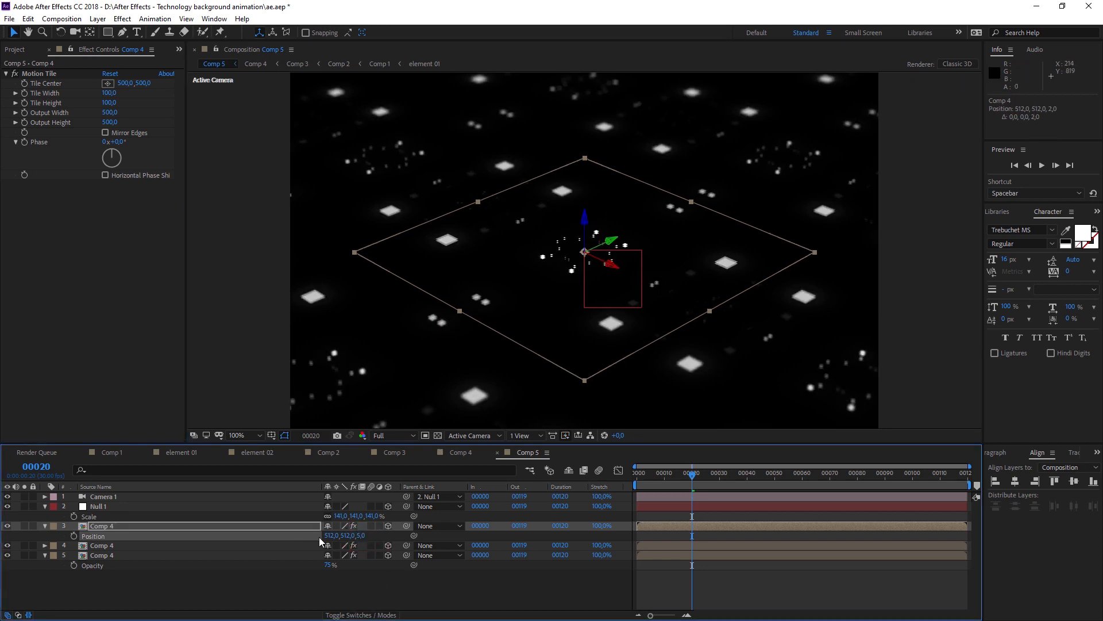
- Set the Opacity of the topmost Comp 4 layer to 40%
key(period)
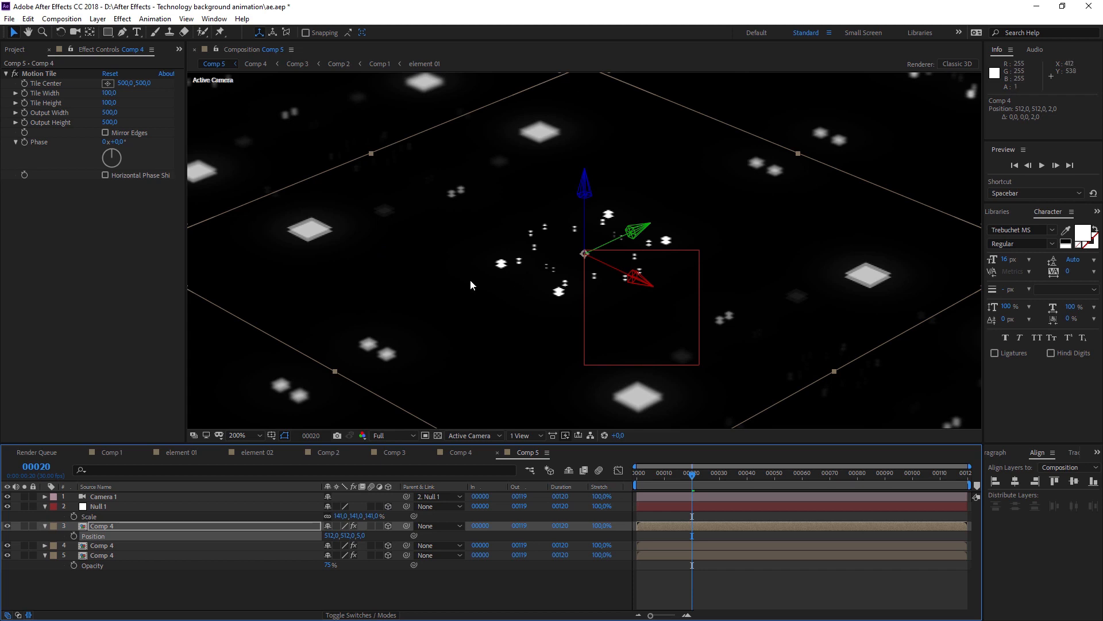
key(t)
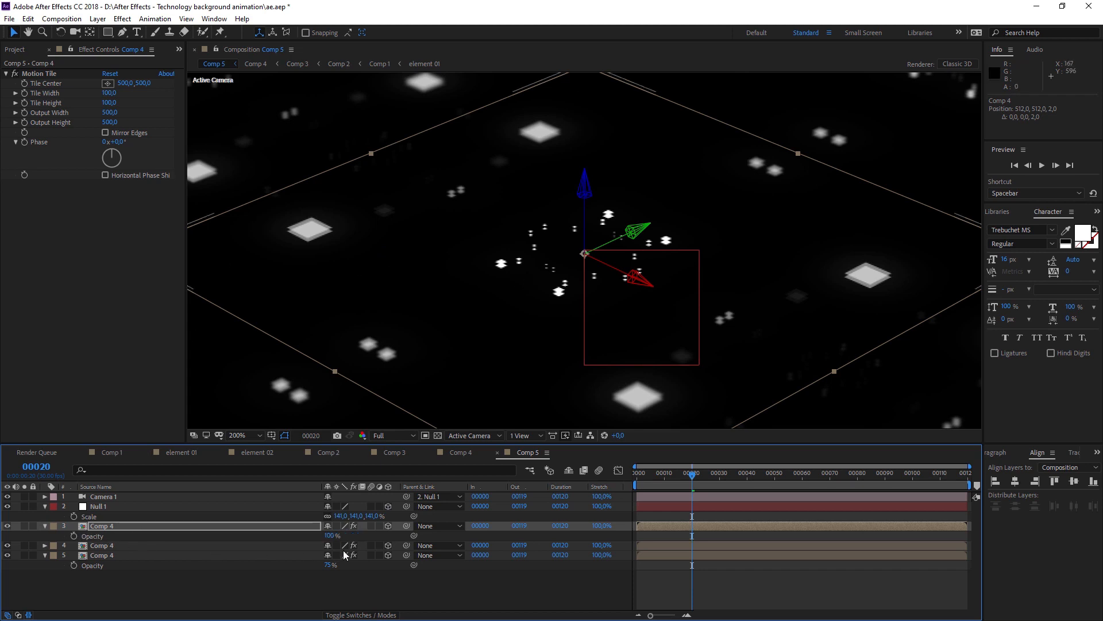
click(332, 535)
text(20)
key(Return)
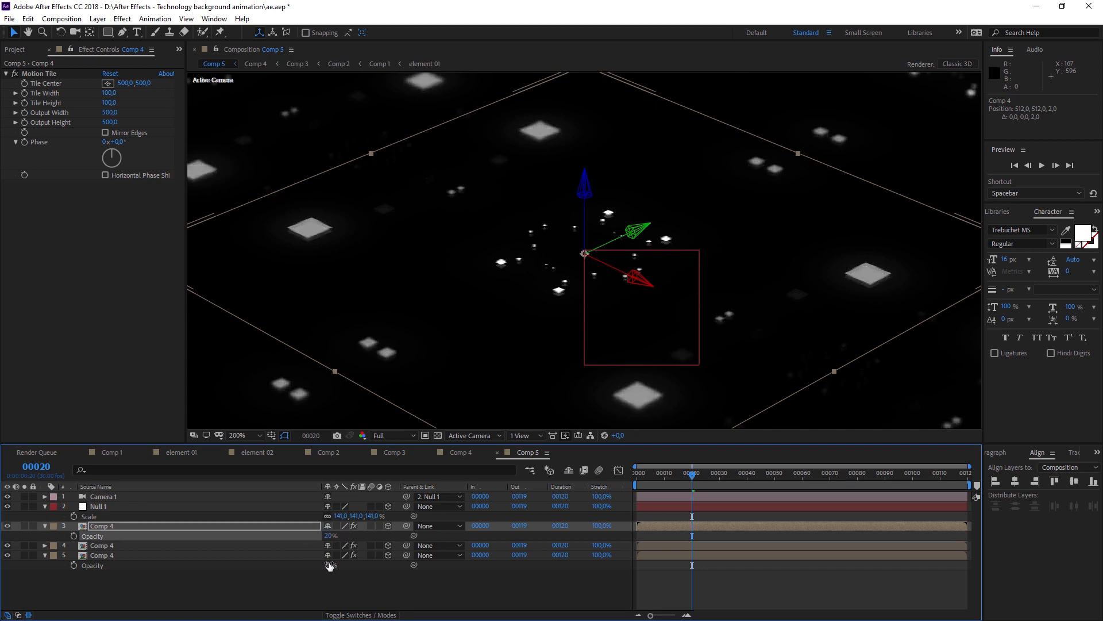
click(328, 536)
text(40)
key(Return)
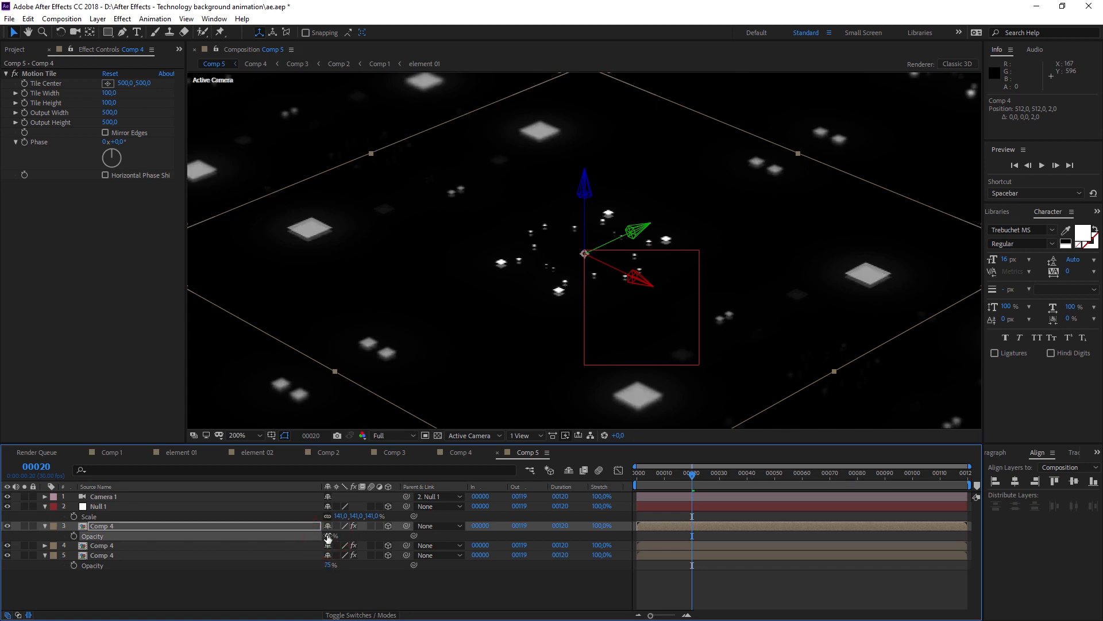
- Set the Z position of the topmost Comp 4 layer to 10
key(p)
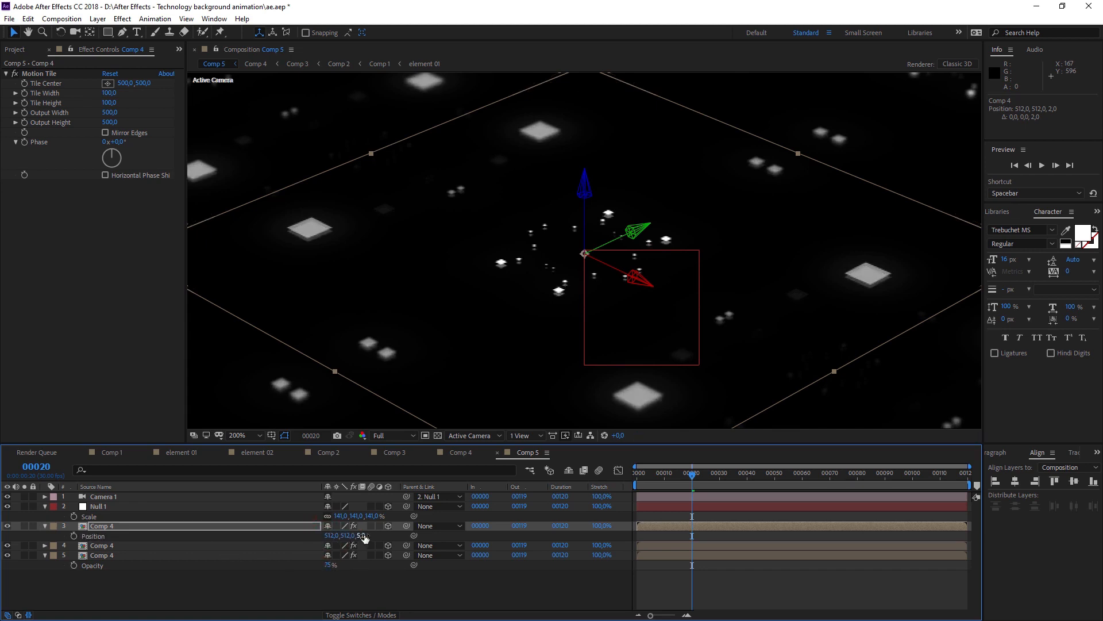
click(362, 536)
text(1)
key(Return)
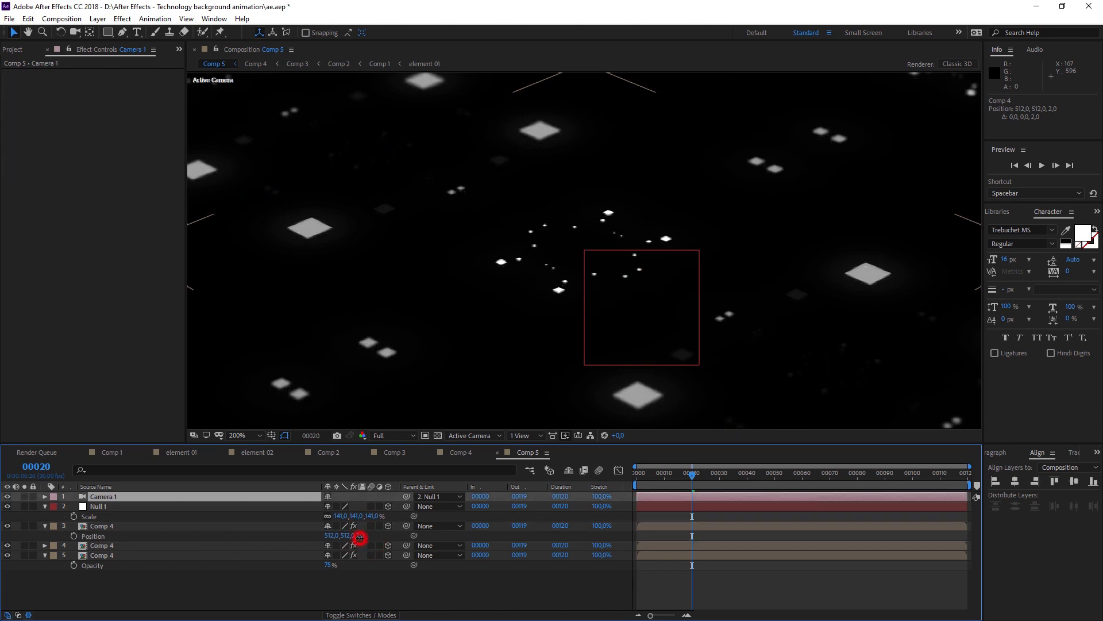
click(360, 536)
text(10)
key(Return)
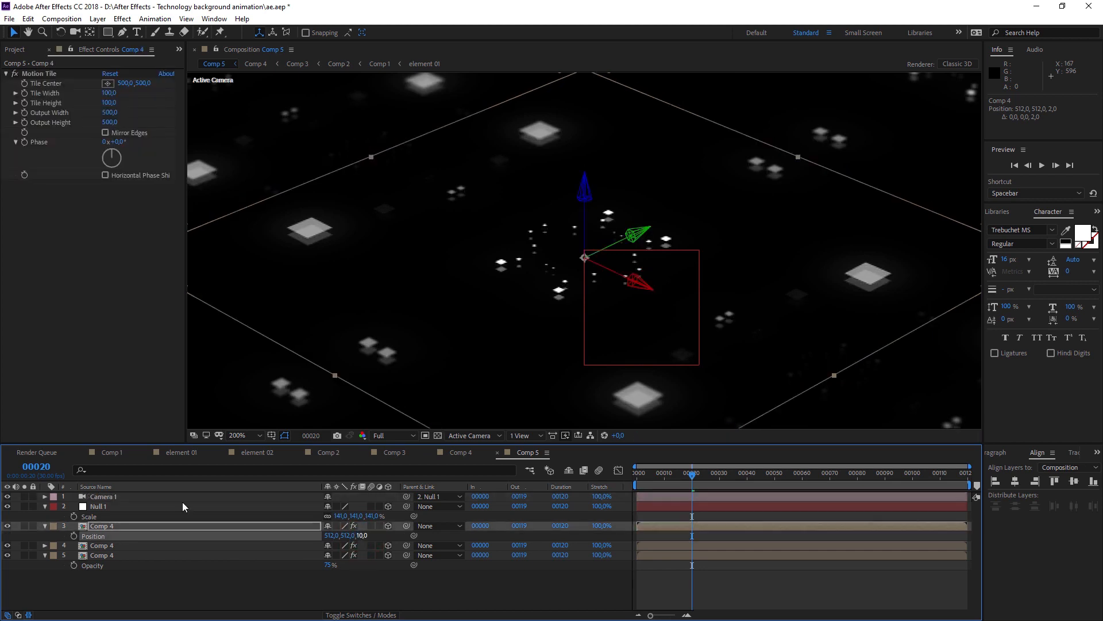
- Apply Fast Blur (Legacy) to the topmost Comp 4 layer and set its Blurriness to 7
key(ctrl+space)
text(fast)
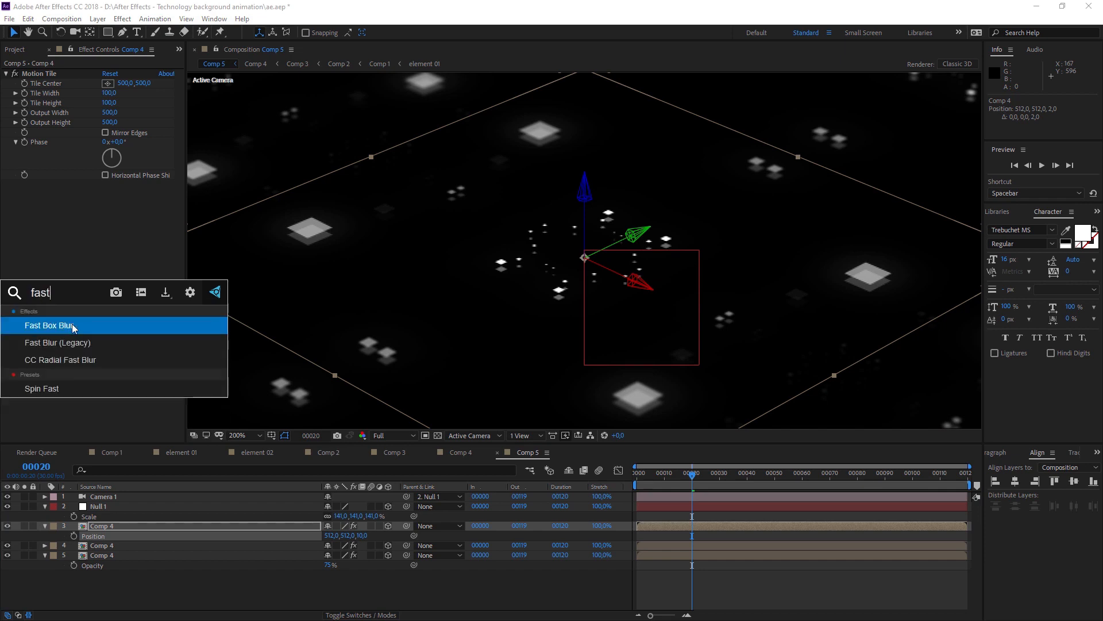
click(67, 324)
click(107, 196)
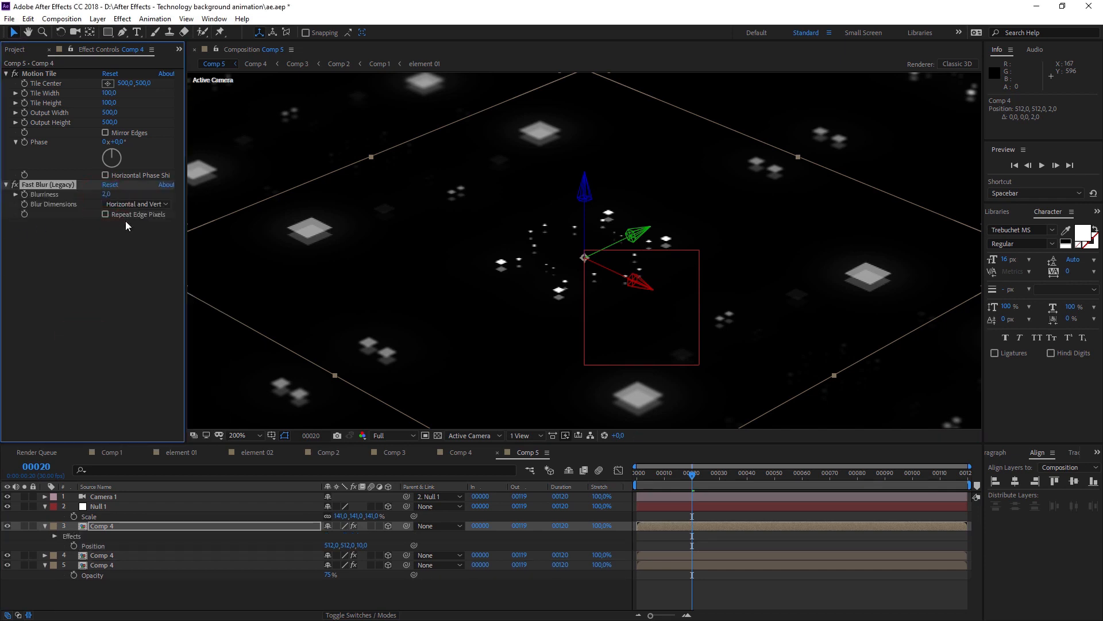
drag(109, 196, 115, 194)
- Set the Opacity of the topmost Comp 4 layer to 20% and preview the animation, ending at frame 29
key(comma)
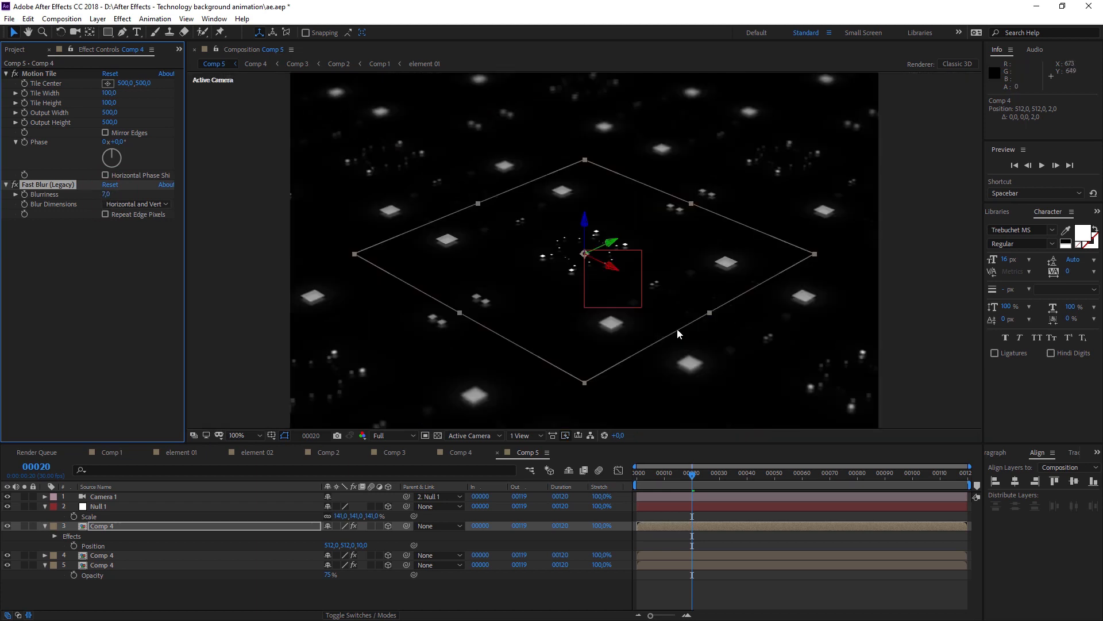
key(t)
click(332, 536)
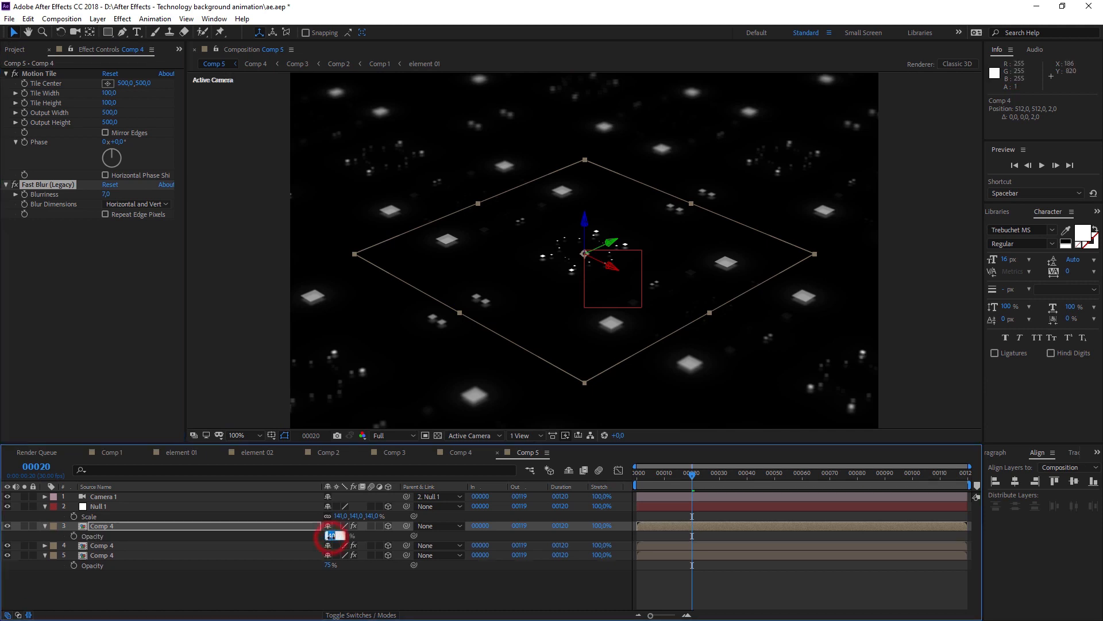
key(Return)
key(space)
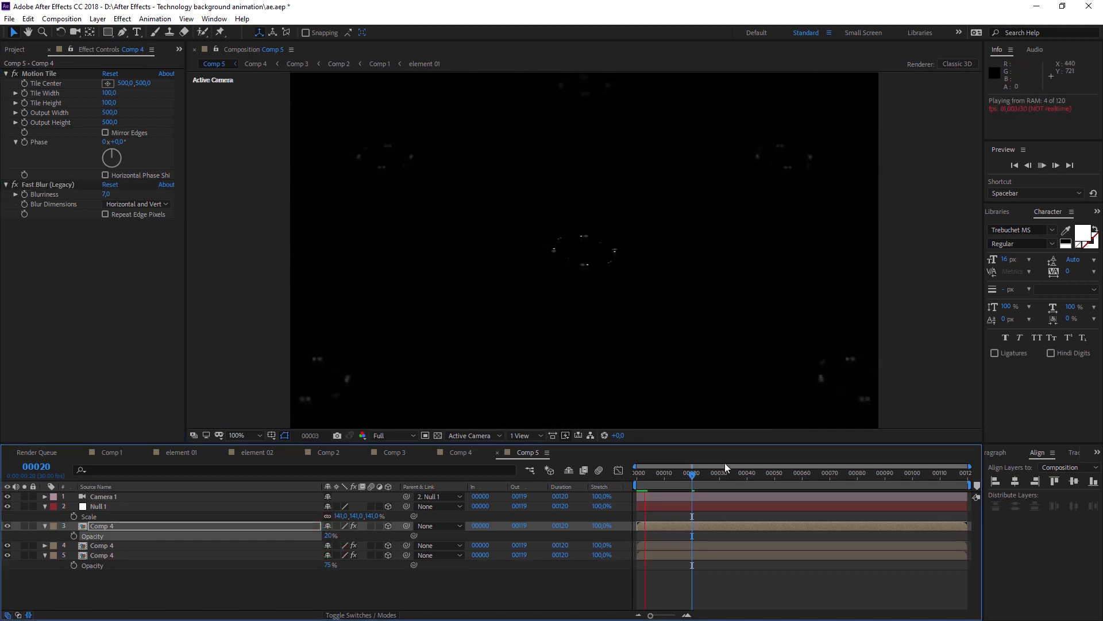
key(space)
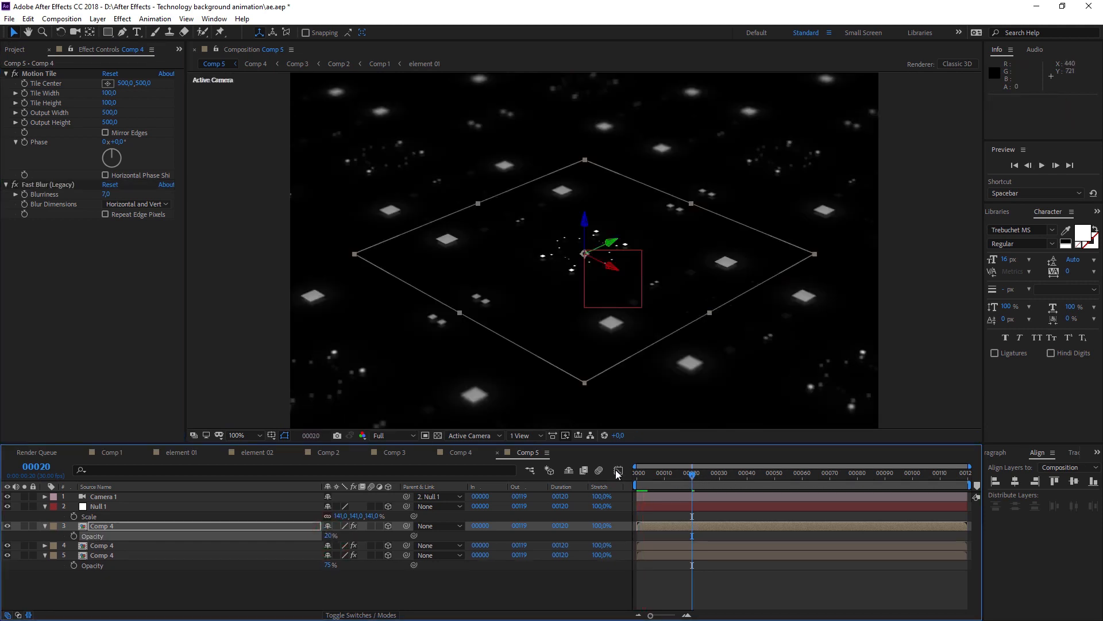
click(718, 480)
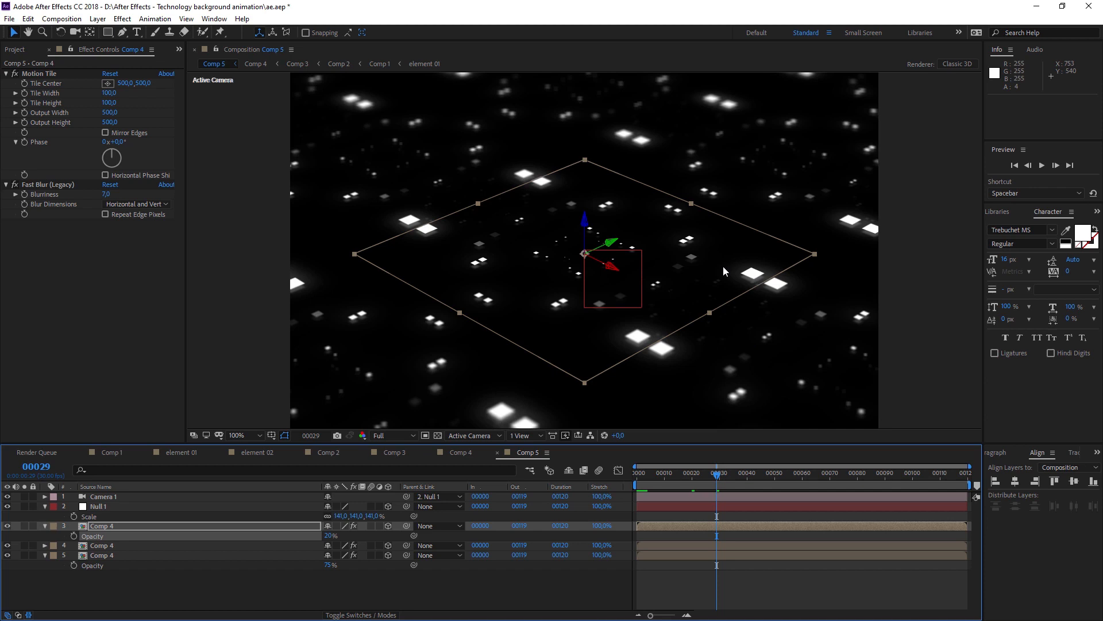
- Create a new composition named bg with the existing settings
click(17, 49)
click(40, 437)
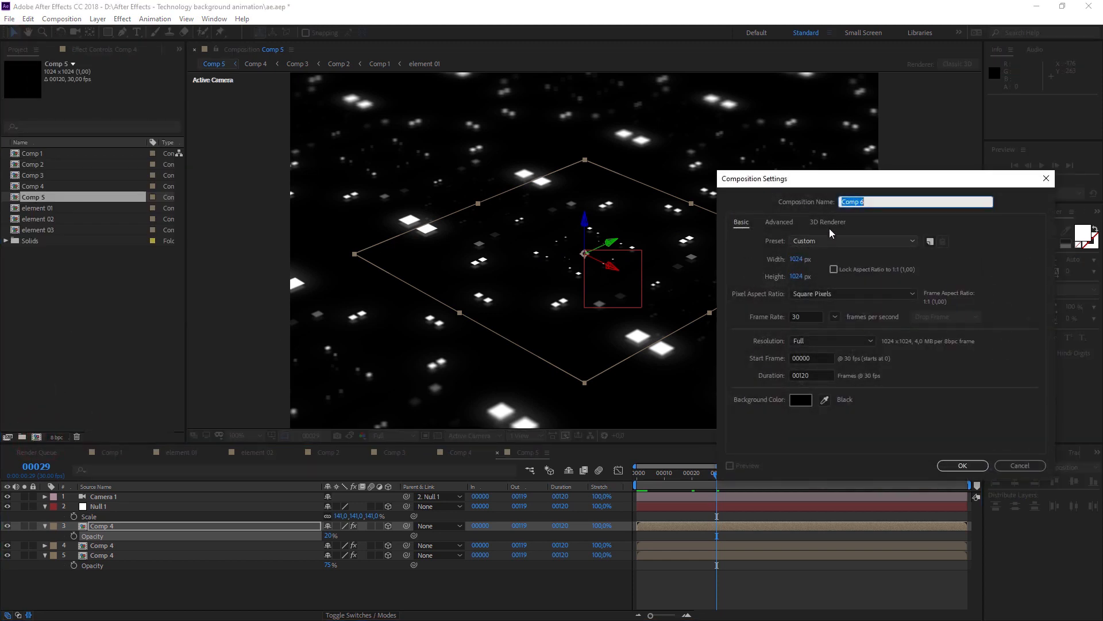
text(bg)
key(Return)
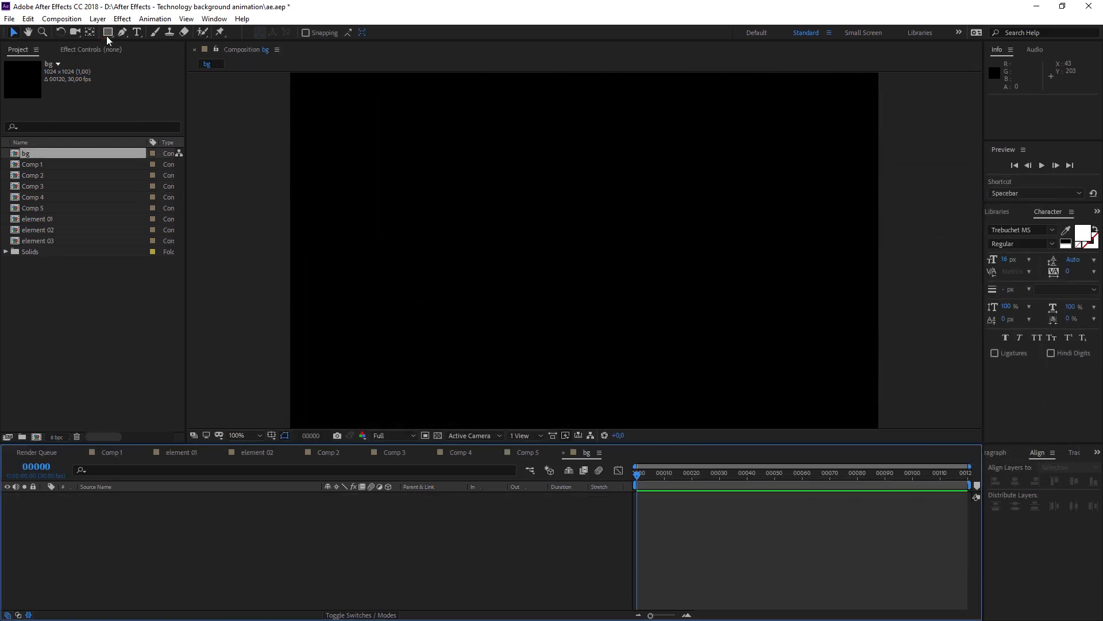
- Add a full-frame rectangle to bg with a radial gradient fill whose end point is at about 432, 0
double_click(108, 32)
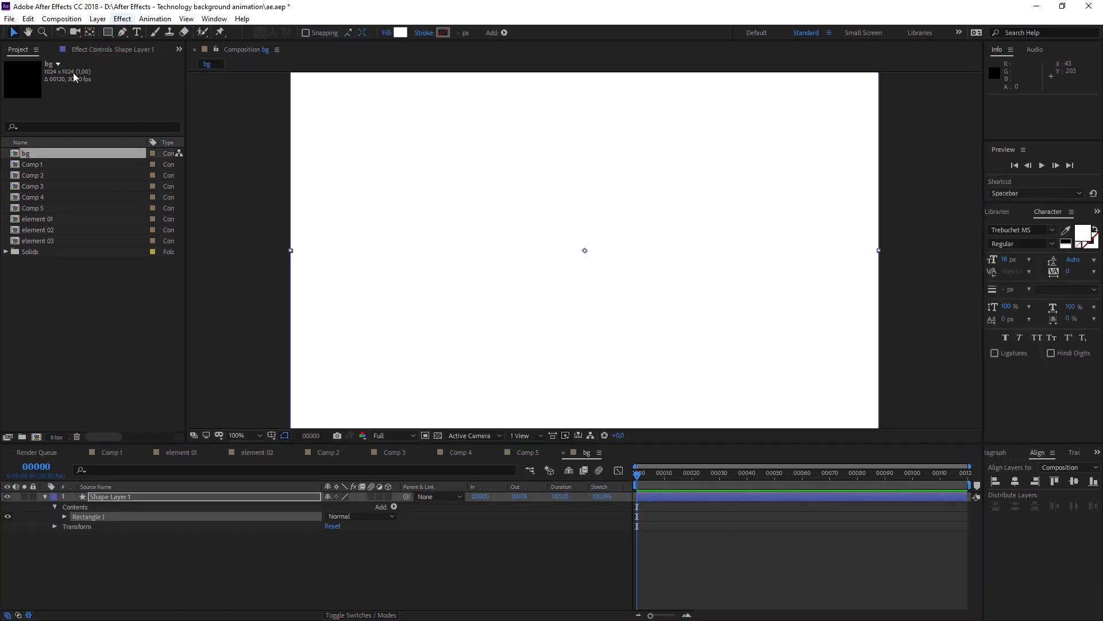
click(77, 50)
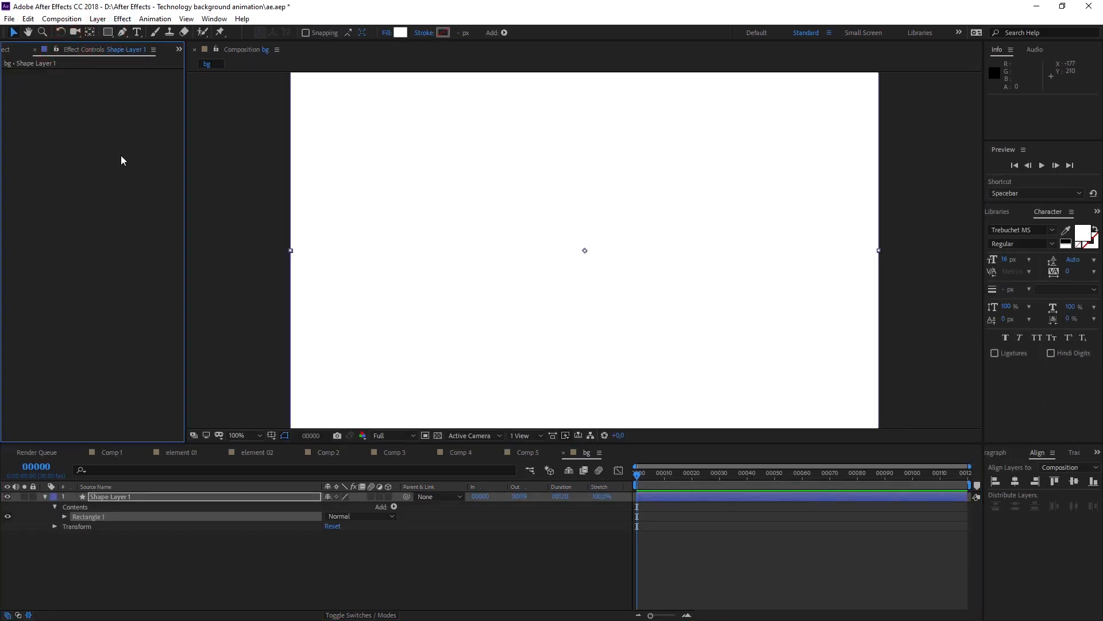
click(388, 32)
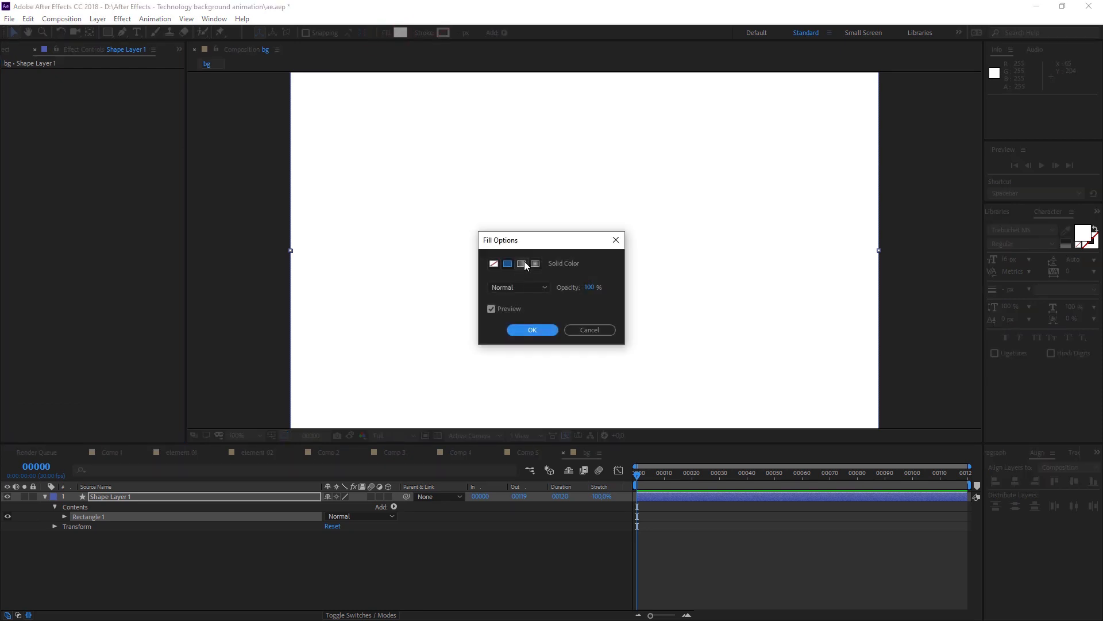
click(534, 263)
key(Return)
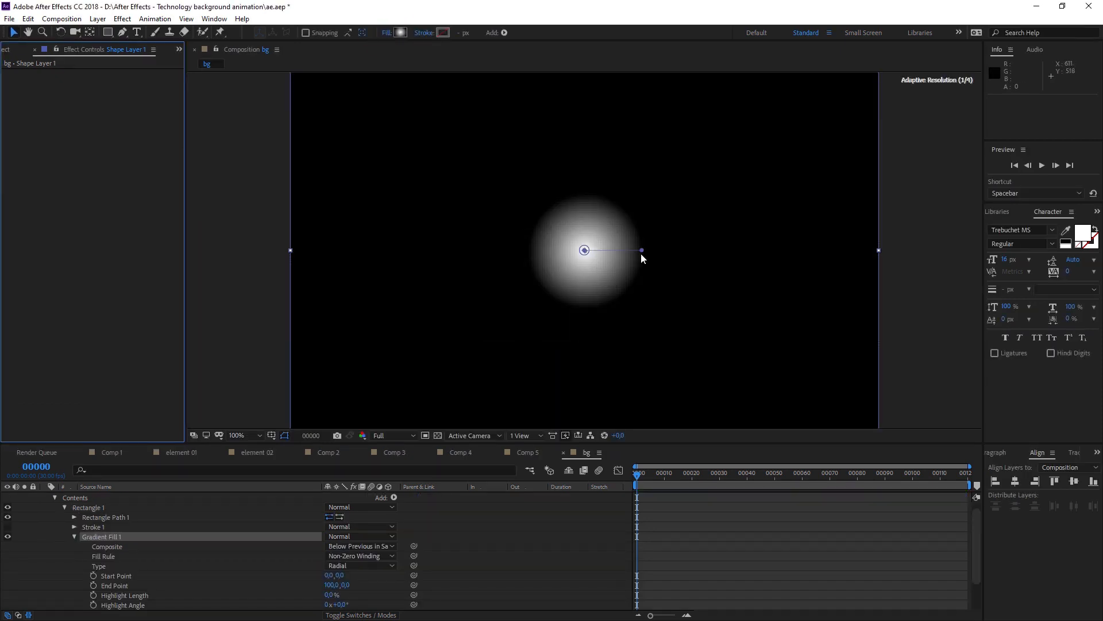
drag(641, 255, 832, 255)
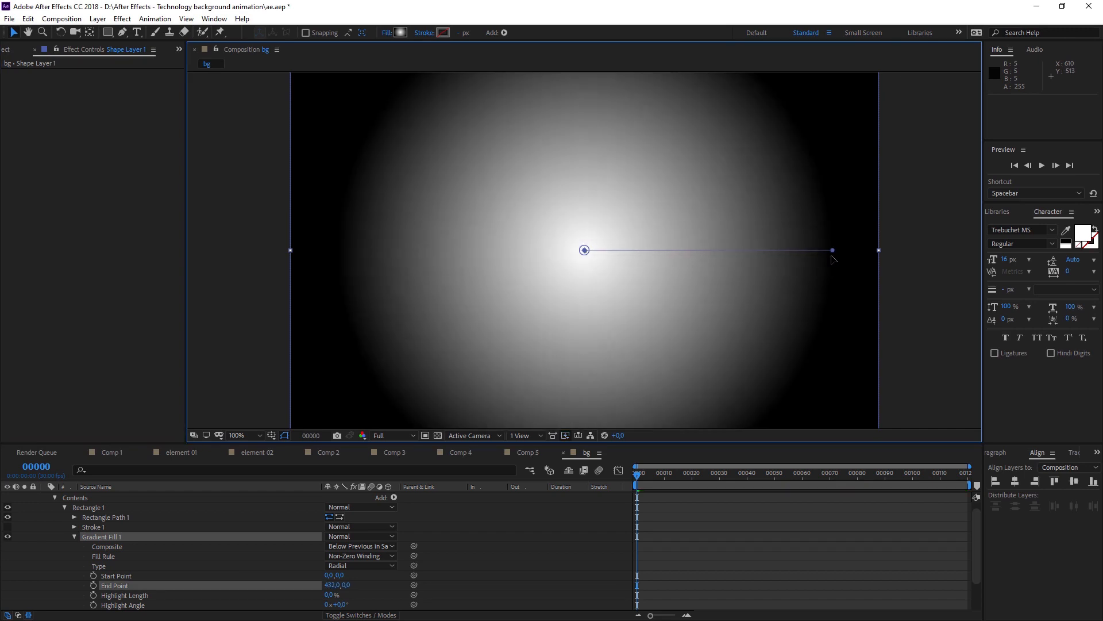
- Place the bg composition beneath all layers in Comp 5 and make it a 3D layer
click(524, 452)
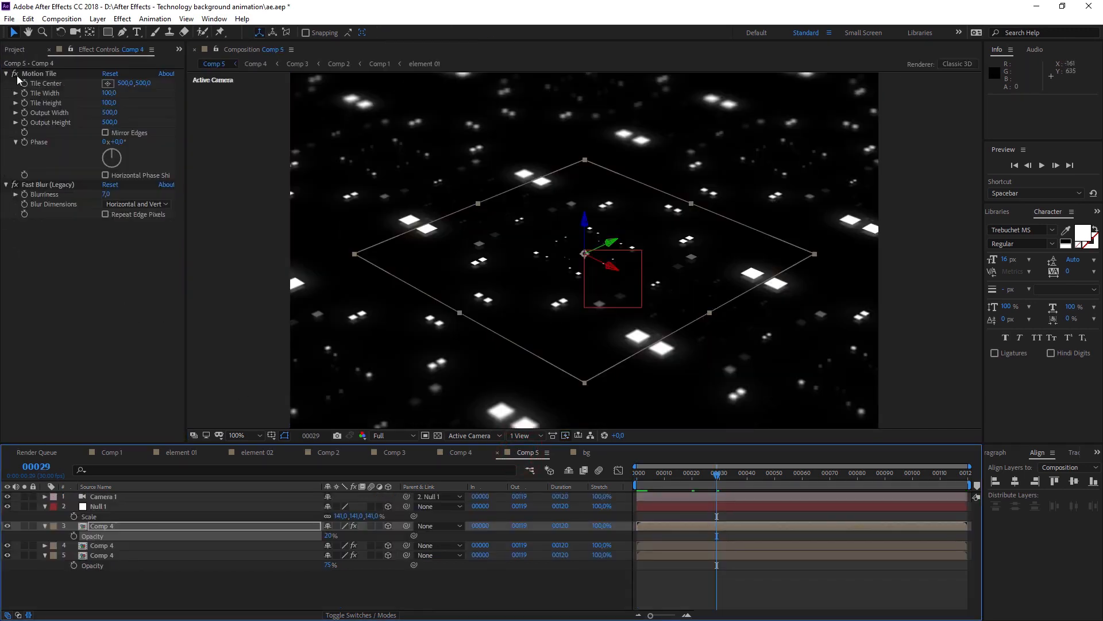
click(18, 50)
drag(36, 153, 143, 570)
click(387, 574)
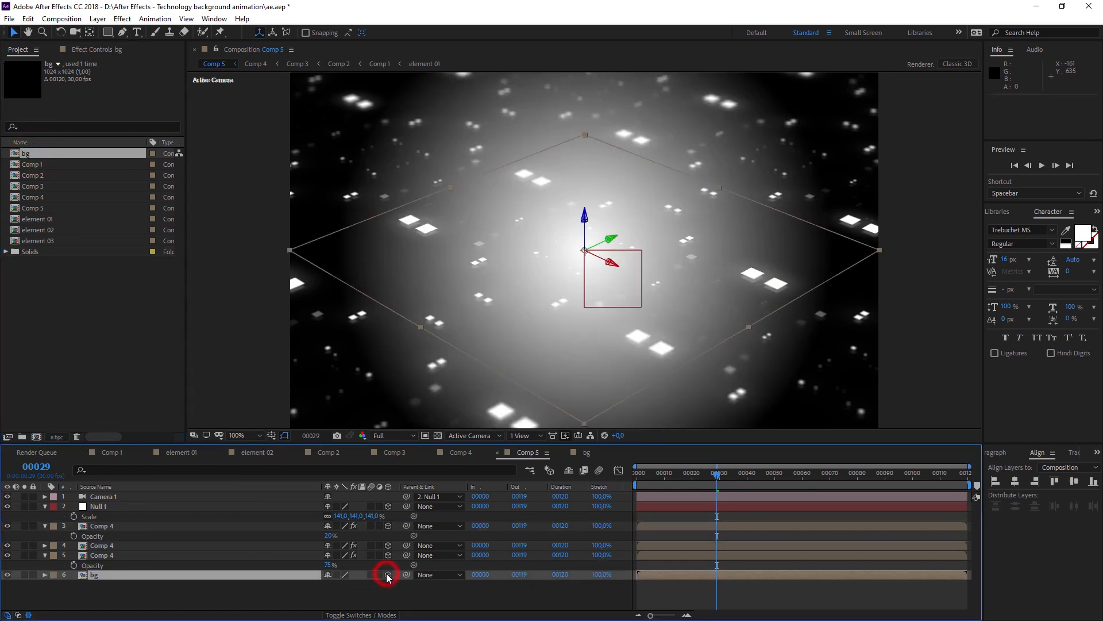
- Set the bg layer's Opacity to 10% and its Scale to 131%
key(s)
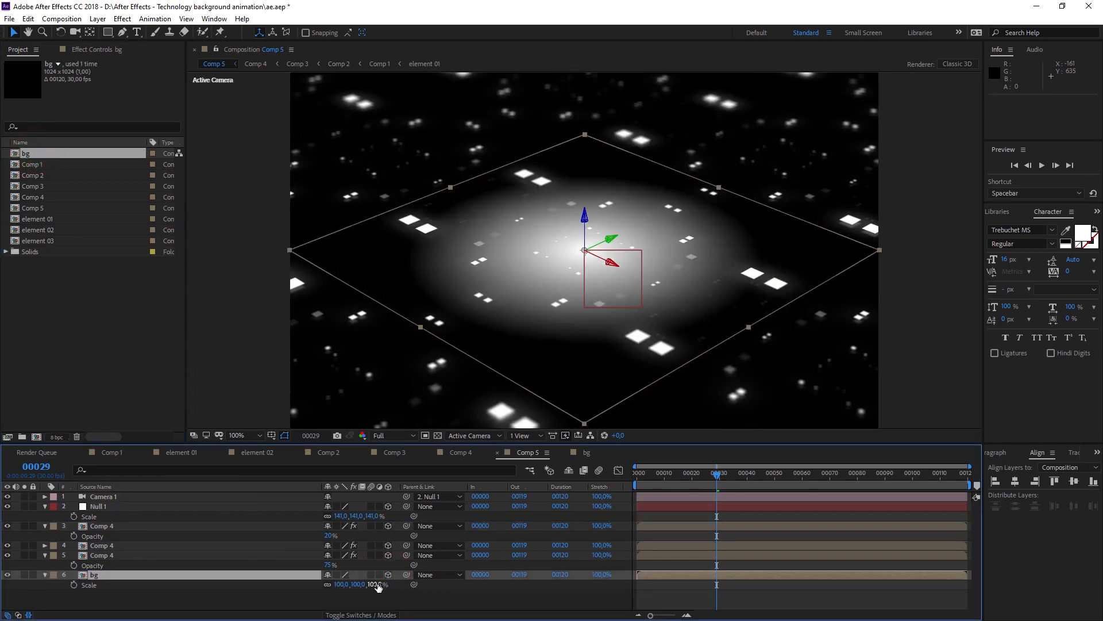
drag(341, 584, 440, 579)
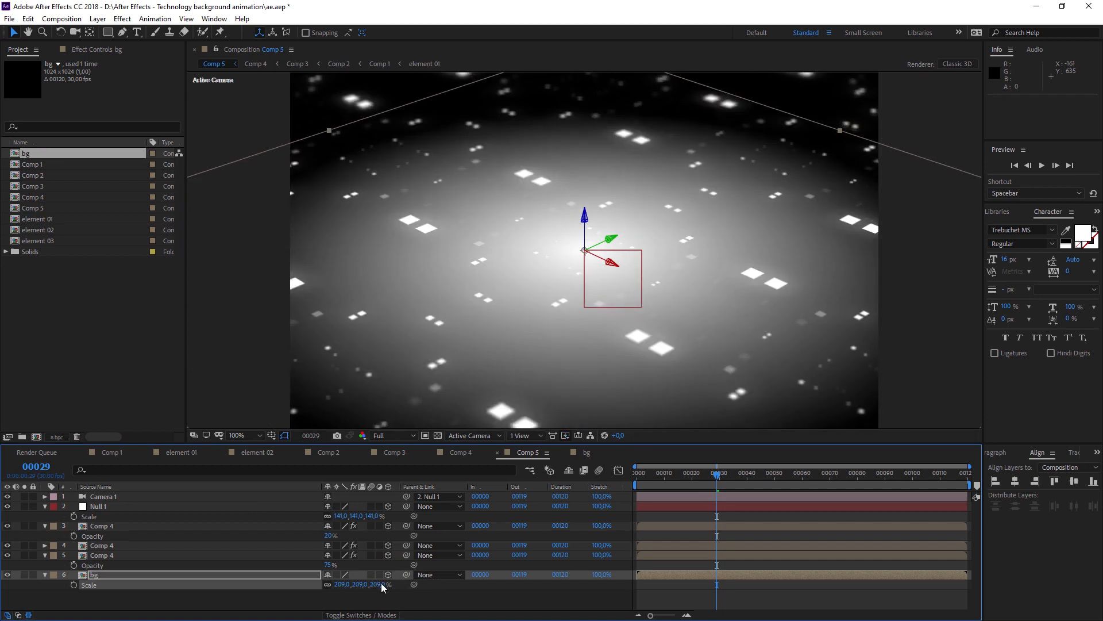
key(t)
mouse_move(325, 585)
mouse_down()
mouse_move(270, 583)
mouse_move(307, 581)
mouse_up()
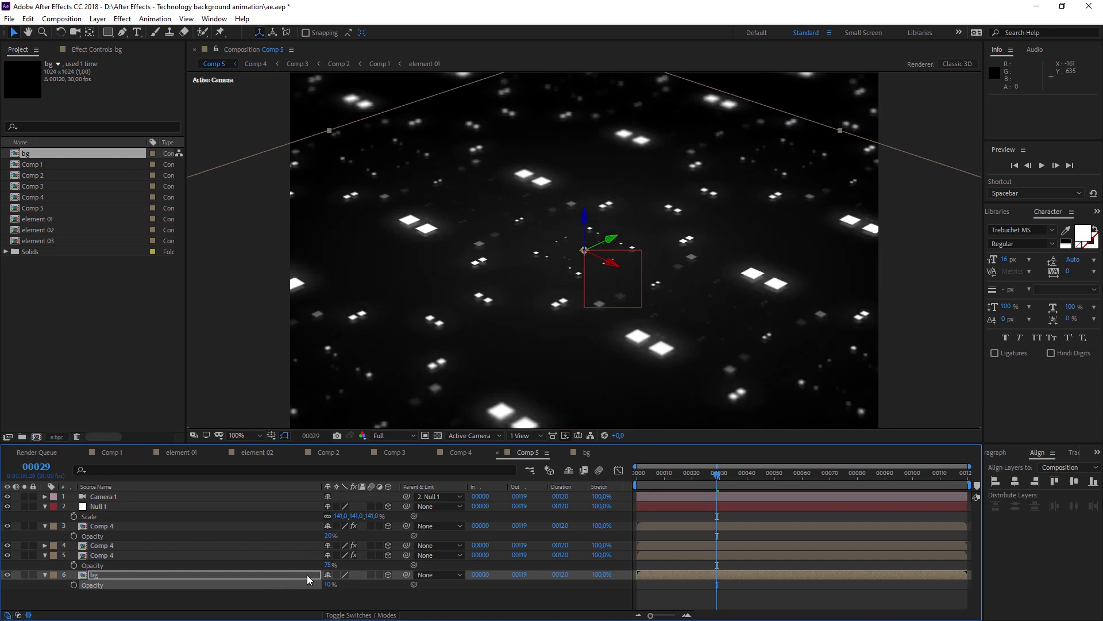
key(s)
drag(373, 584, 328, 584)
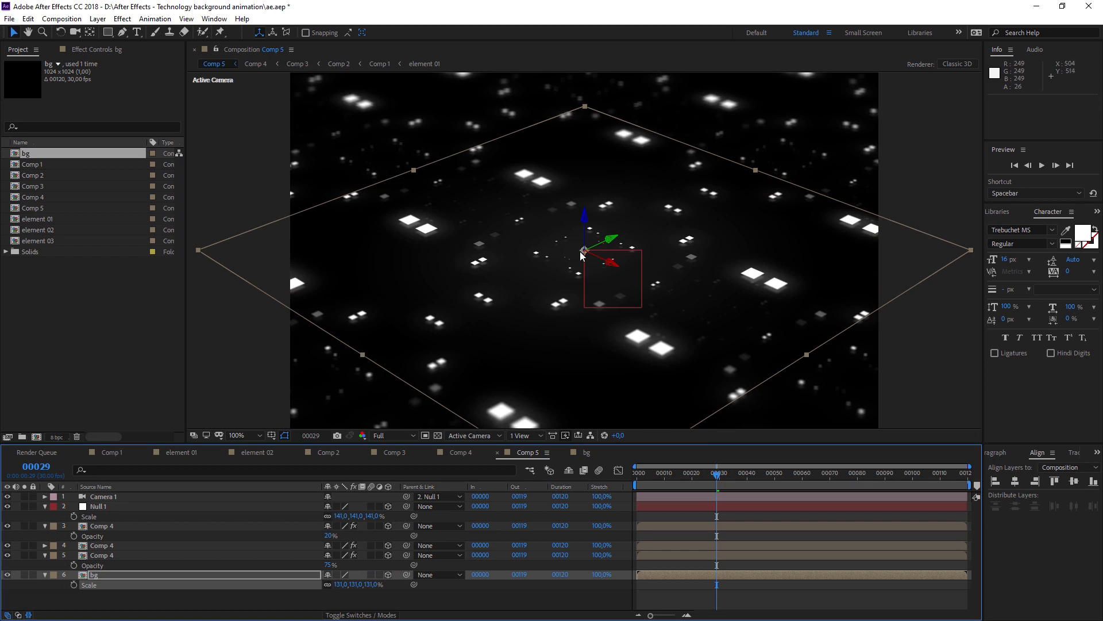
- Duplicate the bg composition in the project and open the copy
click(67, 315)
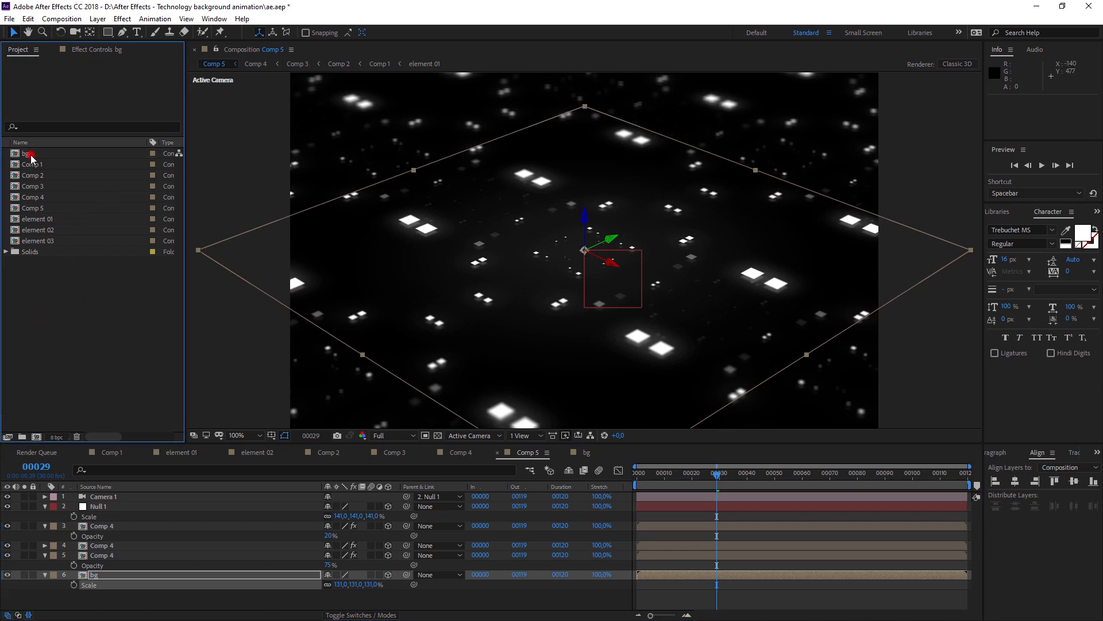
click(40, 154)
key(ctrl+d)
double_click(37, 163)
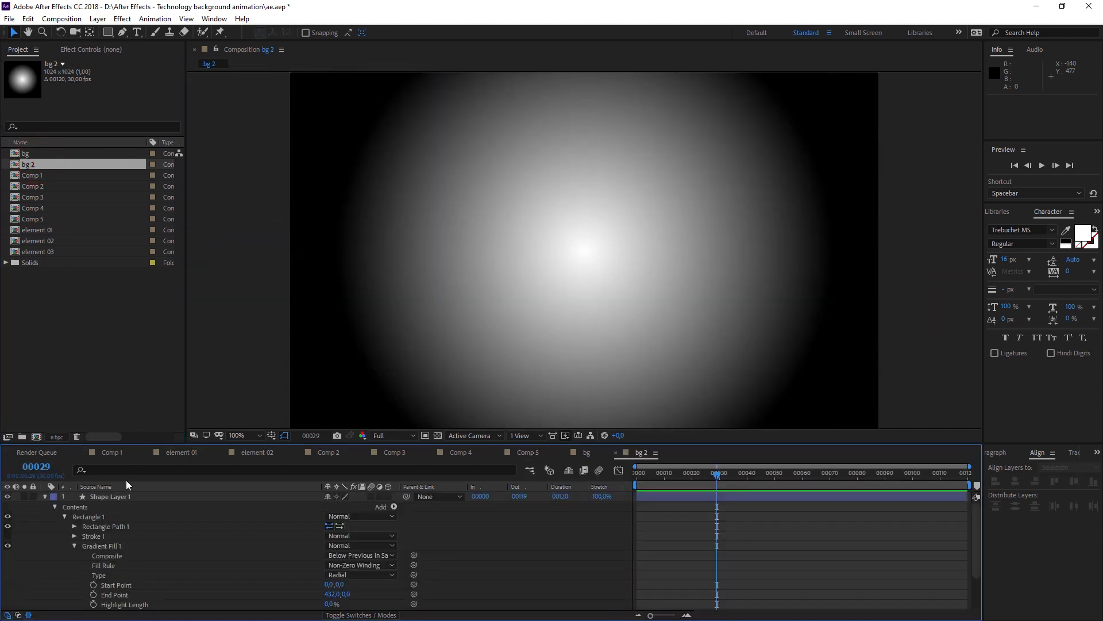
- Change the fill of the rectangle shape layer in bg 2 to a solid color
click(123, 500)
click(386, 33)
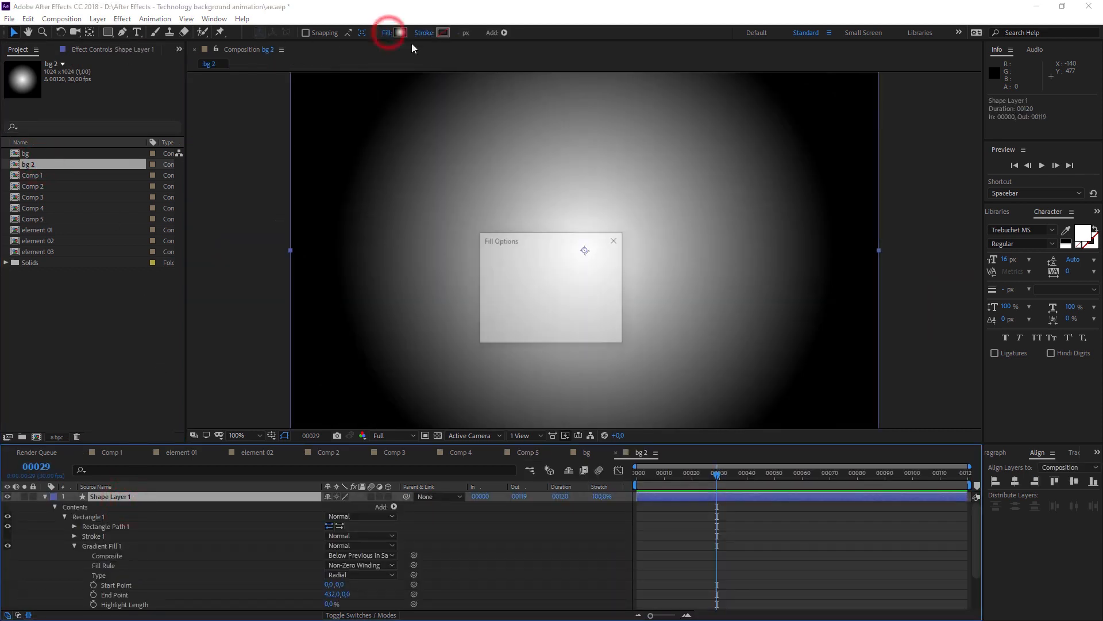
click(501, 263)
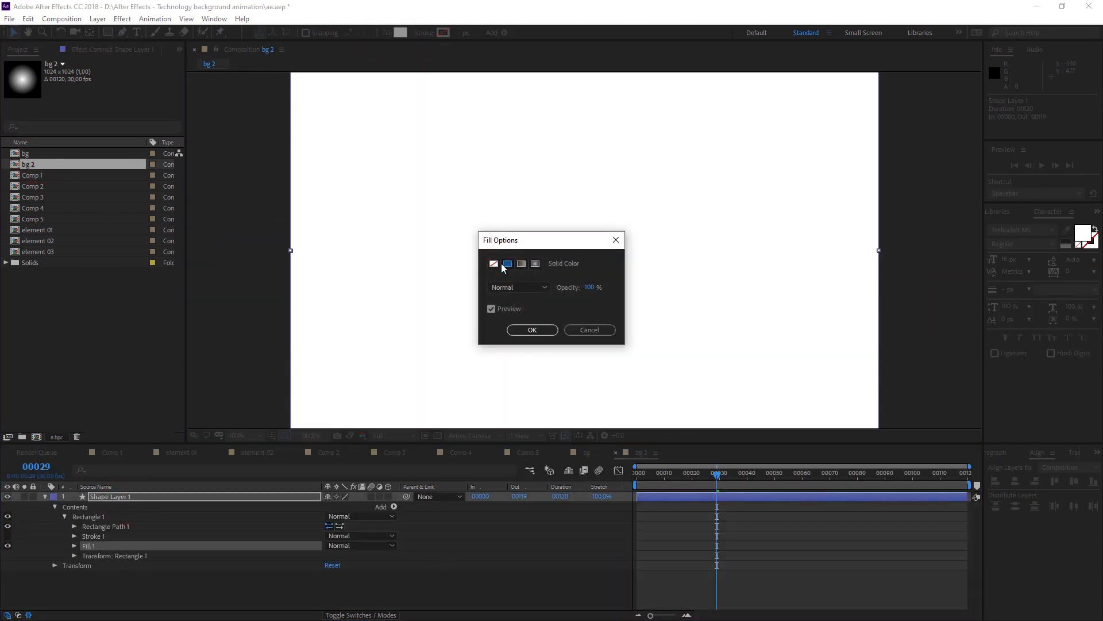
key(Return)
- Apply the Grid effect to the shape layer in bg 2
key(ctrl+space)
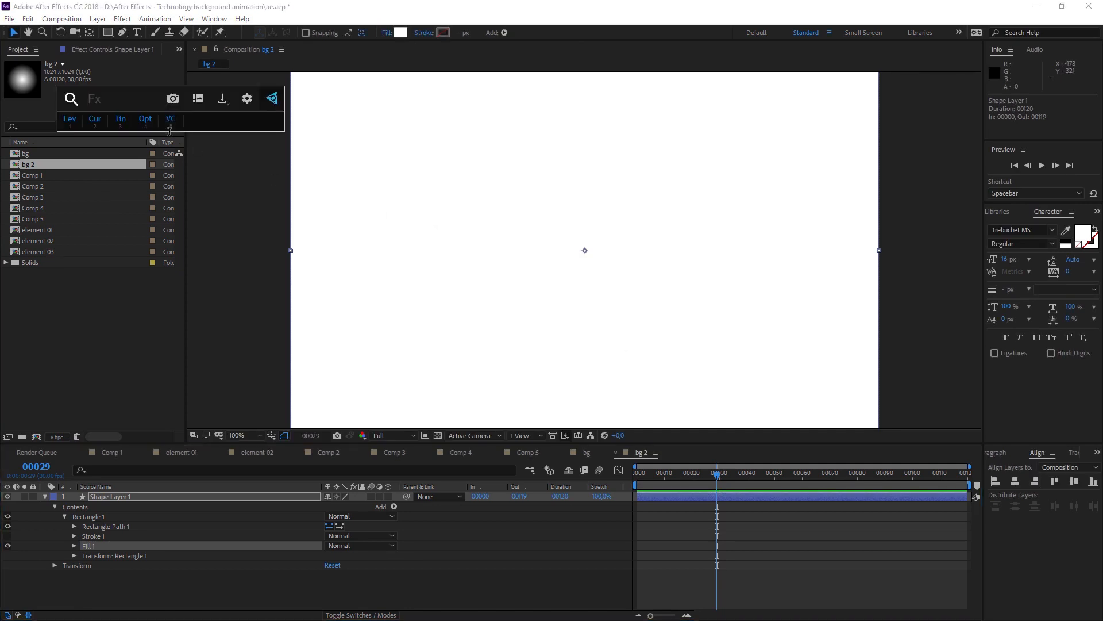
text(gri)
key(Return)
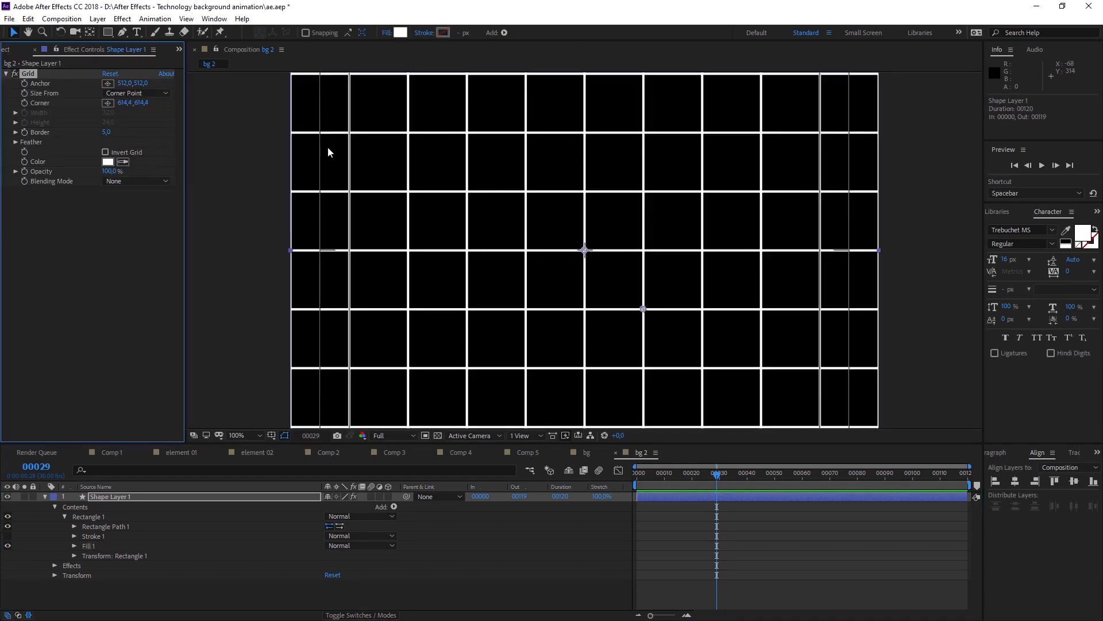
- Size the grid by Width Slider and set its Border to 2
key(comma)
key(comma)
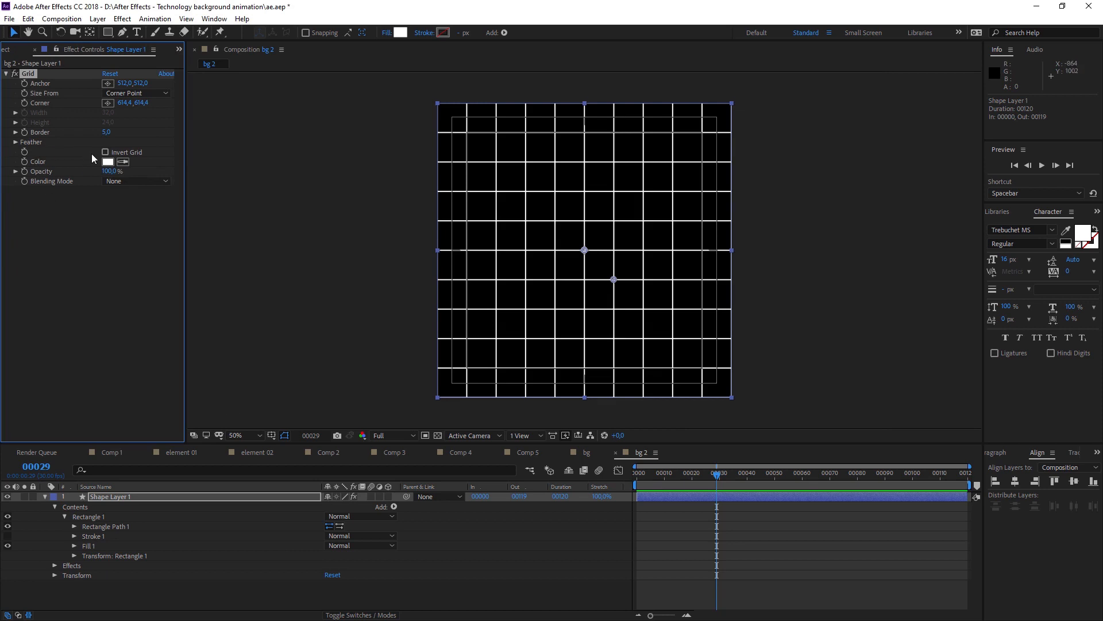
drag(122, 85, 123, 86)
click(136, 93)
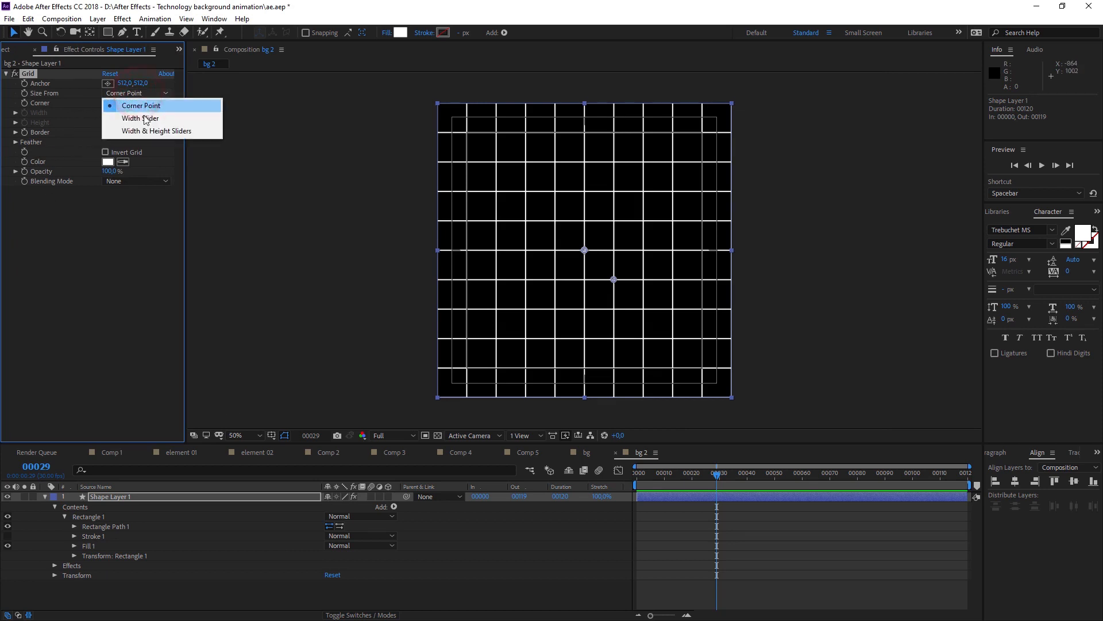
click(146, 119)
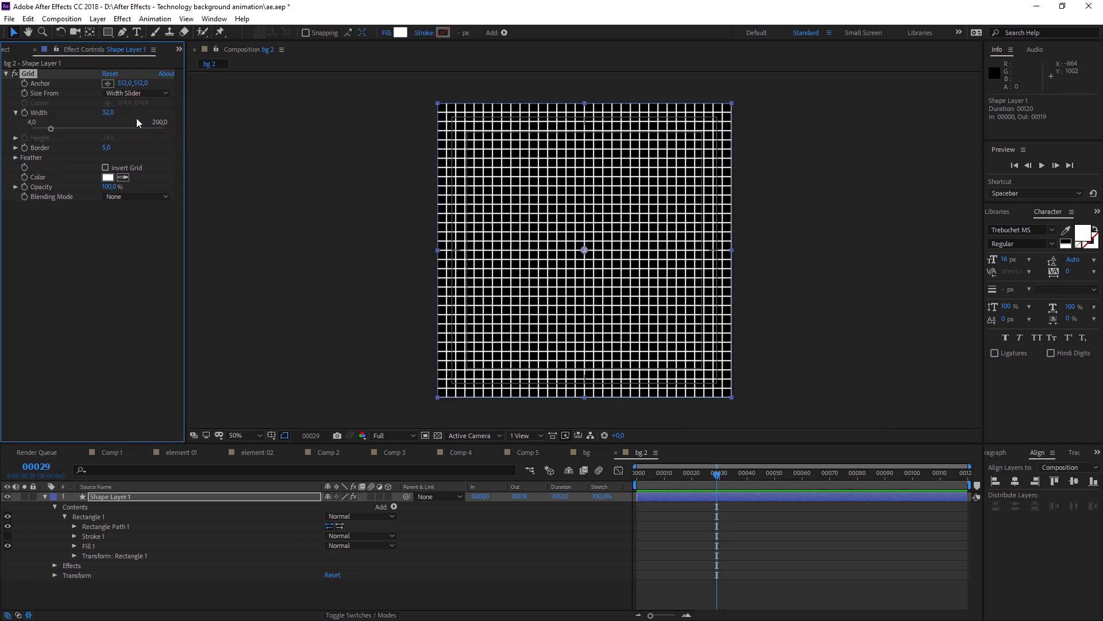
click(106, 147)
text(2)
key(Return)
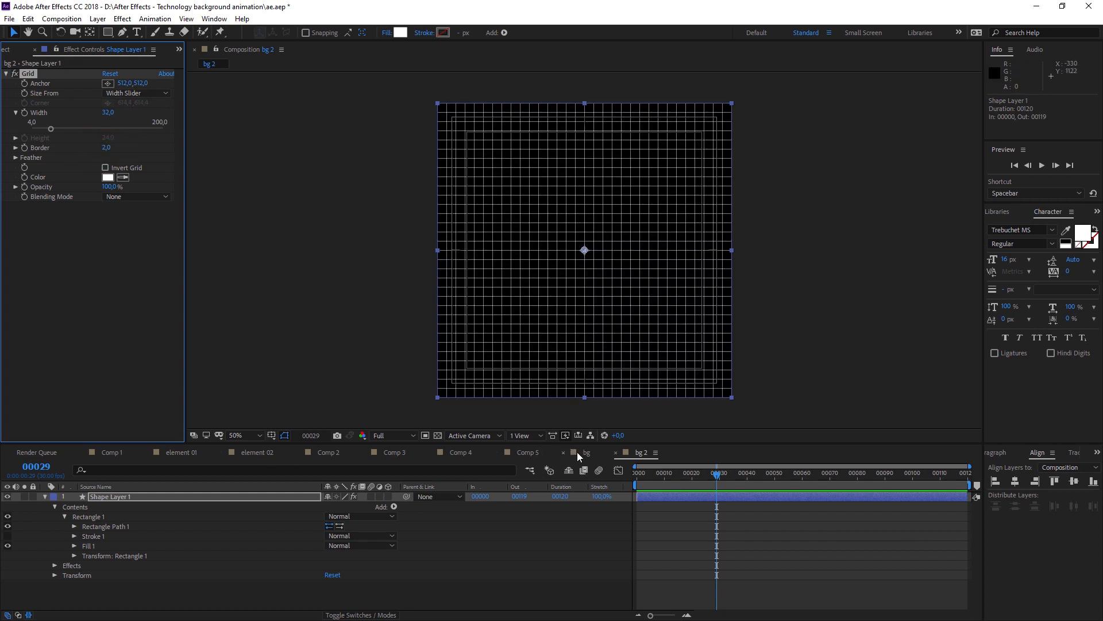
- Place bg 2 directly above the bg layer in Comp 5 and make it a 3D layer
click(526, 452)
click(8, 49)
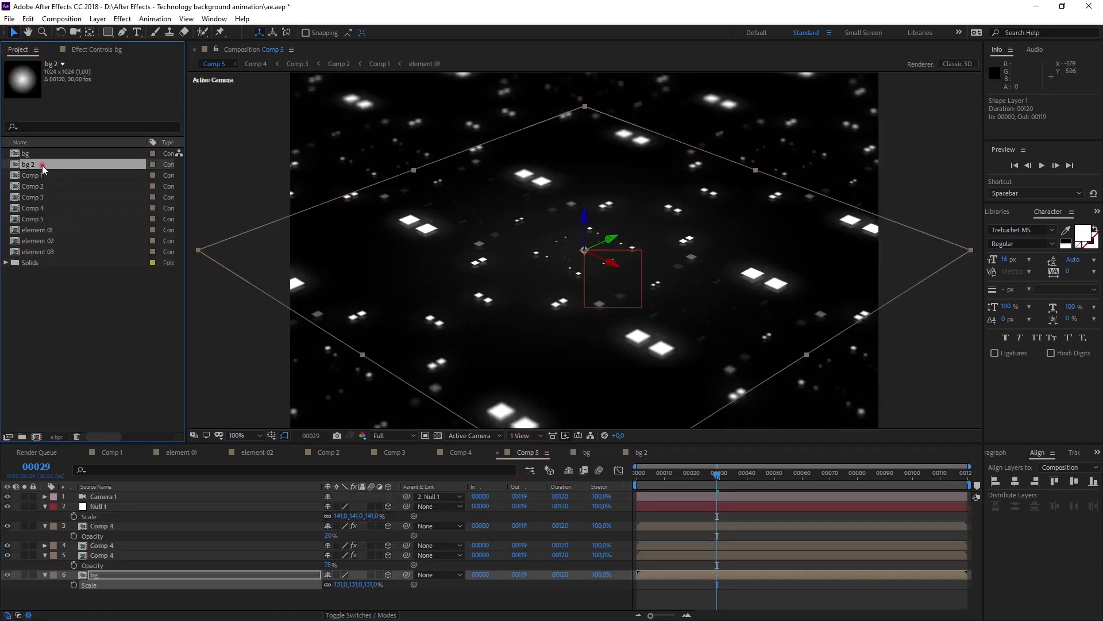
drag(43, 167, 140, 570)
click(388, 575)
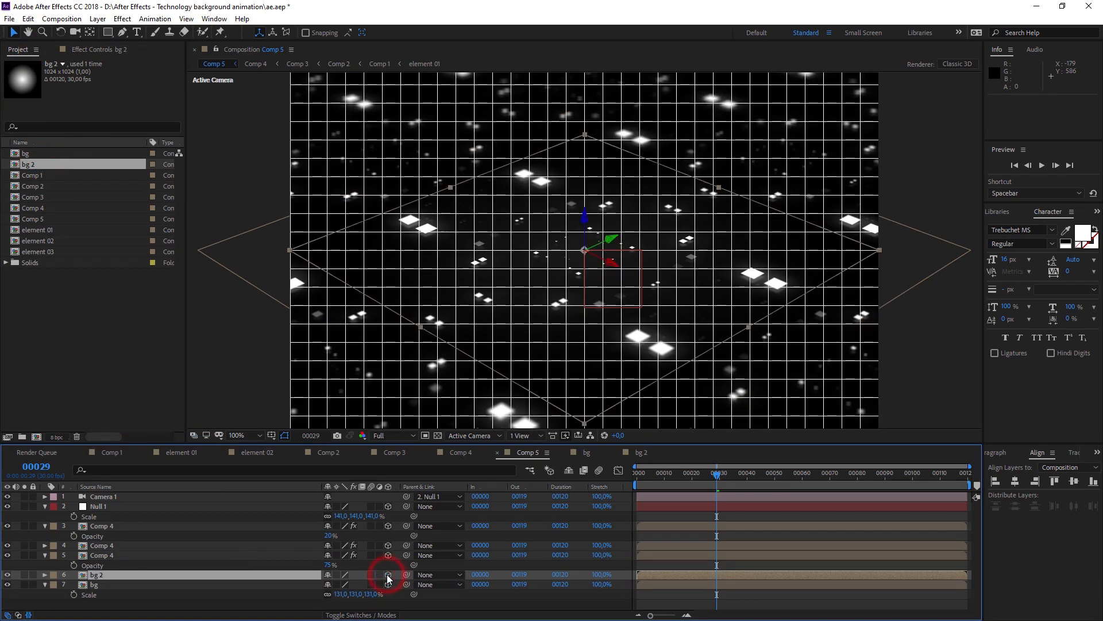
- Scale the bg 2 layer in Comp 5 up to 323% so the grid fills the frame
key(s)
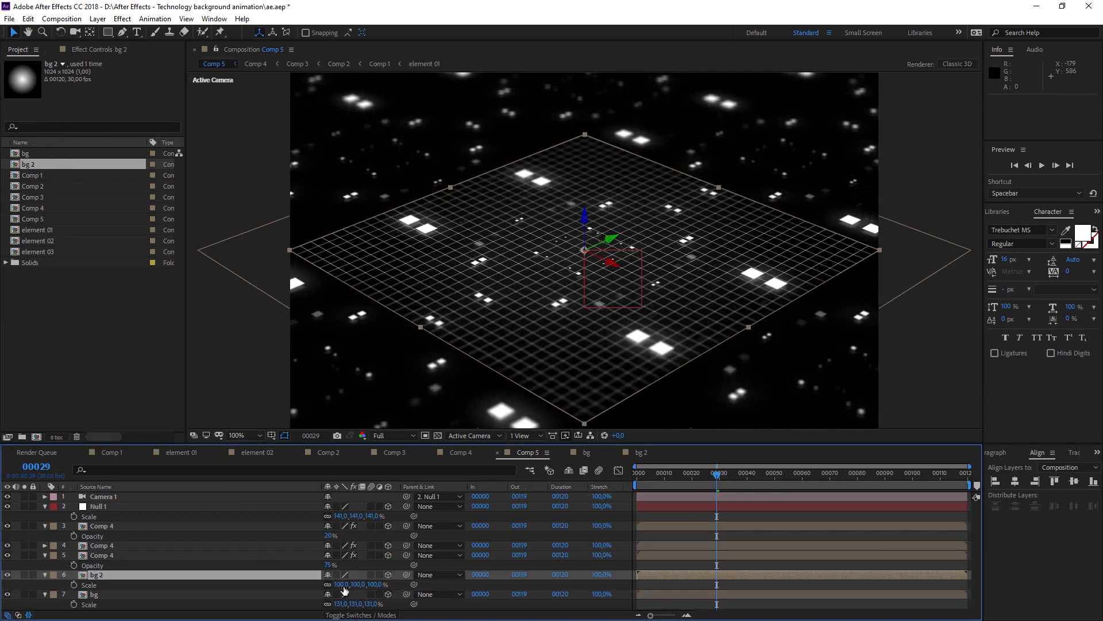
drag(343, 583, 497, 583)
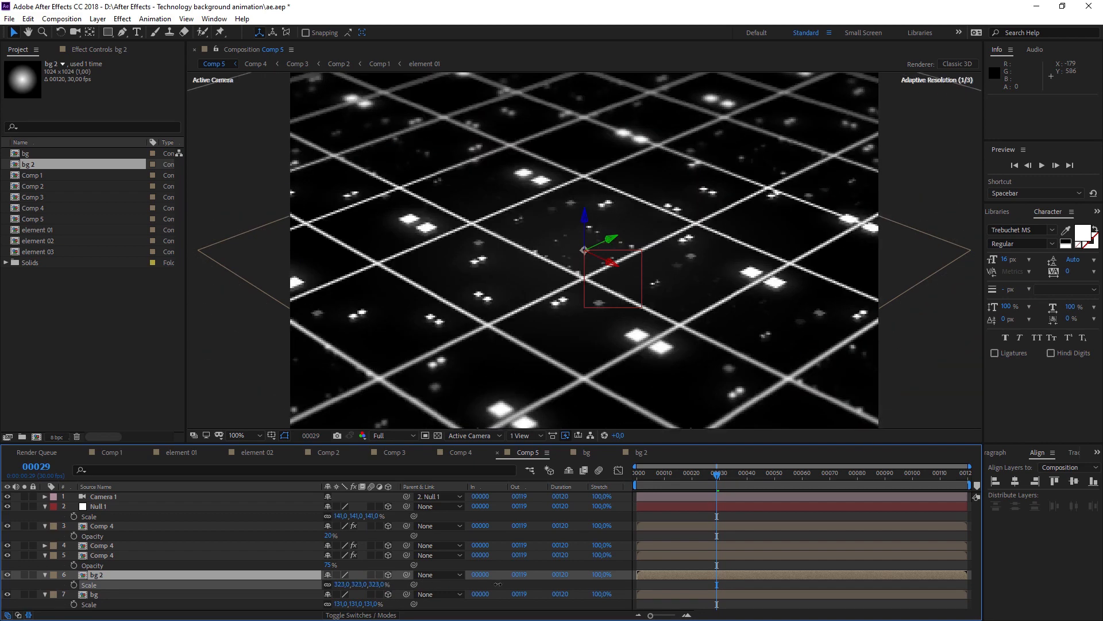
scroll(575, 264, up, 2)
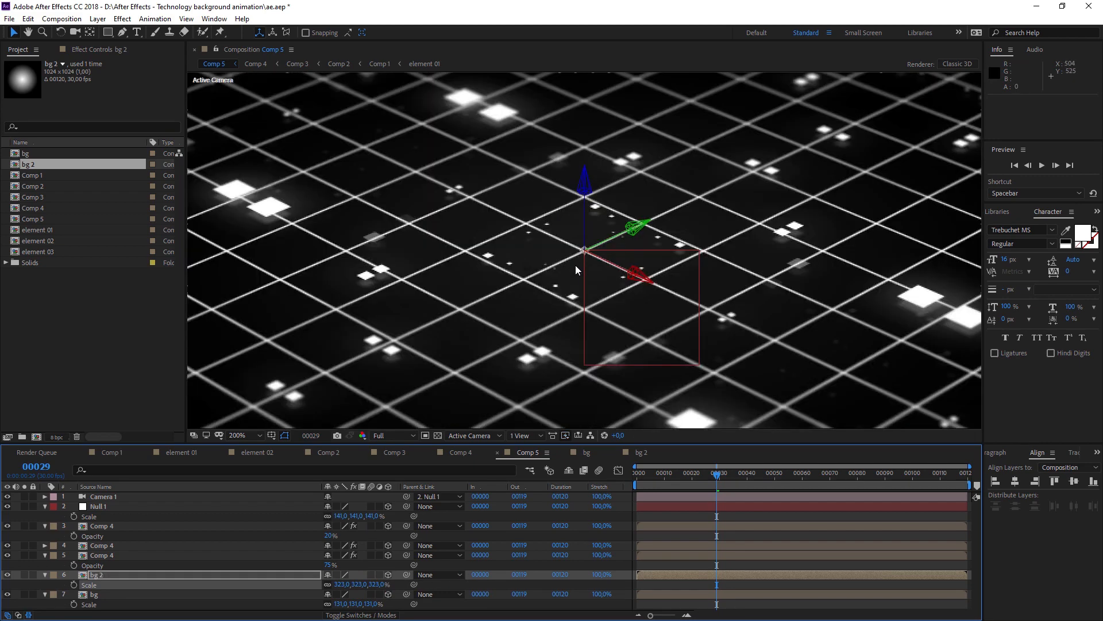
- Set the opacity of the bg 2 layer in Comp 5 to 10%
key(t)
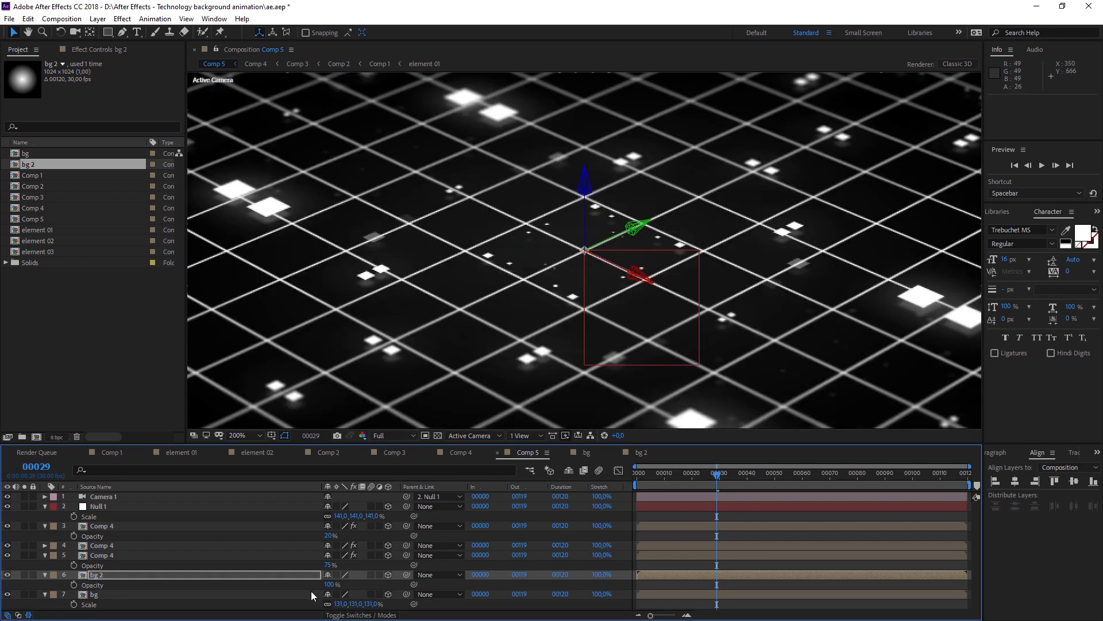
click(330, 585)
text(10)
key(Return)
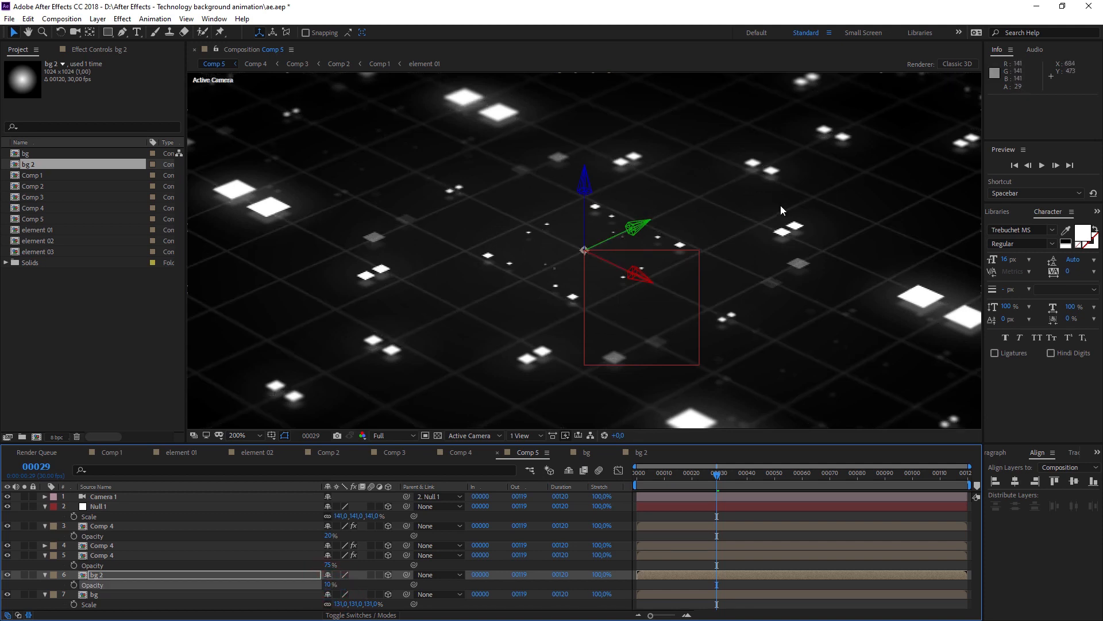
key(comma)
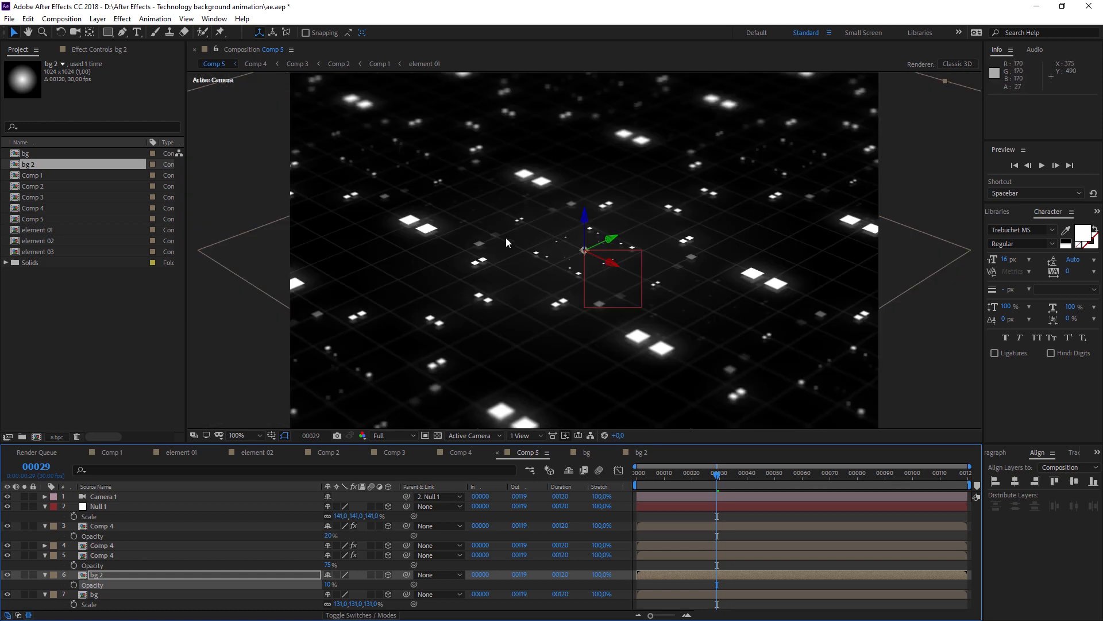
key(period)
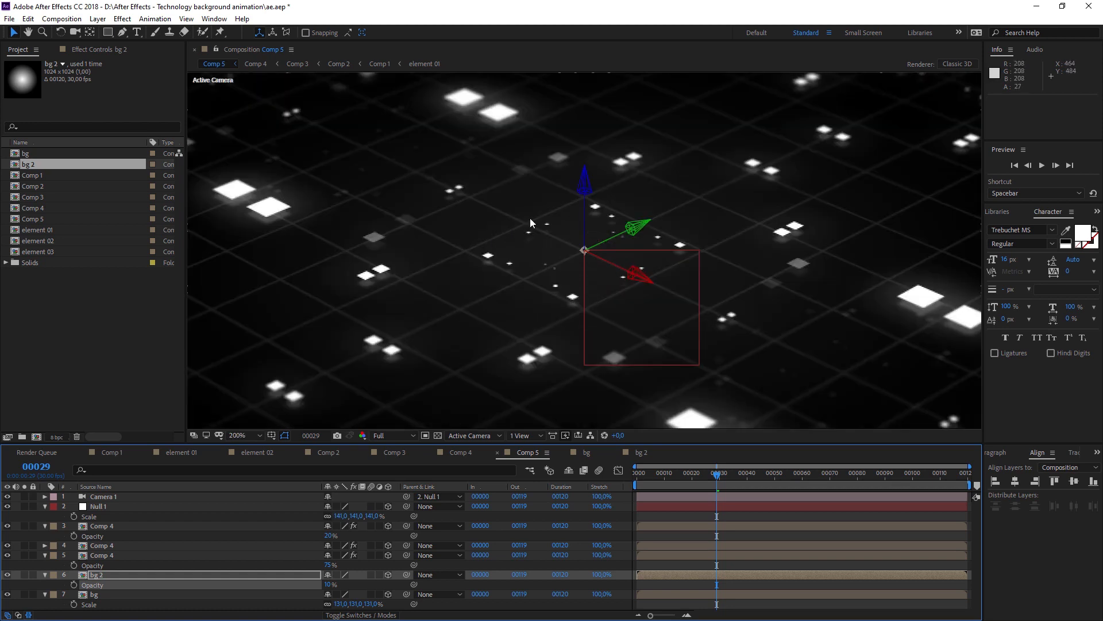
- Duplicate the grid shape layer inside the bg 2 composition and show the copy's effect settings
double_click(150, 575)
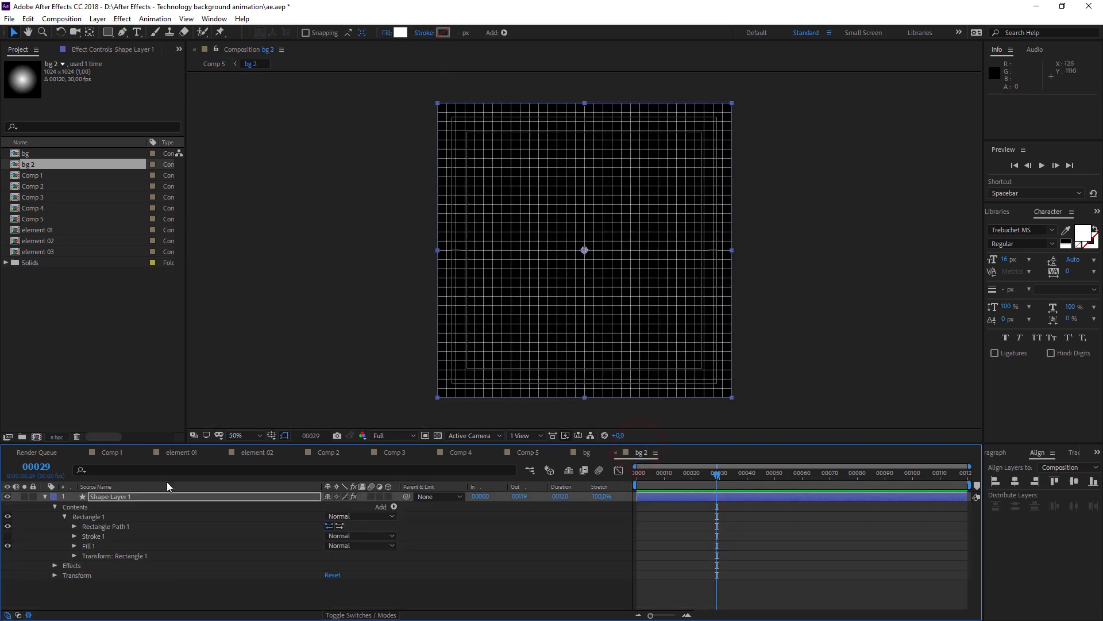
click(98, 495)
key(ctrl+d)
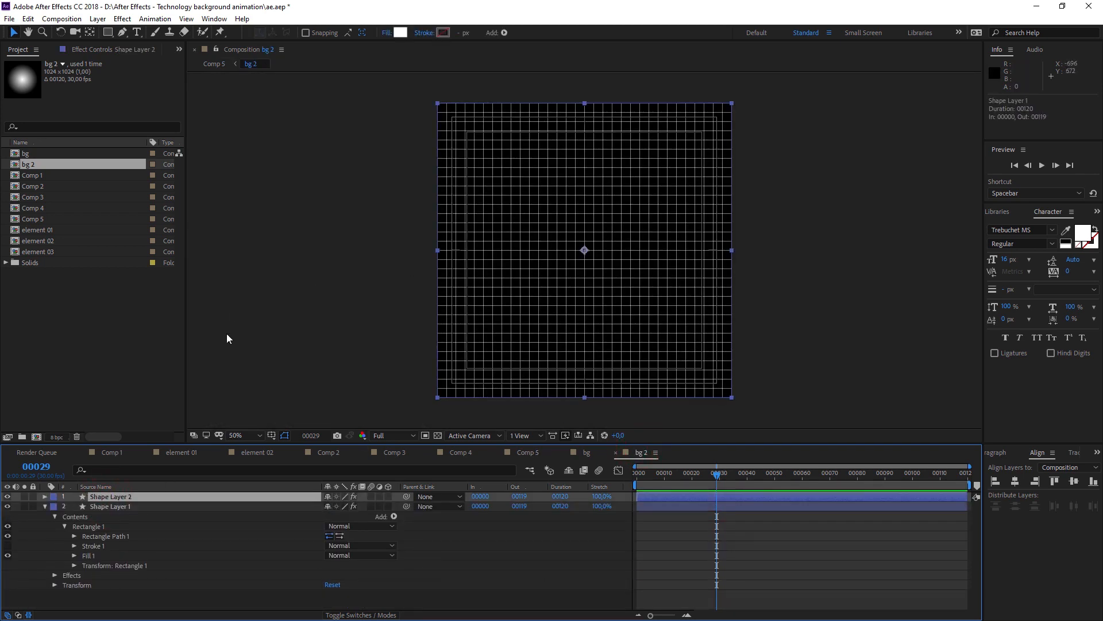
key(F3)
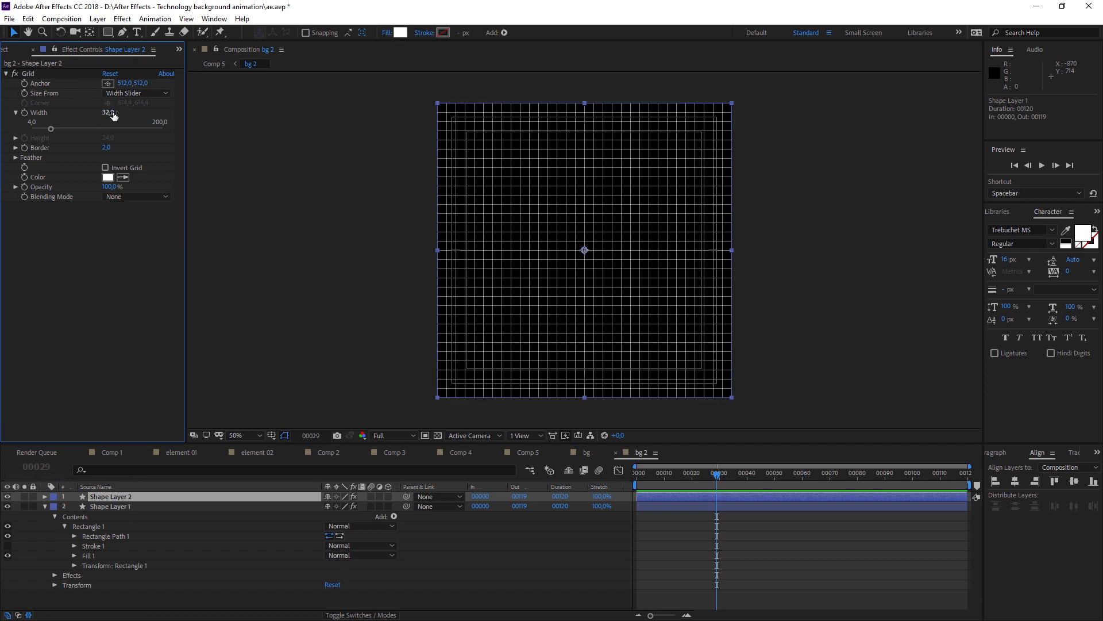
- Set the Grid effect width of Shape Layer 1 to 40
click(120, 505)
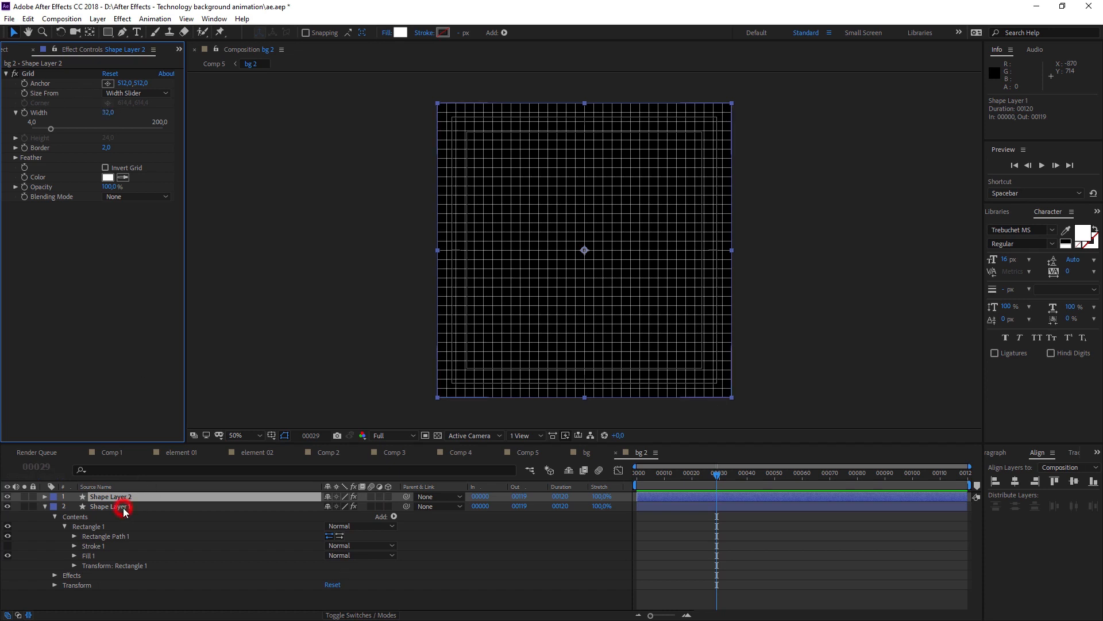
click(109, 113)
text(40)
key(Return)
- Set the Grid effect width of Shape Layer 2 to 10
click(114, 498)
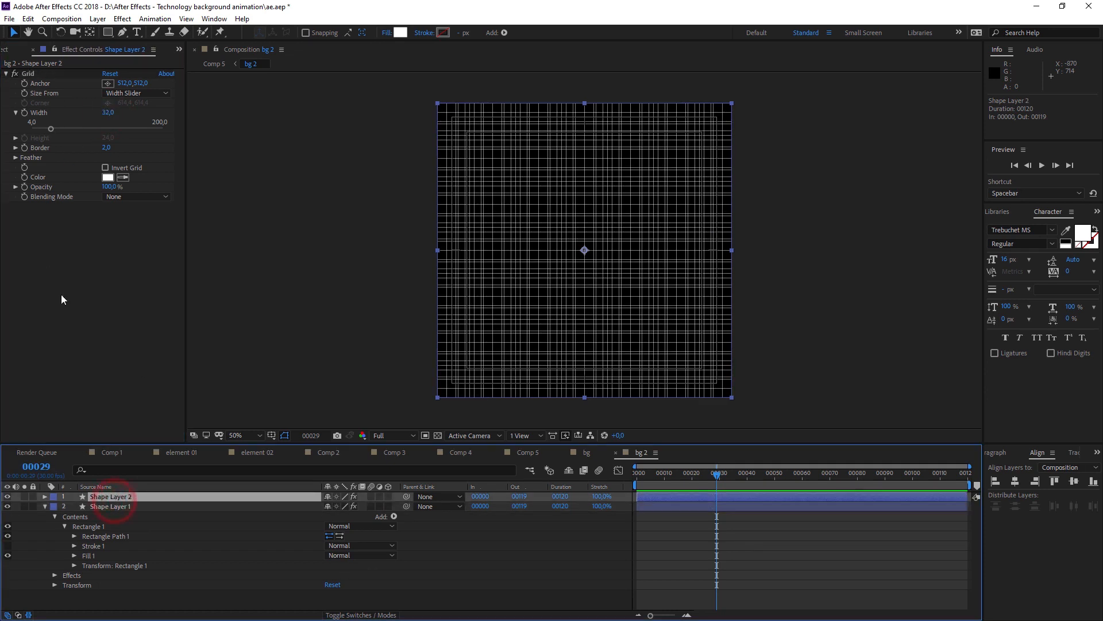
click(107, 112)
text(10)
key(Return)
key(period)
key(period)
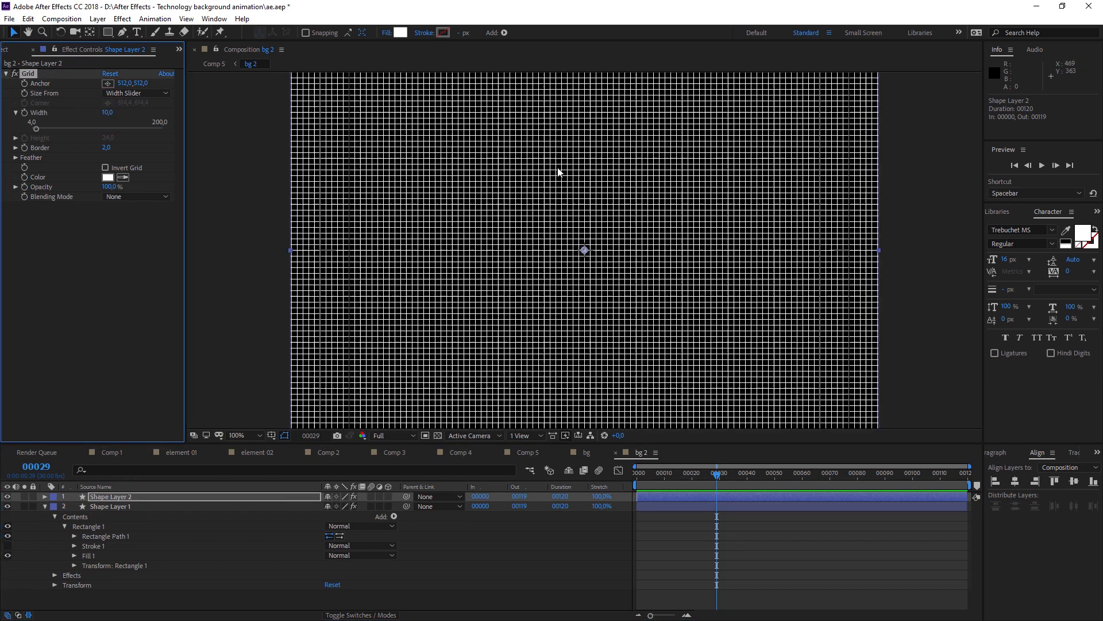
- Set the opacity of Shape Layer 2 in bg 2 to 20%
key(t)
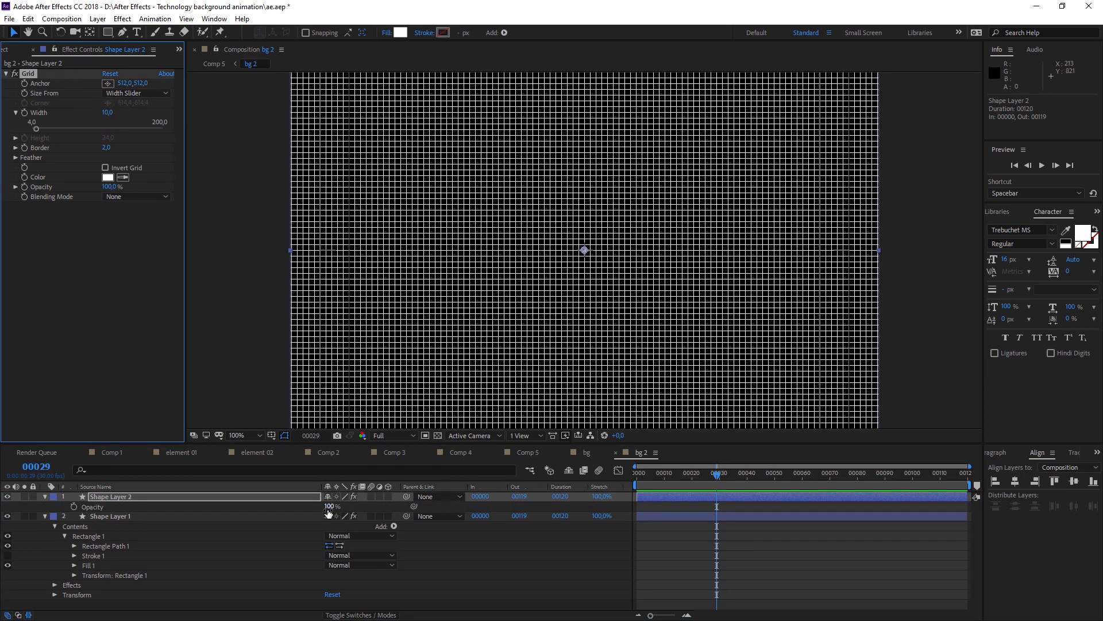
click(329, 507)
text(20)
key(Return)
key(period)
key(period)
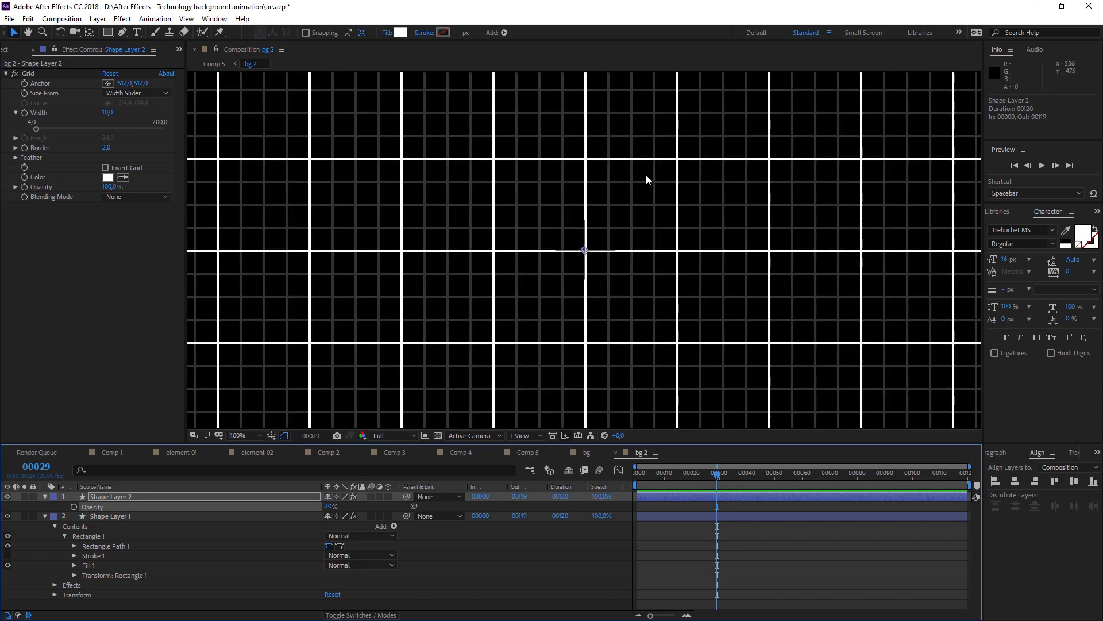
- Return to Comp 5 and collapse the expanded properties of all layers
click(528, 452)
scroll(636, 295, down, 1)
click(45, 507)
click(44, 516)
click(45, 536)
click(46, 545)
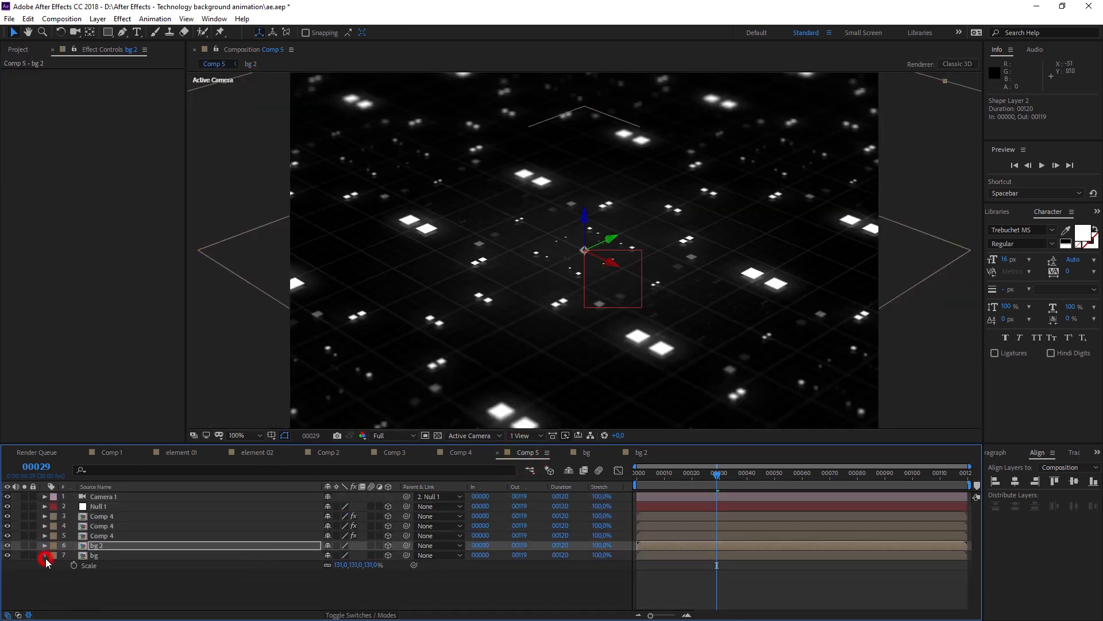
click(45, 556)
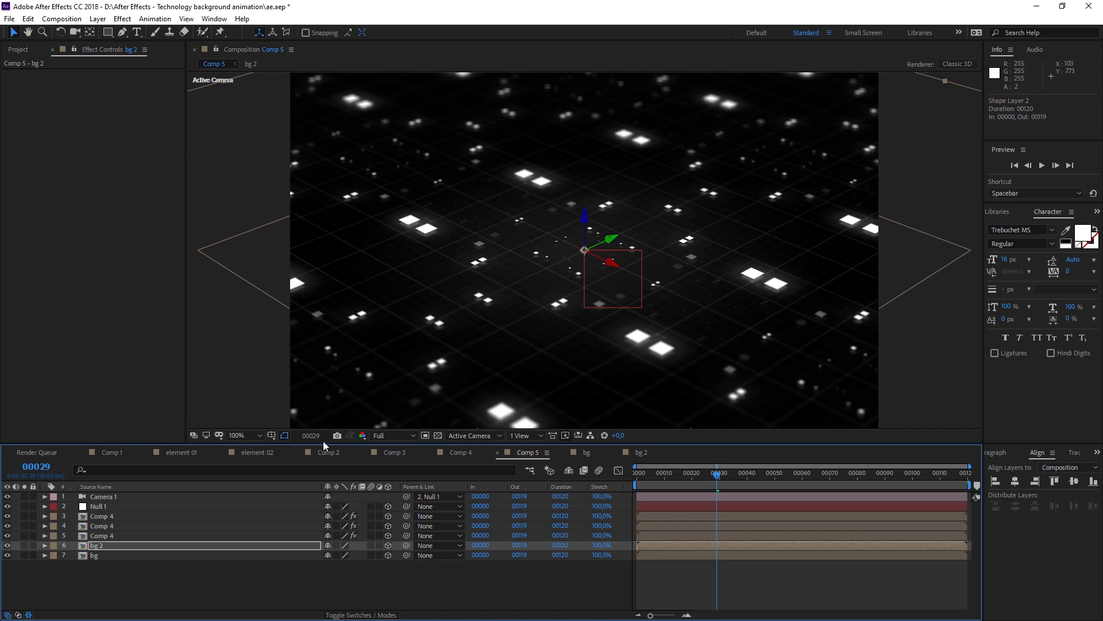
- Add an adjustment layer to Comp 5 and place it above Camera 1 as the topmost layer
right_click(235, 577)
mouse_move(264, 446)
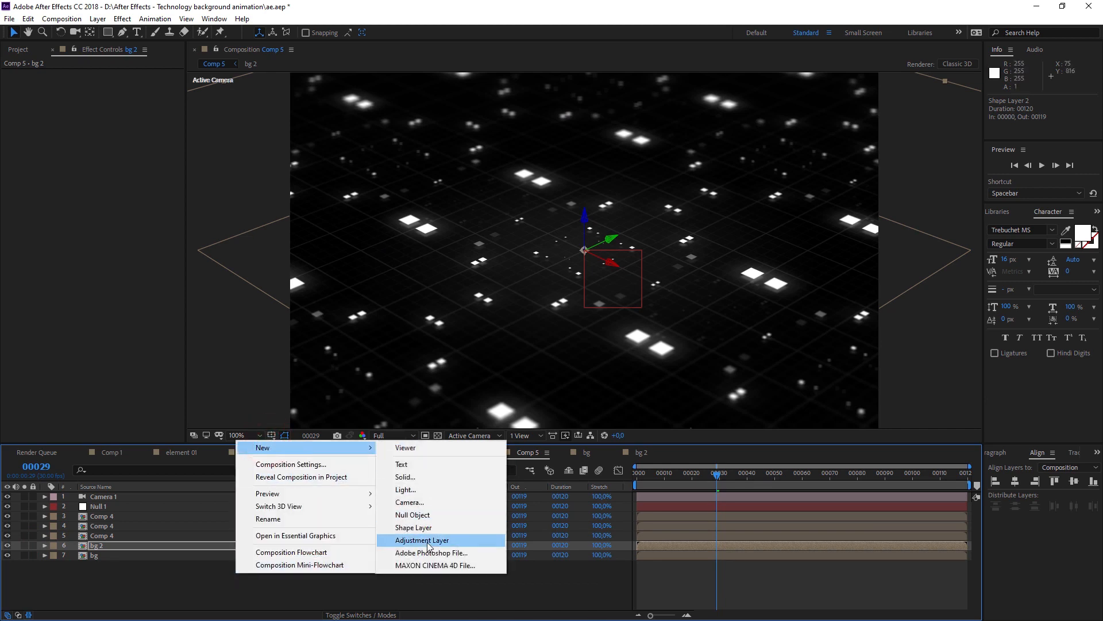
click(427, 545)
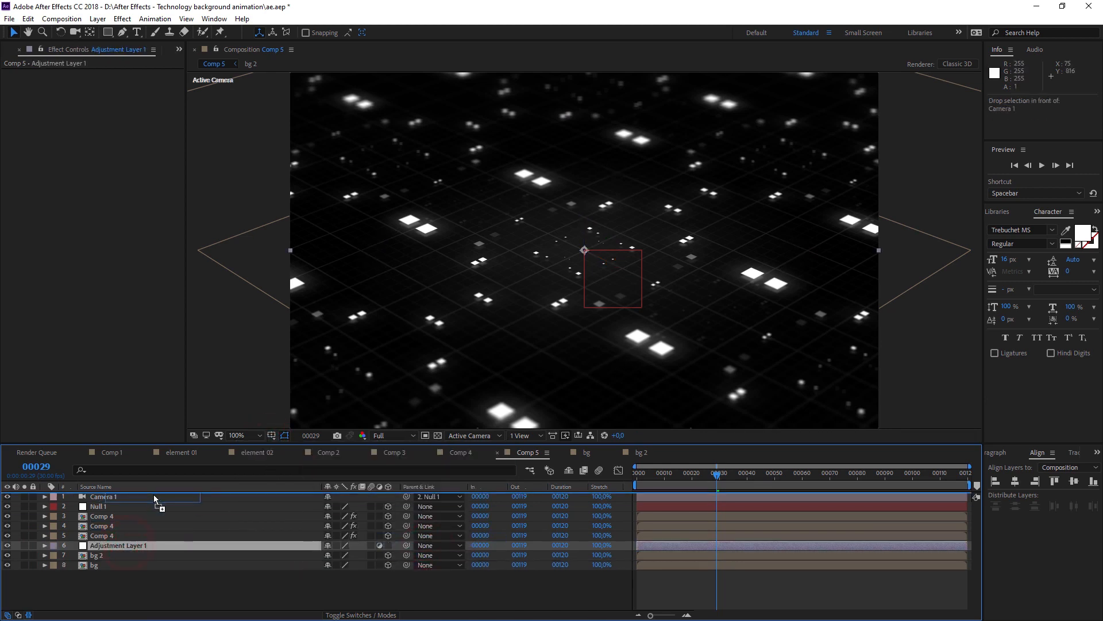
- Apply VC Color Vibrance to the adjustment layer and enable Fill Empty BG
right_click(118, 141)
mouse_move(258, 504)
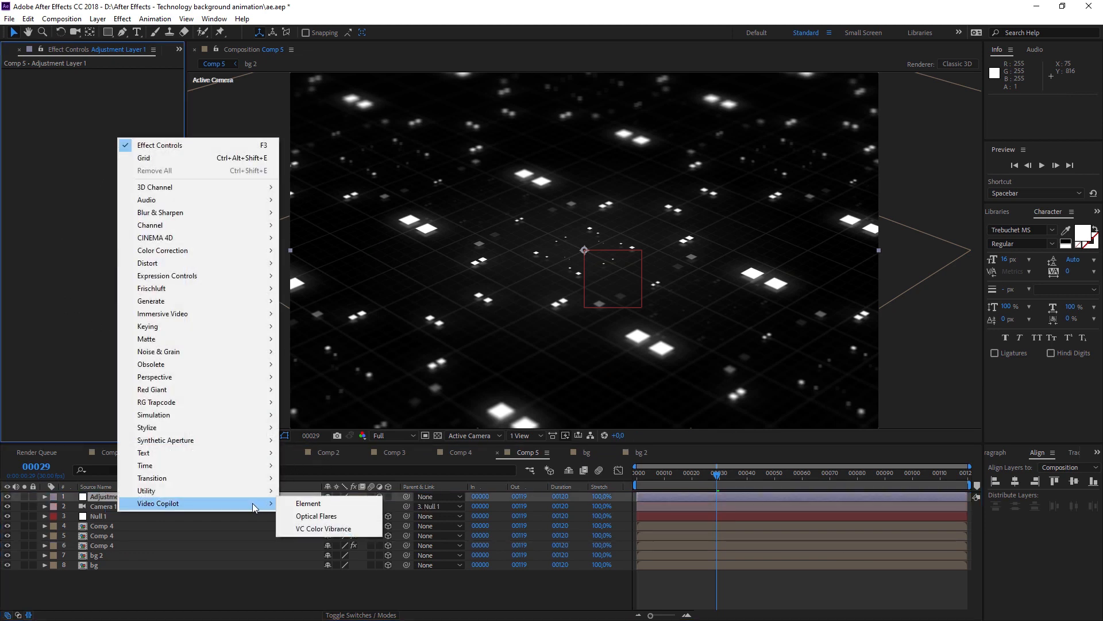
click(335, 529)
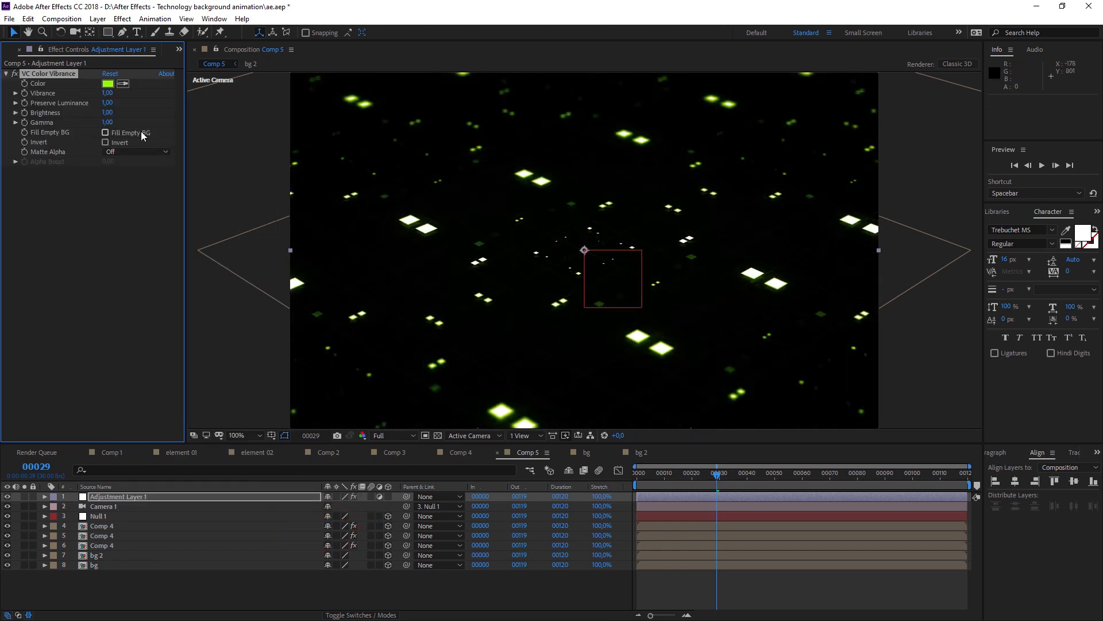
click(105, 133)
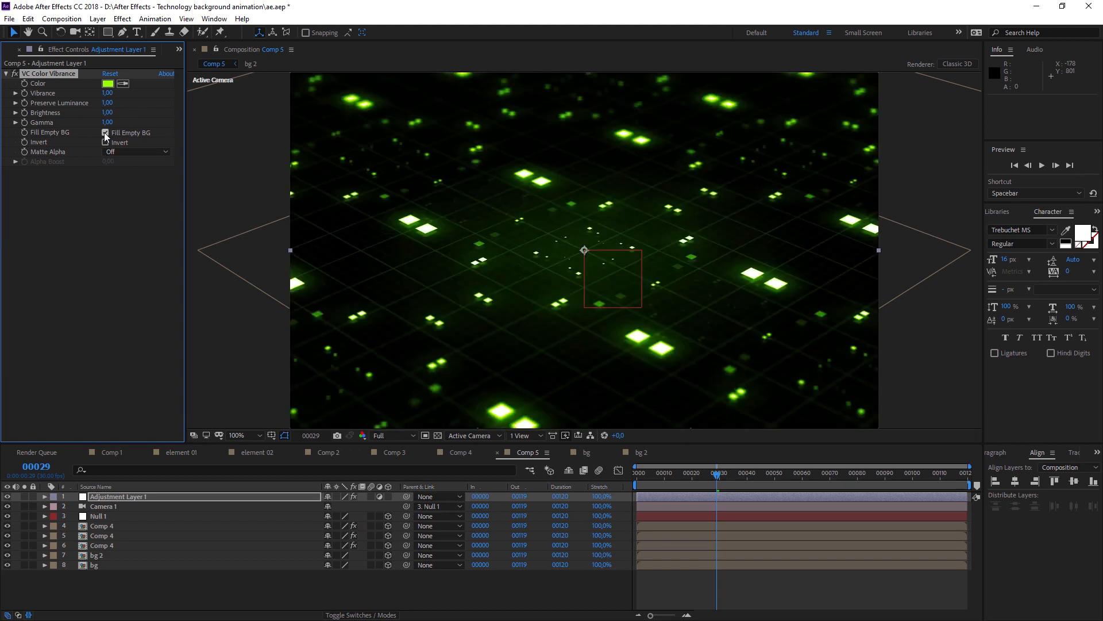
- Change the VC Color Vibrance color to a light blue
click(108, 83)
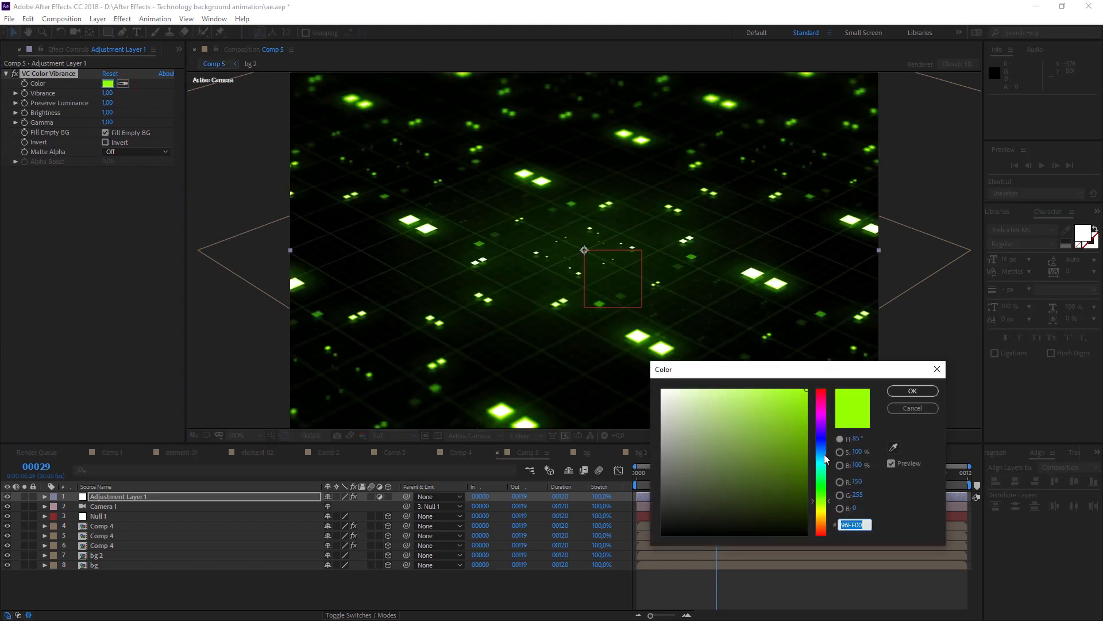
click(824, 454)
click(763, 397)
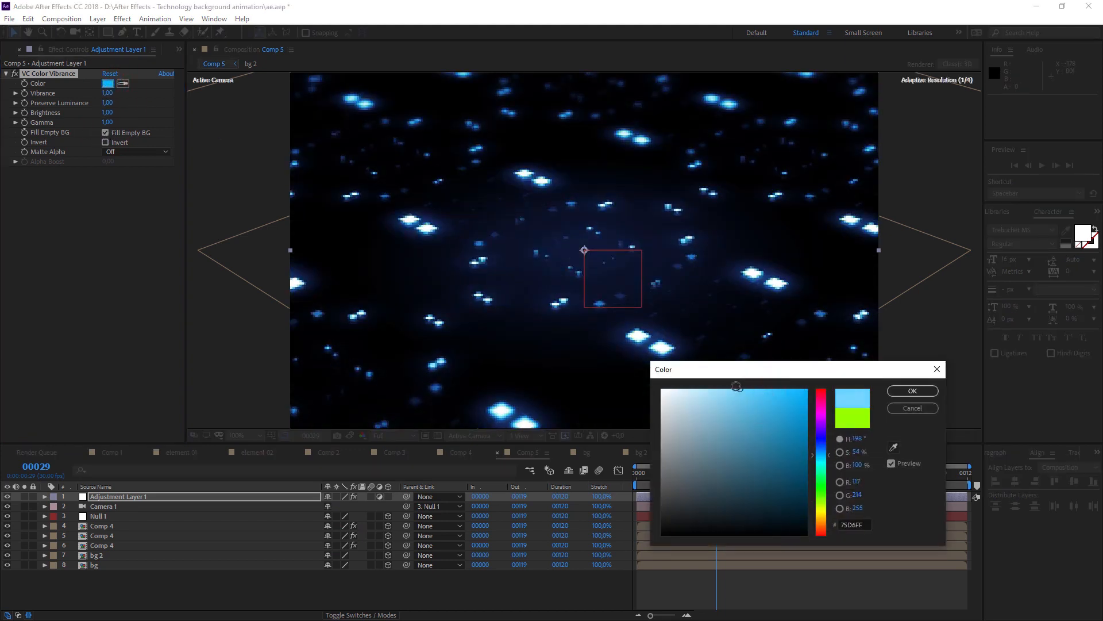
click(913, 390)
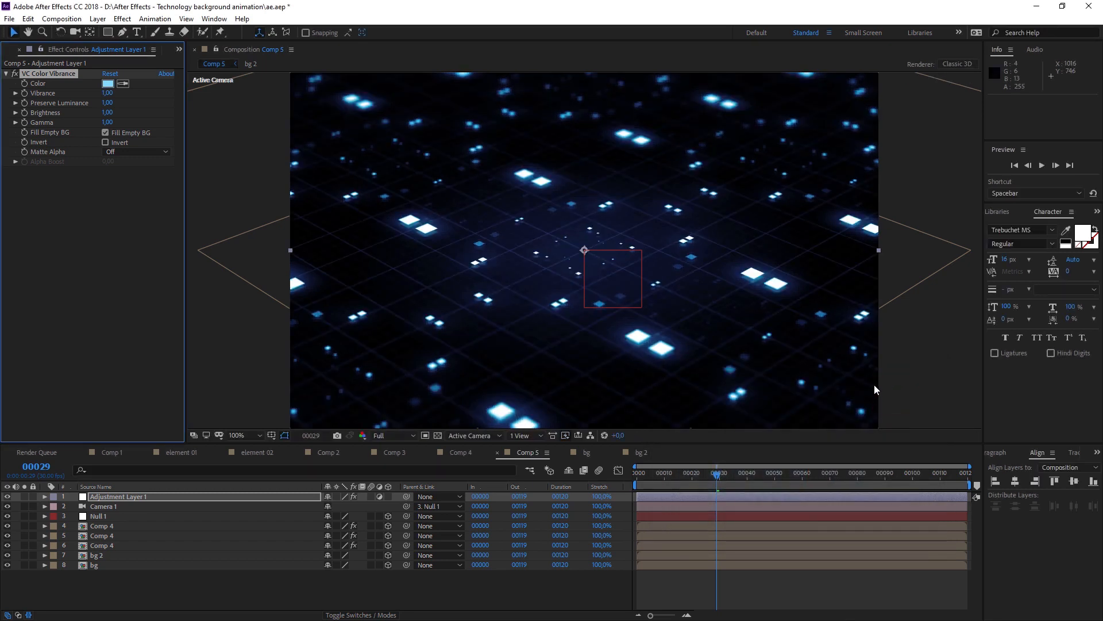
- Examine the blue-tinted Comp 5 at several magnifications and across the full frame
click(884, 249)
key(comma)
key(comma)
key(period)
key(period)
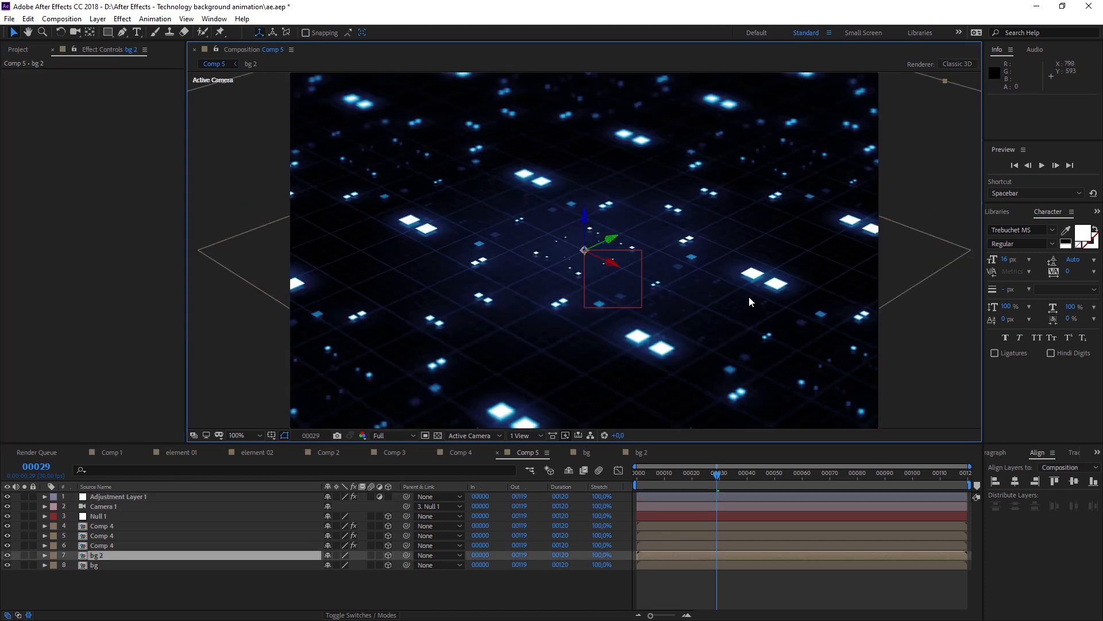
key(slash)
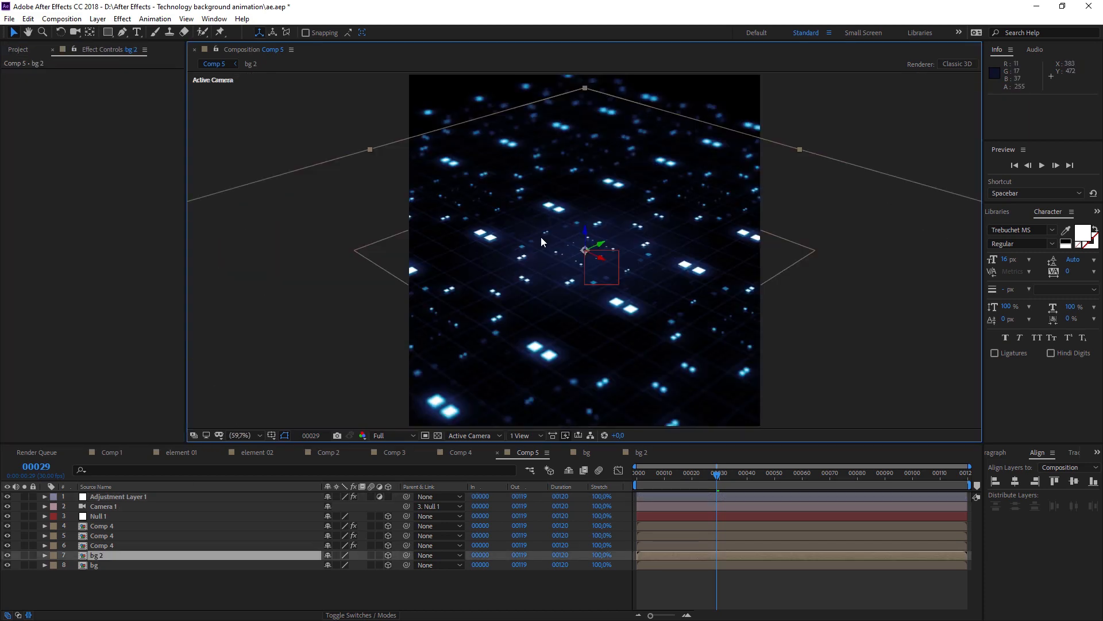
click(814, 119)
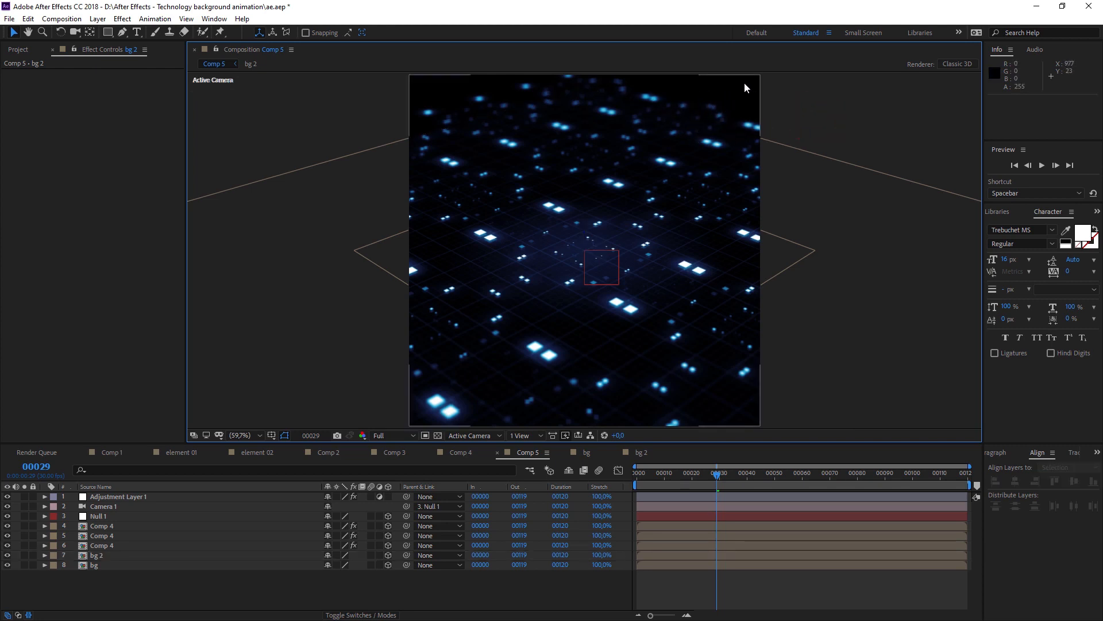
- Scale Null 1 in Comp 5 down to 102%
click(111, 517)
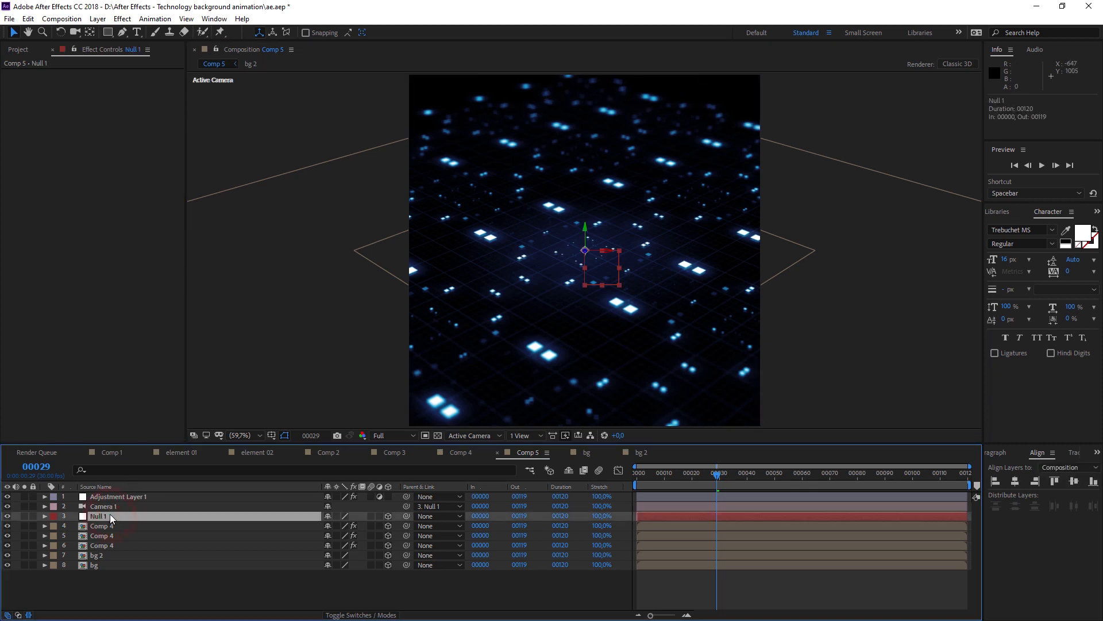
key(s)
mouse_move(341, 525)
mouse_down()
mouse_move(351, 525)
mouse_move(338, 526)
mouse_up()
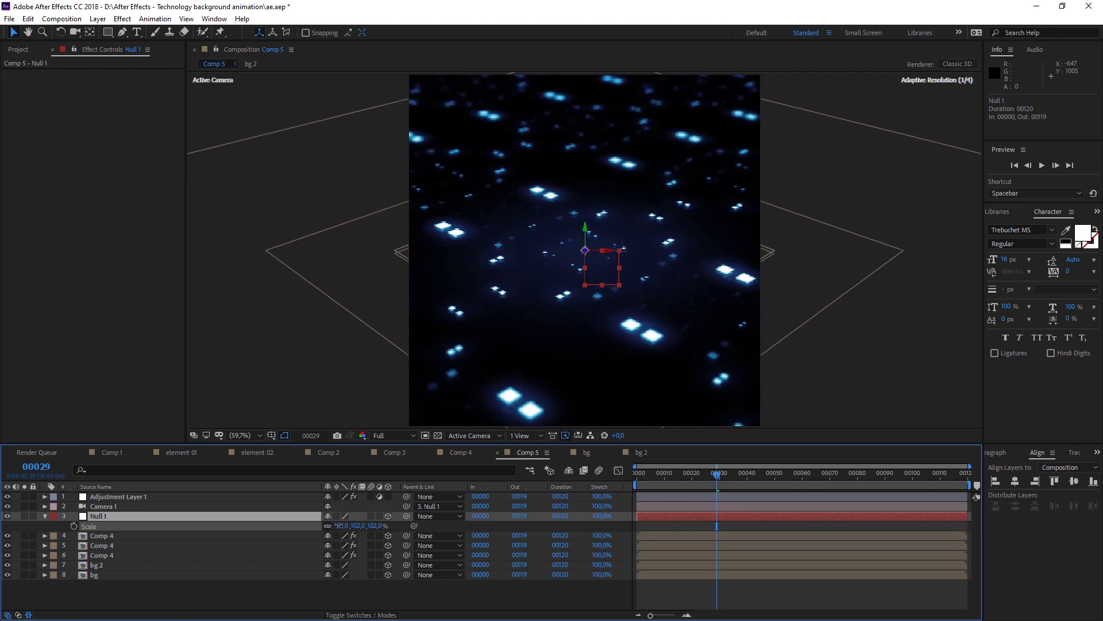
- Apply the 135mm preset to Camera 1 and scale Null 1 to 155%
double_click(109, 506)
click(615, 209)
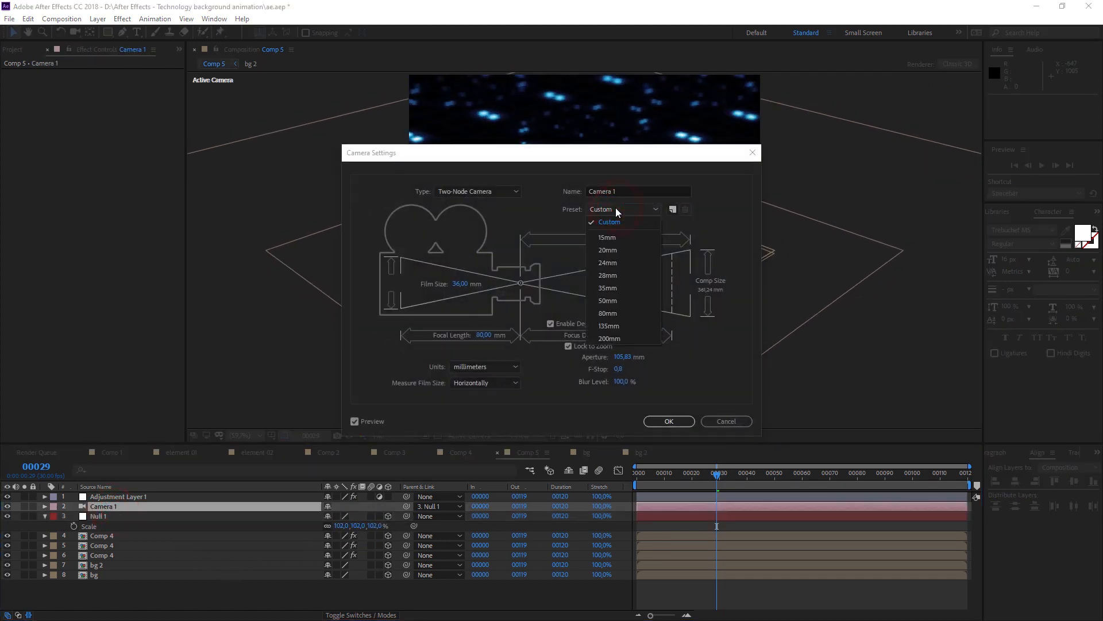
click(619, 324)
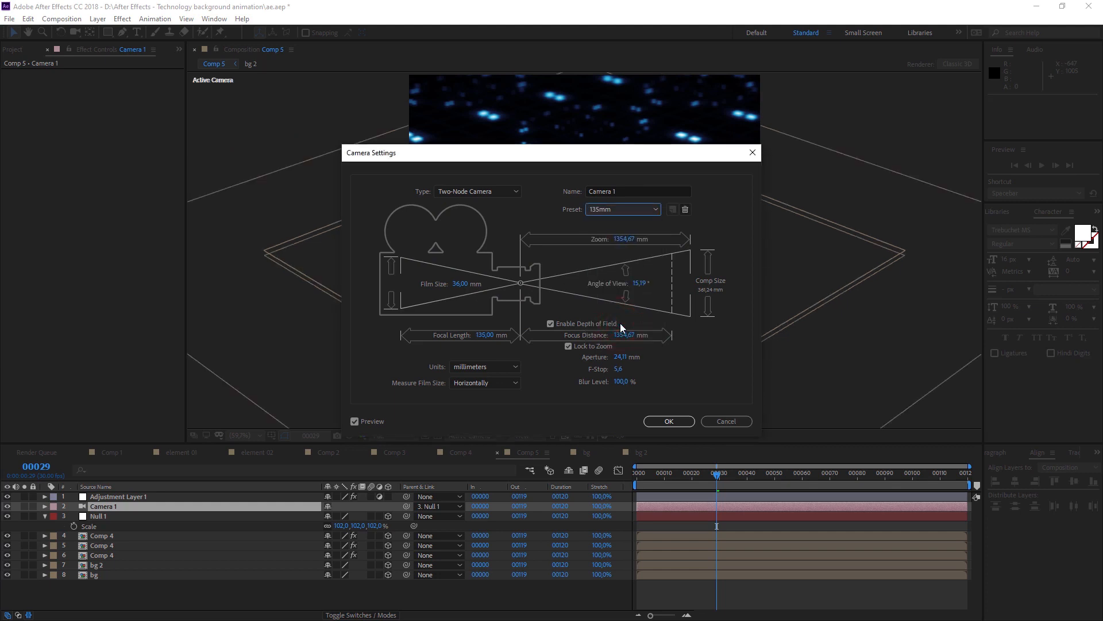
click(668, 420)
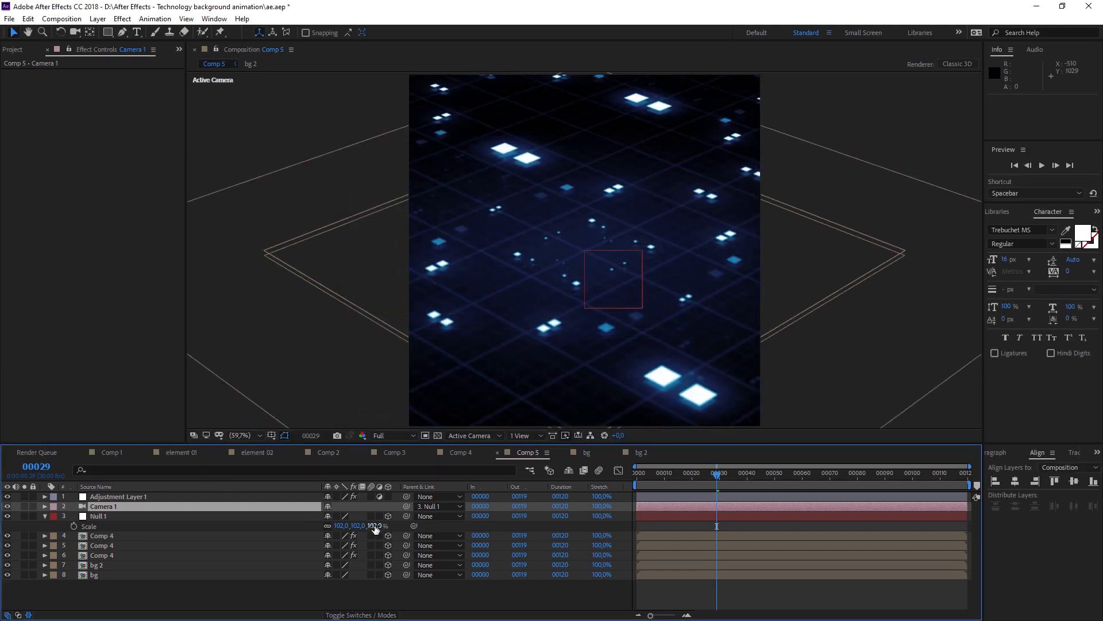
drag(377, 525, 403, 526)
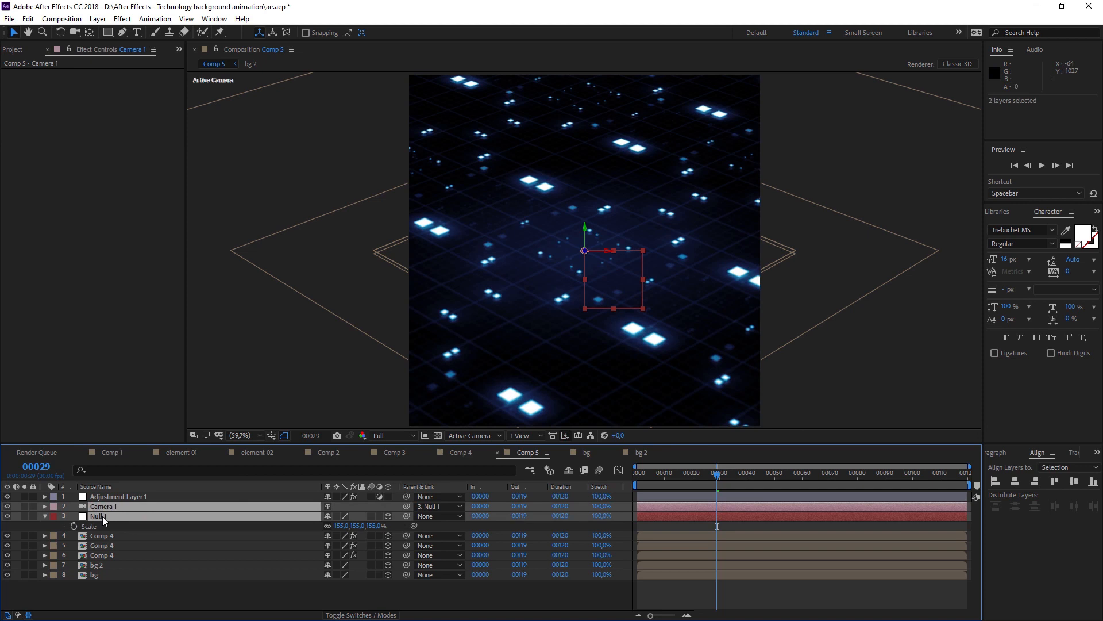
- Set Camera 1's focus distance to the Null 1 layer in Comp 5
right_click(102, 516)
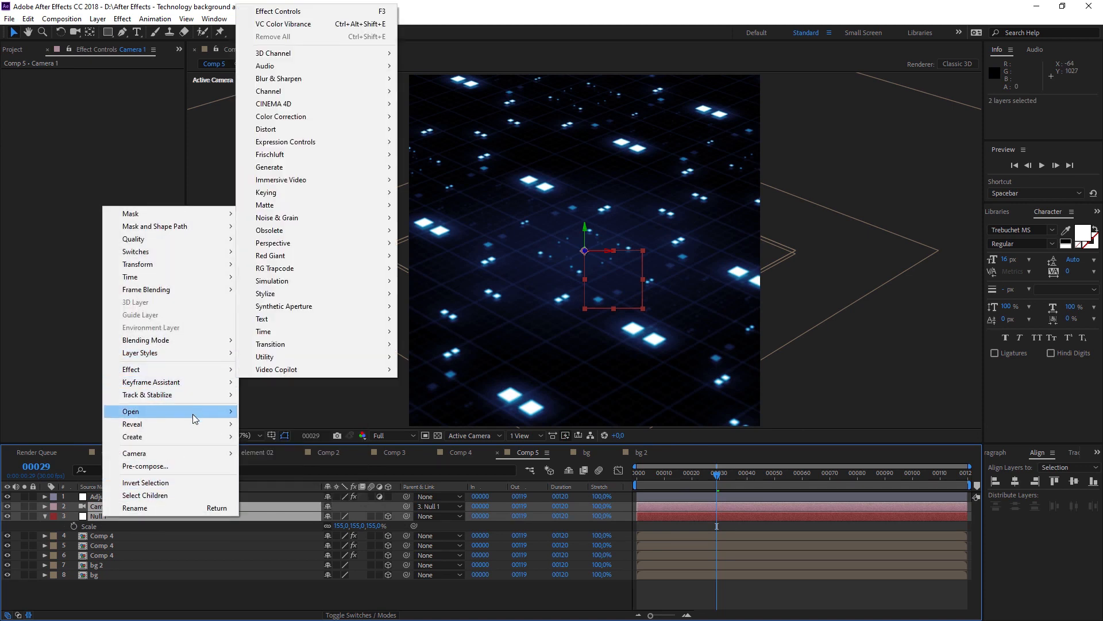
mouse_move(191, 454)
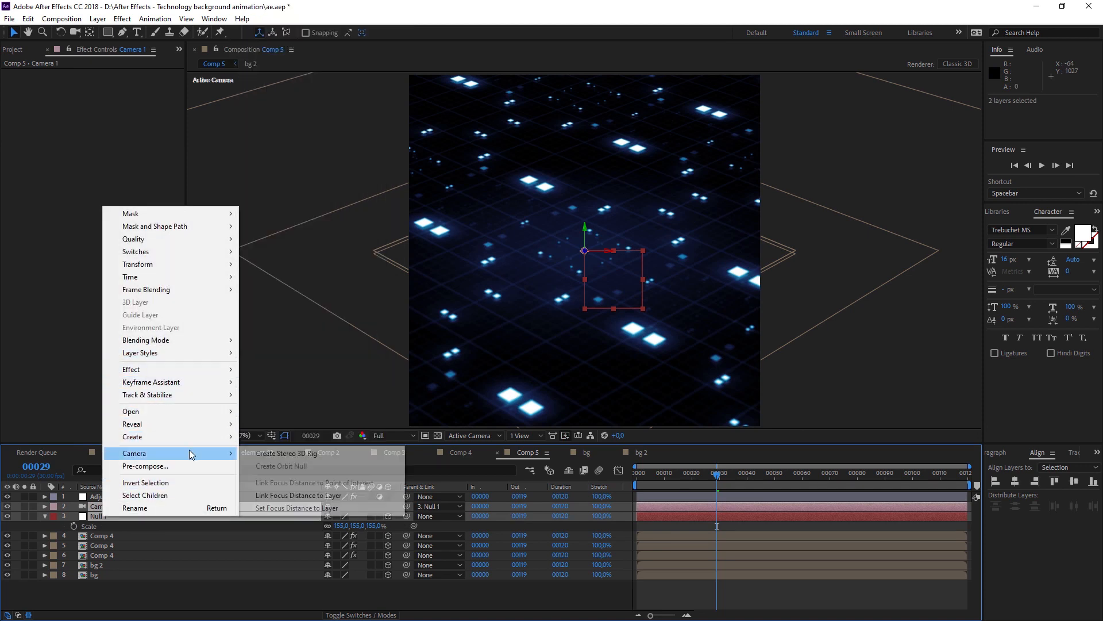
click(288, 508)
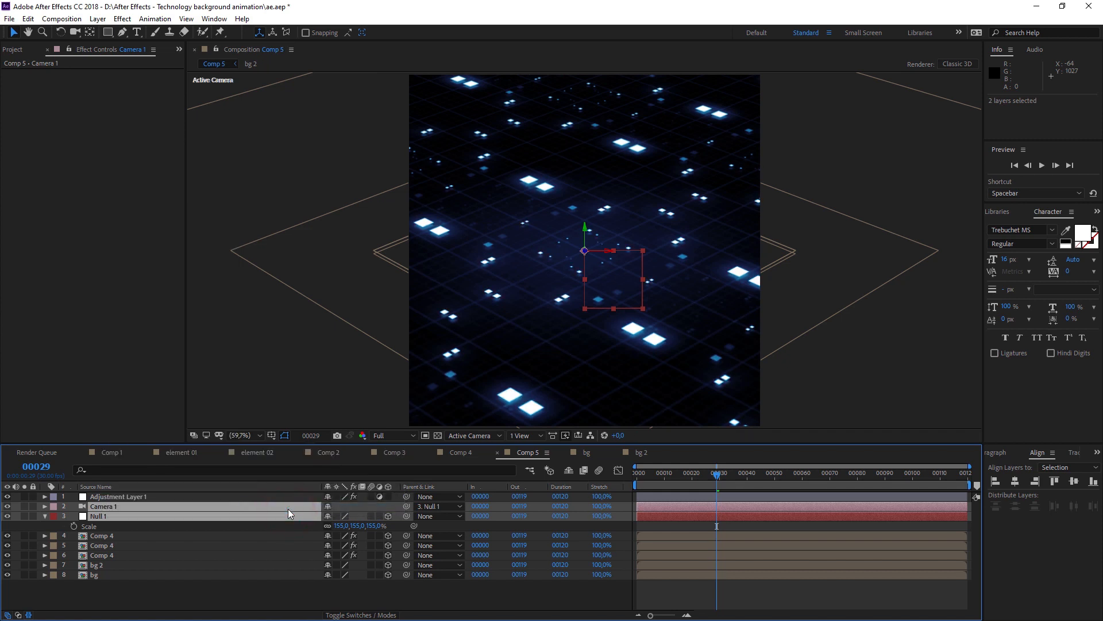
- Reveal Camera 1's camera options and set its aperture to 400 pixels
click(128, 506)
key(a)
key(a)
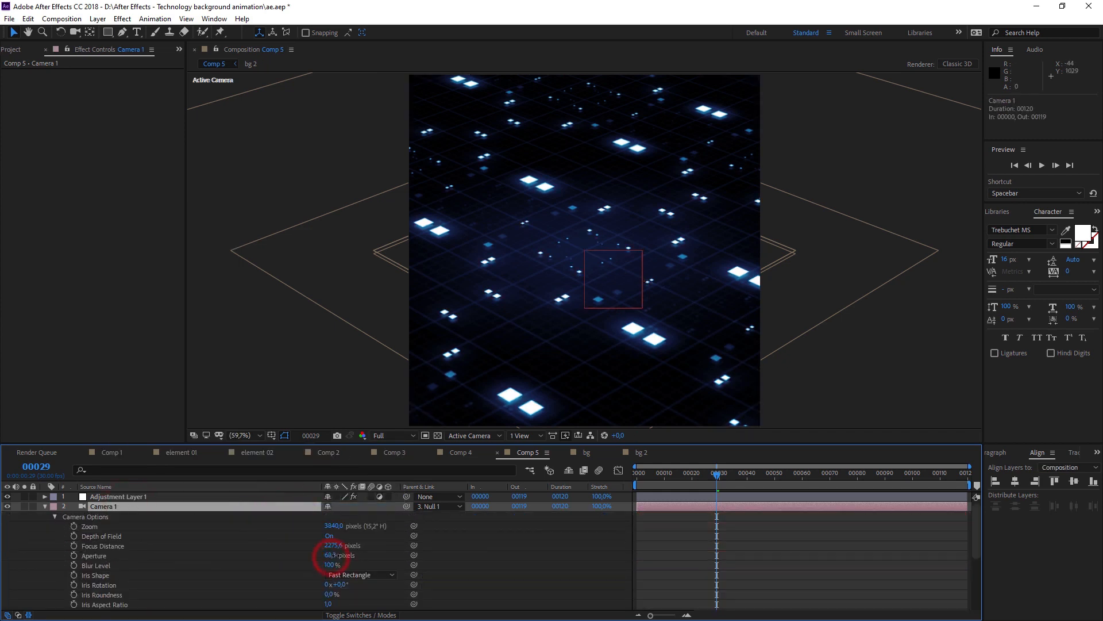
drag(333, 555, 589, 507)
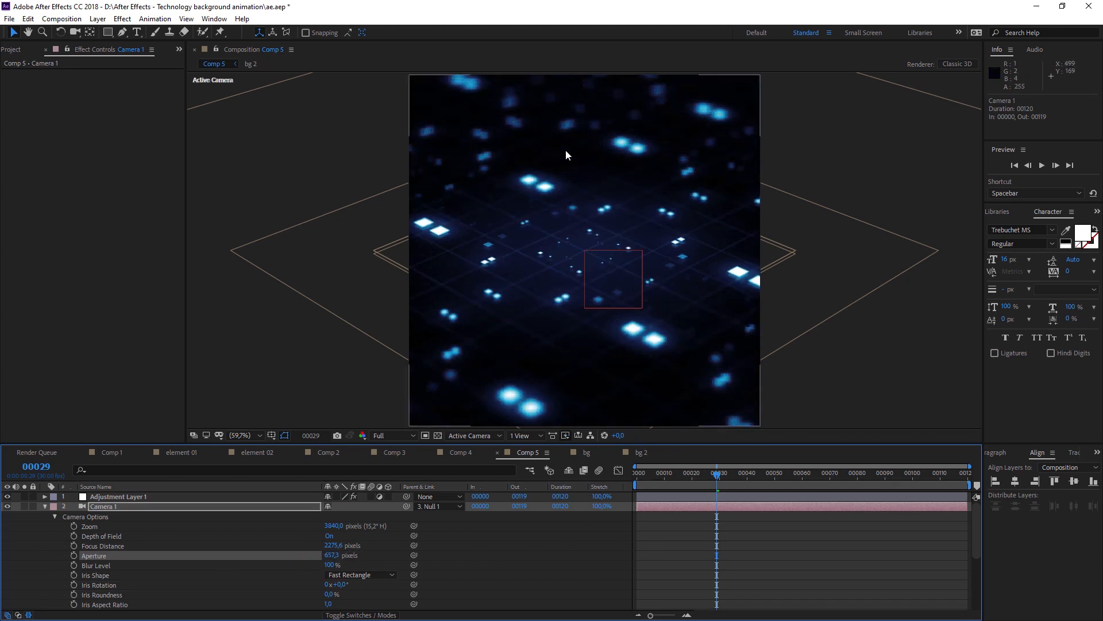
click(334, 556)
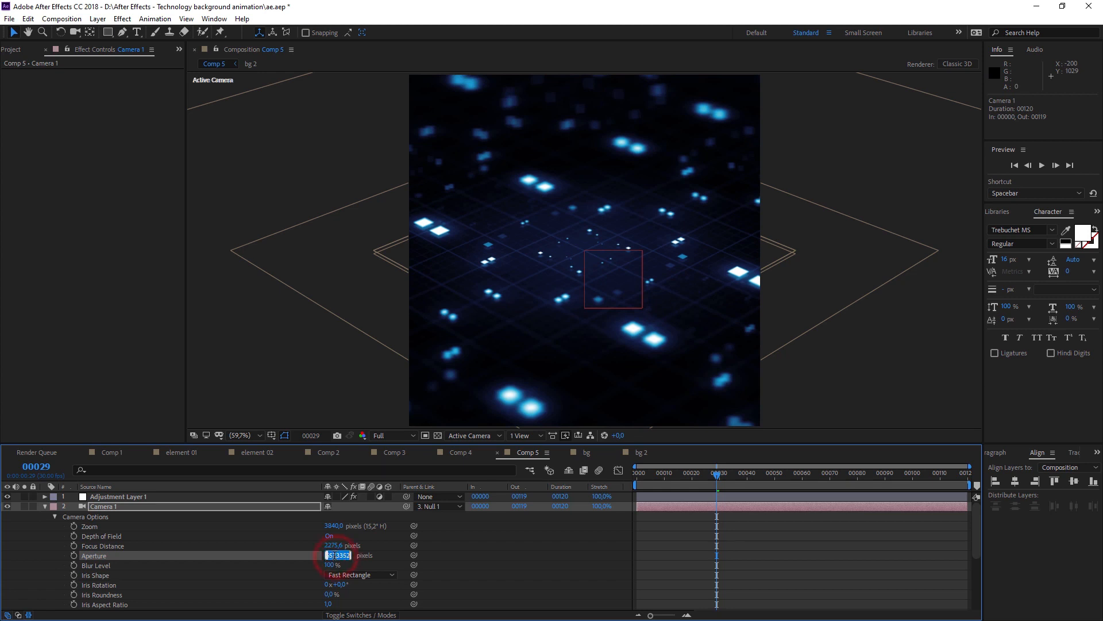
text(400)
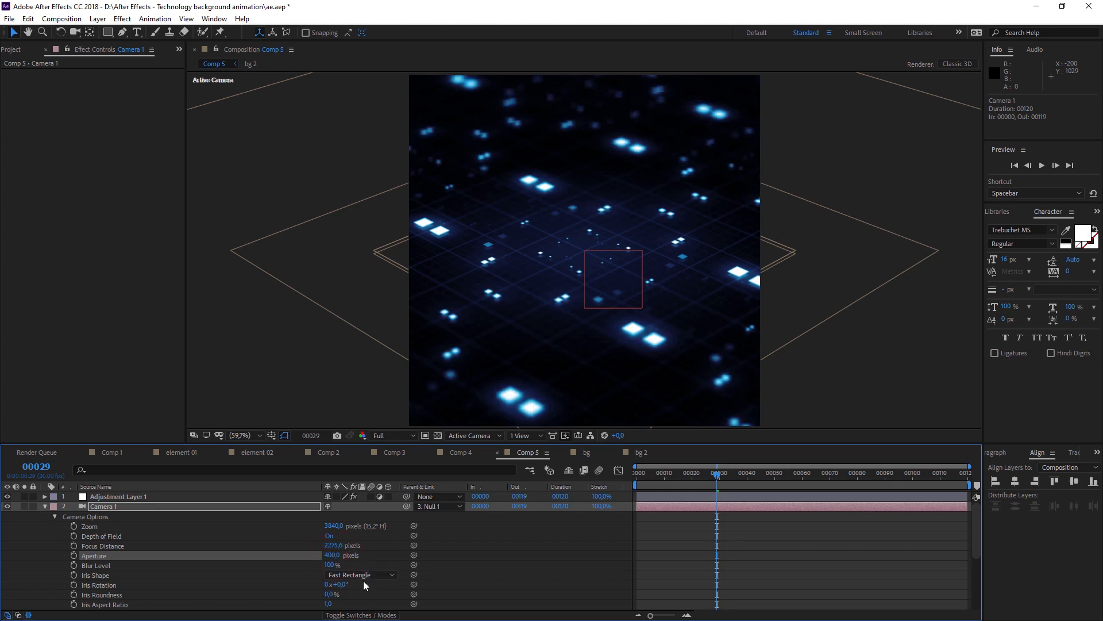
- Set Camera 1's aperture to 600 pixels, compare the Square, Octagon and Triangle iris shapes, and return to Fast Rectangle
click(349, 575)
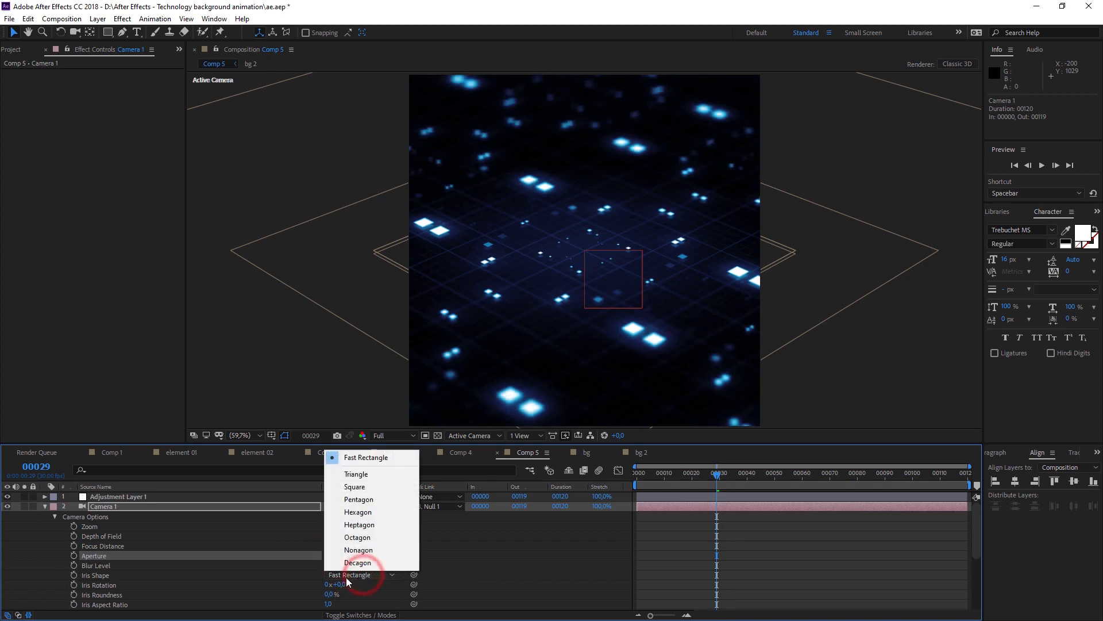
click(372, 488)
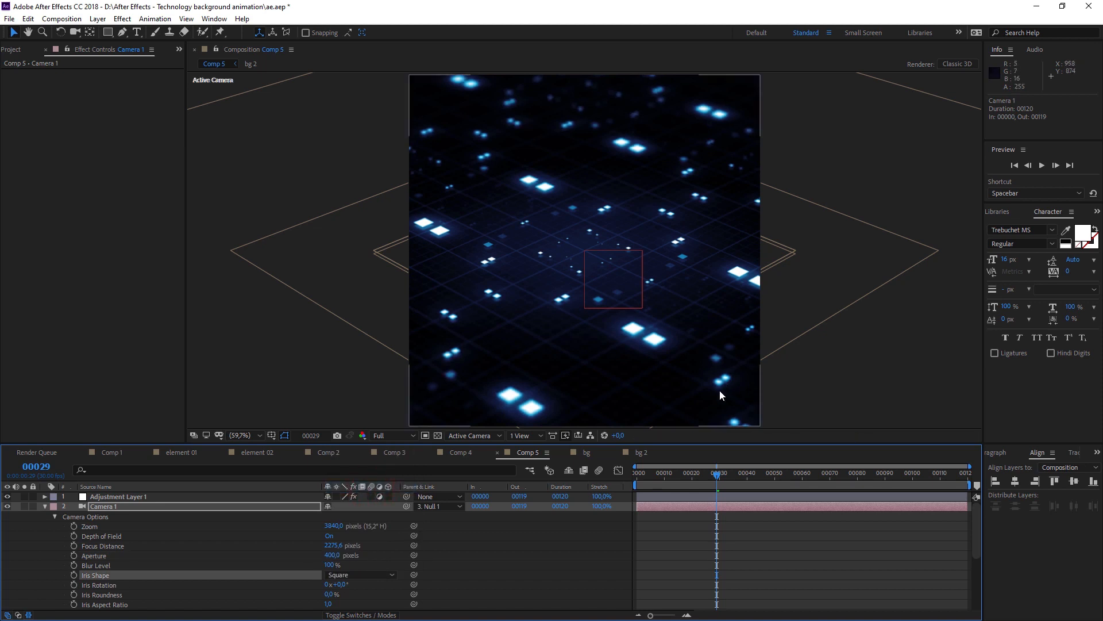
click(372, 570)
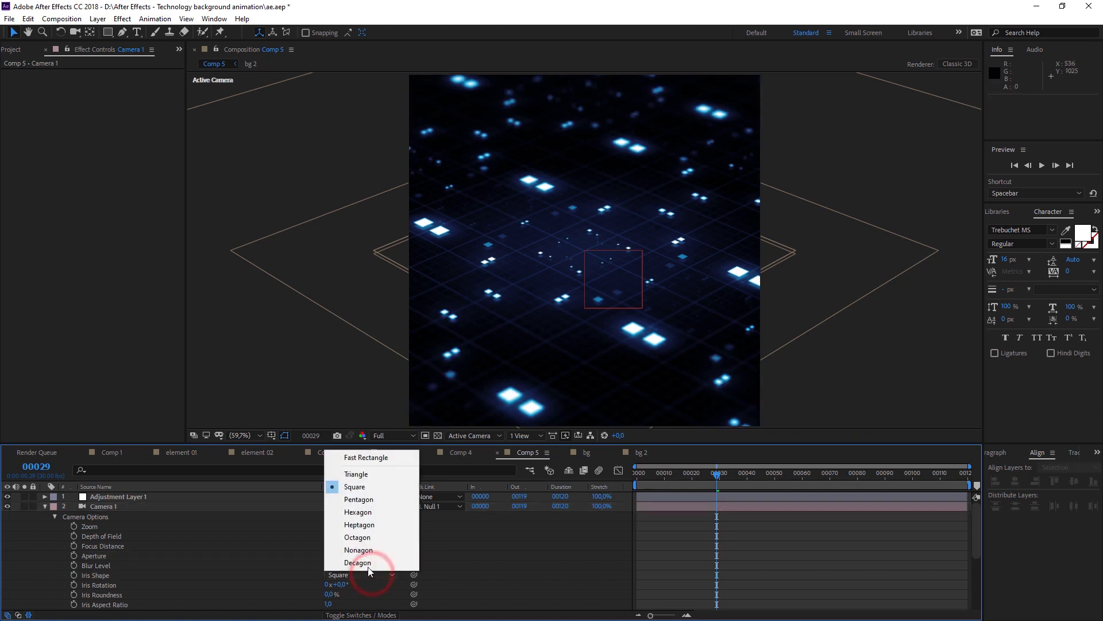
click(365, 537)
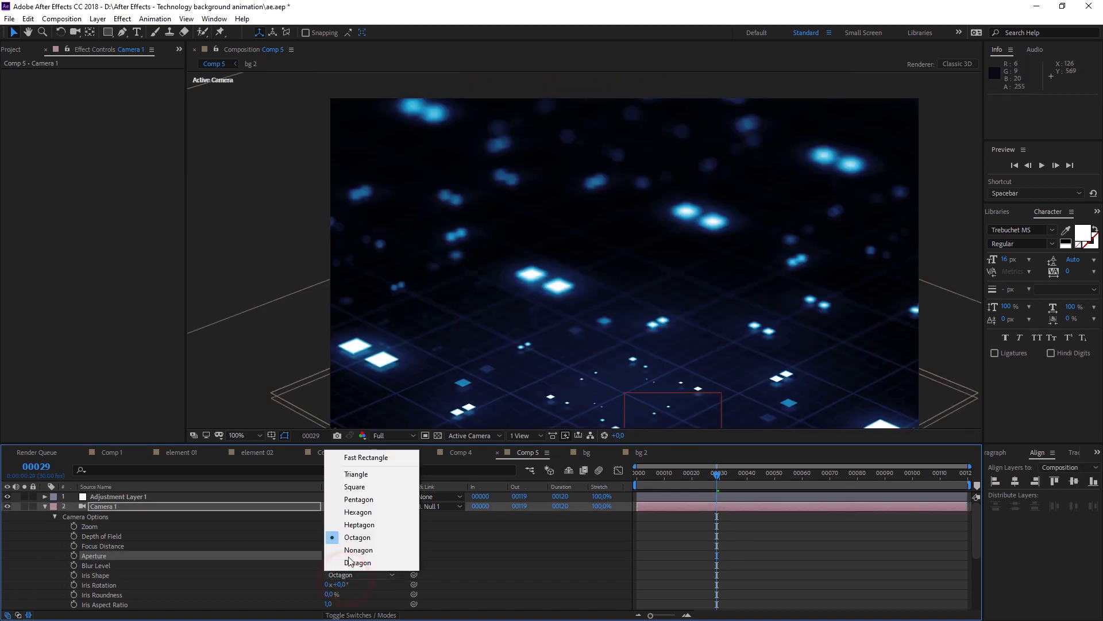
click(345, 476)
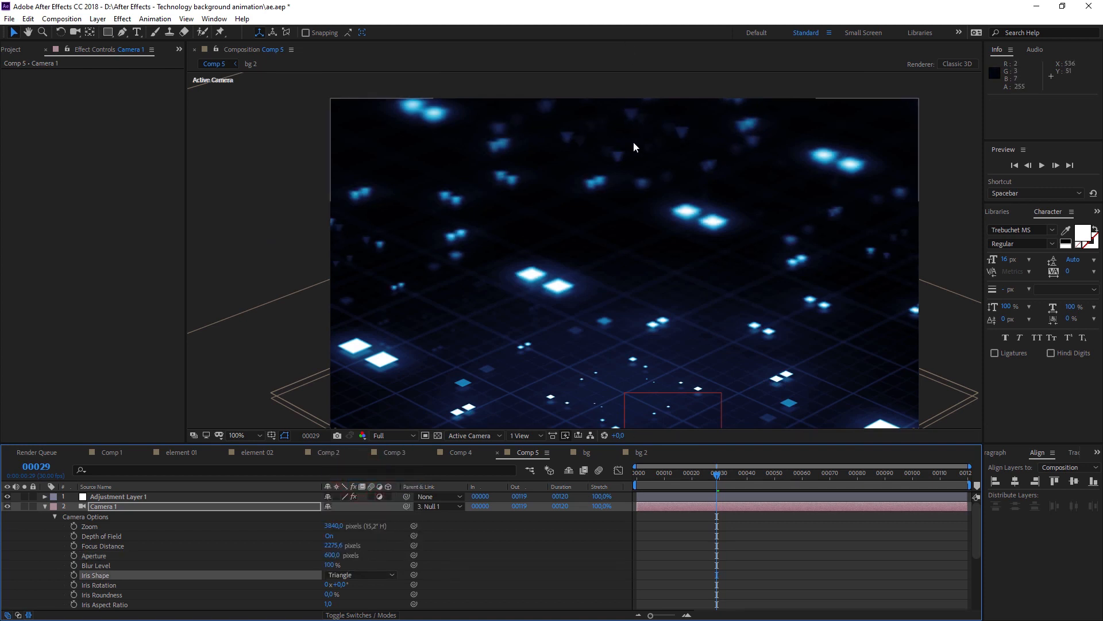
click(363, 576)
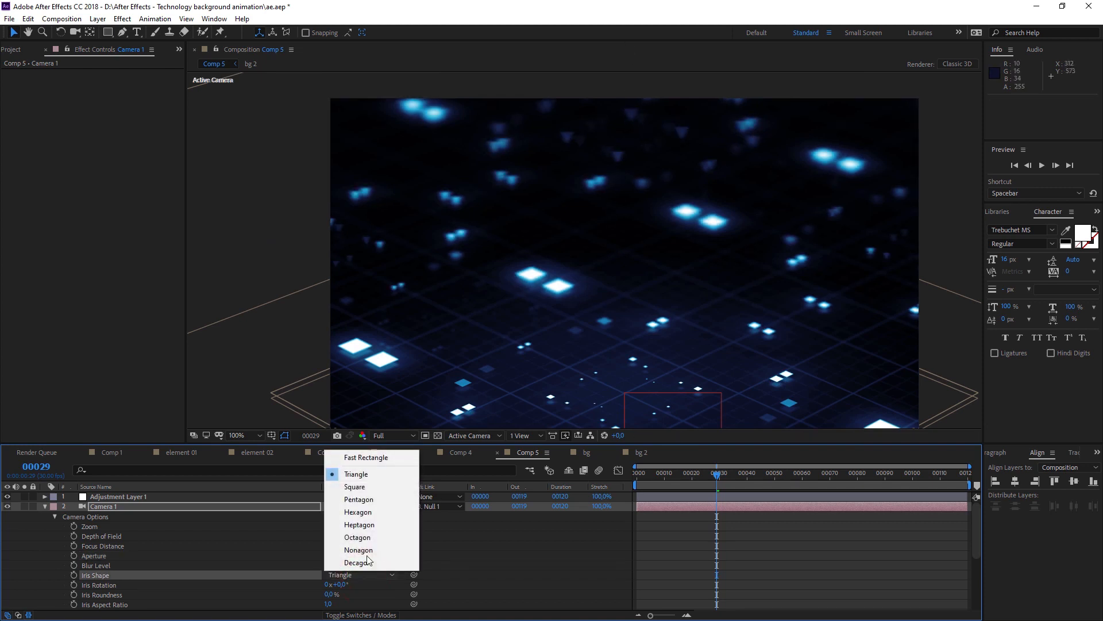
click(373, 486)
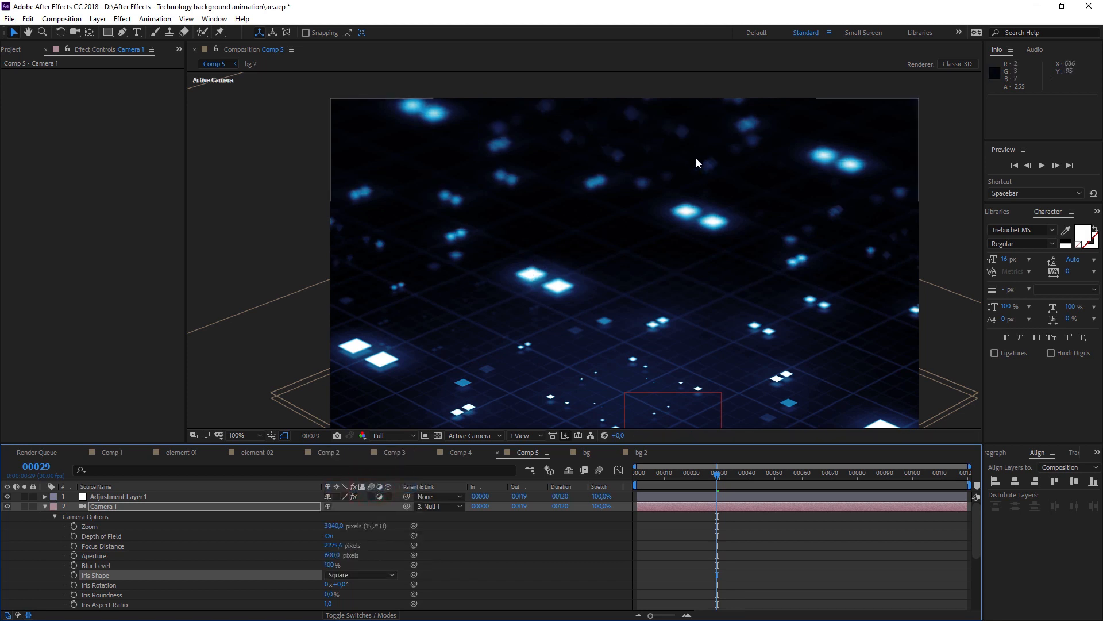
key(comma)
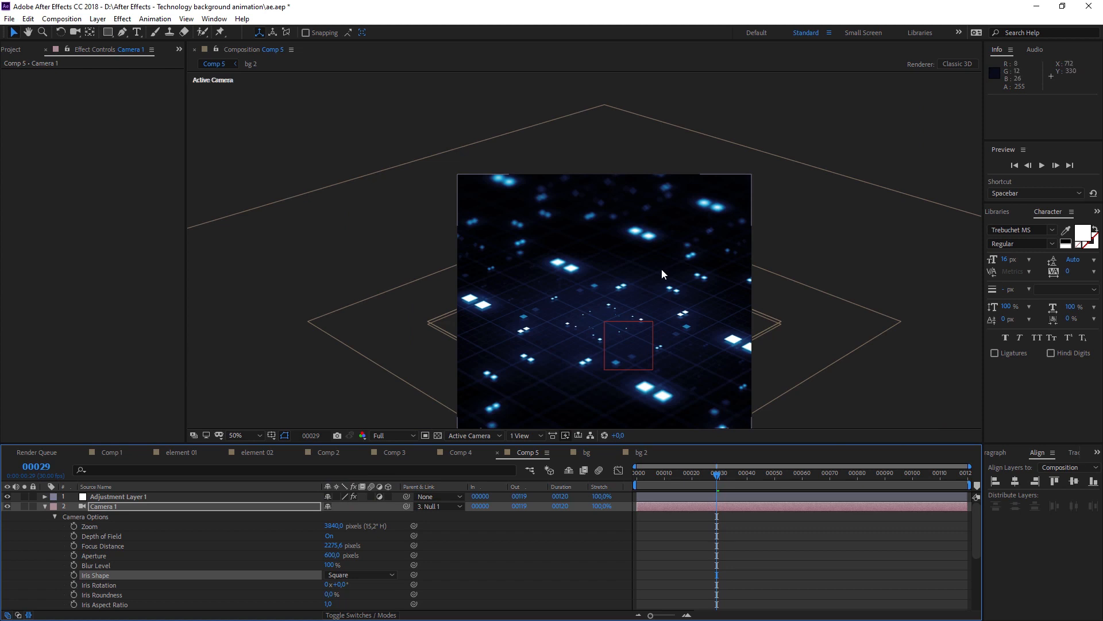
click(369, 575)
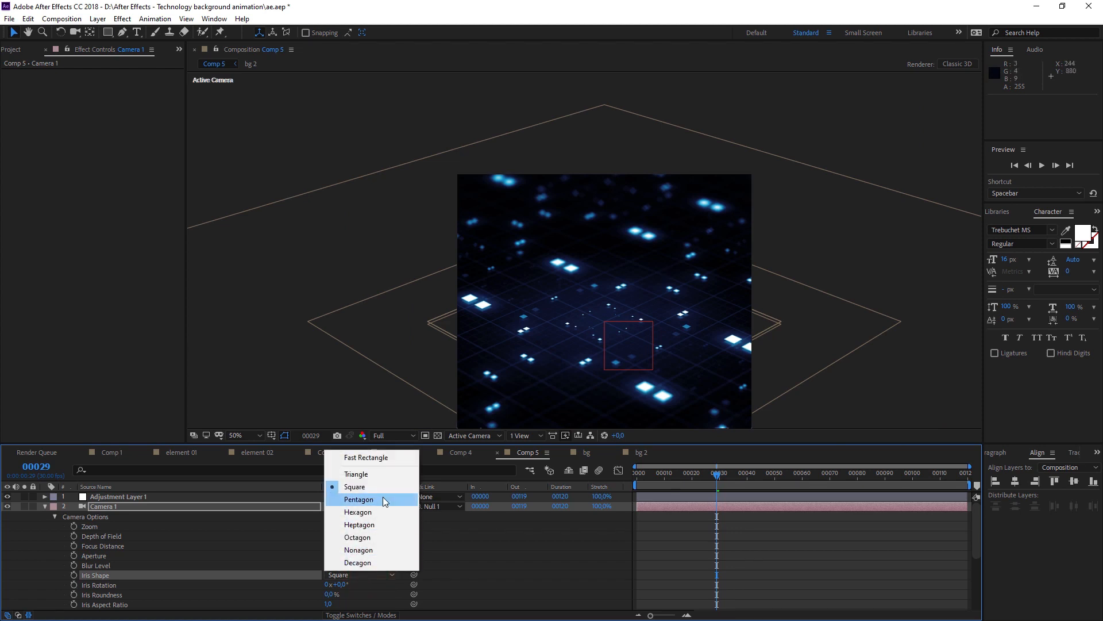
click(370, 458)
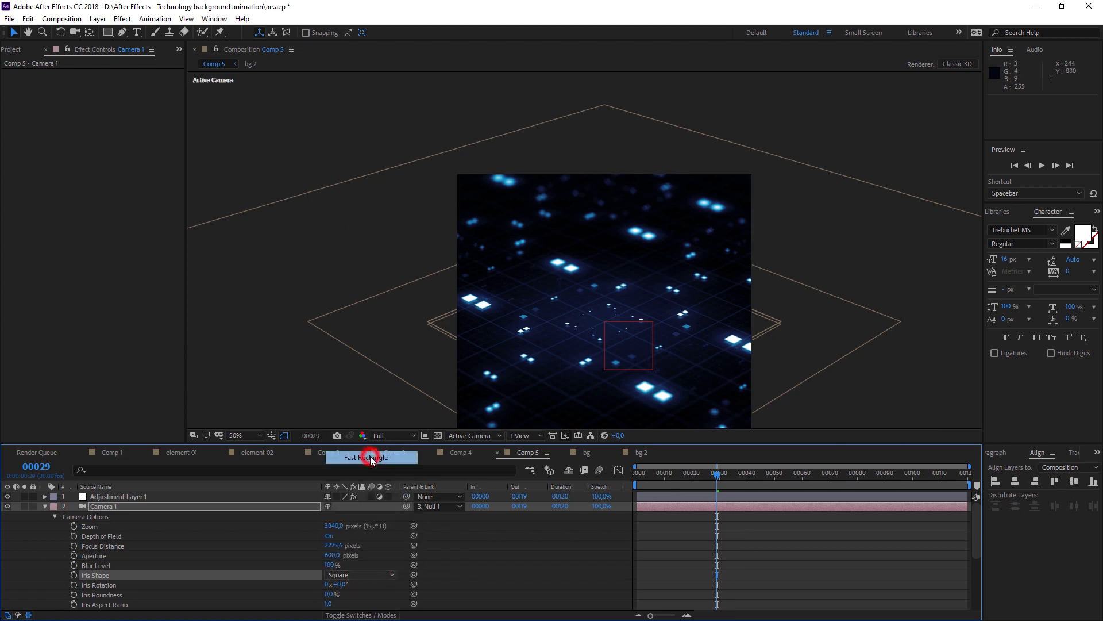
- Preview the whole Comp 5 animation and collapse Camera 1's properties
key(space)
drag(648, 305, 641, 246)
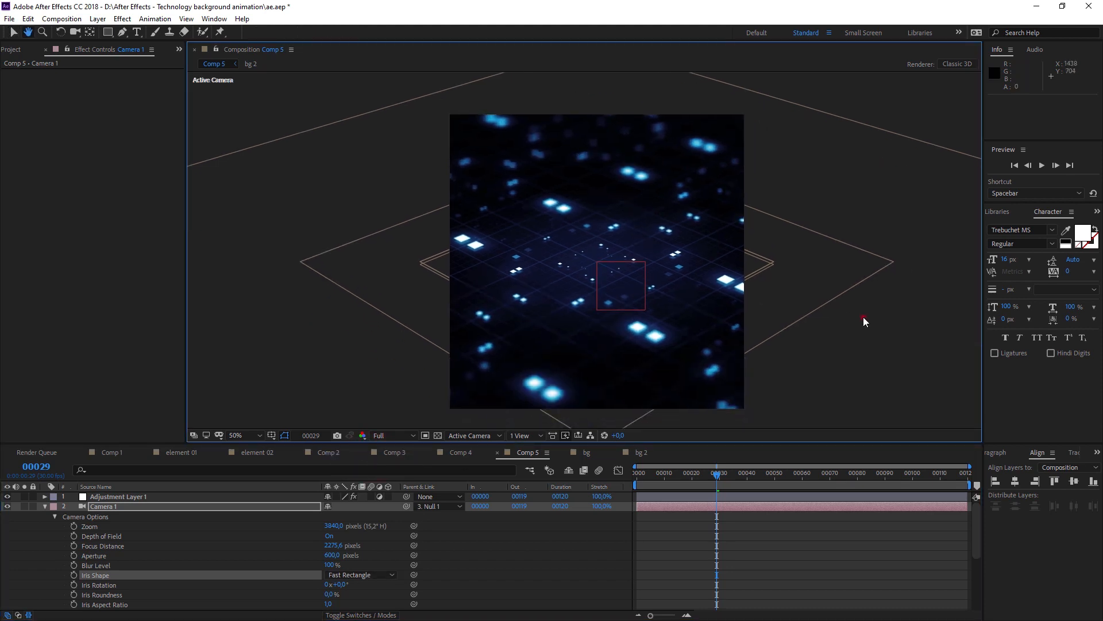
click(863, 316)
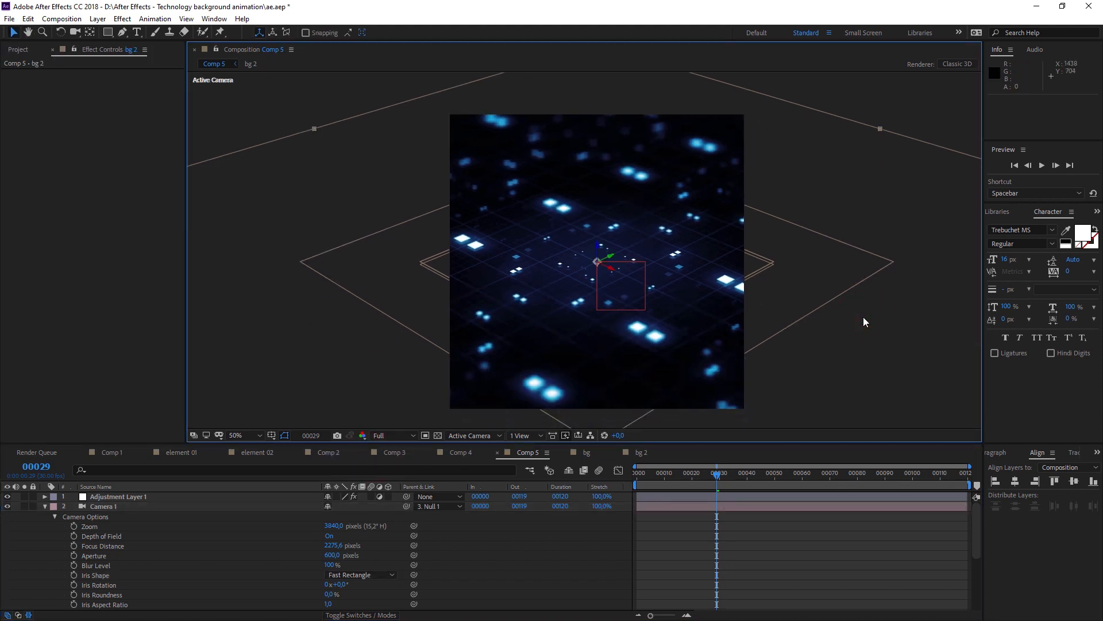
key(space)
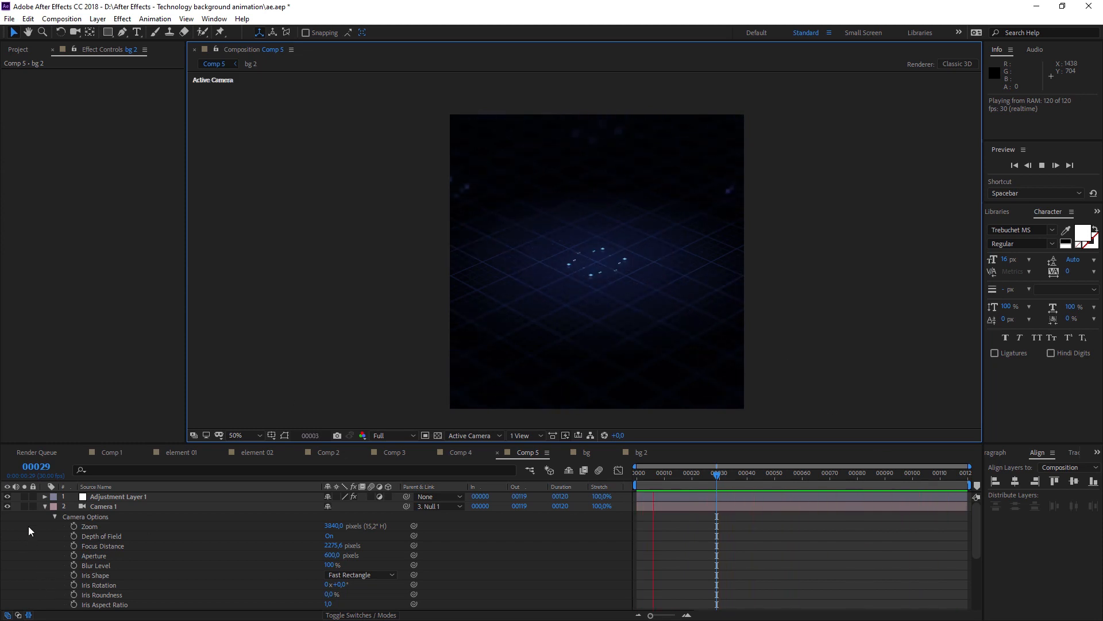
click(45, 506)
click(123, 516)
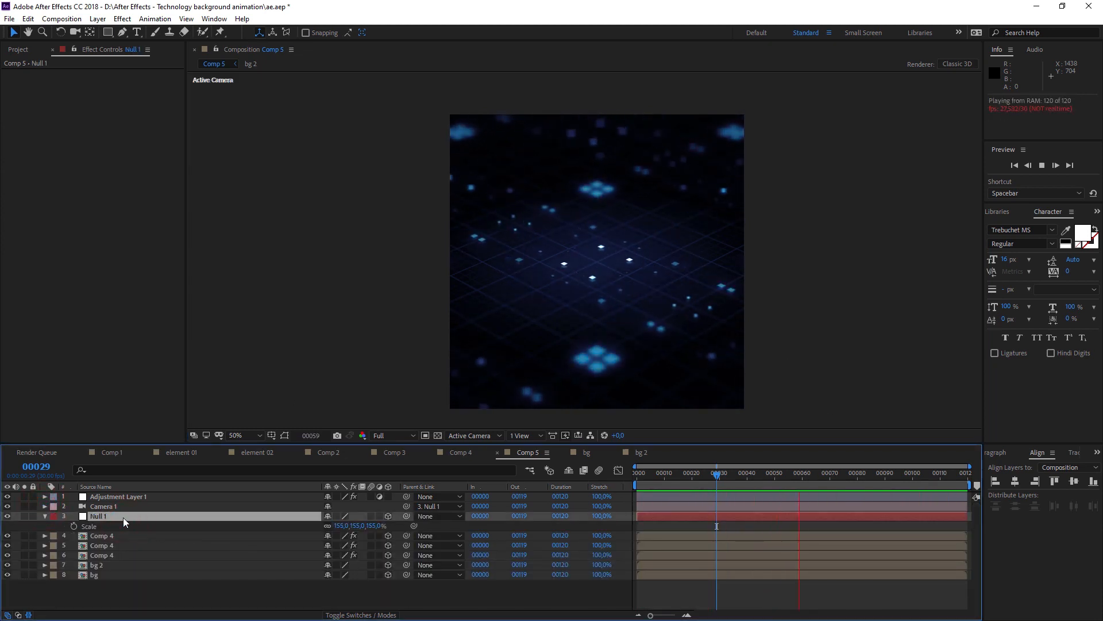
- At frame 45, try shifting Null 1 along its position axes to about X 937 and Y 975, and undo the changes
click(763, 474)
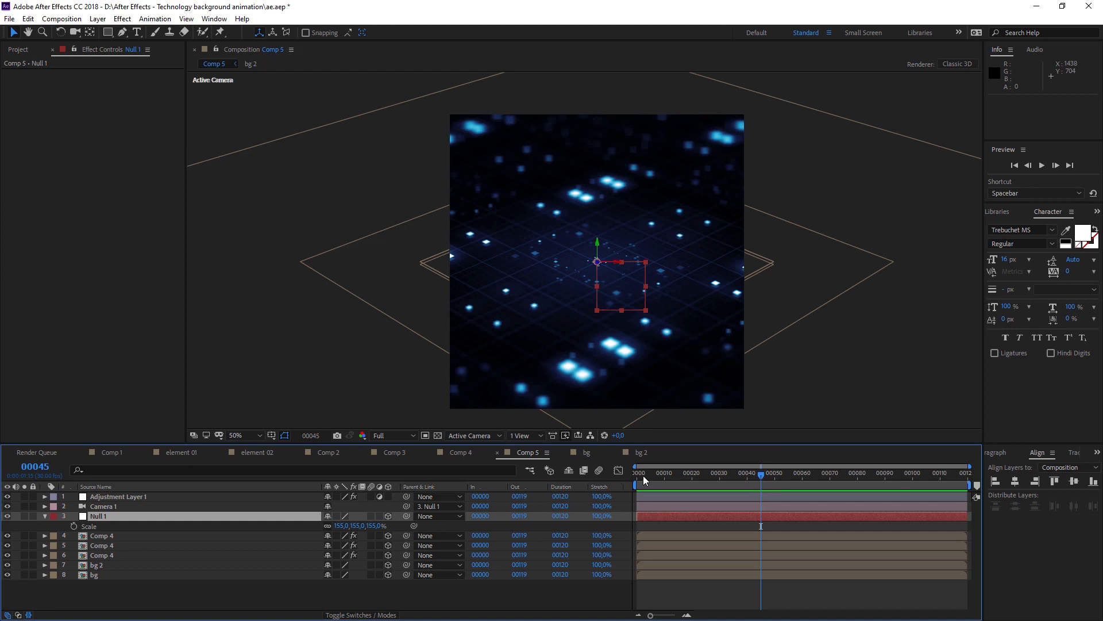
click(118, 515)
key(p)
drag(331, 525, 354, 526)
drag(487, 552, 606, 564)
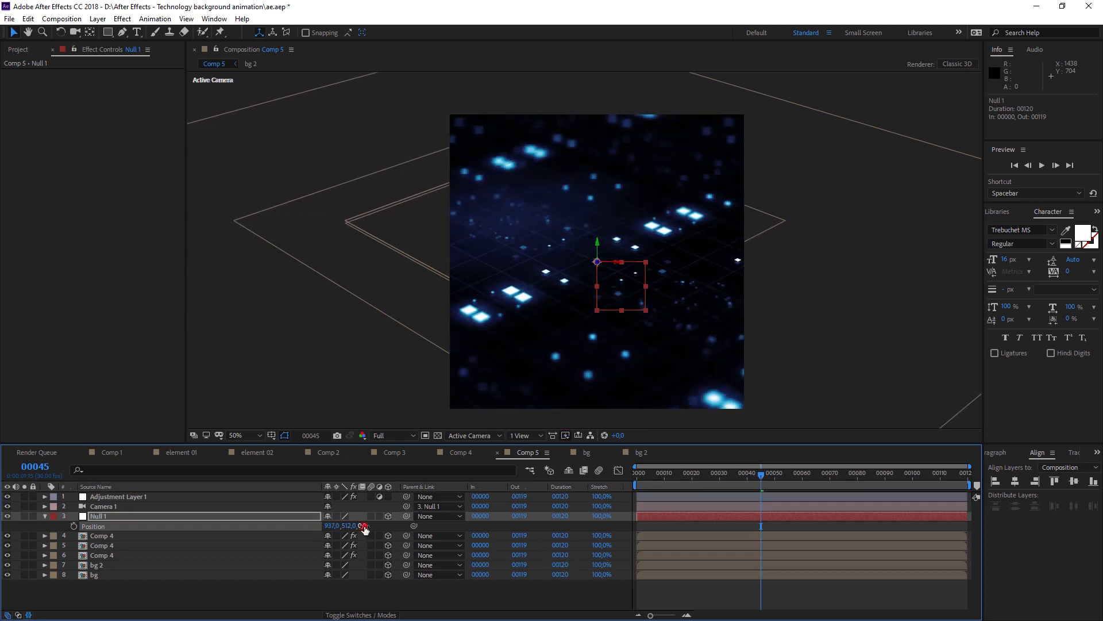
drag(363, 526, 447, 515)
key(ctrl+z)
drag(348, 526, 609, 498)
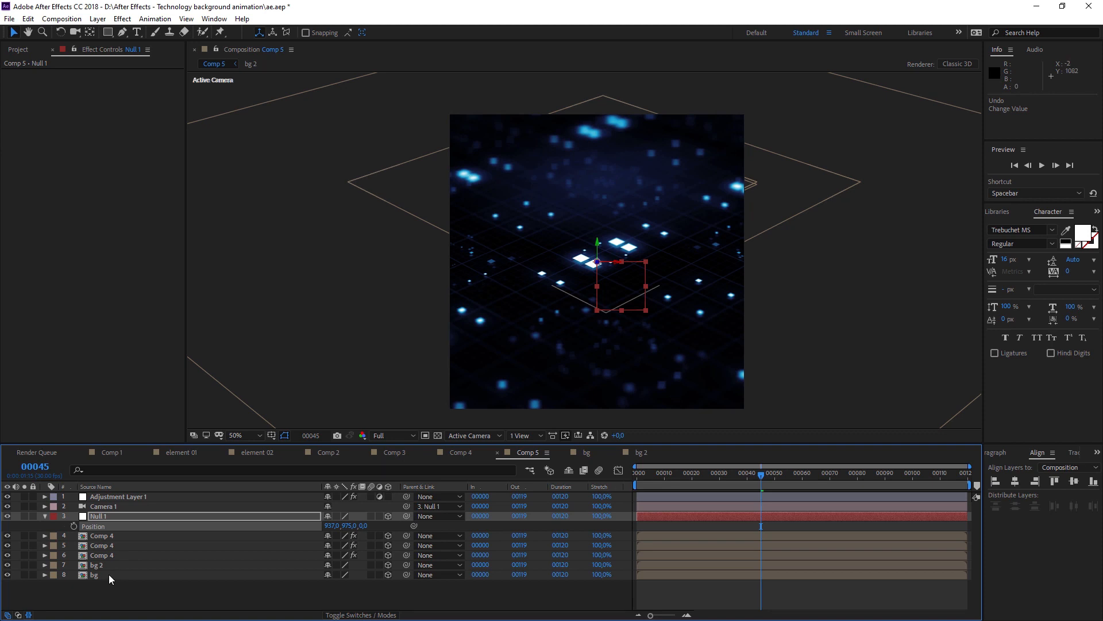
key(ctrl+z)
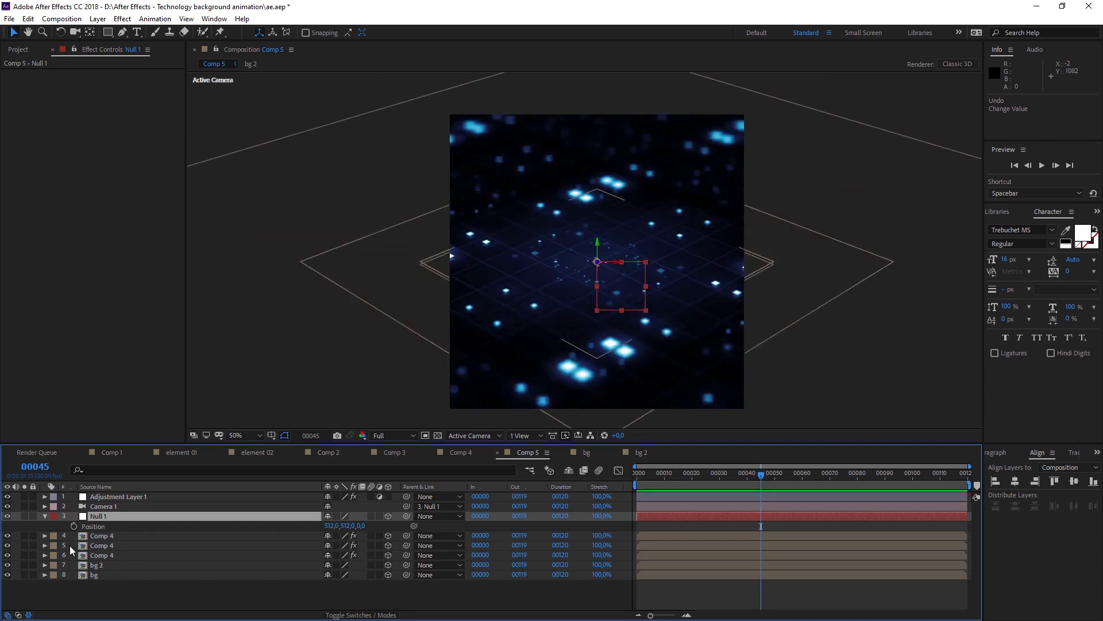
- Collapse Null 1's properties and return to frame 0 of Comp 5
click(53, 517)
click(42, 516)
click(45, 516)
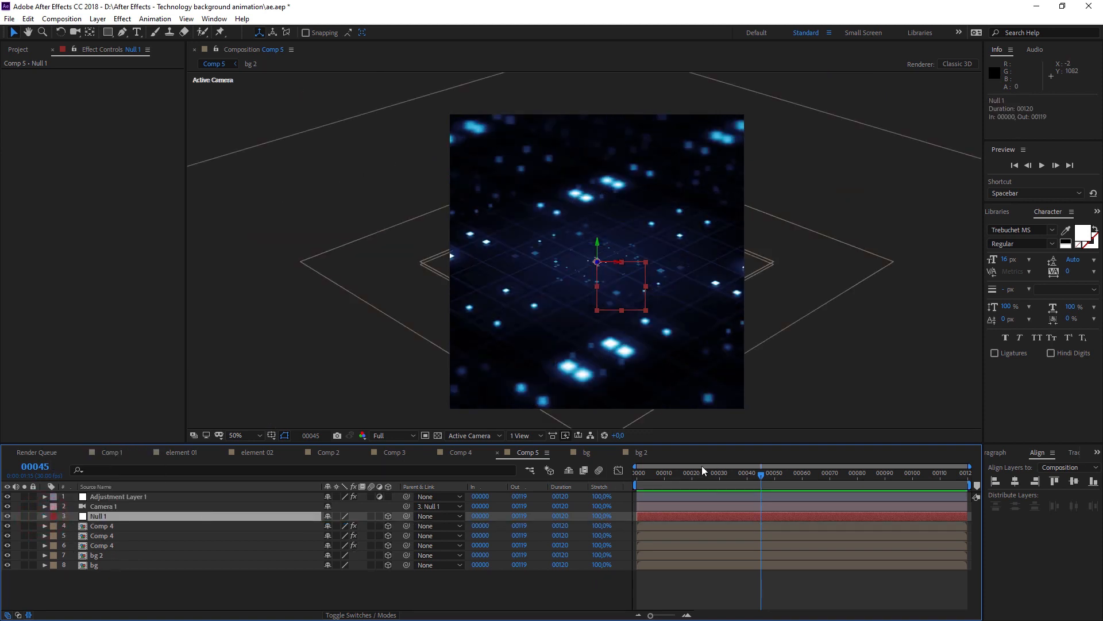
drag(651, 473, 614, 481)
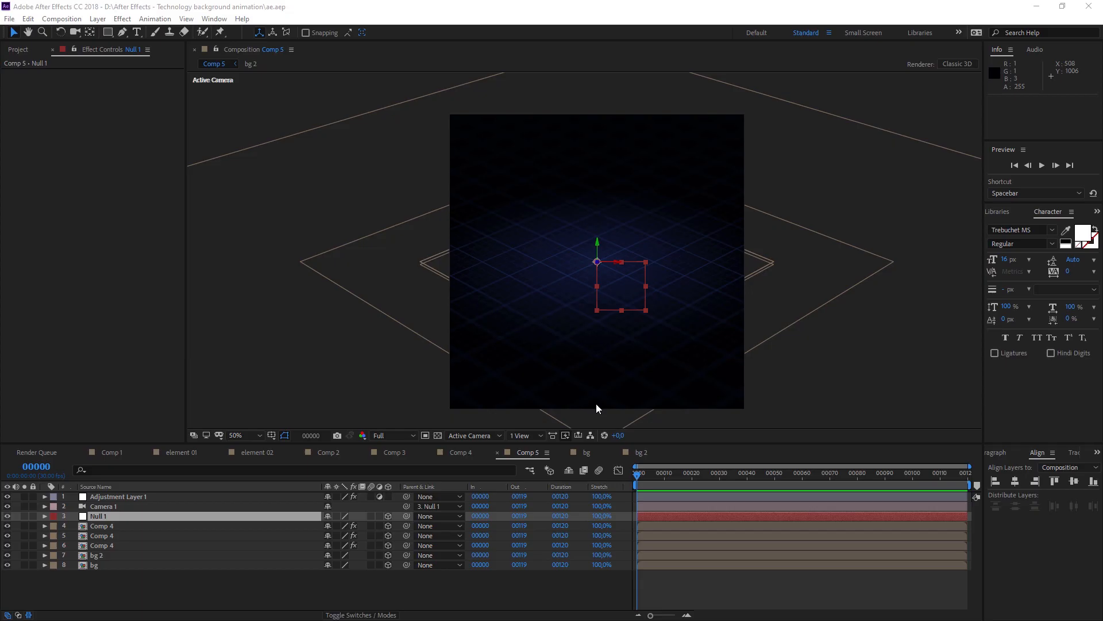
drag(639, 473, 592, 475)
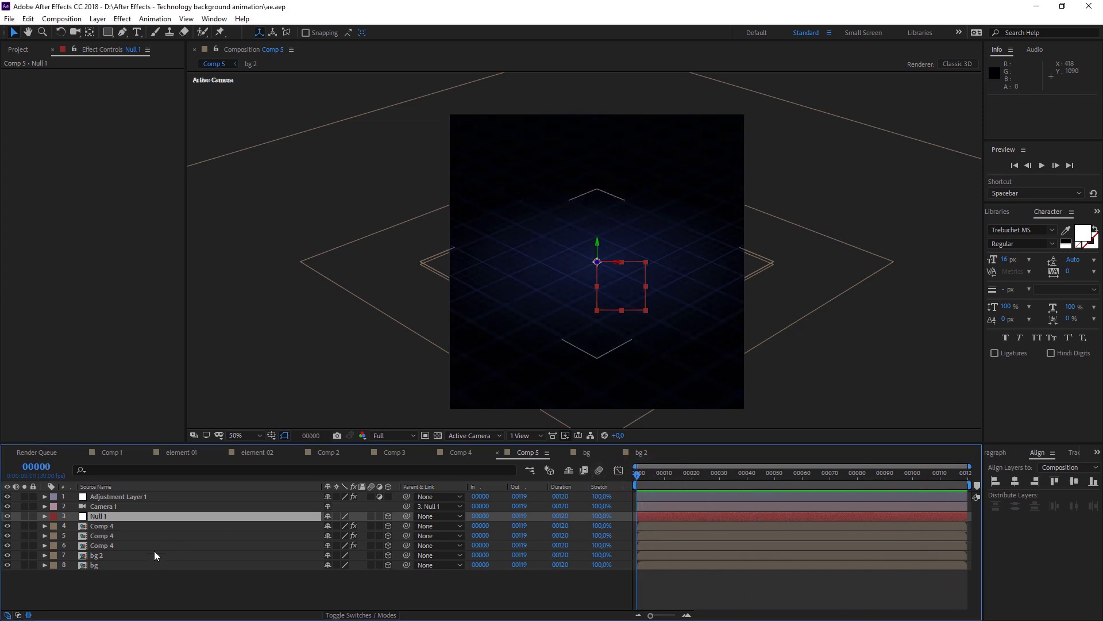
- Add 10% opacity keyframes to the bg and bg 2 layers at frame 20
click(101, 565)
shift+click(104, 555)
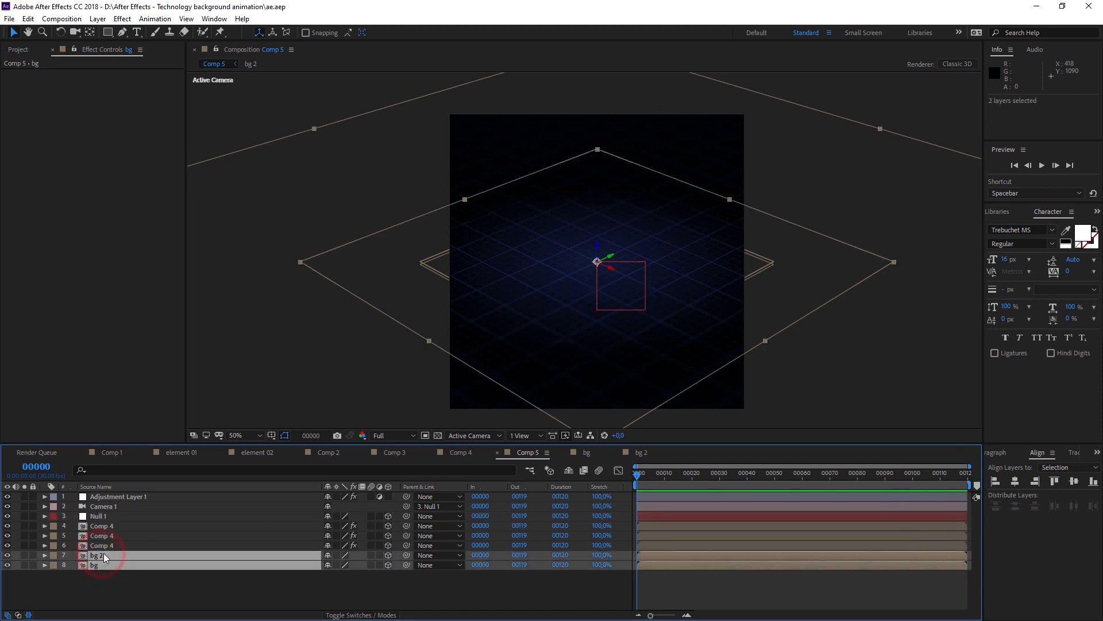
key(t)
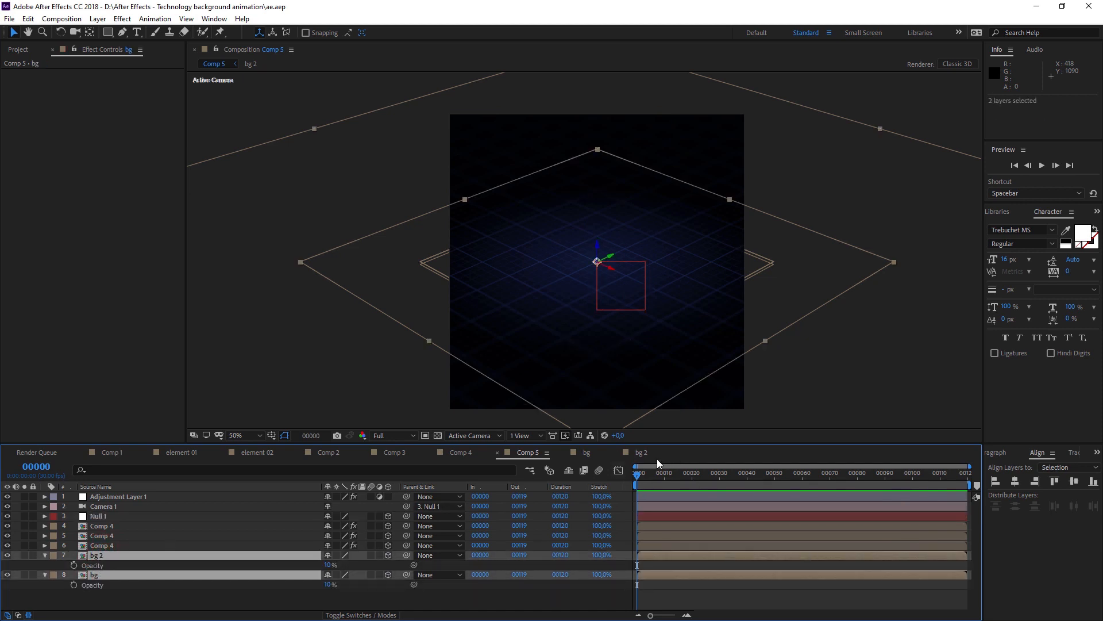
click(693, 477)
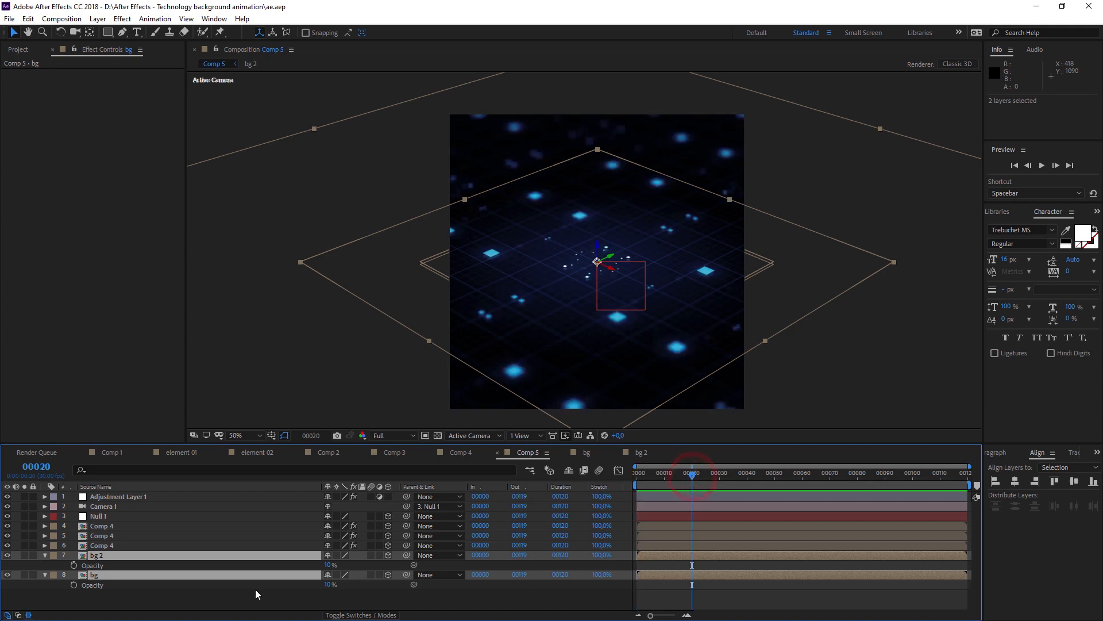
click(74, 565)
- Keyframe the opacity of bg and bg 2 at 0% on frame 0
click(637, 476)
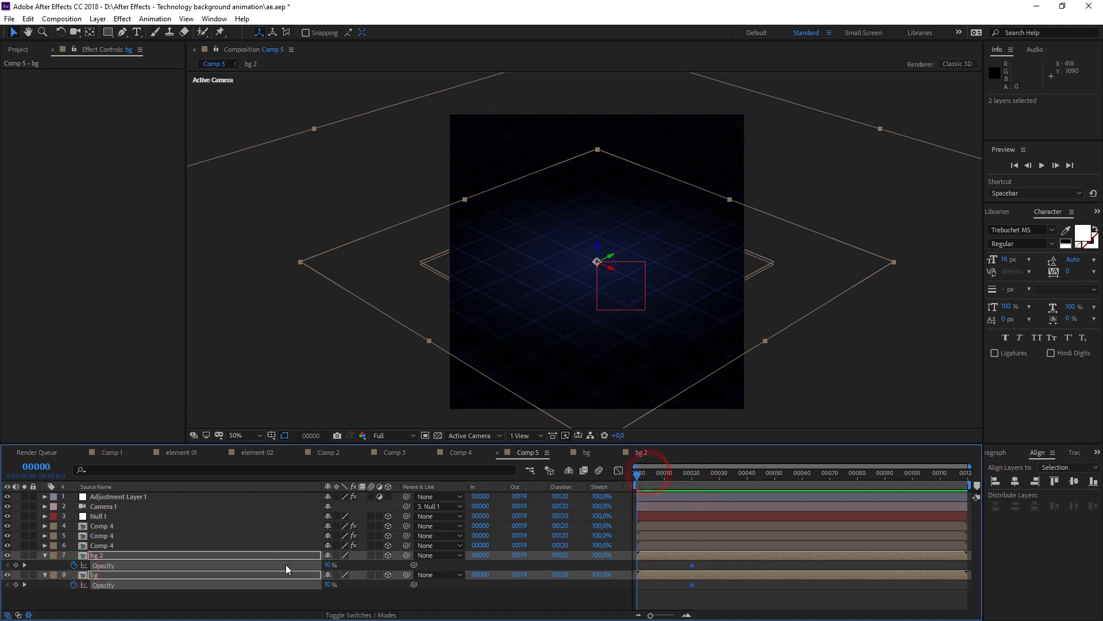
click(329, 565)
text(0)
key(Return)
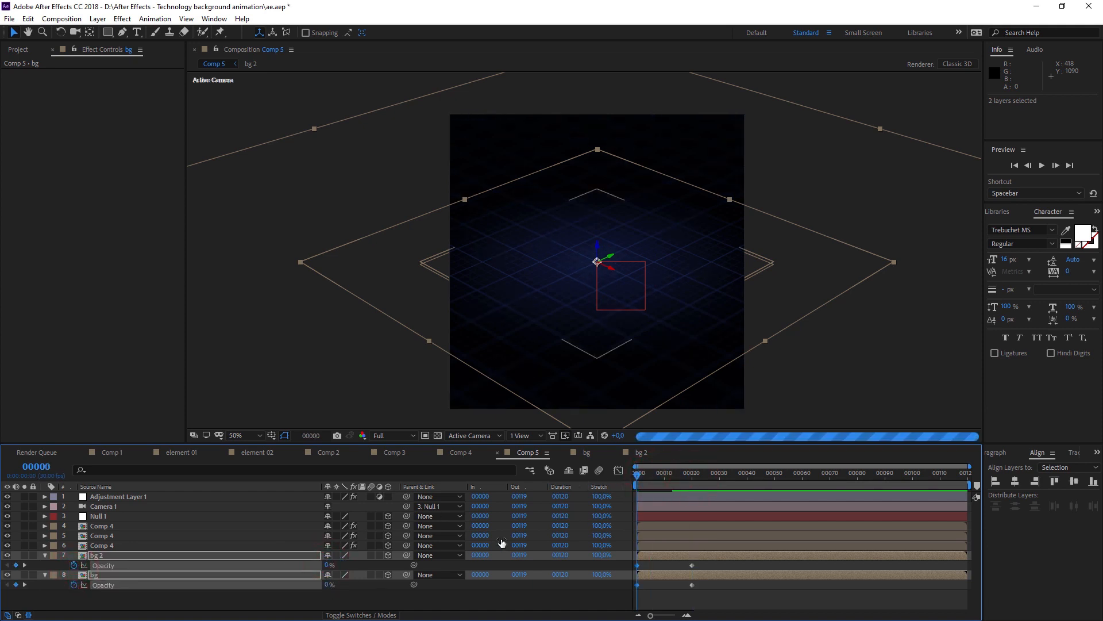
- Keyframe the opacity of bg and bg 2 at 0% on the last frame, 119
key(End)
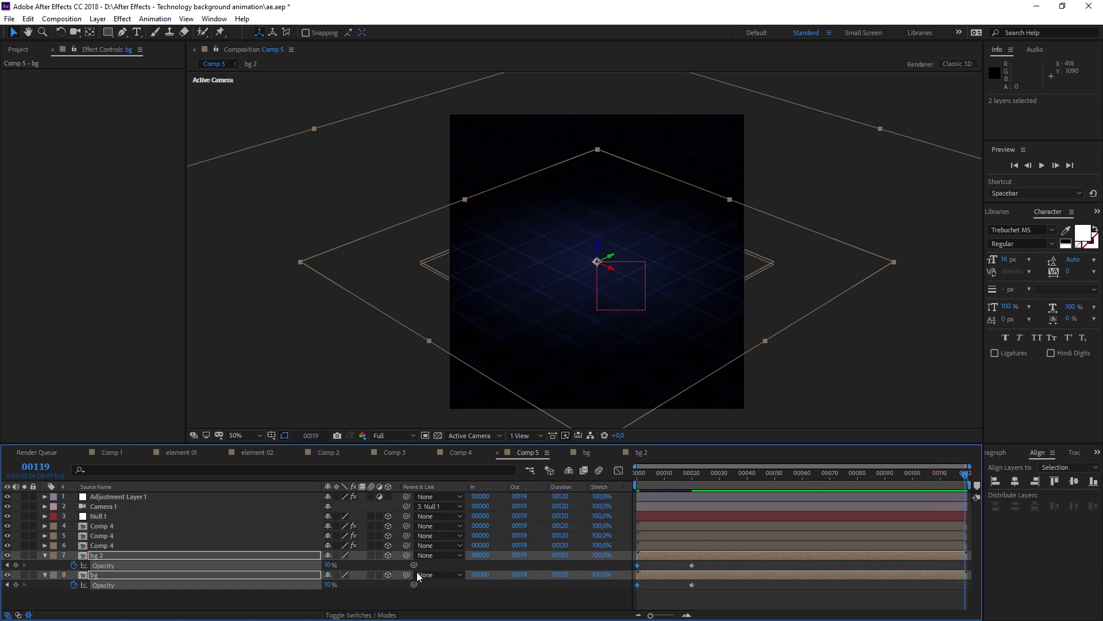
click(330, 565)
text(0)
key(Return)
- Keyframe the opacity of bg and bg 2 at 10% on frame 100
click(913, 474)
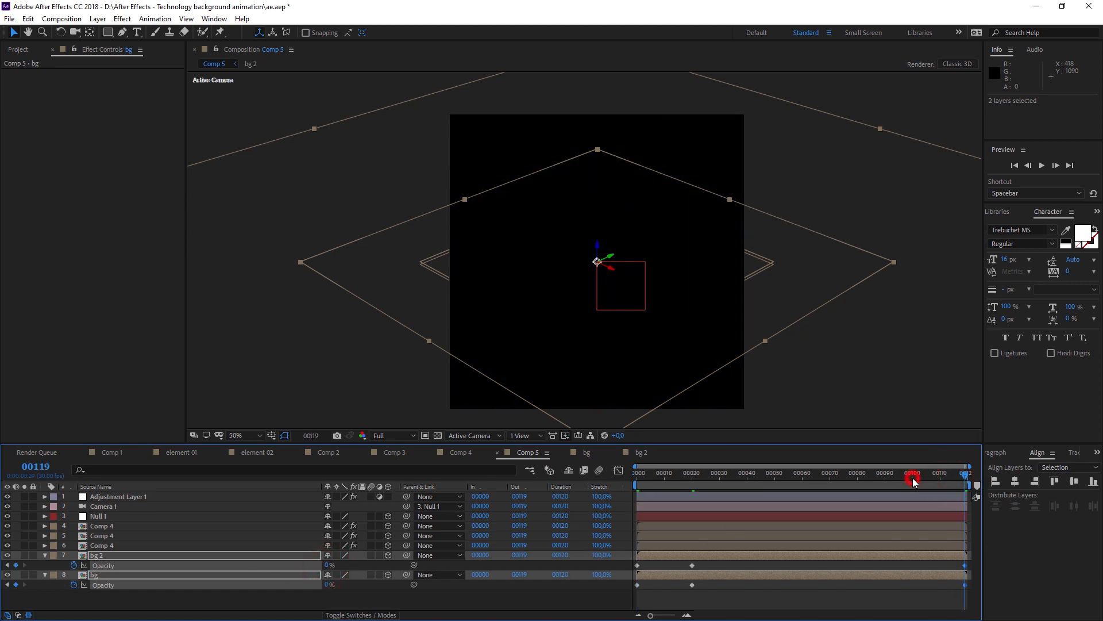
click(330, 565)
text(95)
key(Return)
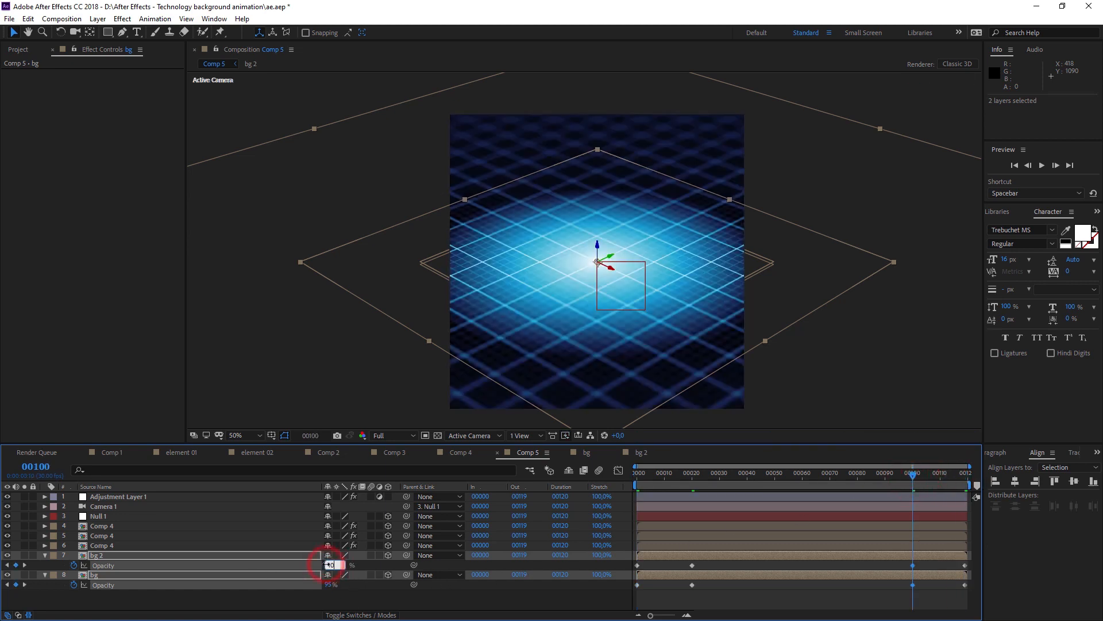
- Preview the full Comp 5 animation with the backgrounds fading in and out
key(space)
click(756, 599)
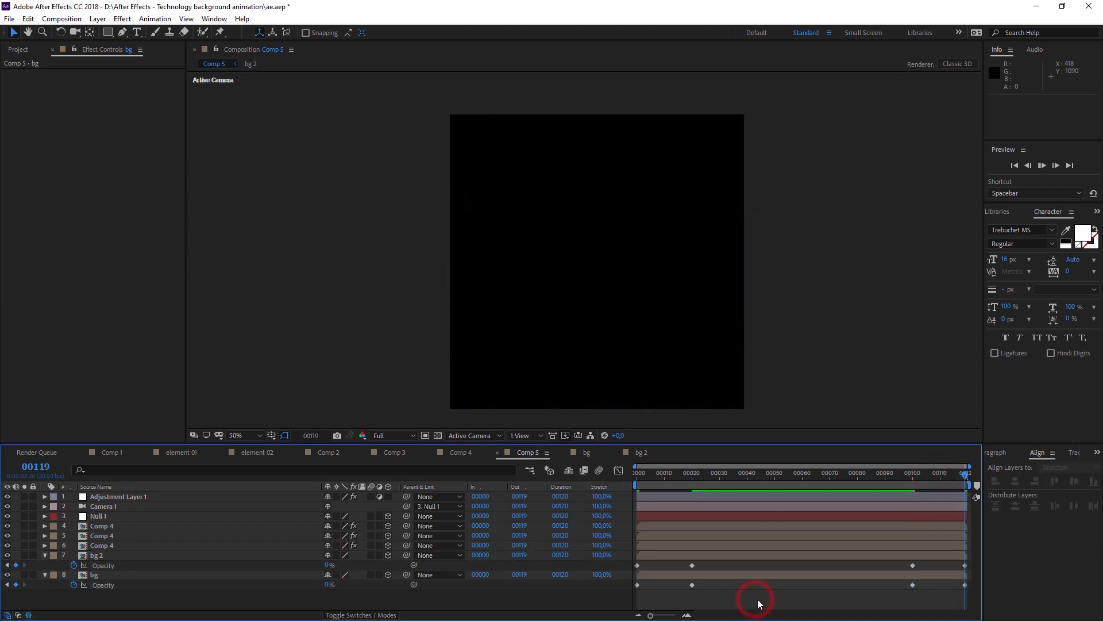
key(space)
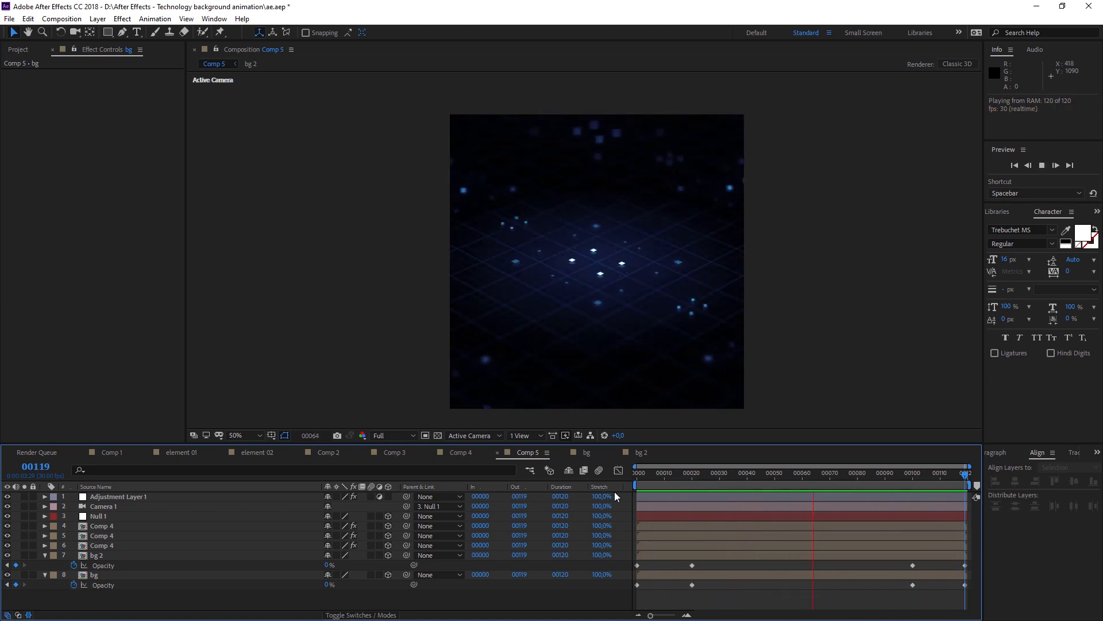
key(space)
- Rename the Comp 5 composition in the project as Comp 5 (single)
click(18, 50)
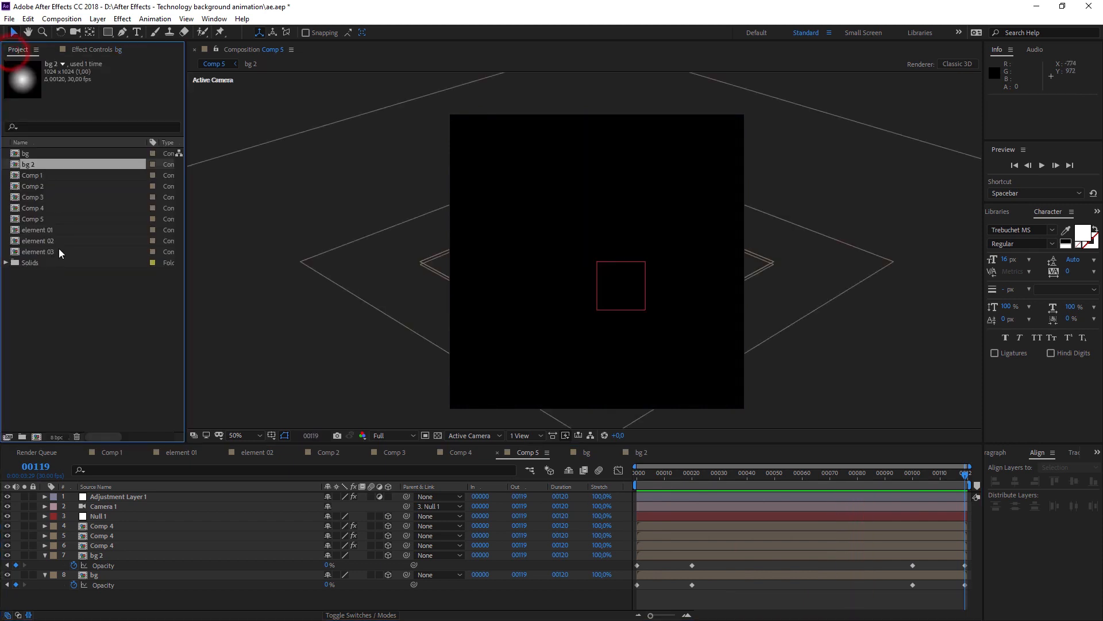
click(63, 219)
key(Return)
click(74, 219)
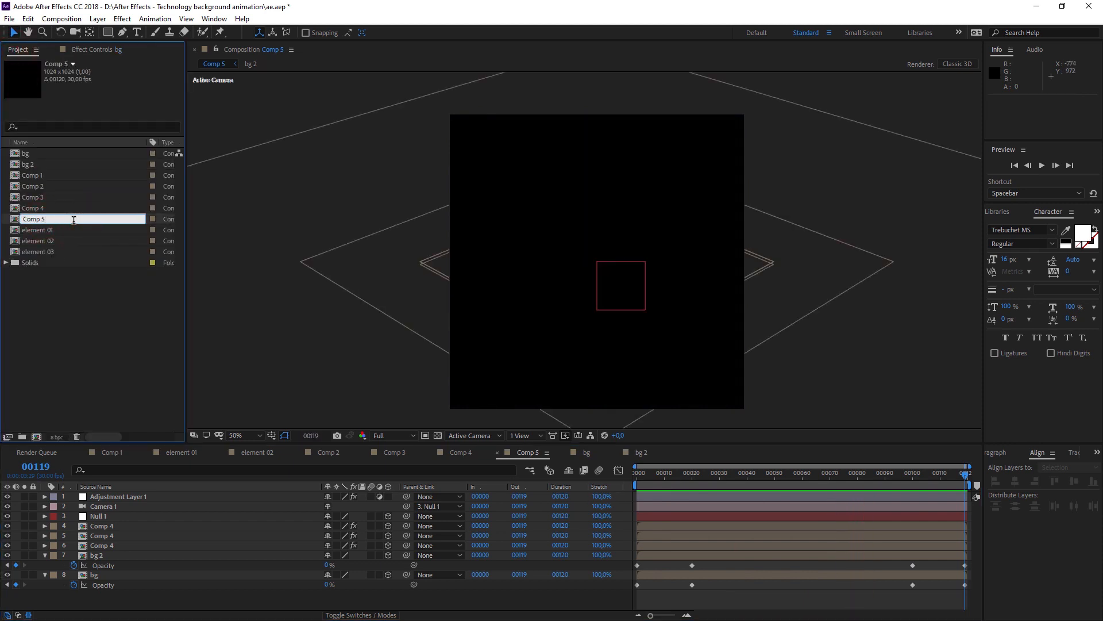
text((sin)
text(g)
key(BackSpace)
text(ng)
key(Return)
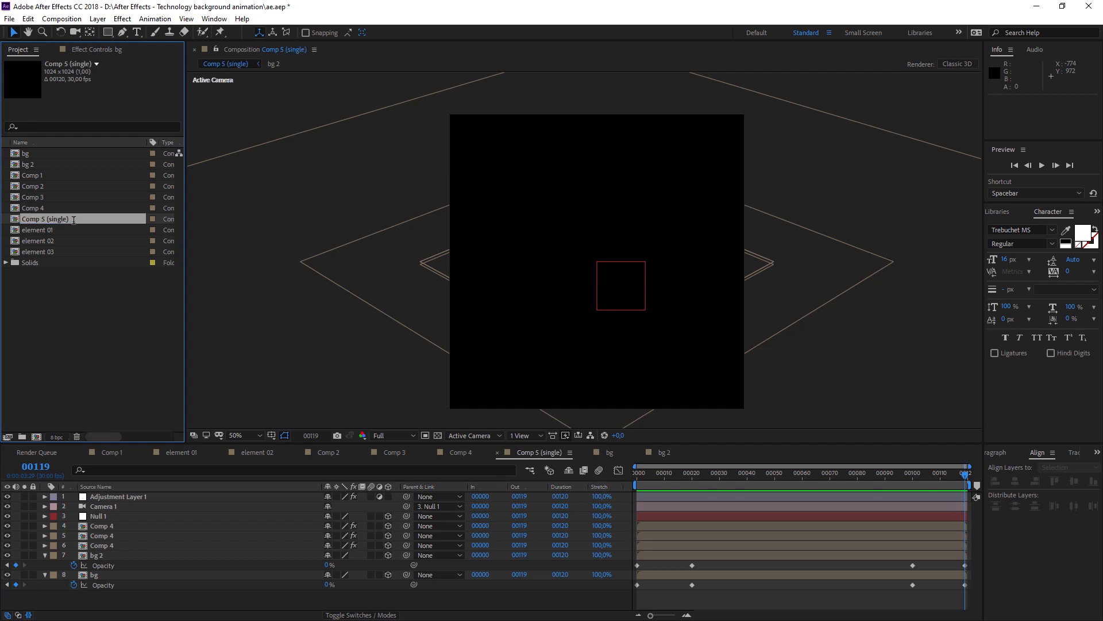
- Duplicate Comp 5 (single) and rename the copy as Comp 5 (loop)
click(75, 222)
key(ctrl+d)
click(44, 229)
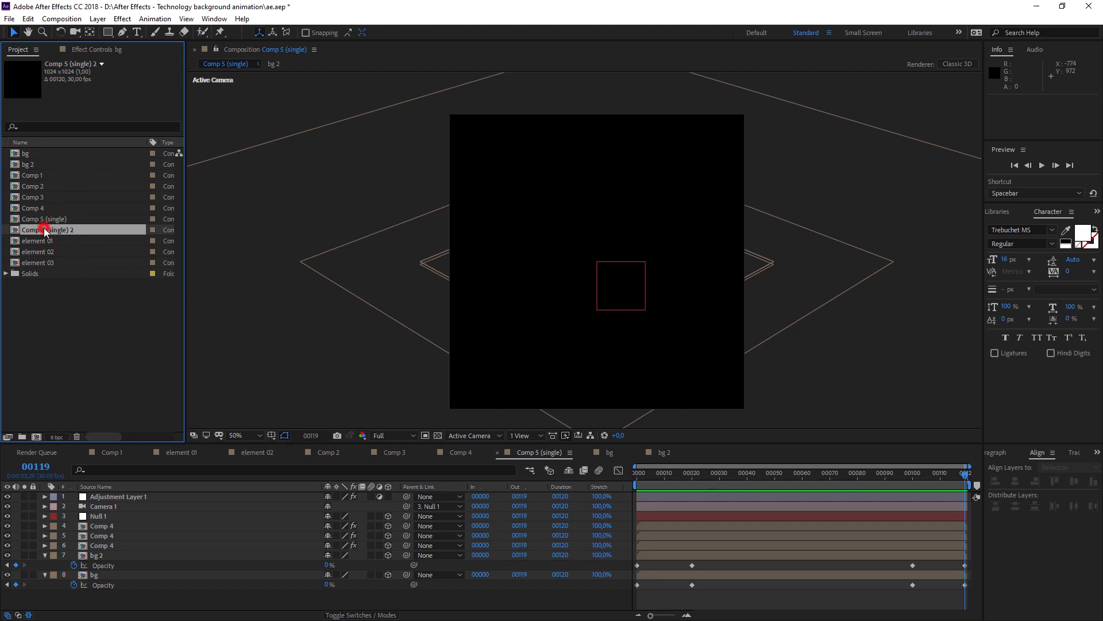
key(Return)
drag(46, 230, 50, 229)
text(6)
click(78, 233)
key(BackSpace)
key(BackSpace)
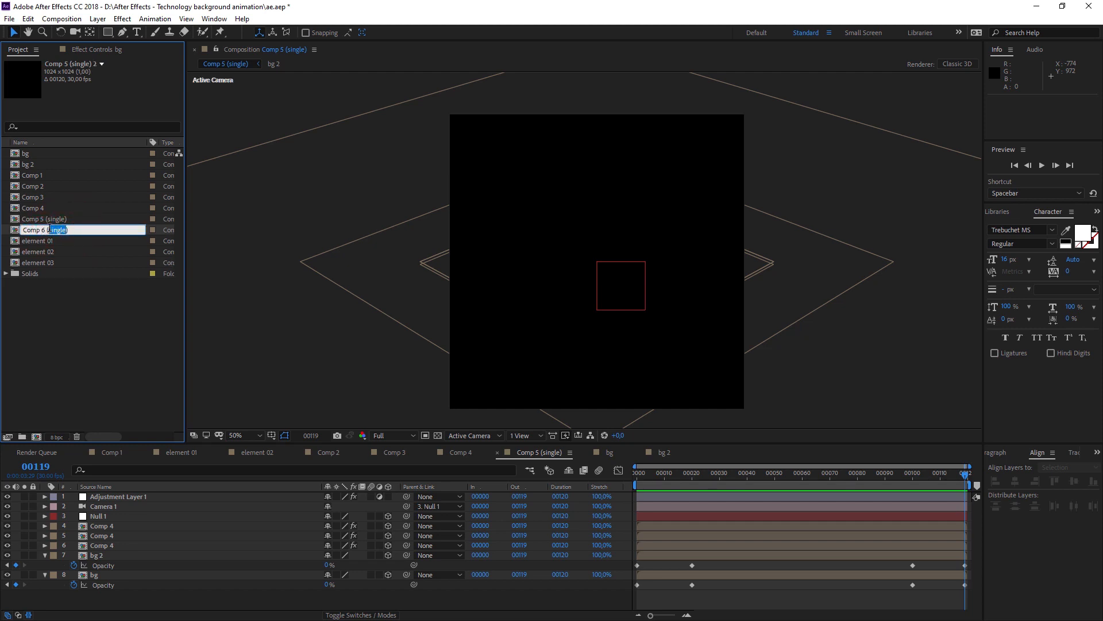
key(BackSpace)
text(loop)
key(Return)
- Open Comp 5 (loop) and pre-compose its three Comp 4 layers into a composition named (no loop)
click(45, 221)
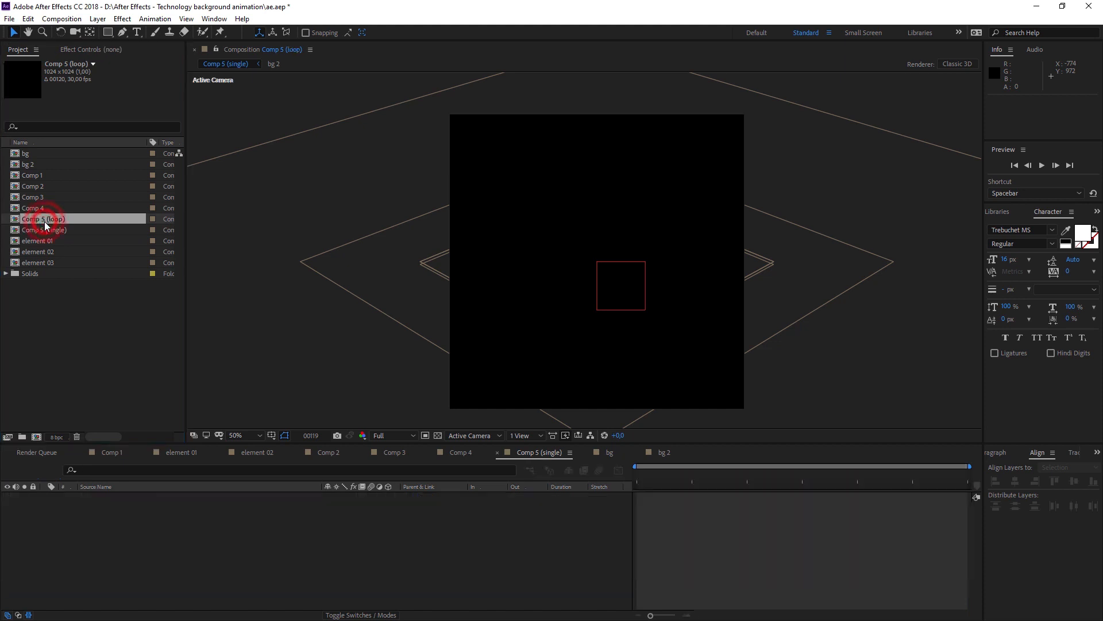
click(98, 526)
shift+click(113, 545)
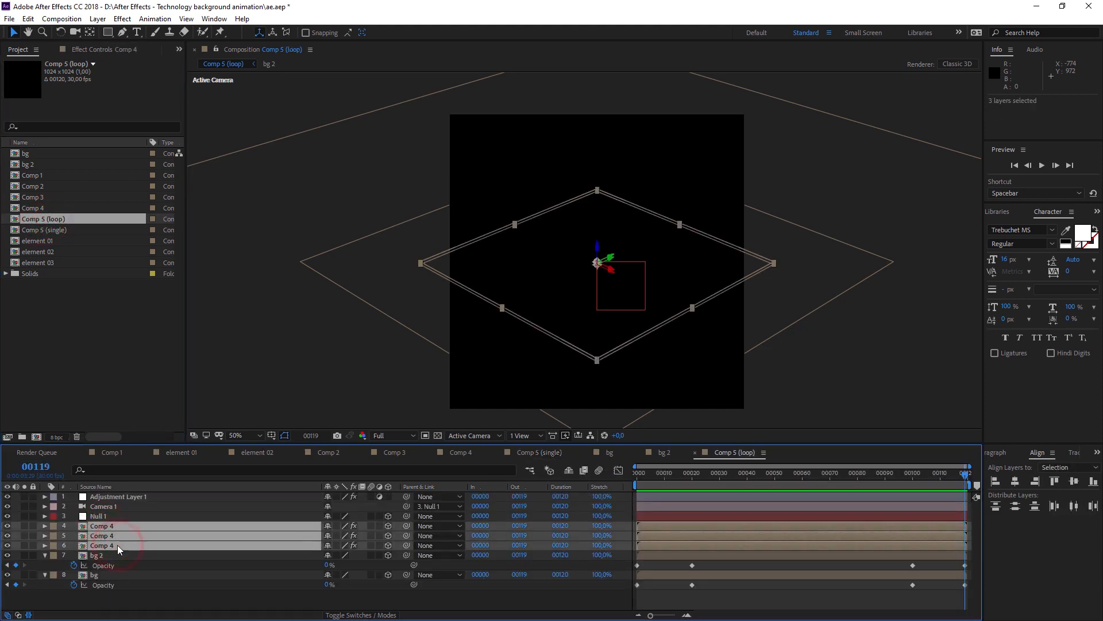
key(ctrl+shift+c)
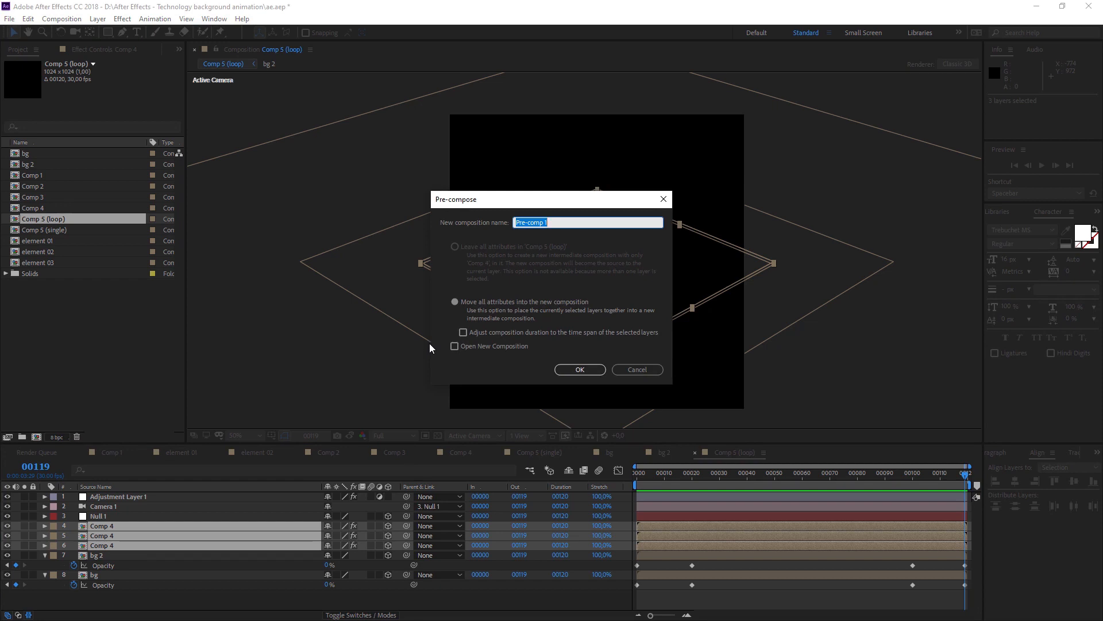
text((no loop_))
key(Return)
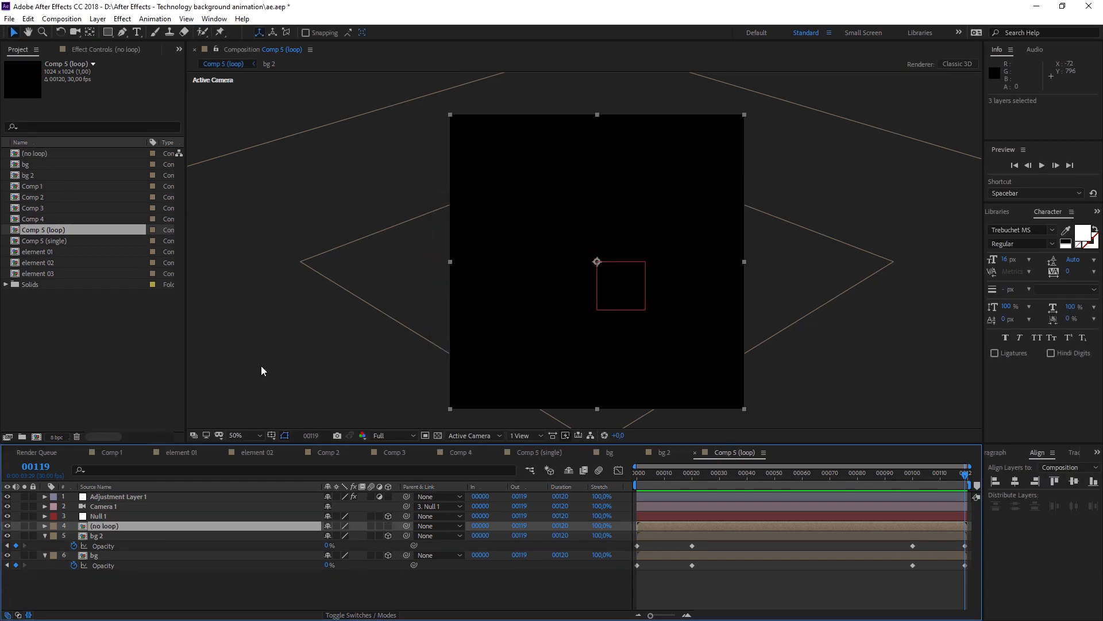
- Solo the (no loop) layer and split it at frame 70
click(24, 526)
click(720, 478)
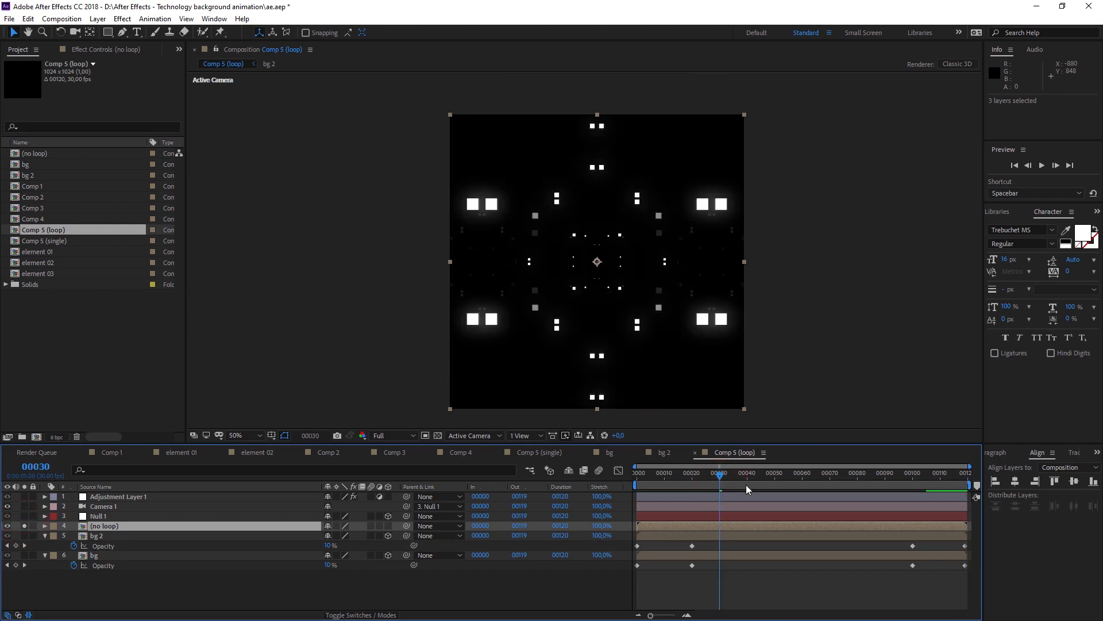
click(775, 477)
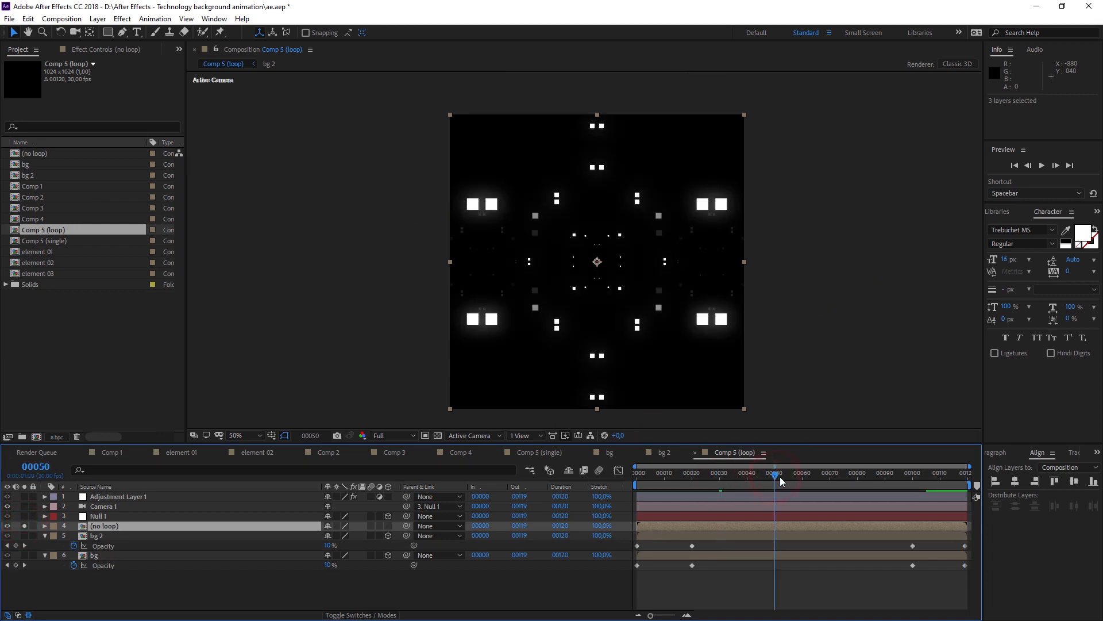
click(885, 476)
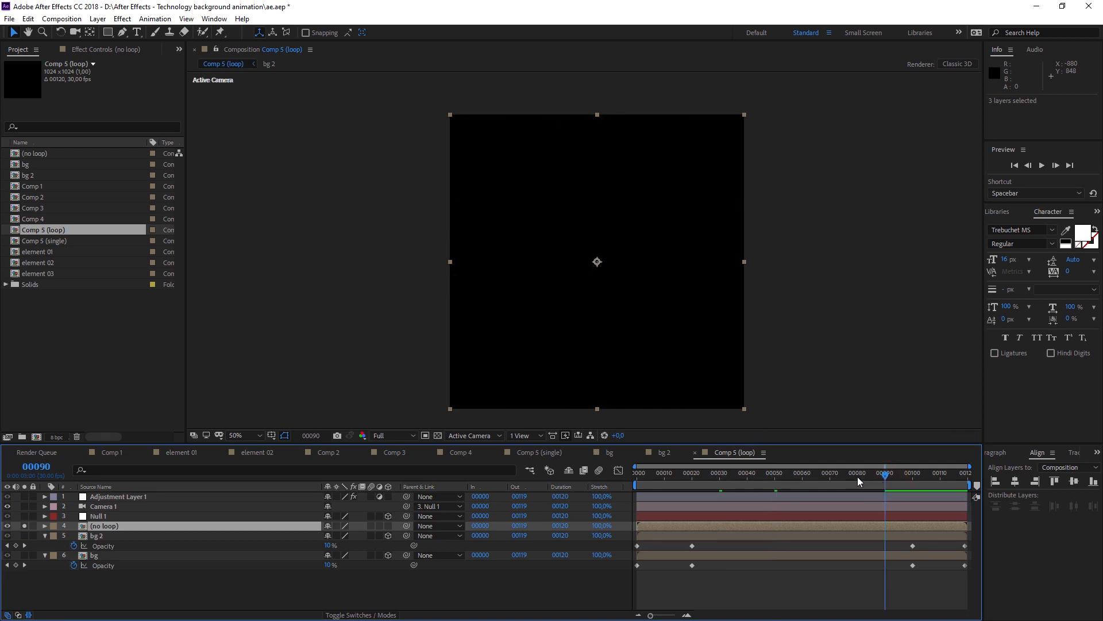
click(857, 477)
click(829, 478)
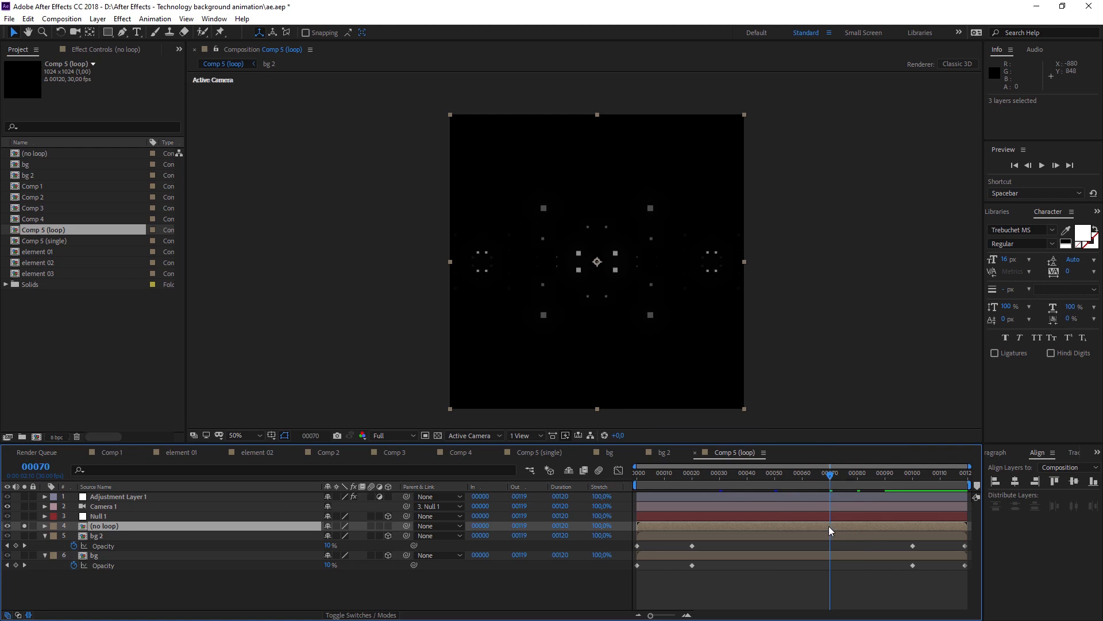
click(27, 18)
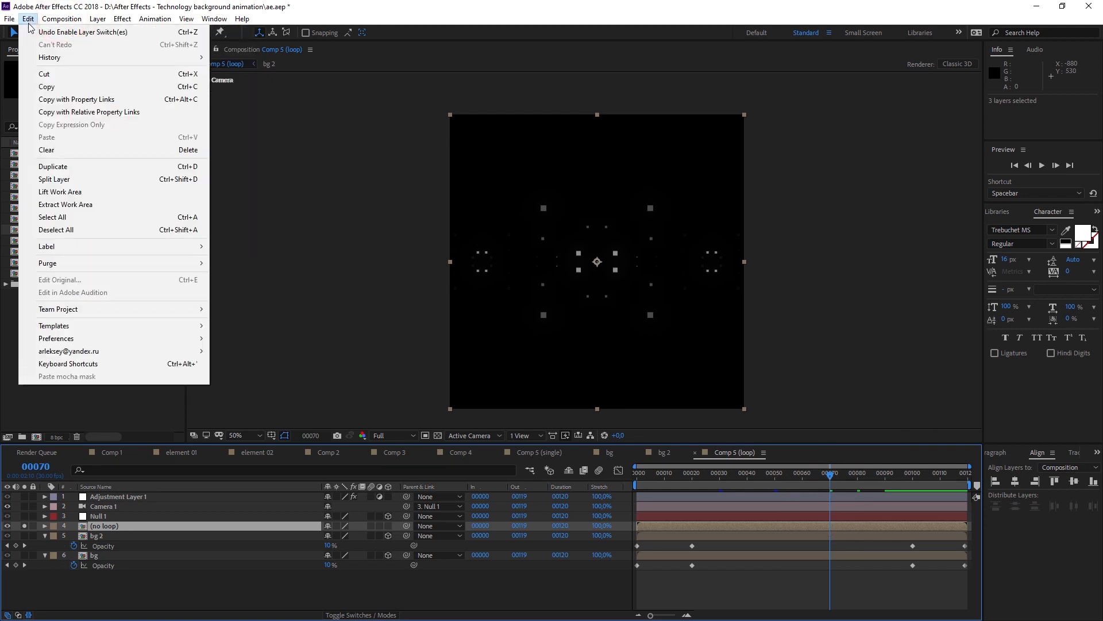
click(84, 177)
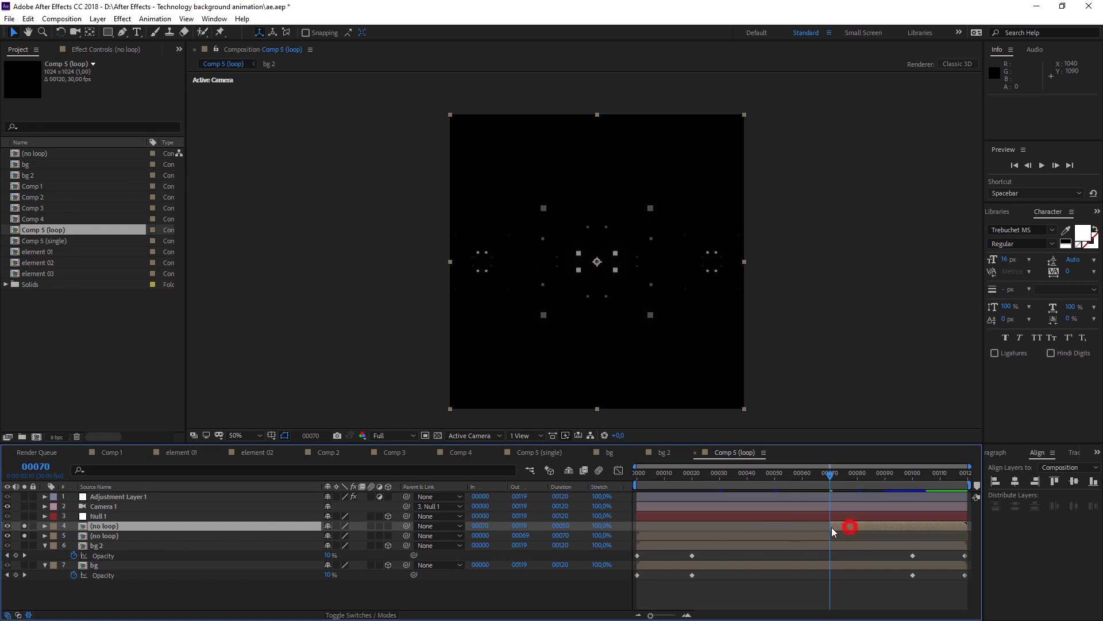
- Move the split-off end segment of (no loop) to start at frame 0 and check its opening frames in solo
drag(832, 526, 650, 526)
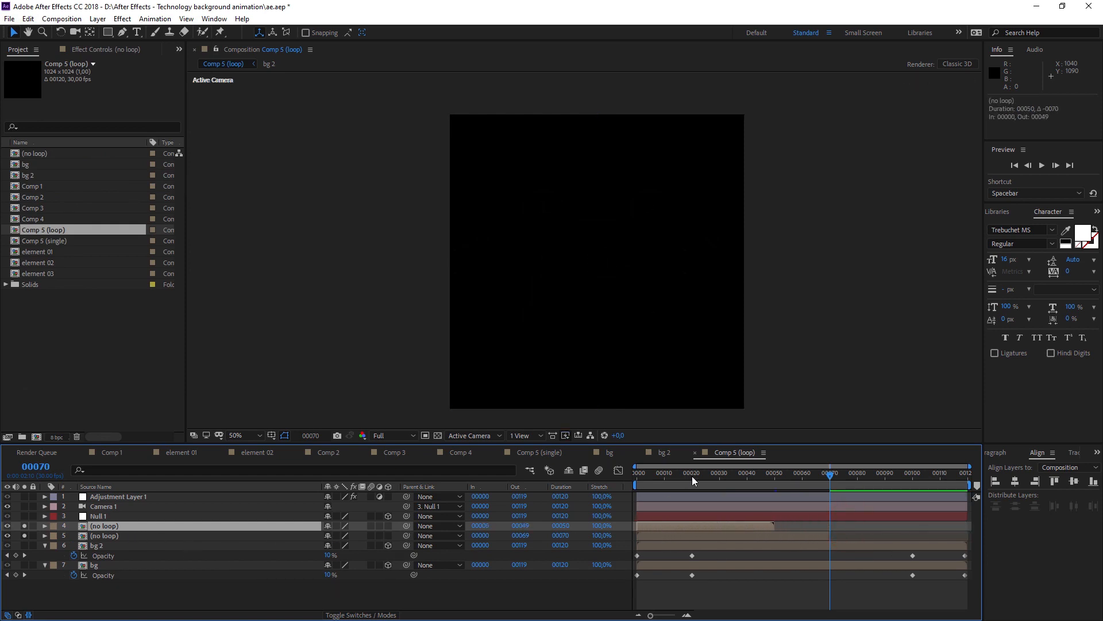
drag(659, 474, 678, 475)
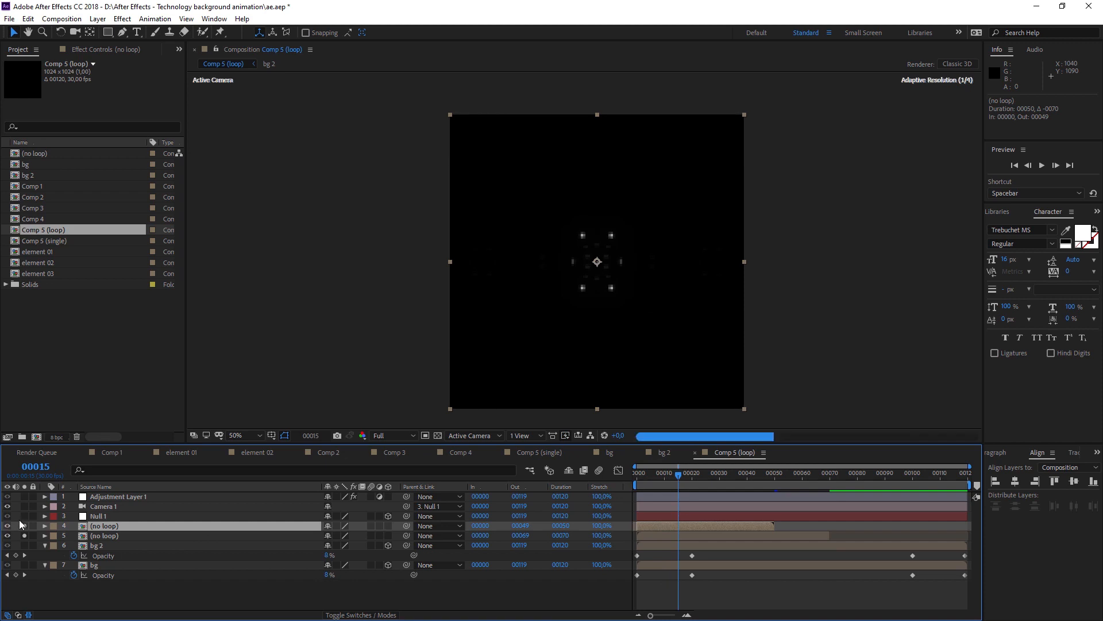
click(24, 525)
click(25, 525)
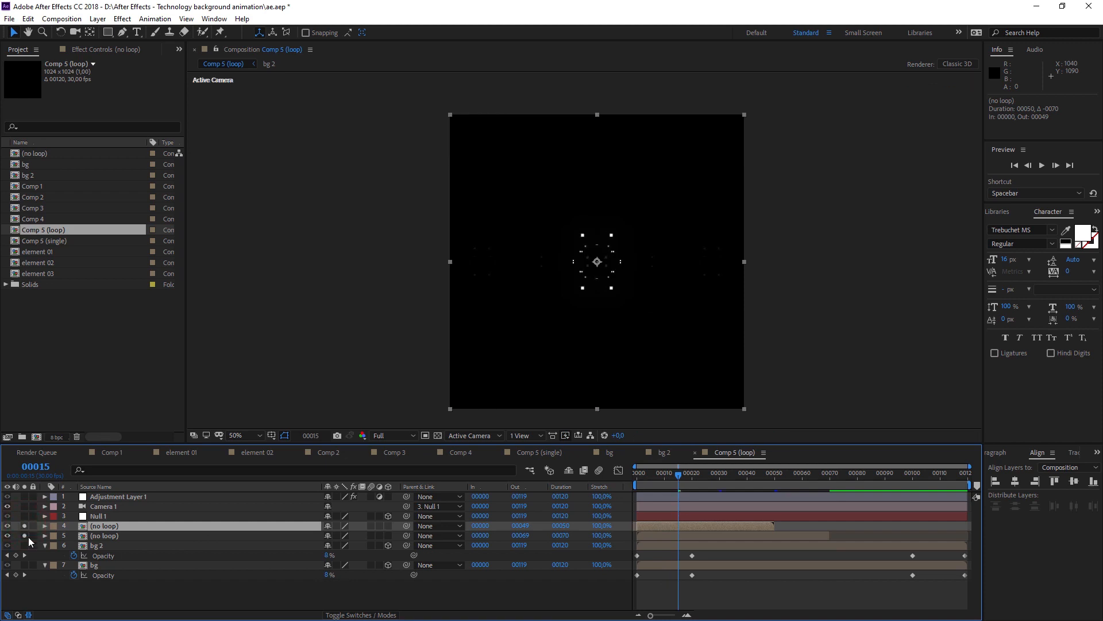
click(28, 535)
mouse_move(679, 474)
mouse_down()
mouse_move(712, 477)
mouse_move(658, 481)
mouse_up()
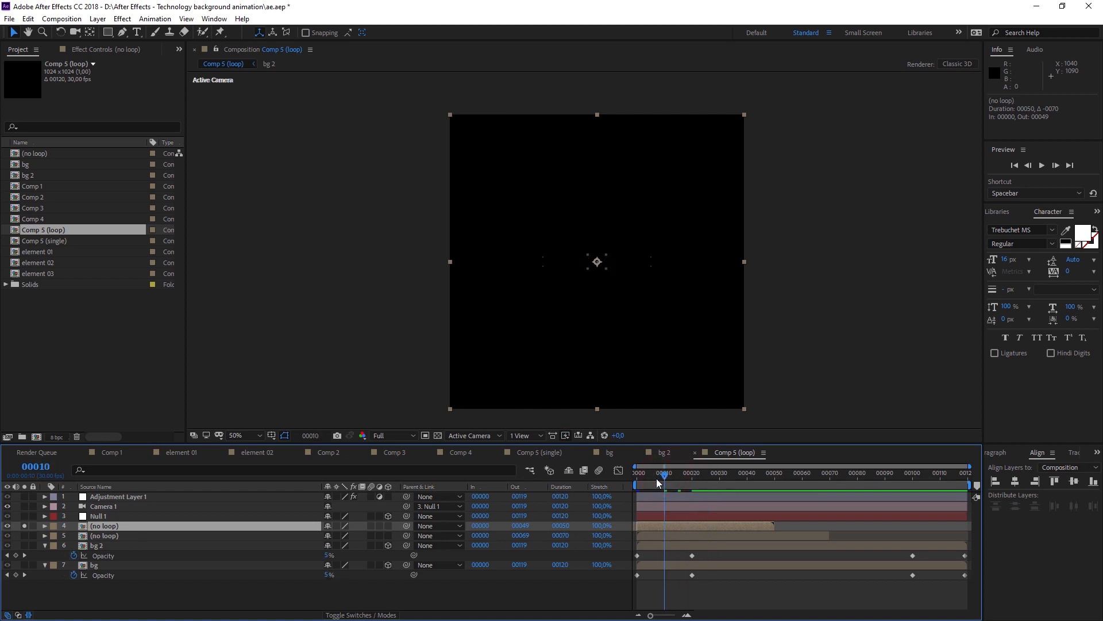
- Solo the longer (no loop) segment as well and shift it to start at frame 6
click(25, 535)
click(109, 536)
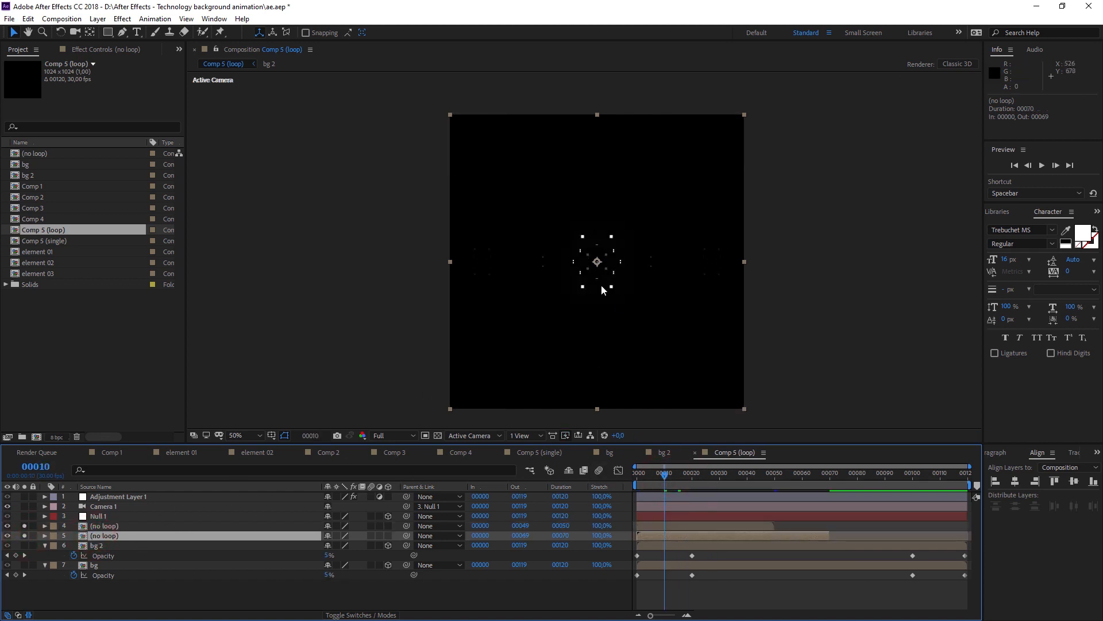
scroll(601, 285, up, 2)
drag(660, 539, 691, 538)
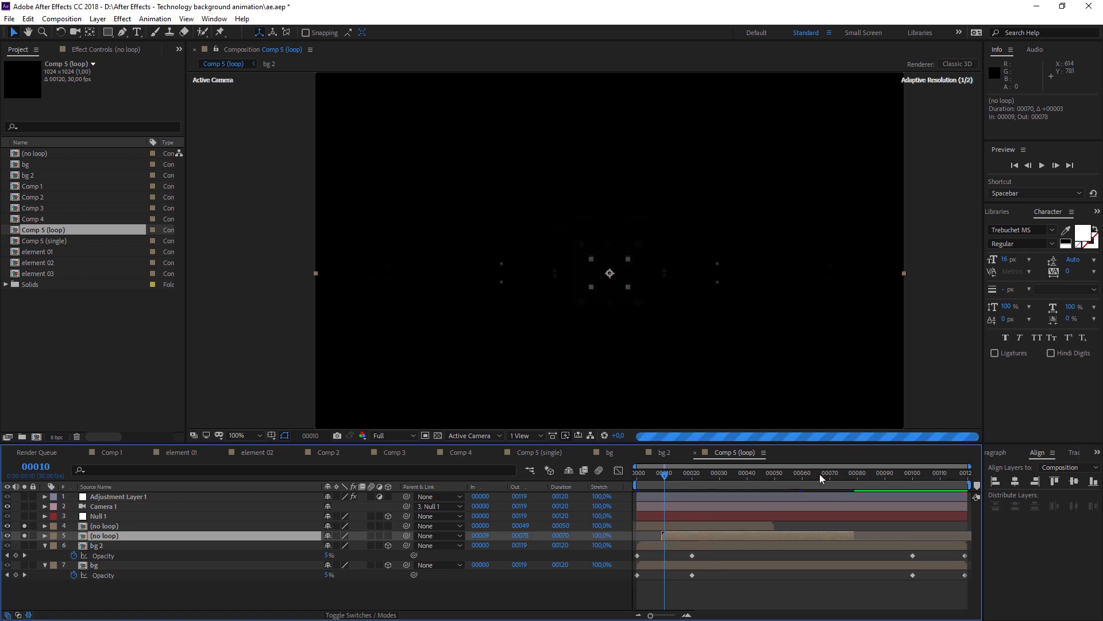
drag(820, 473, 843, 480)
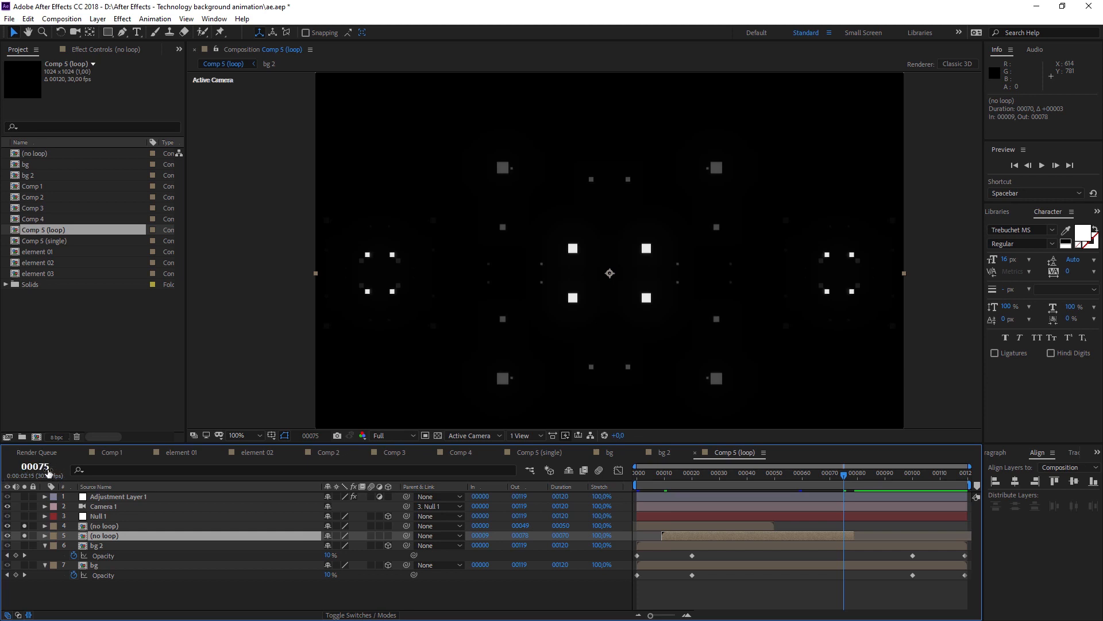
key(ctrl+z)
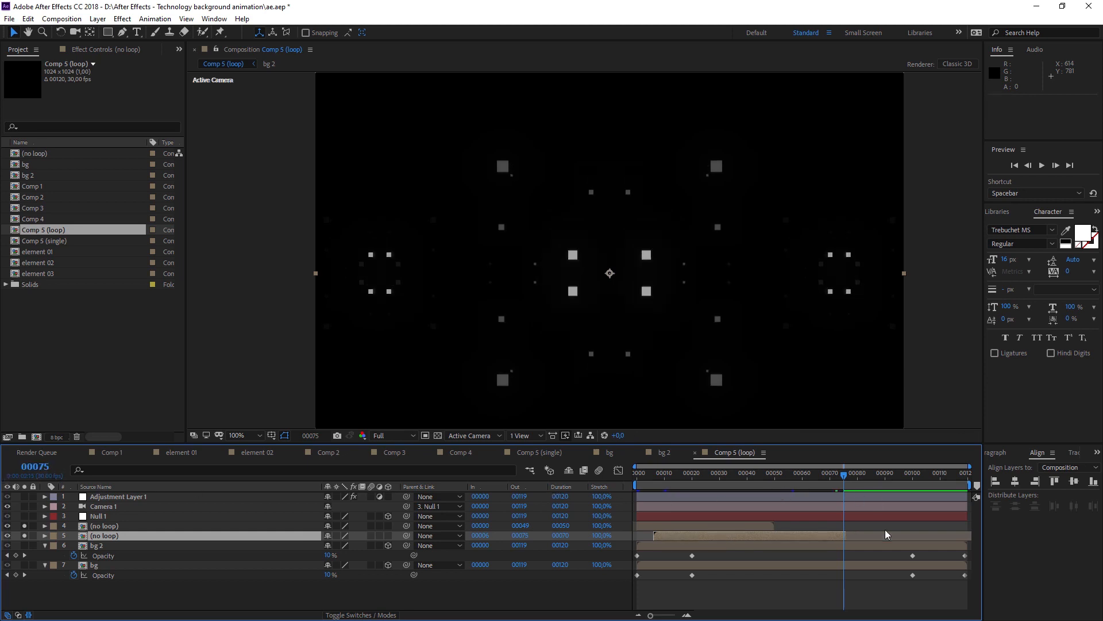
- Remove the opacity keyframes from bg and bg 2, keeping 10%, and trim the composition to end at frame 75
click(913, 555)
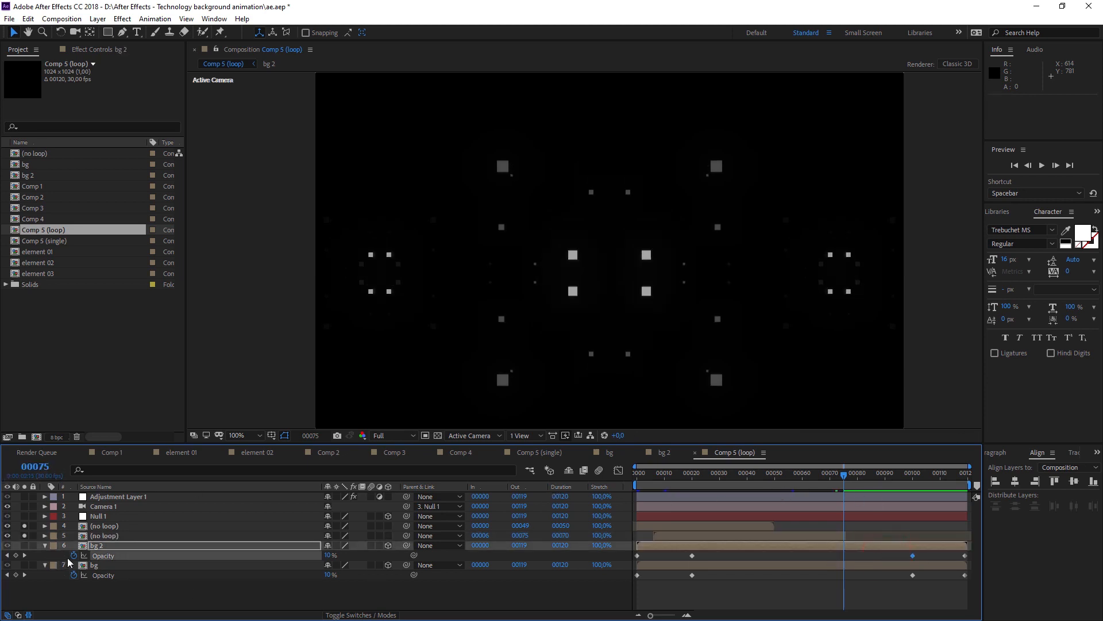
drag(73, 555, 74, 576)
drag(969, 485, 845, 484)
right_click(826, 484)
click(862, 521)
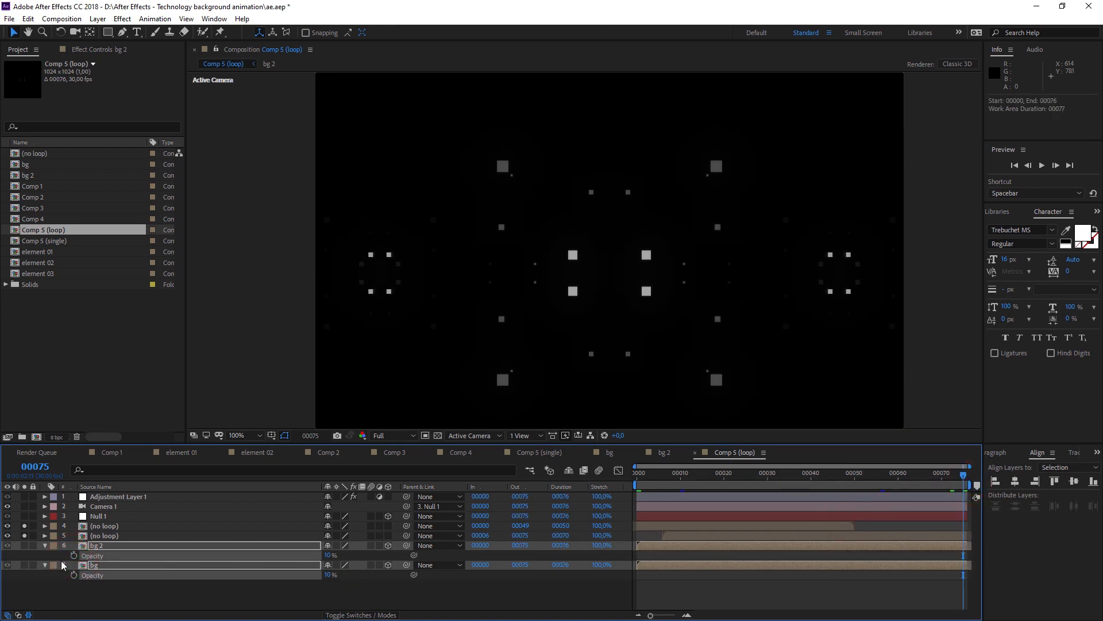
- Turn off solo on both (no loop) layers and make them 3D, checking the result with a preview
drag(24, 535, 24, 525)
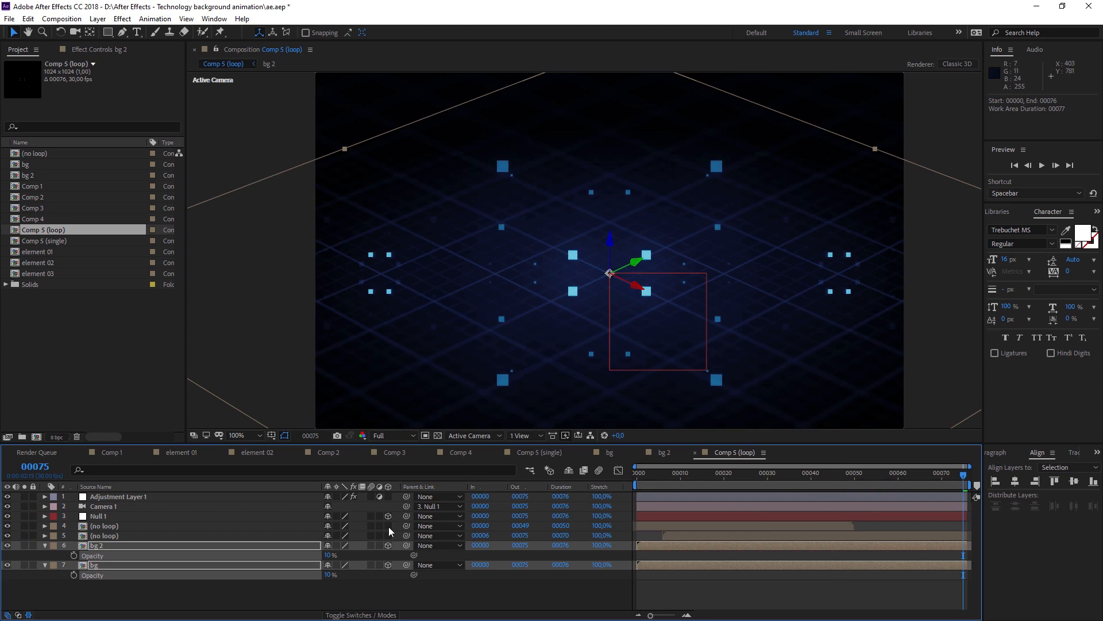
drag(388, 525, 388, 535)
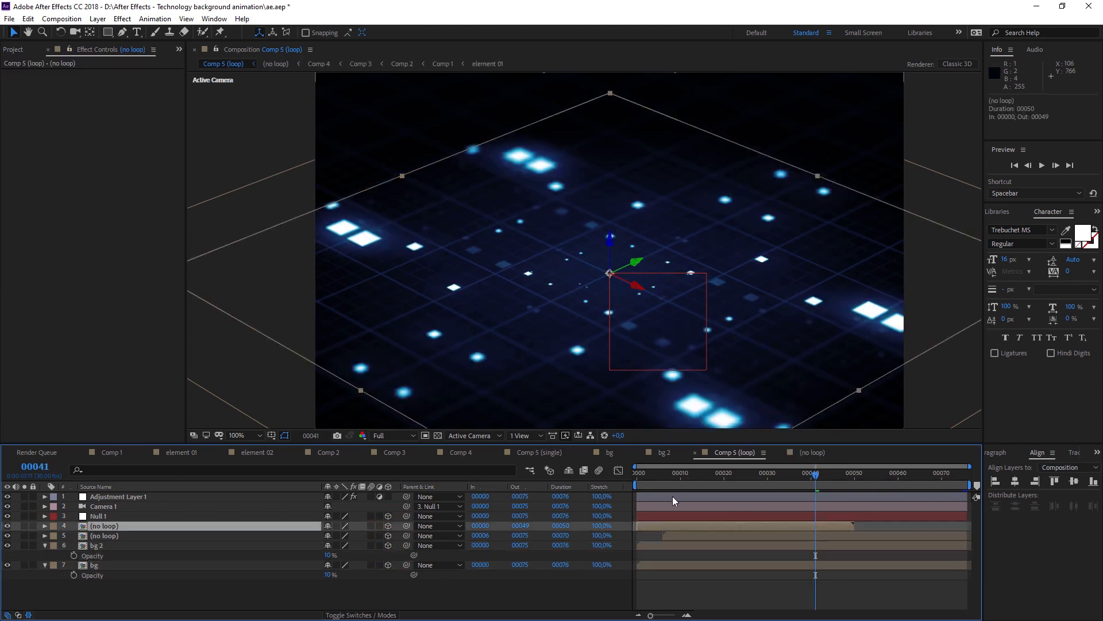
key(space)
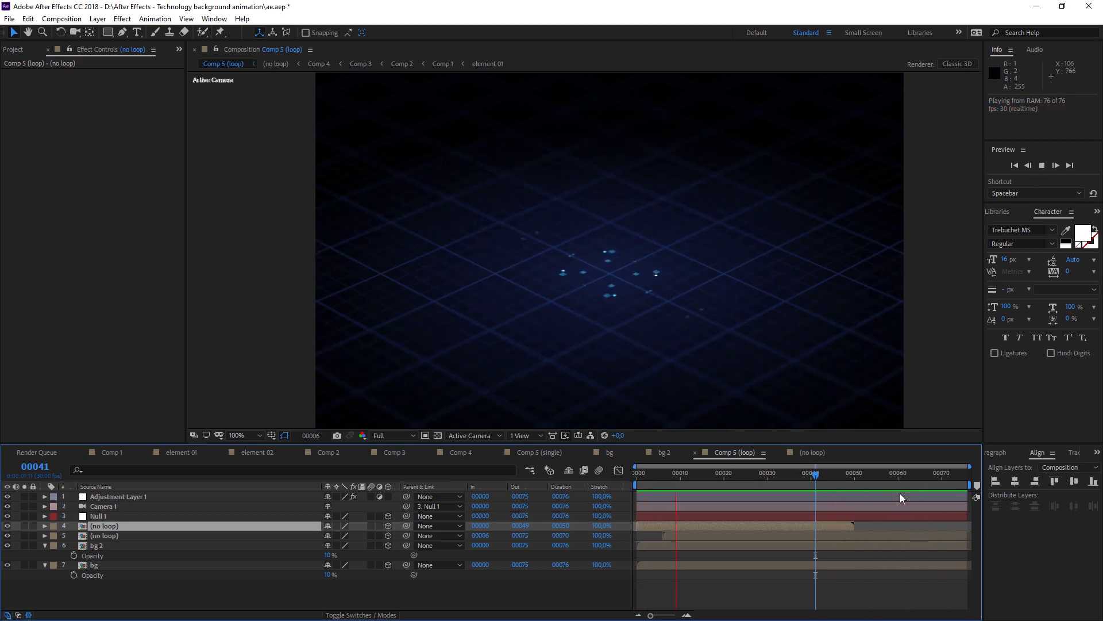
- Examine the Comp 4 layers inside the (no loop) precomp and return to Comp 5 (loop)
double_click(136, 515)
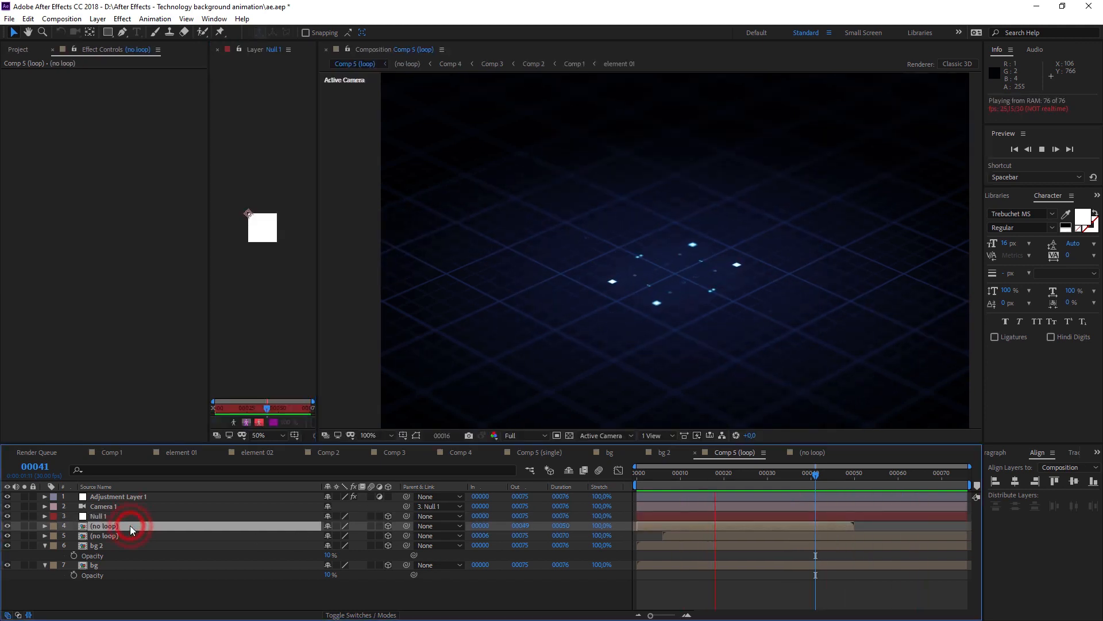
click(218, 49)
double_click(110, 526)
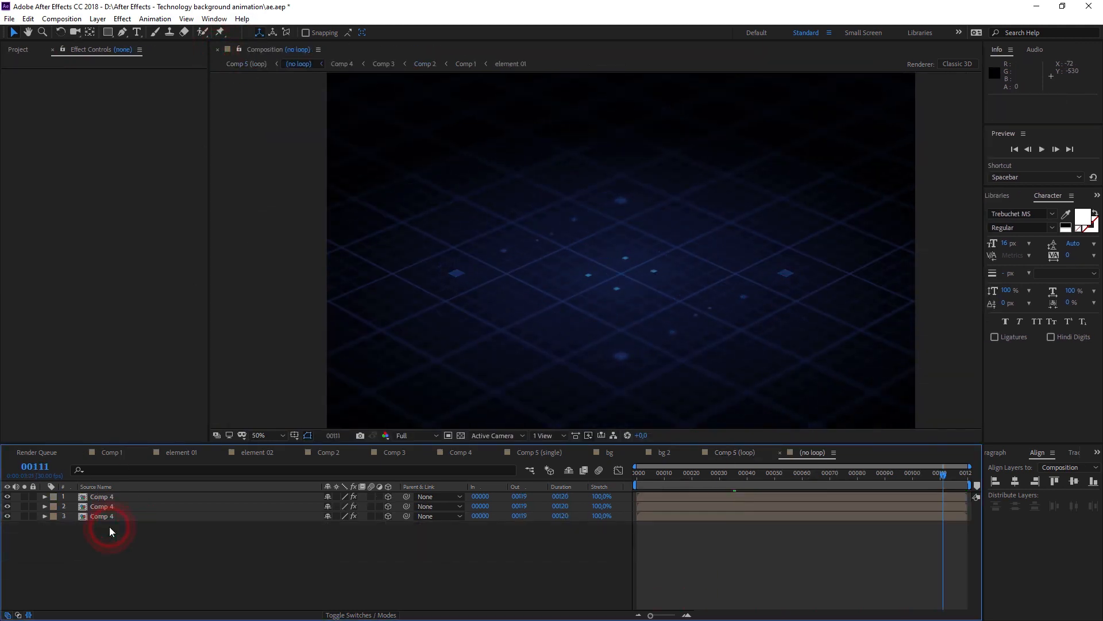
click(118, 498)
drag(655, 474, 782, 489)
click(718, 452)
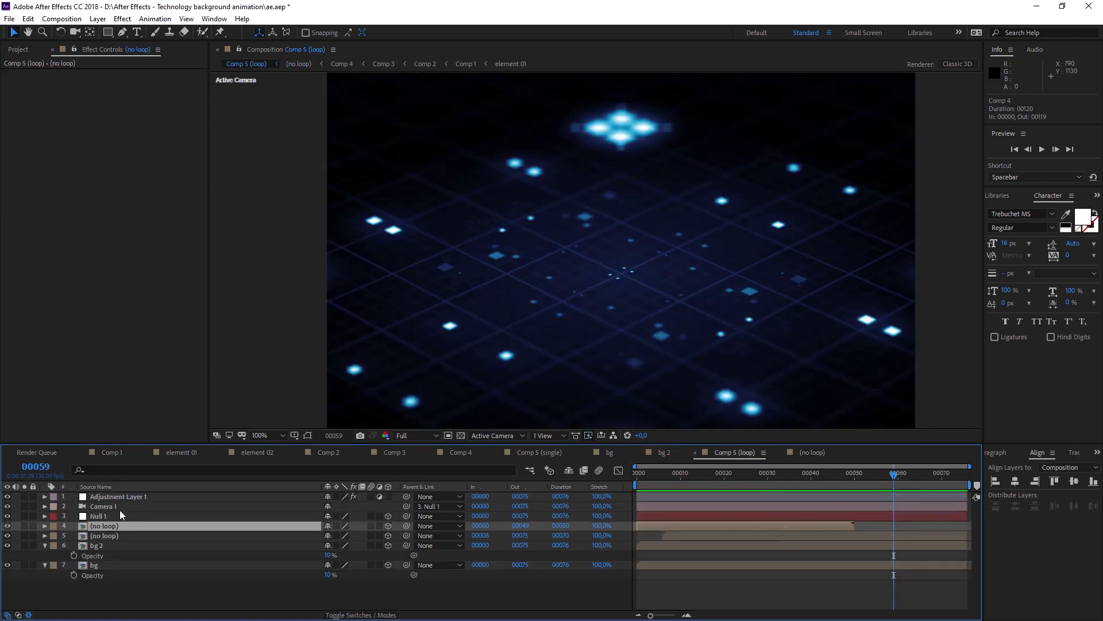
- Copy Camera 1 and Null 1 from Comp 5 (loop) into the (no loop) composition and extend both layers to its end
click(117, 508)
ctrl+click(105, 515)
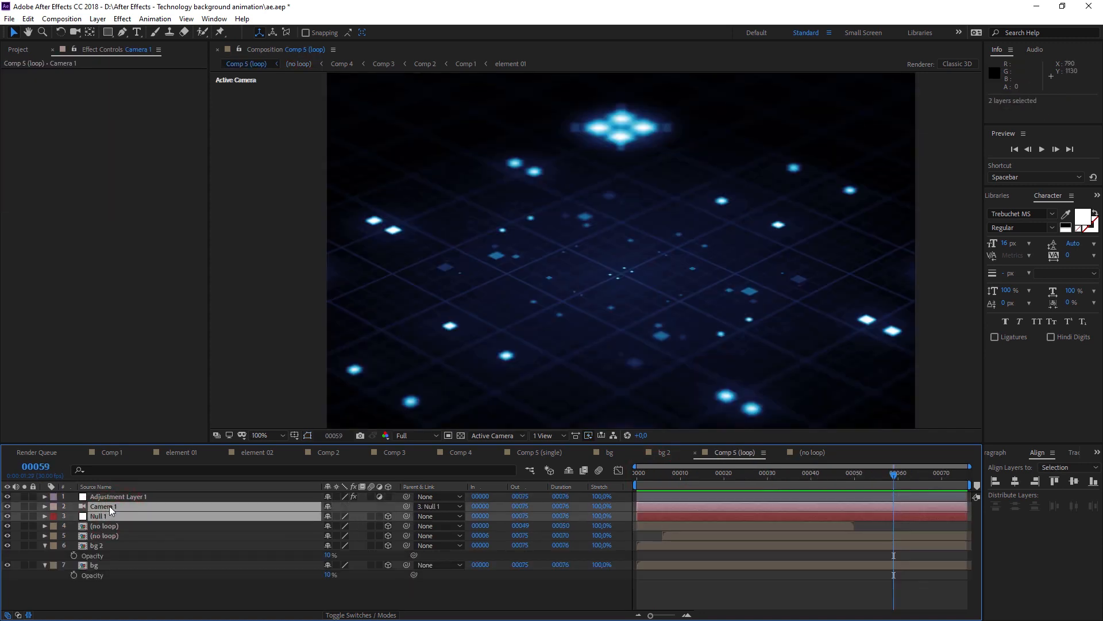
key(ctrl+c)
click(798, 454)
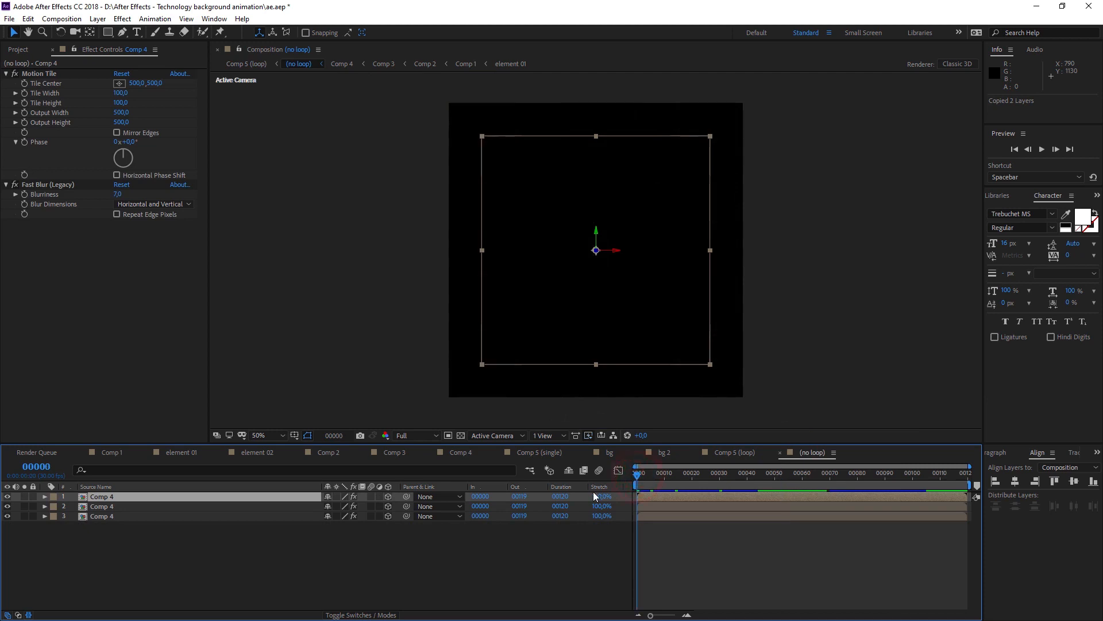
key(ctrl+v)
drag(839, 492, 970, 493)
click(767, 478)
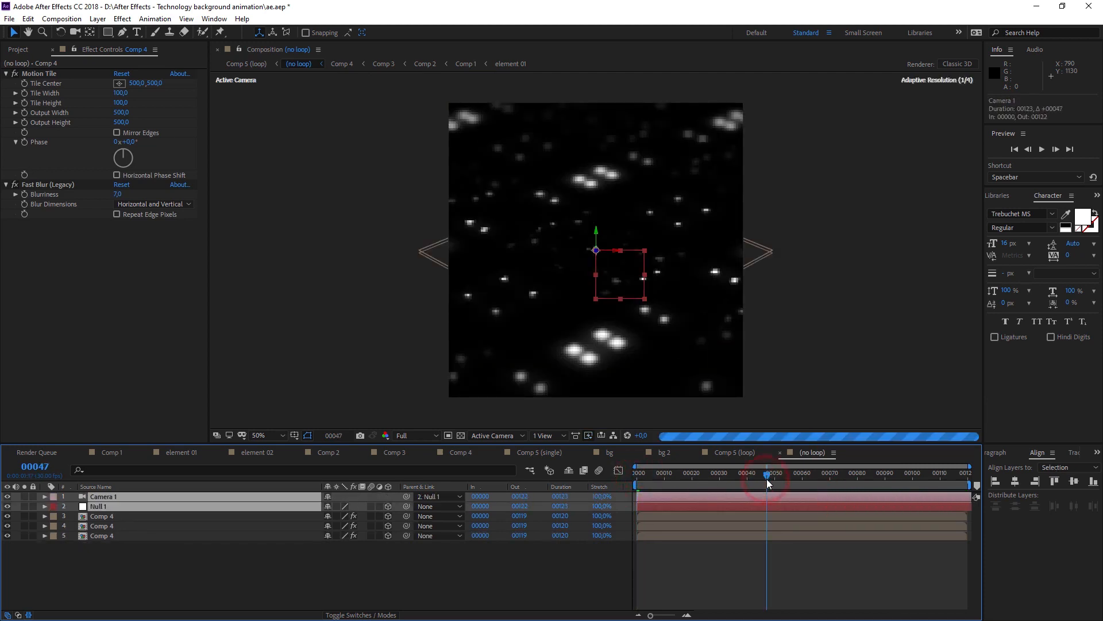
- Turn off 3D on both (no loop) layers in Comp 5 (loop) and close the bg and bg 2 compositions
click(719, 454)
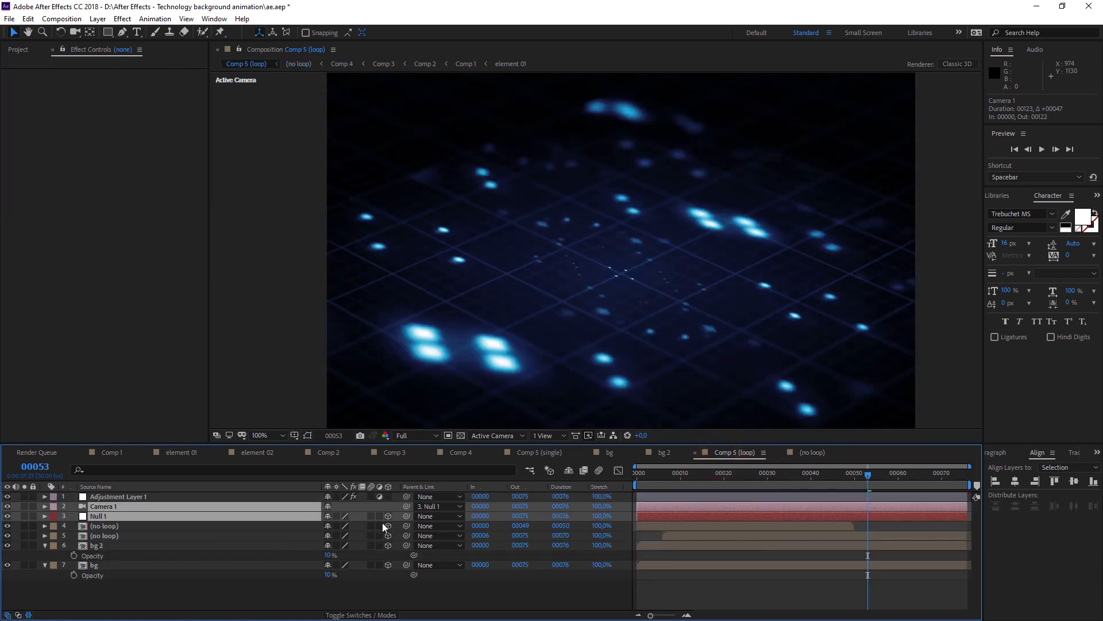
drag(388, 525, 387, 535)
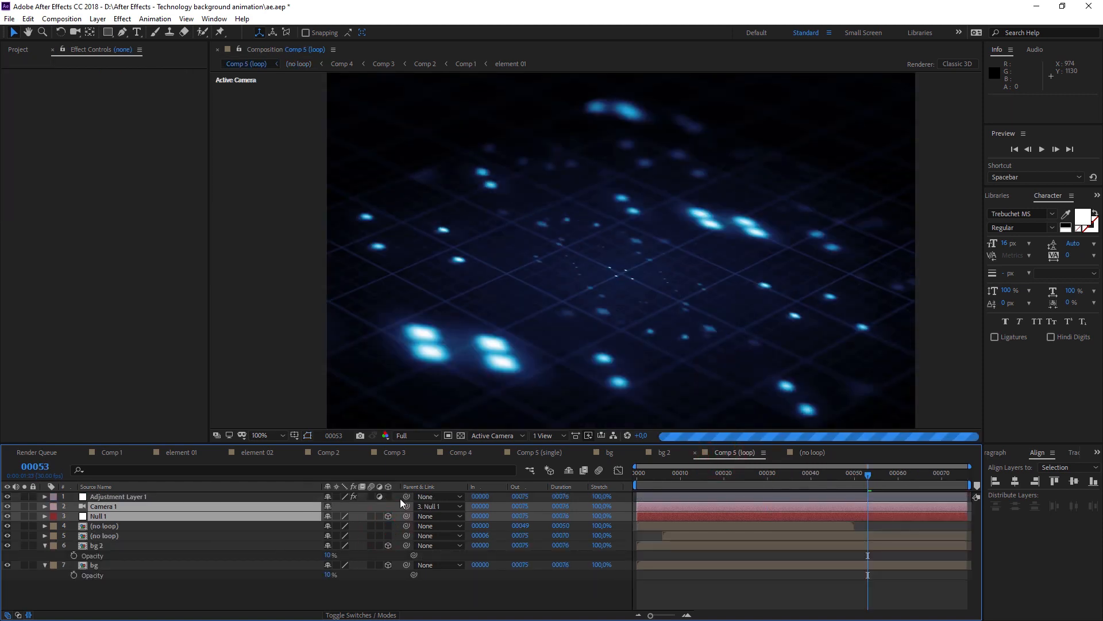
click(613, 454)
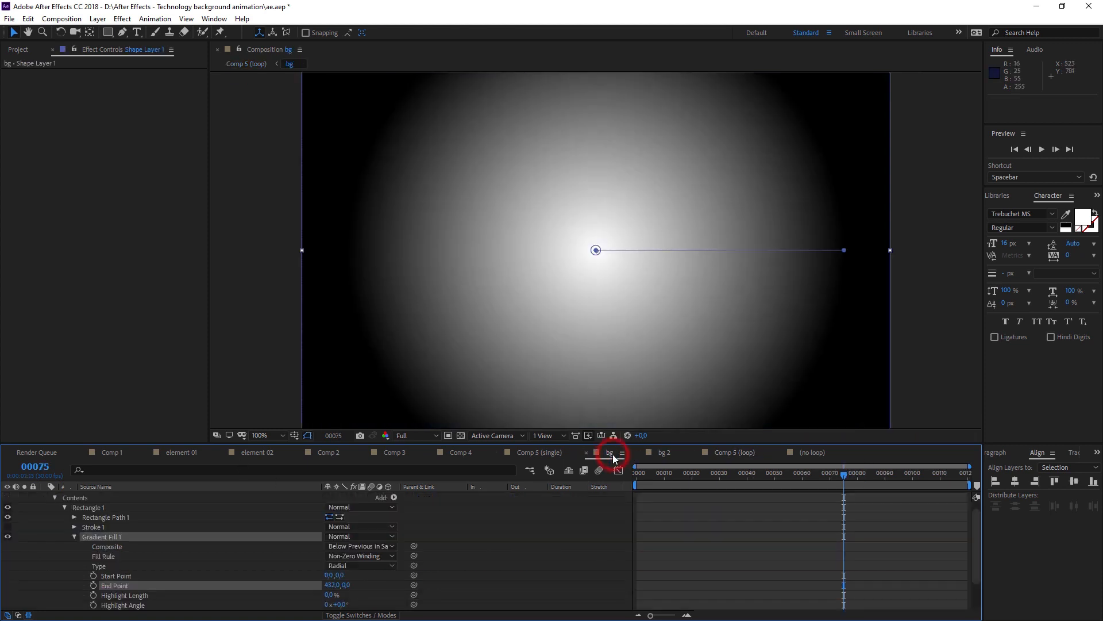
key(ctrl+w)
key(ctrl+w)
- Scrub through Comp 1 and preview the Comp 5 (single) animation
click(550, 452)
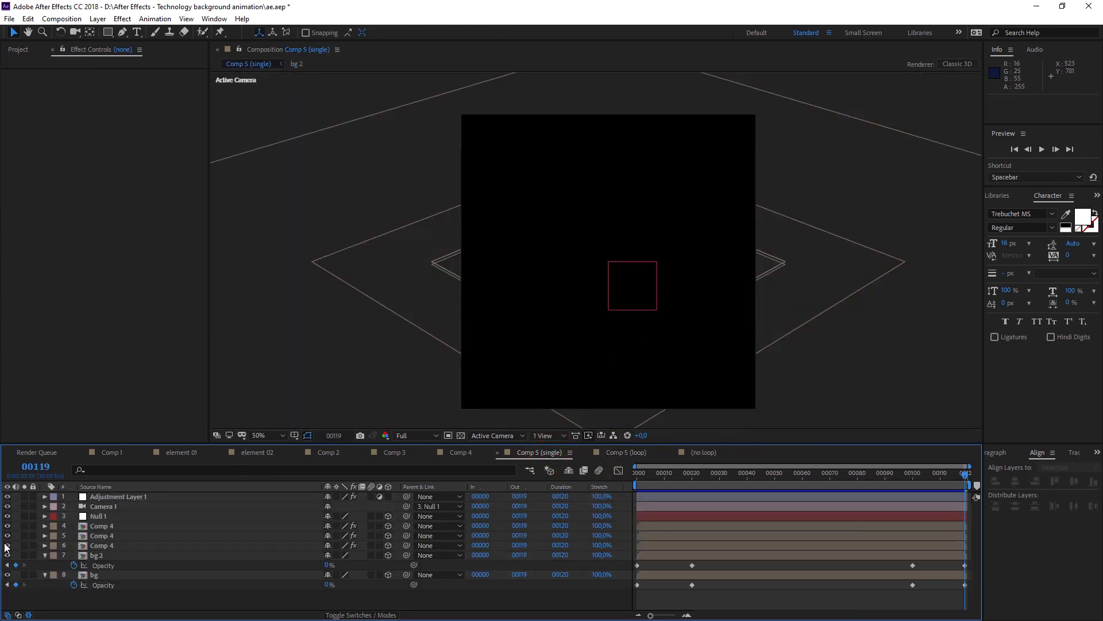
click(45, 555)
click(121, 456)
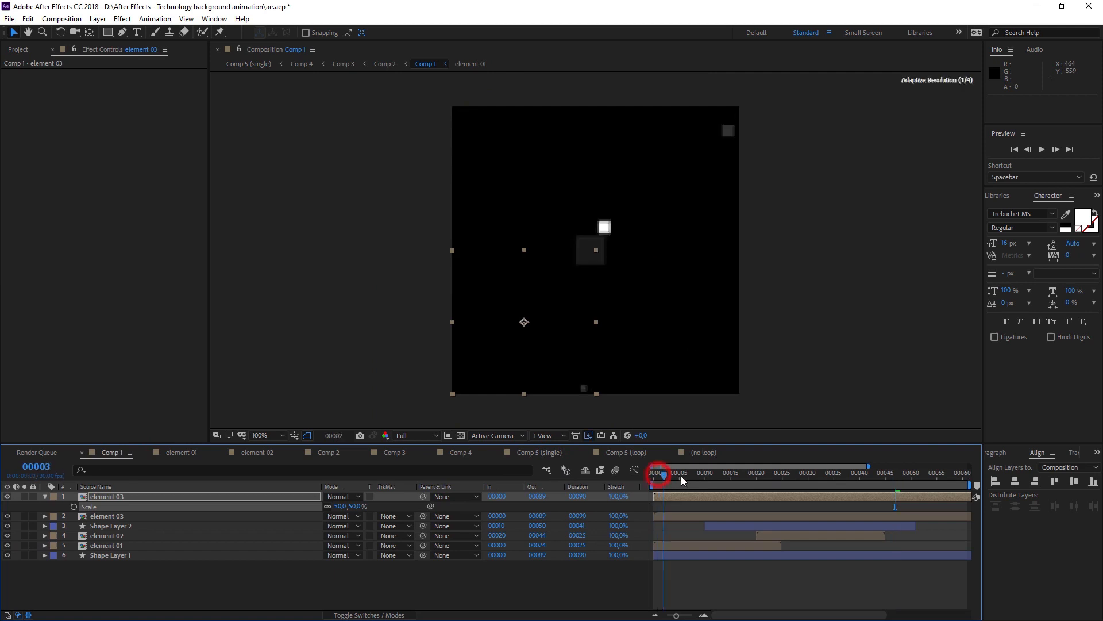
drag(681, 476, 880, 477)
click(553, 452)
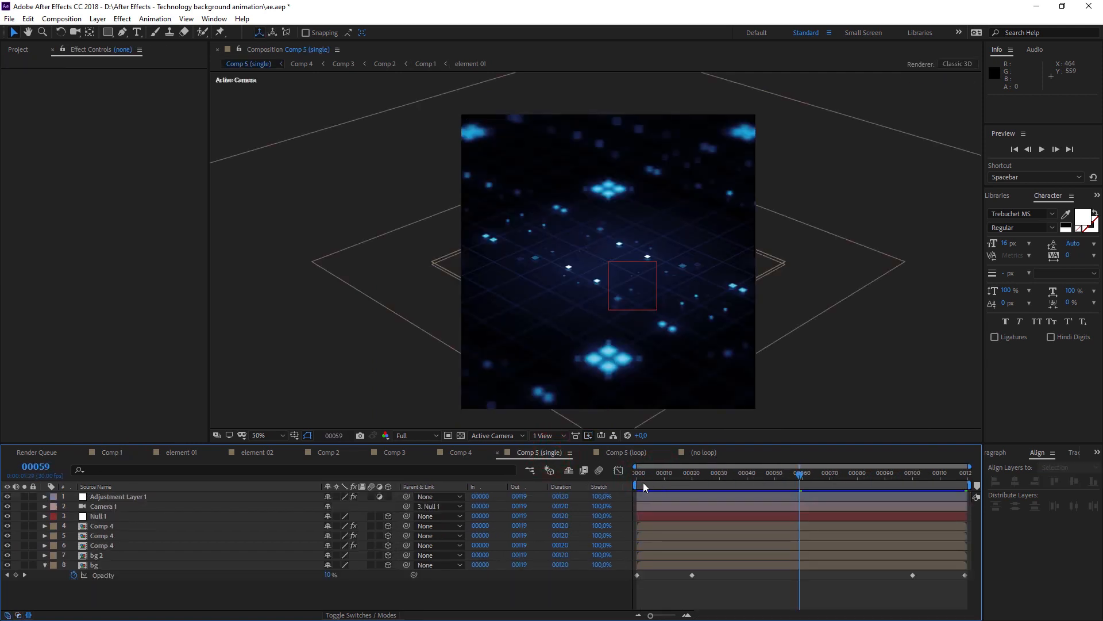
key(space)
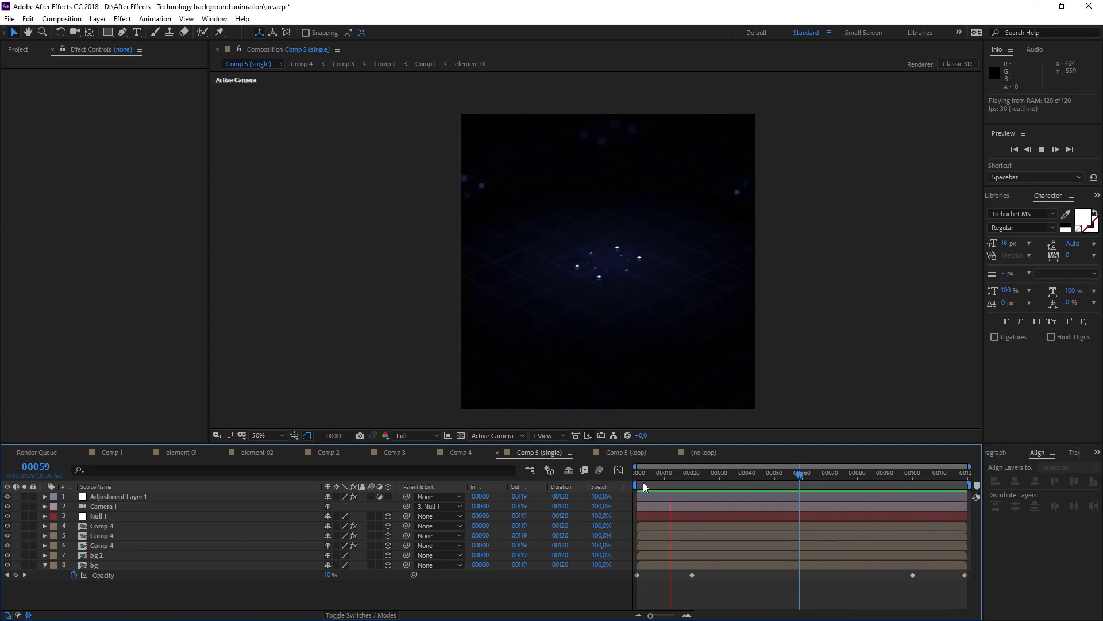
key(space)
- Move the third opacity keyframe of the bg layer in Comp 5 (single) to frame 80
click(886, 475)
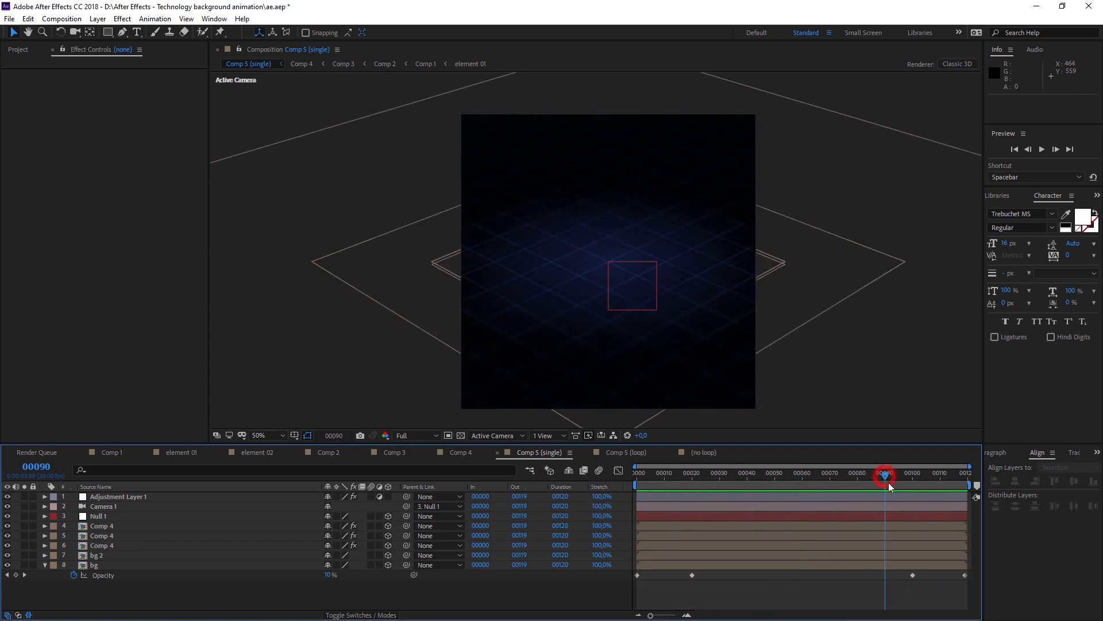
click(857, 476)
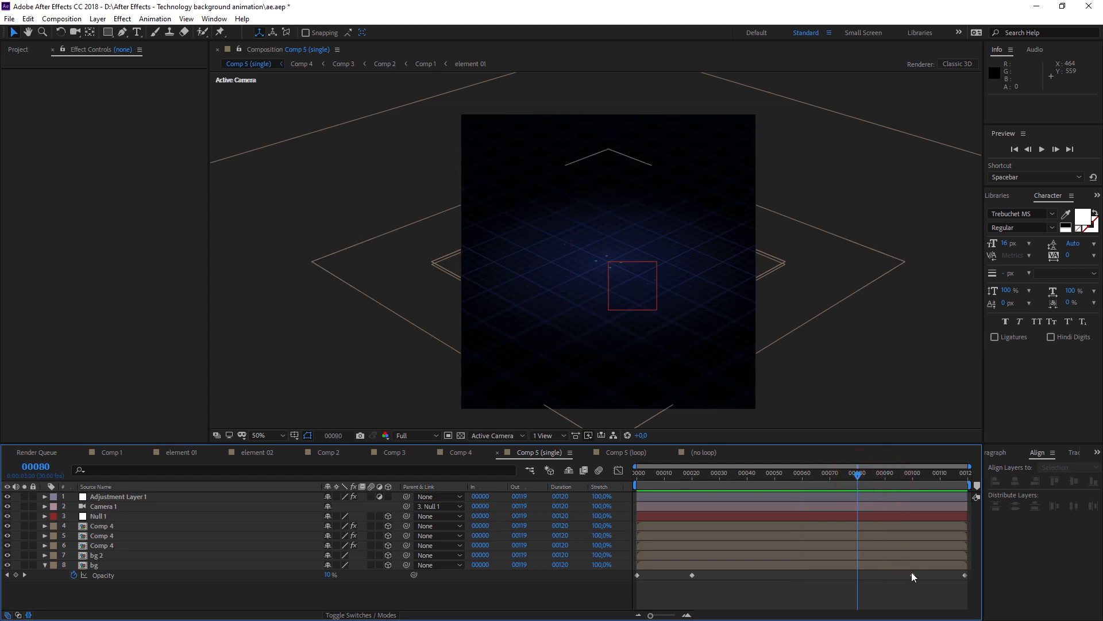
drag(912, 575, 857, 576)
key(space)
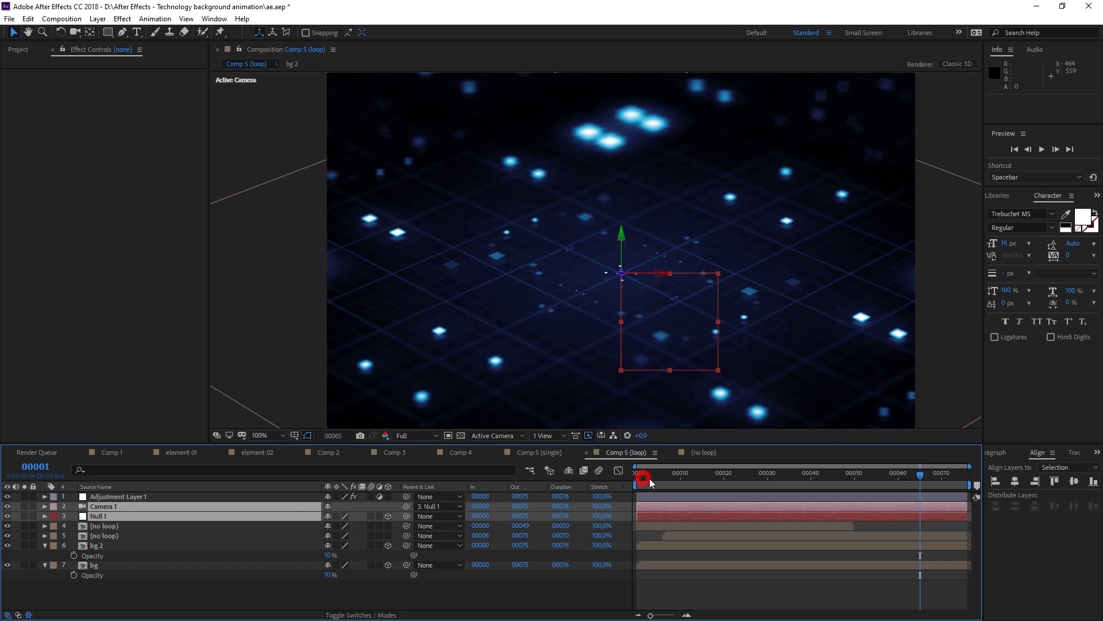
- Scrub through Comp 5 (loop) and preview its animation at Third resolution
drag(671, 476, 800, 476)
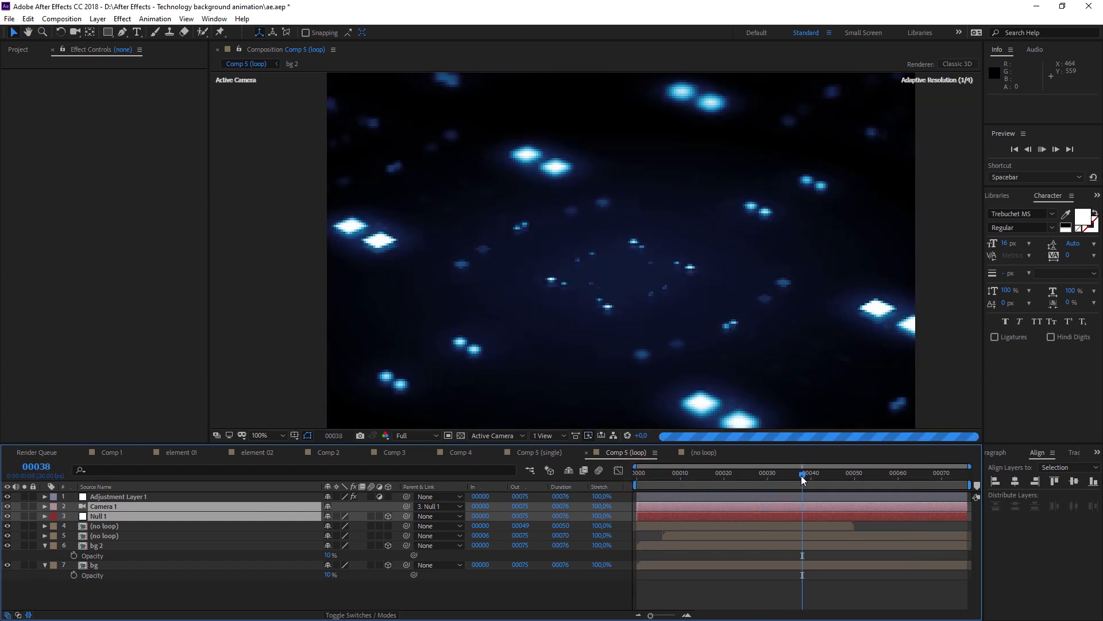
key(space)
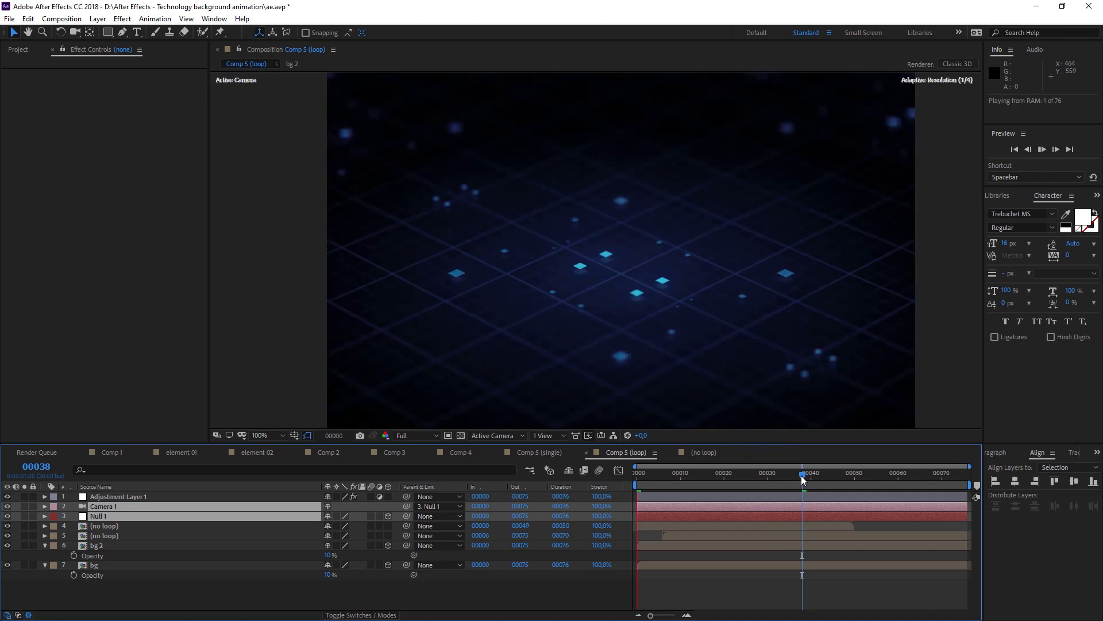
click(404, 437)
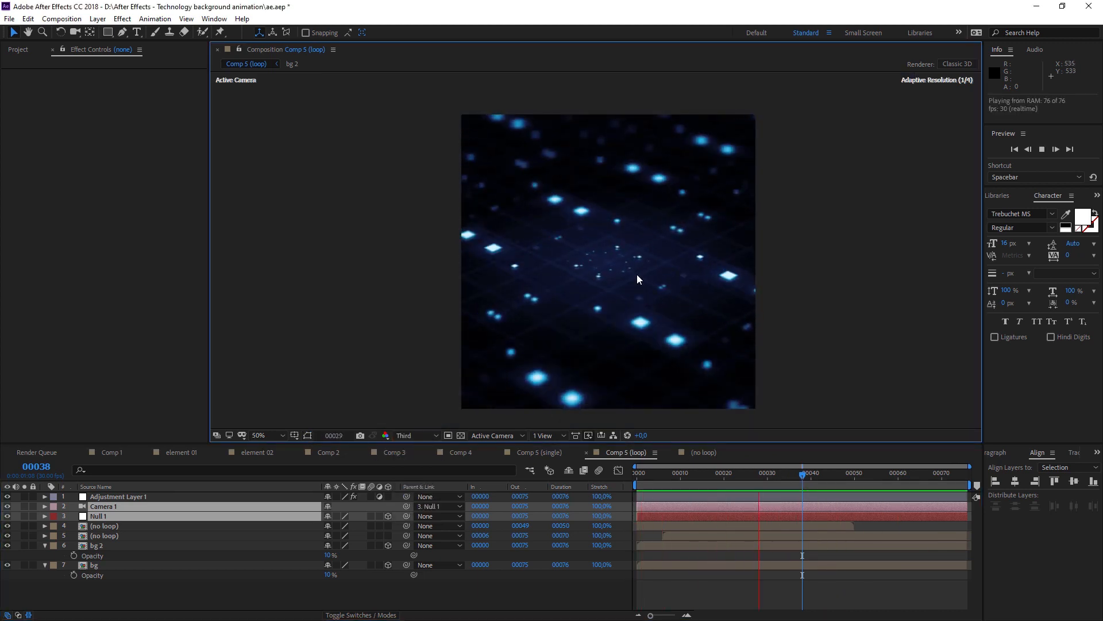
key(space)
- Compare Comp 5 (single) with Comp 5 (loop) and examine the element animation in Comp 1
click(530, 453)
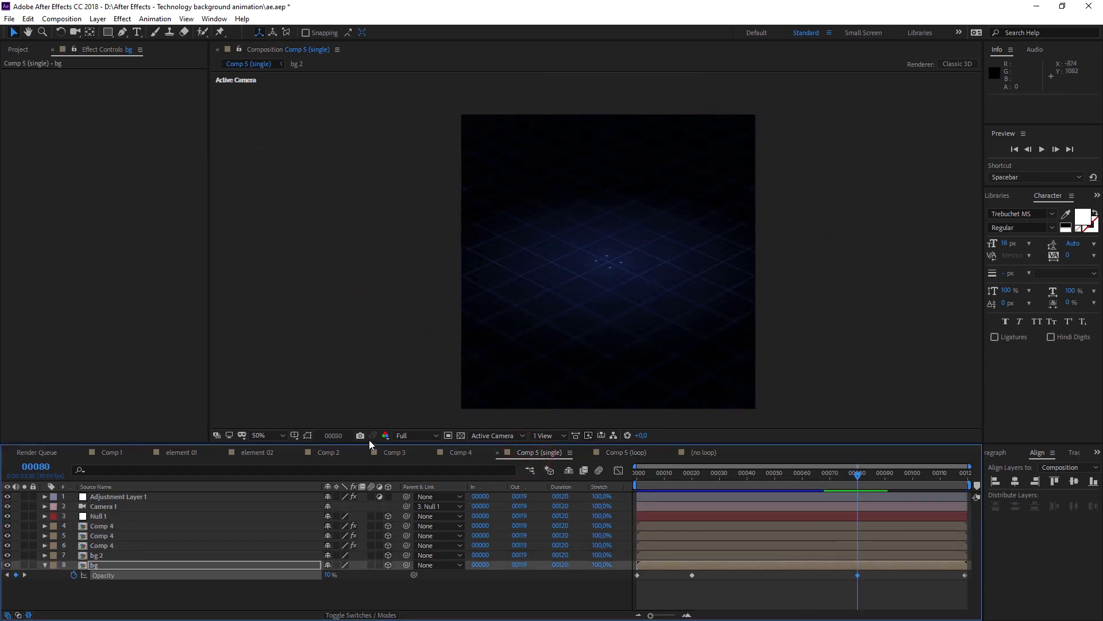
click(629, 452)
click(109, 454)
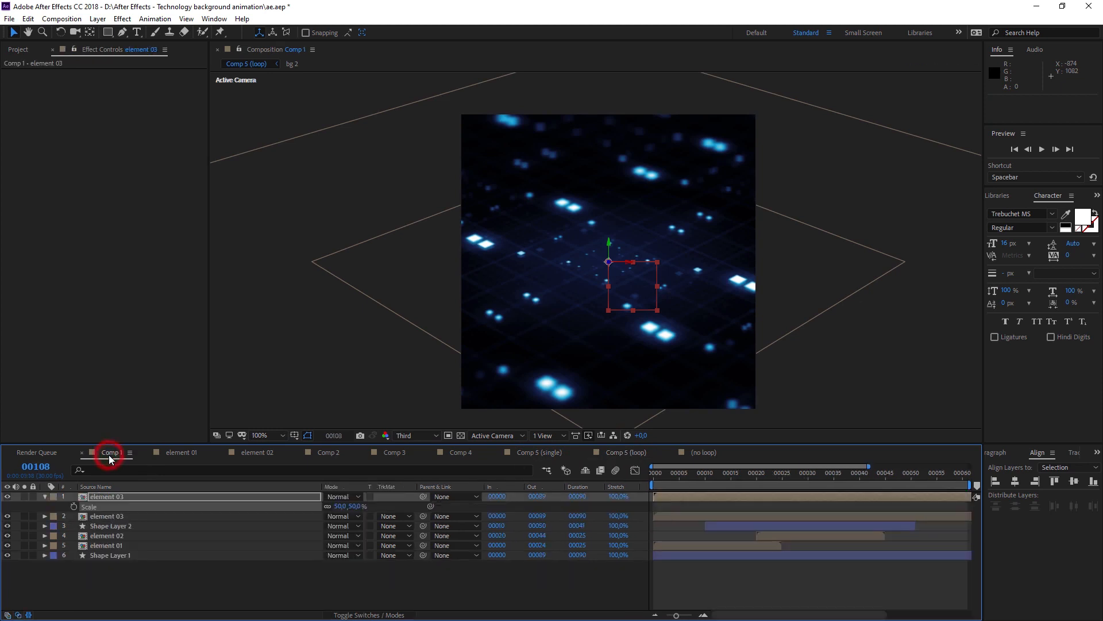
drag(653, 475, 770, 488)
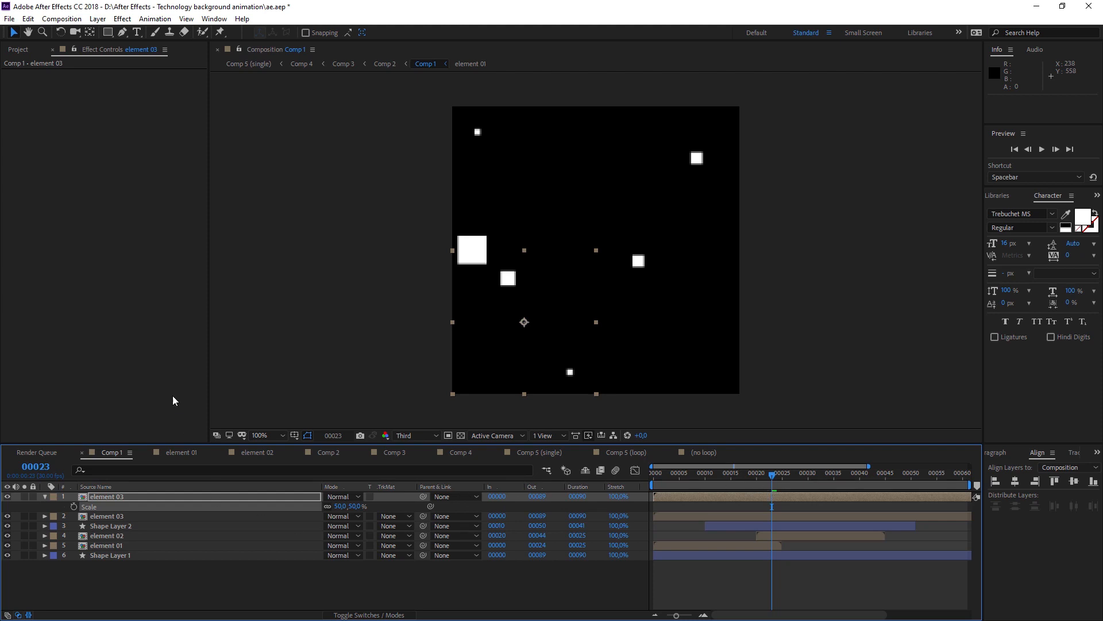
- Check the project's compositions and the (no loop) precomp, and view Comp 5 (loop) at Full resolution and 100% zoom
click(18, 50)
click(42, 197)
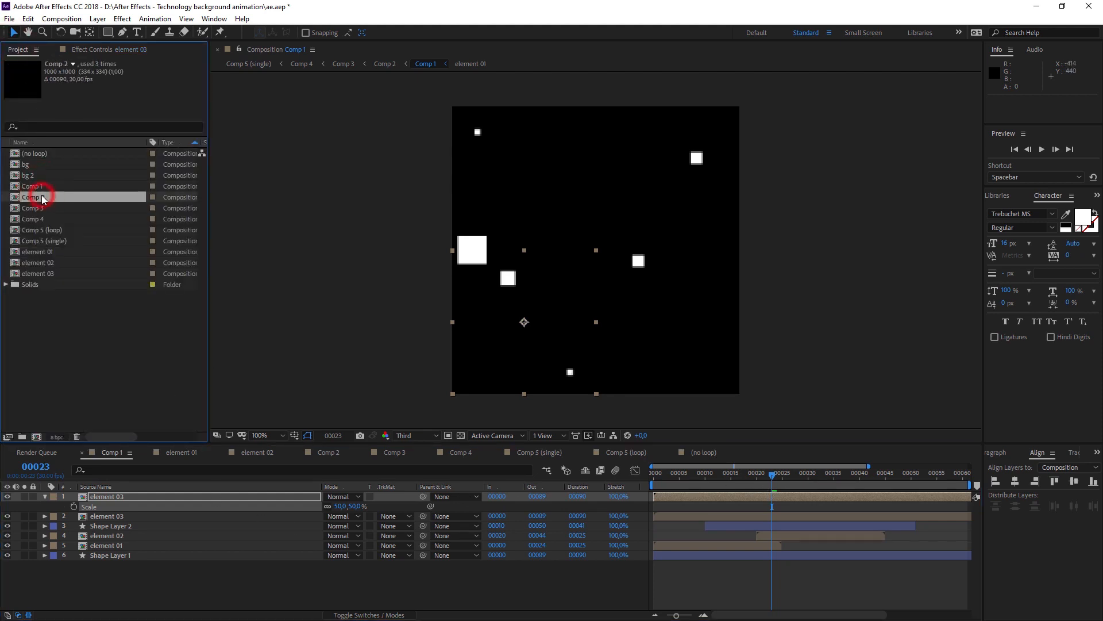
click(707, 454)
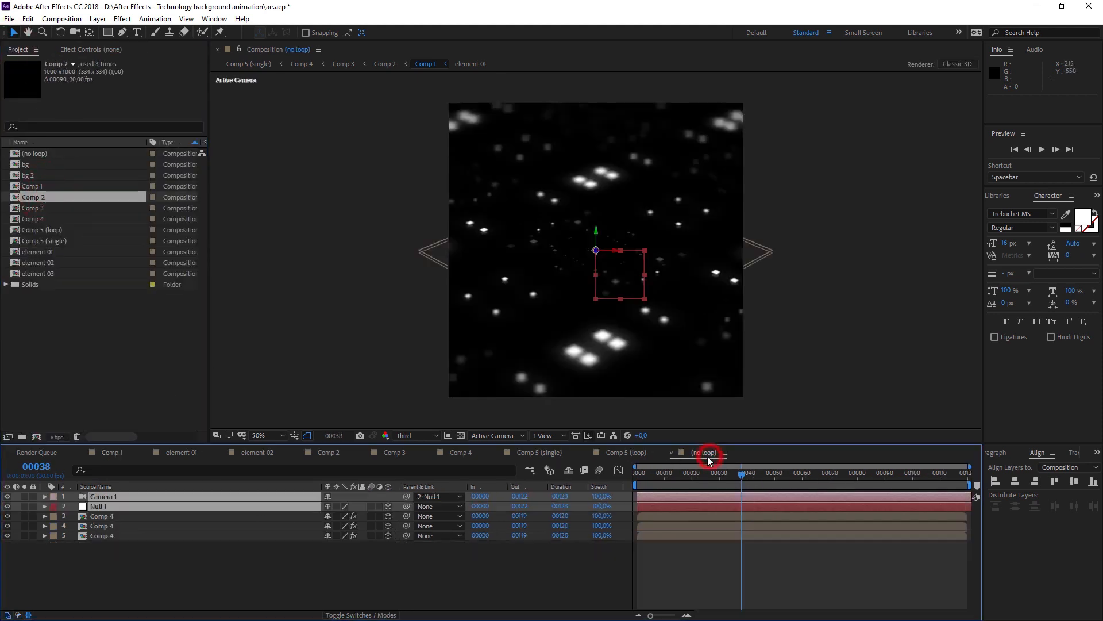
click(632, 453)
click(415, 460)
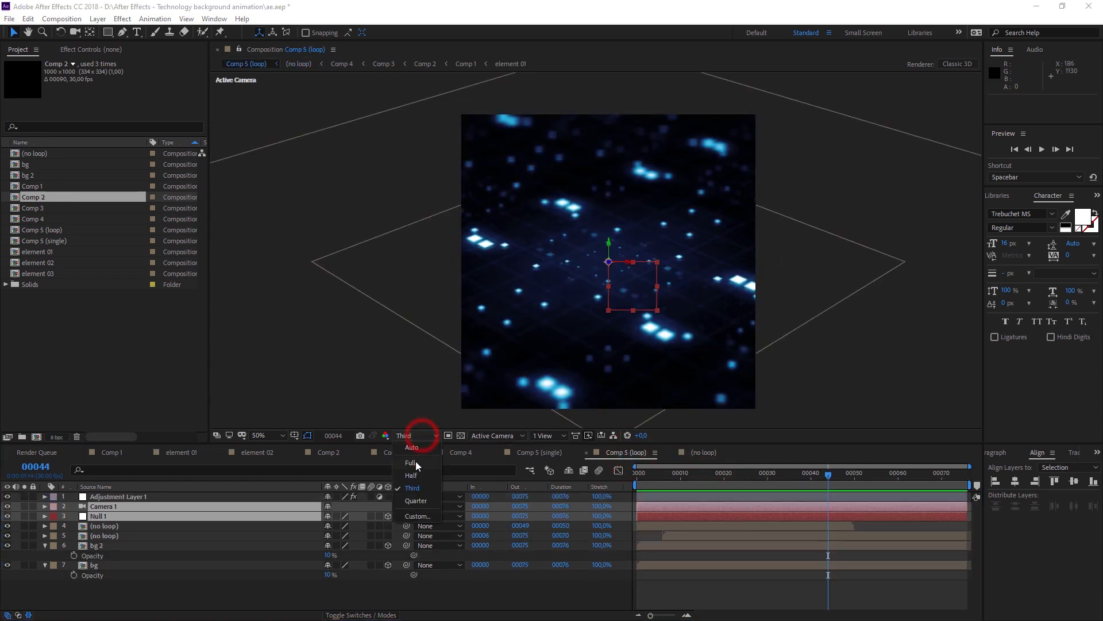
scroll(679, 305, up, 1)
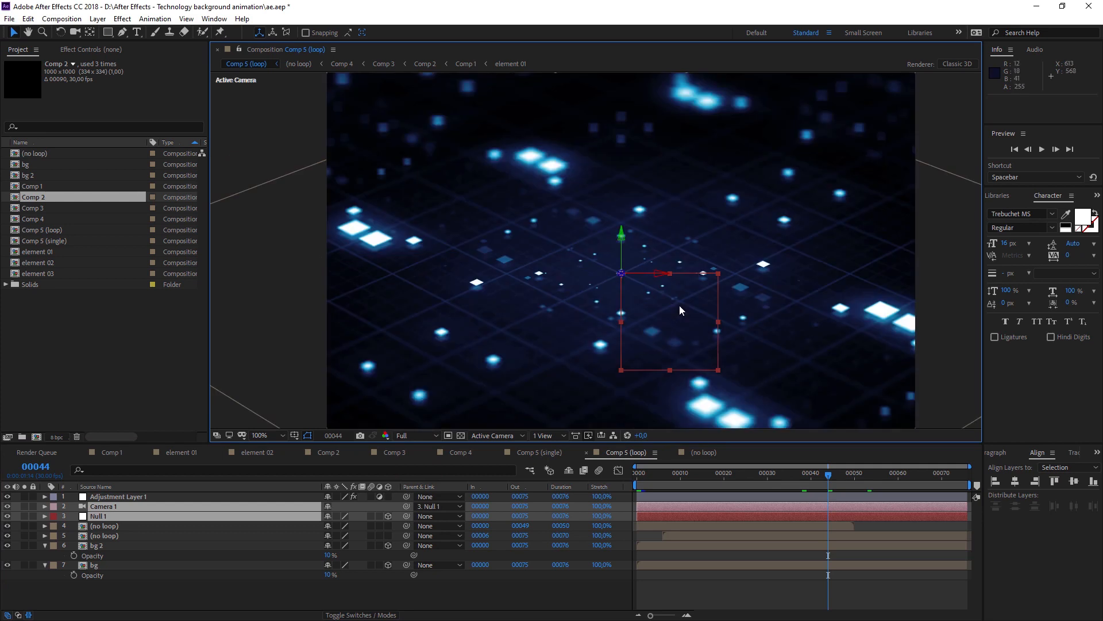